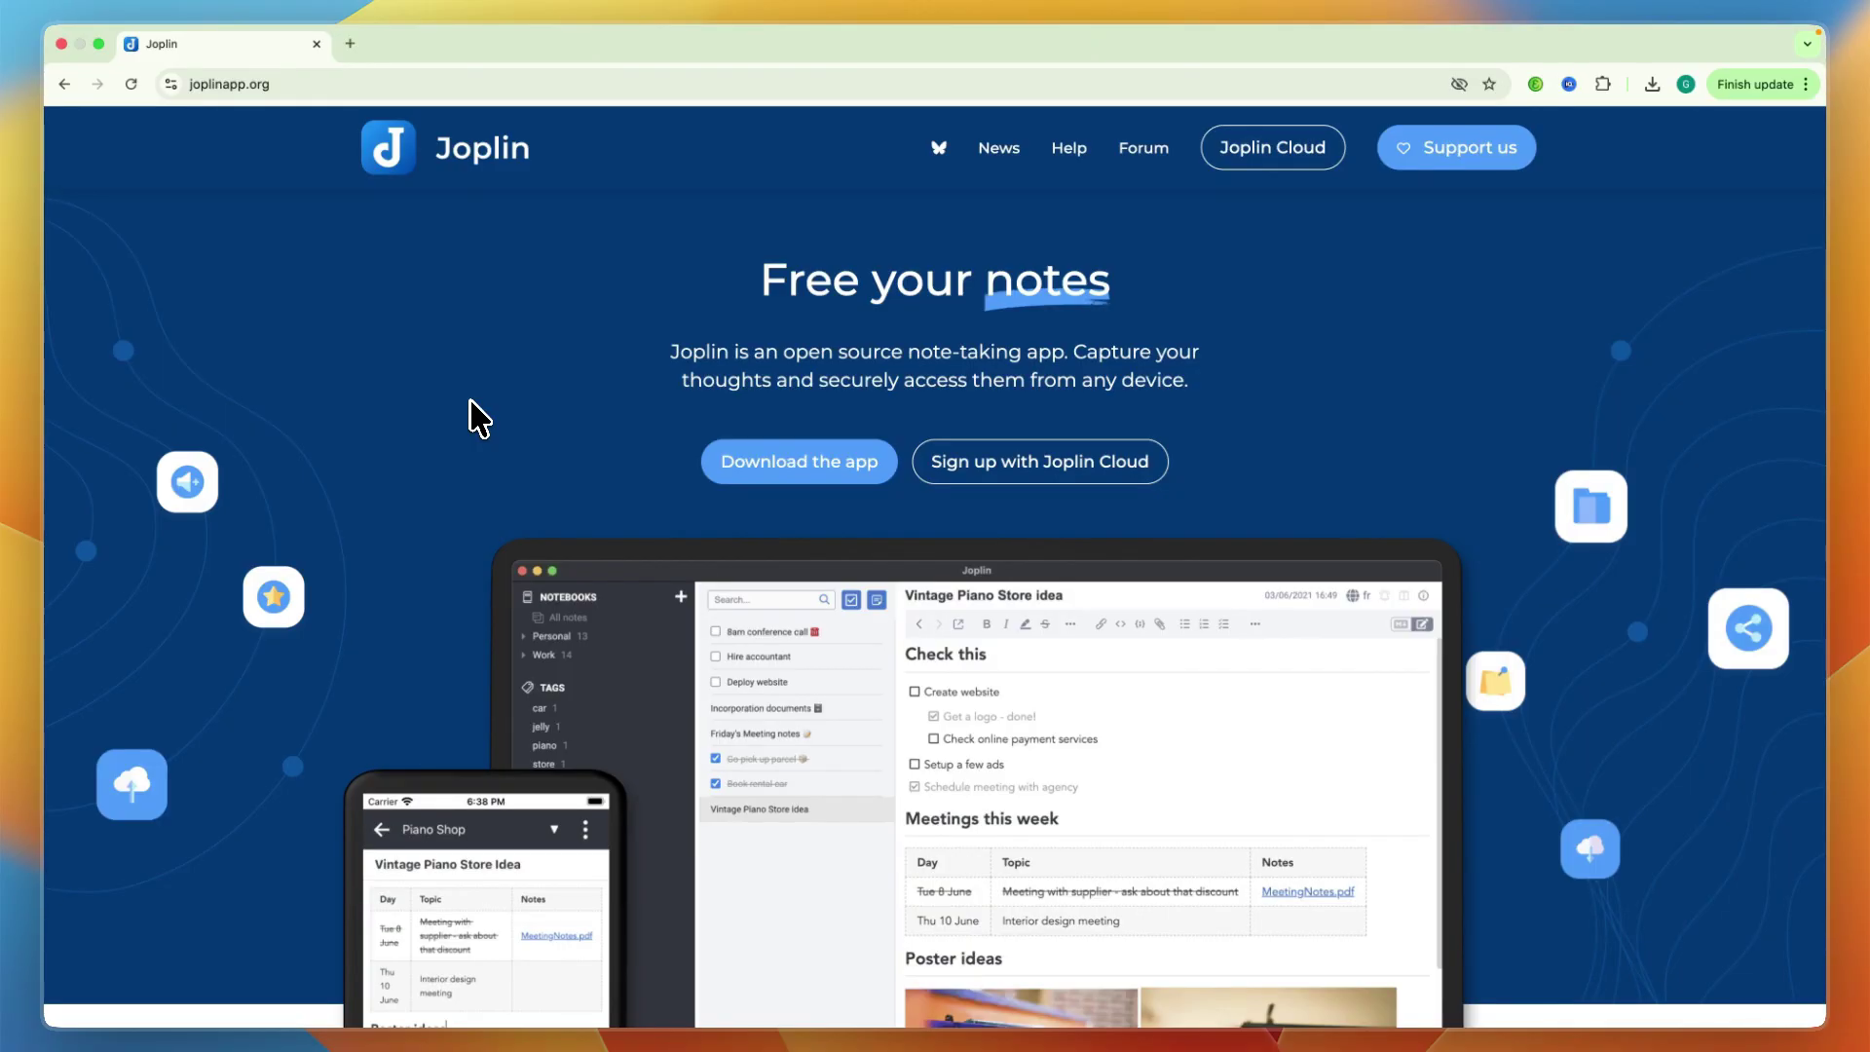
# Step: Create a notebook named 'Work' with a work emoji as its icon
pyautogui.scroll(-1, 473, 419)
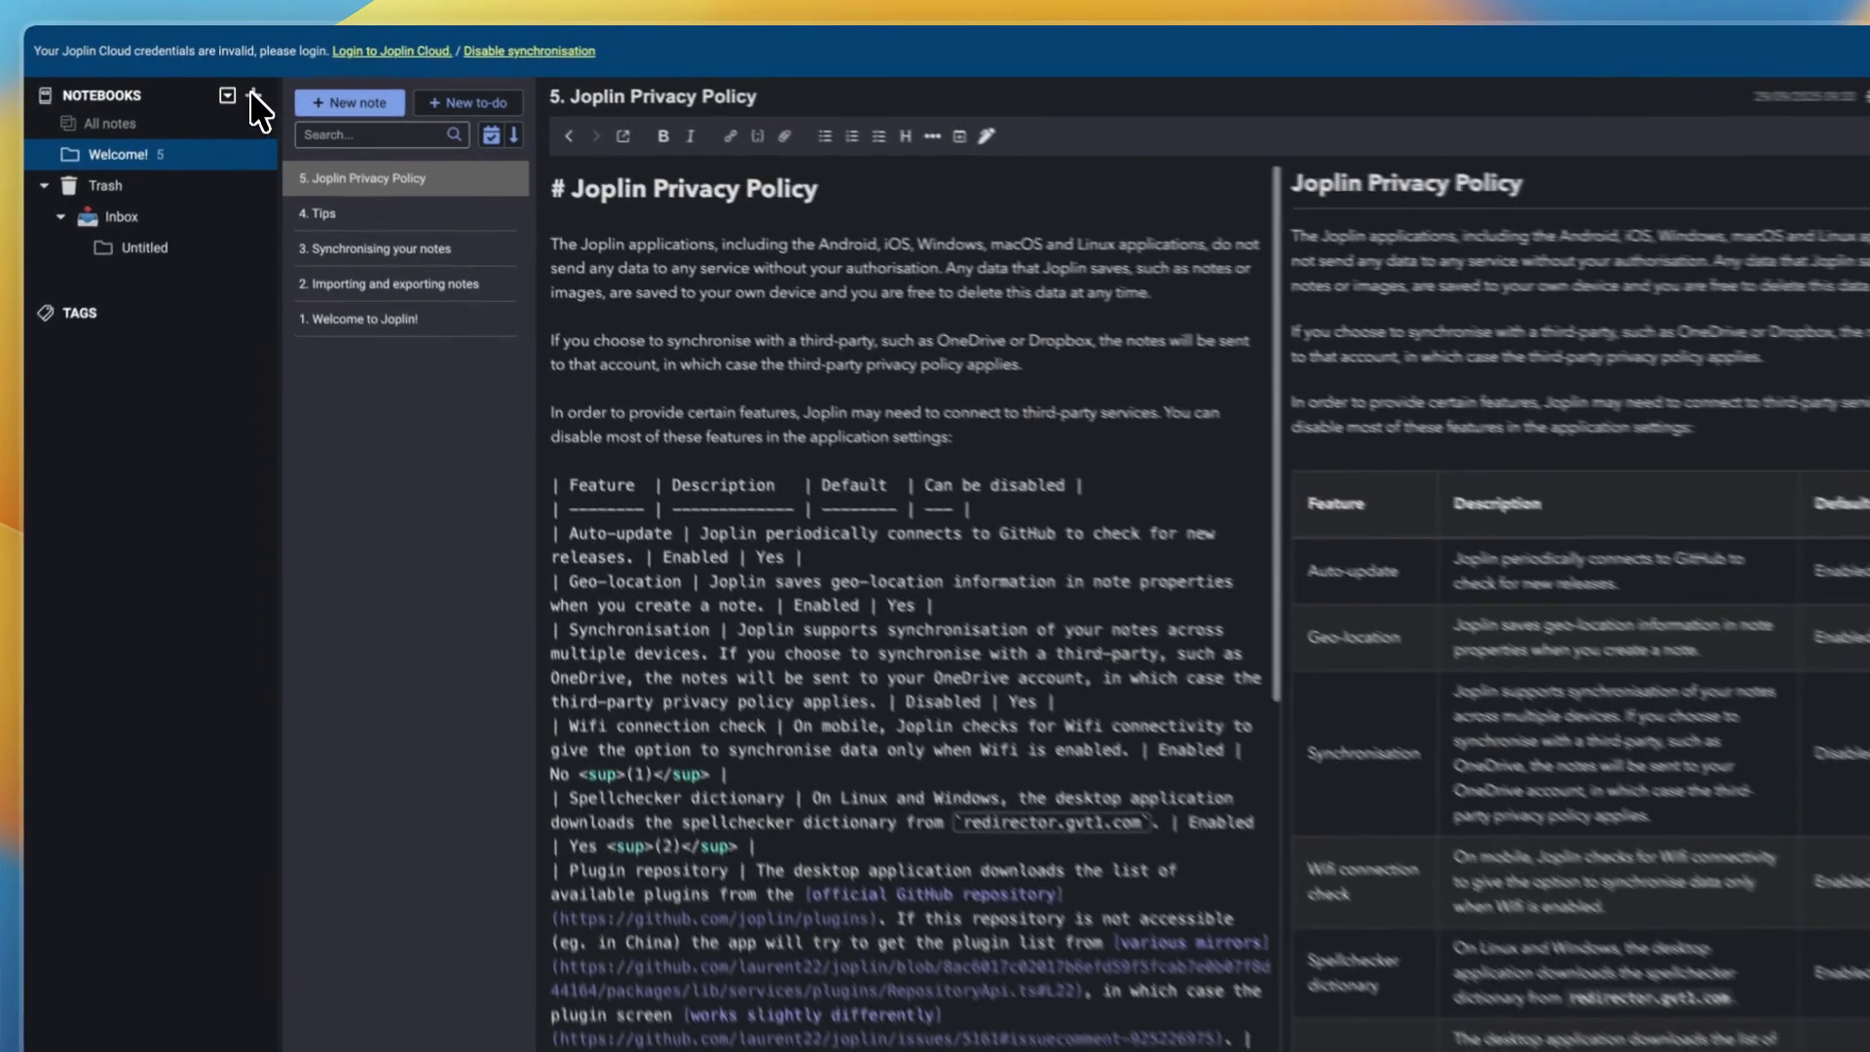
pyautogui.click(249, 87)
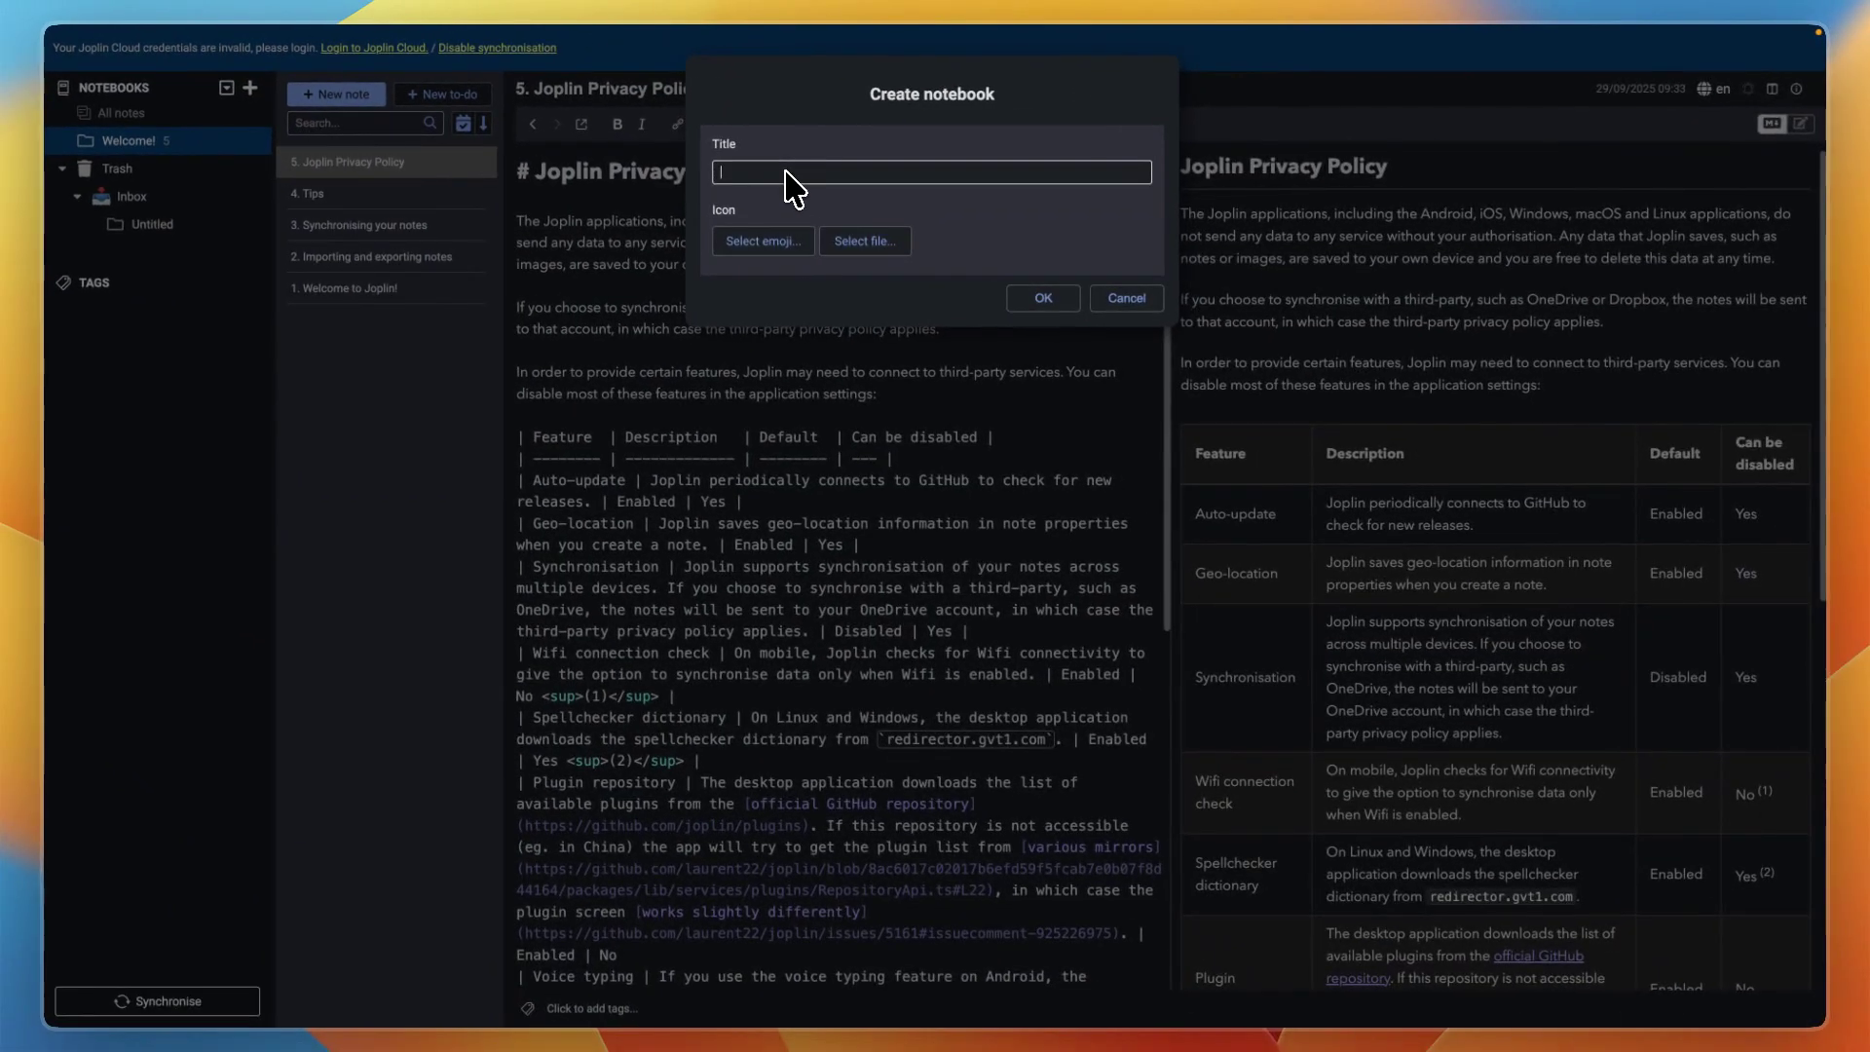
pyautogui.write('Work')
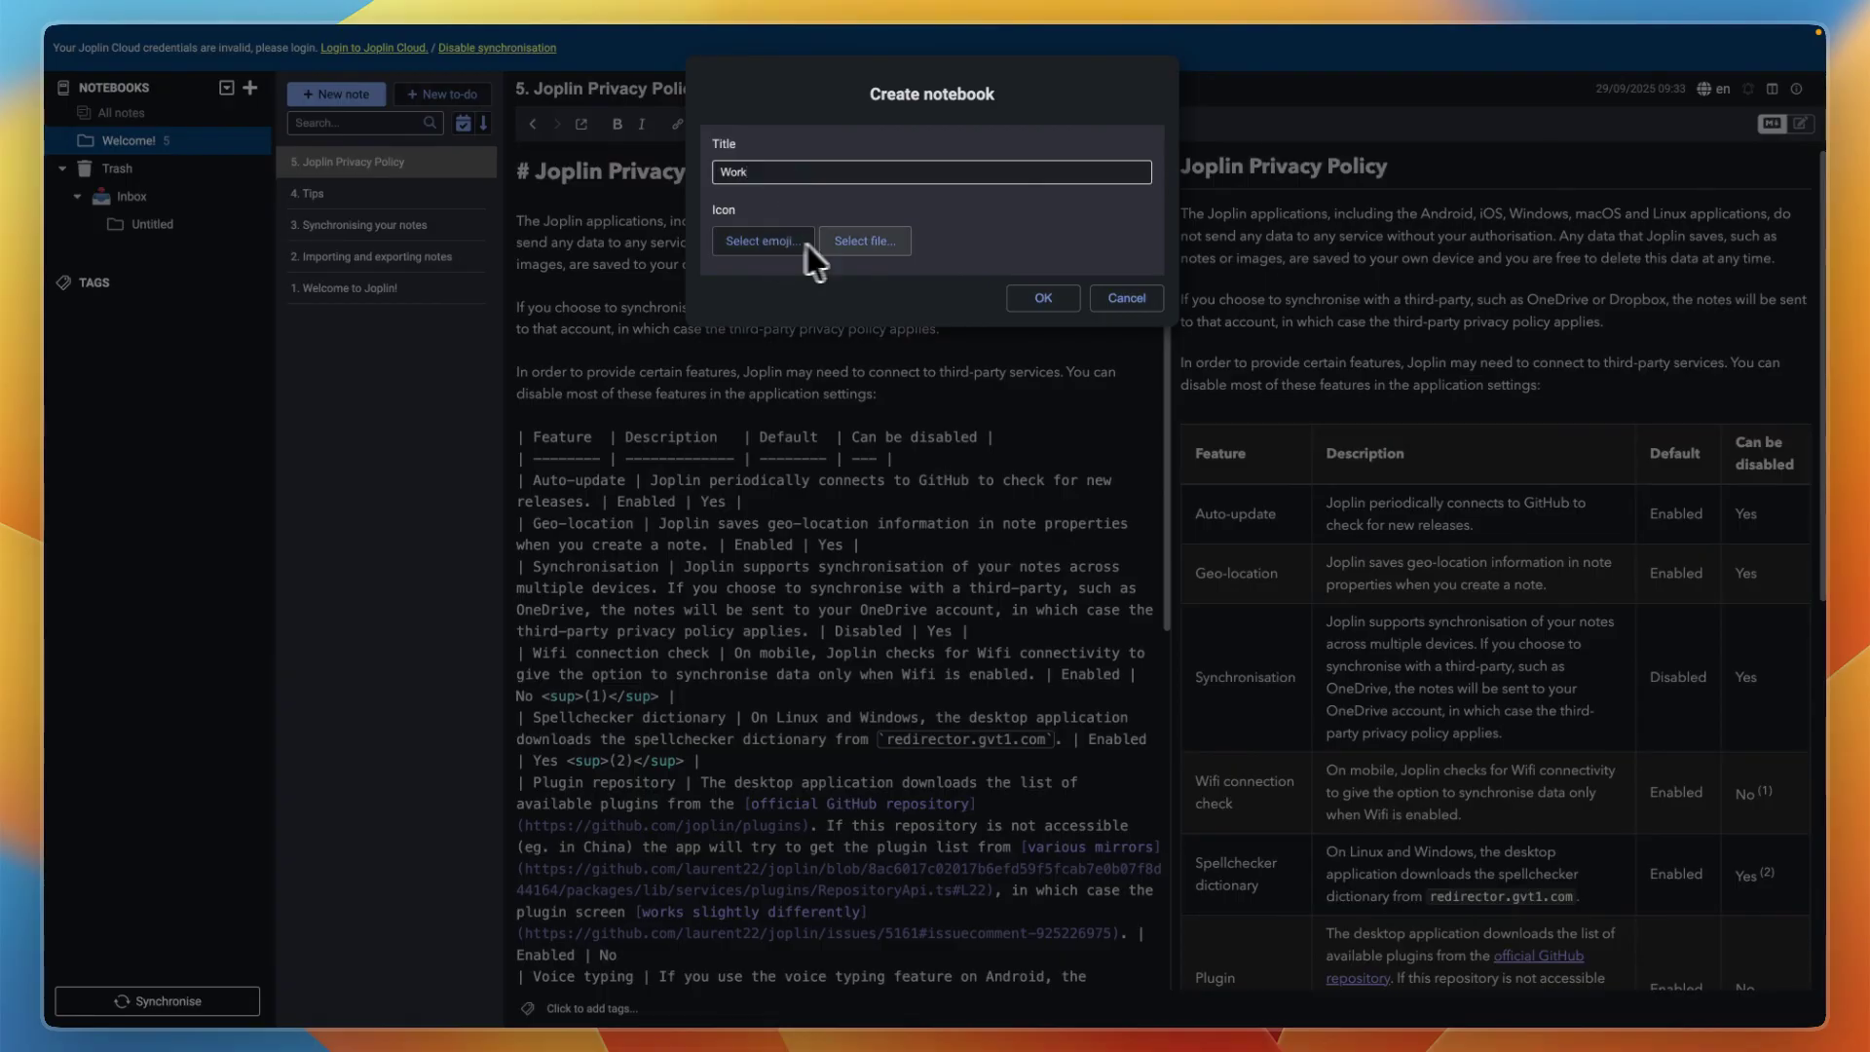
pyautogui.click(768, 249)
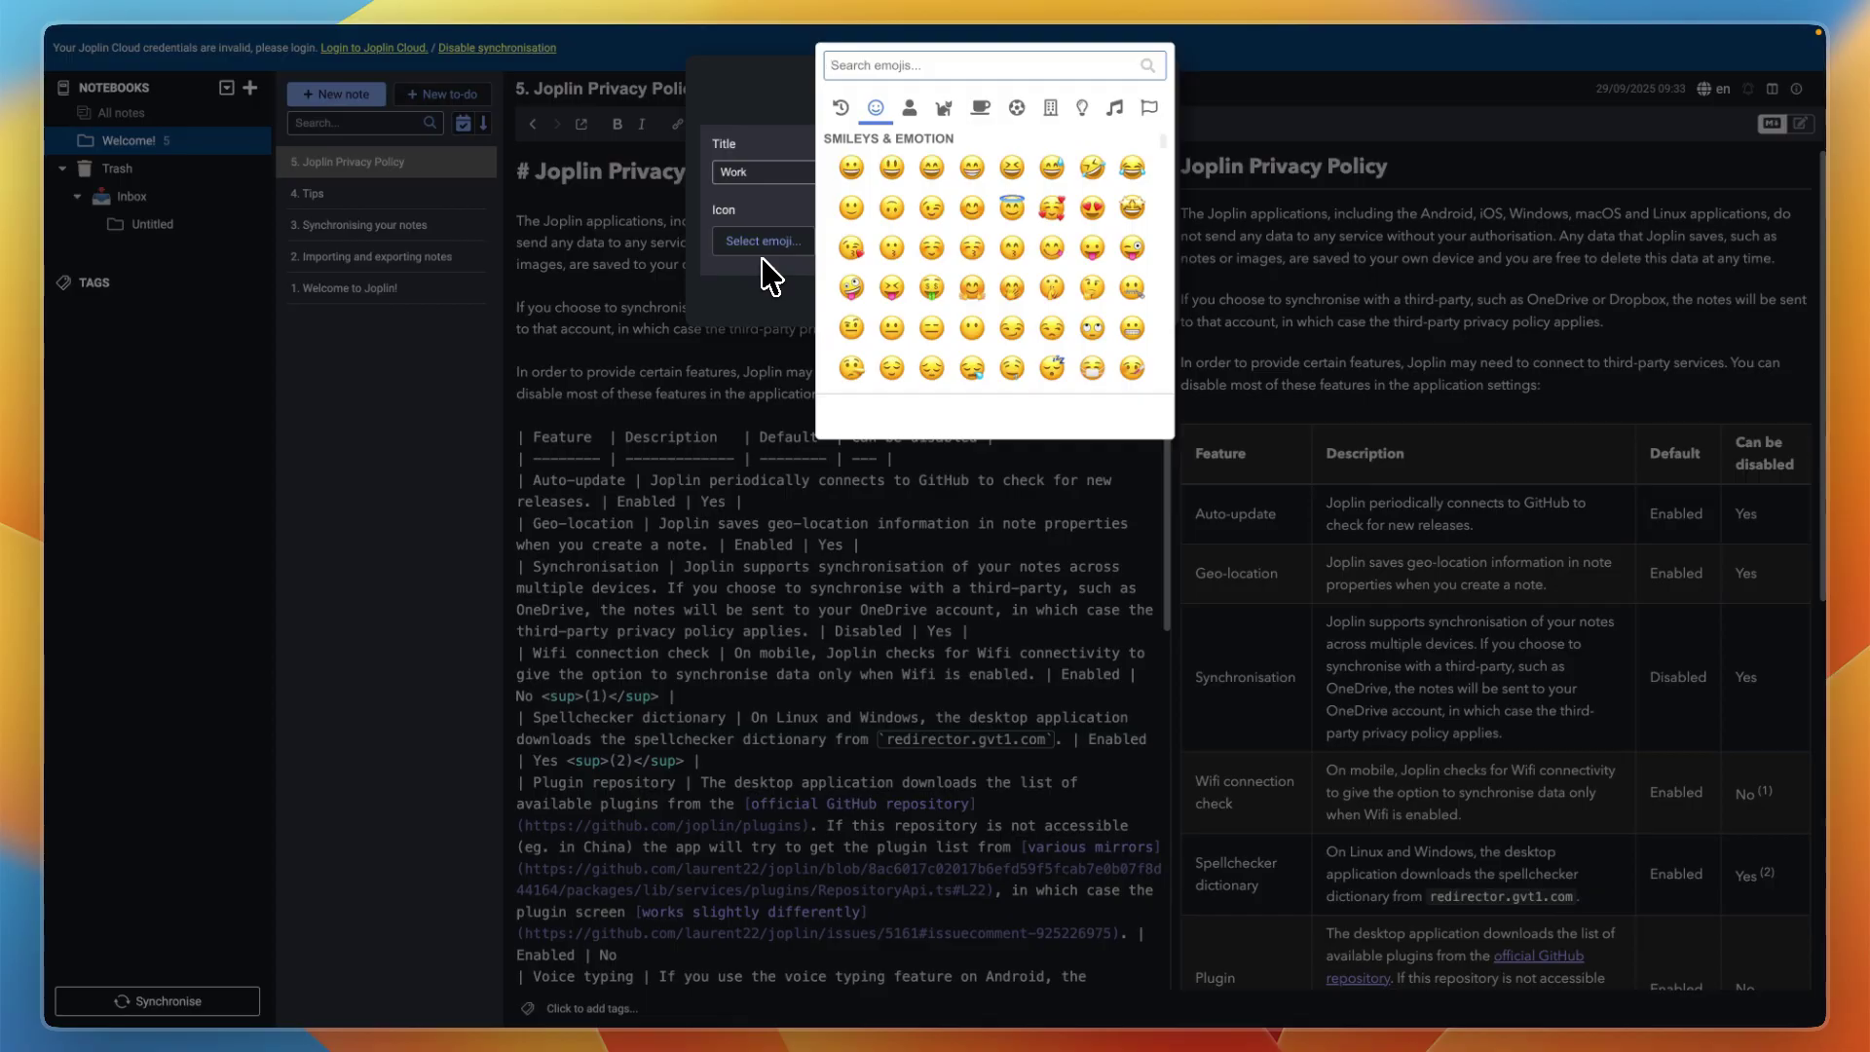
pyautogui.write('work')
pyautogui.click(1068, 306)
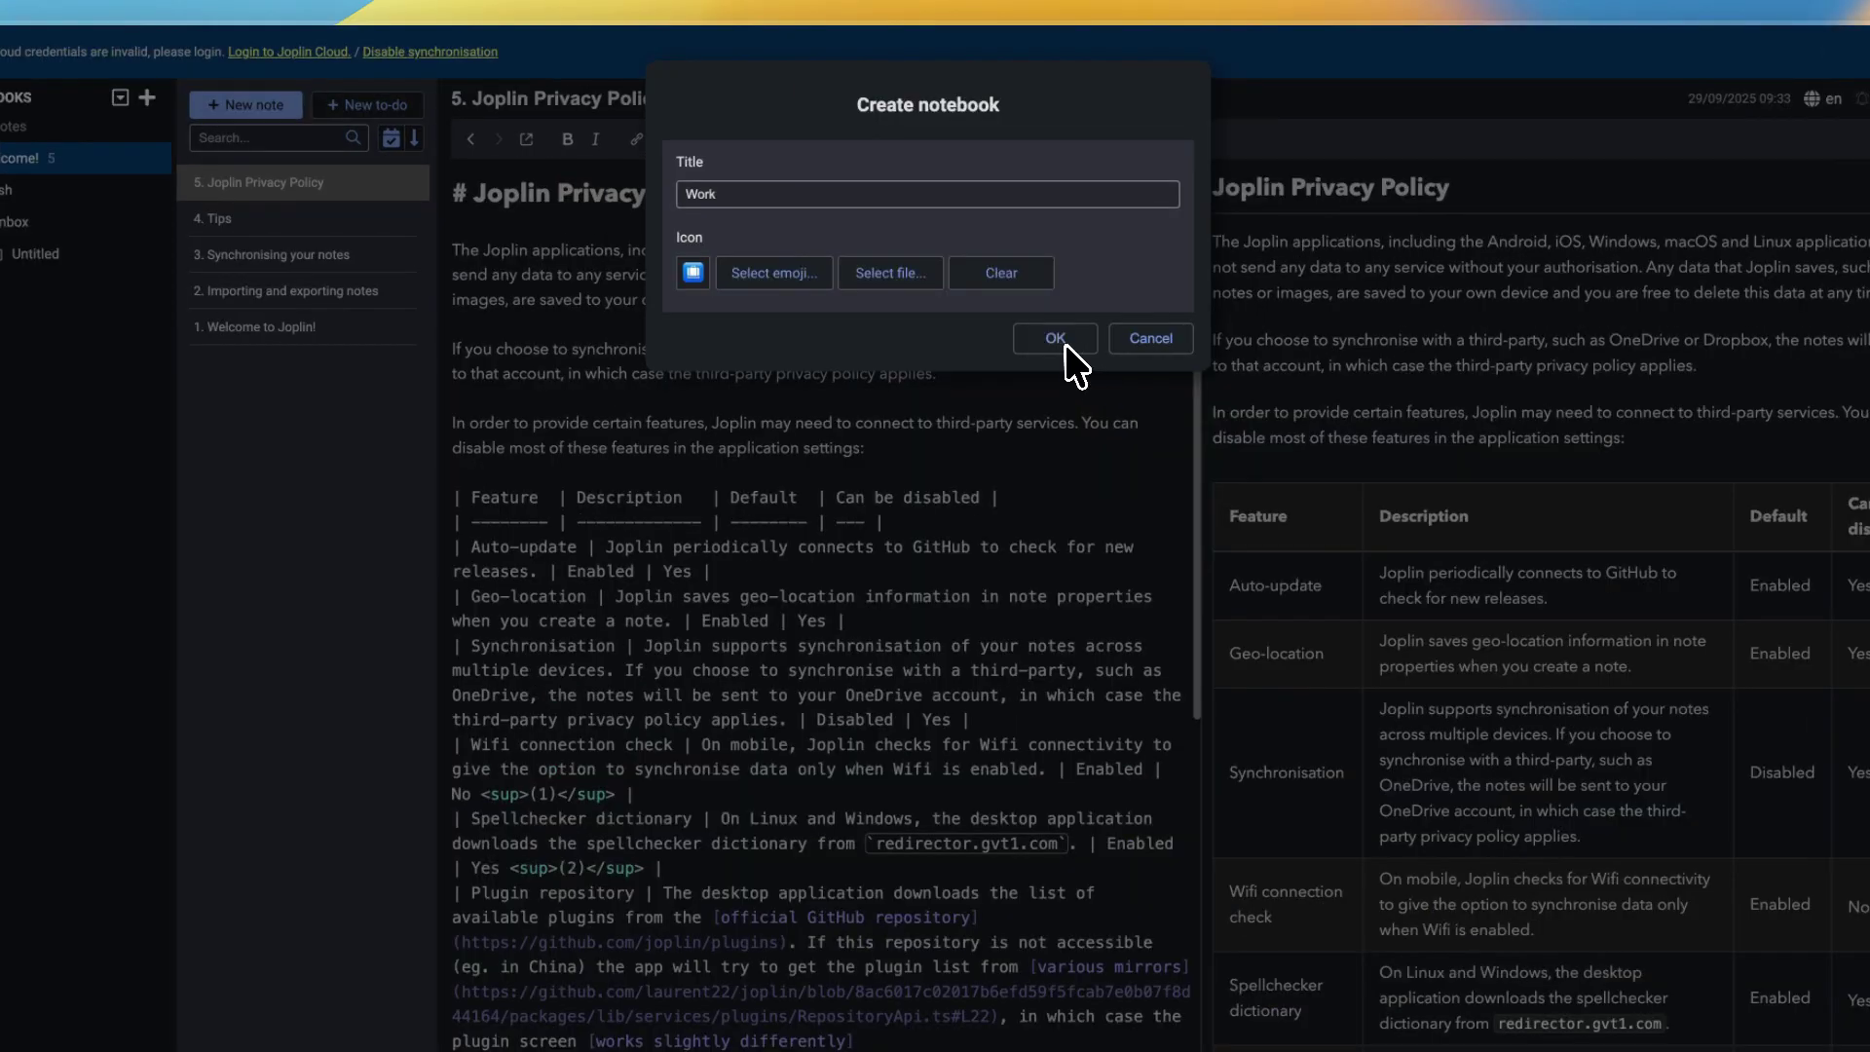
pyautogui.click(1063, 344)
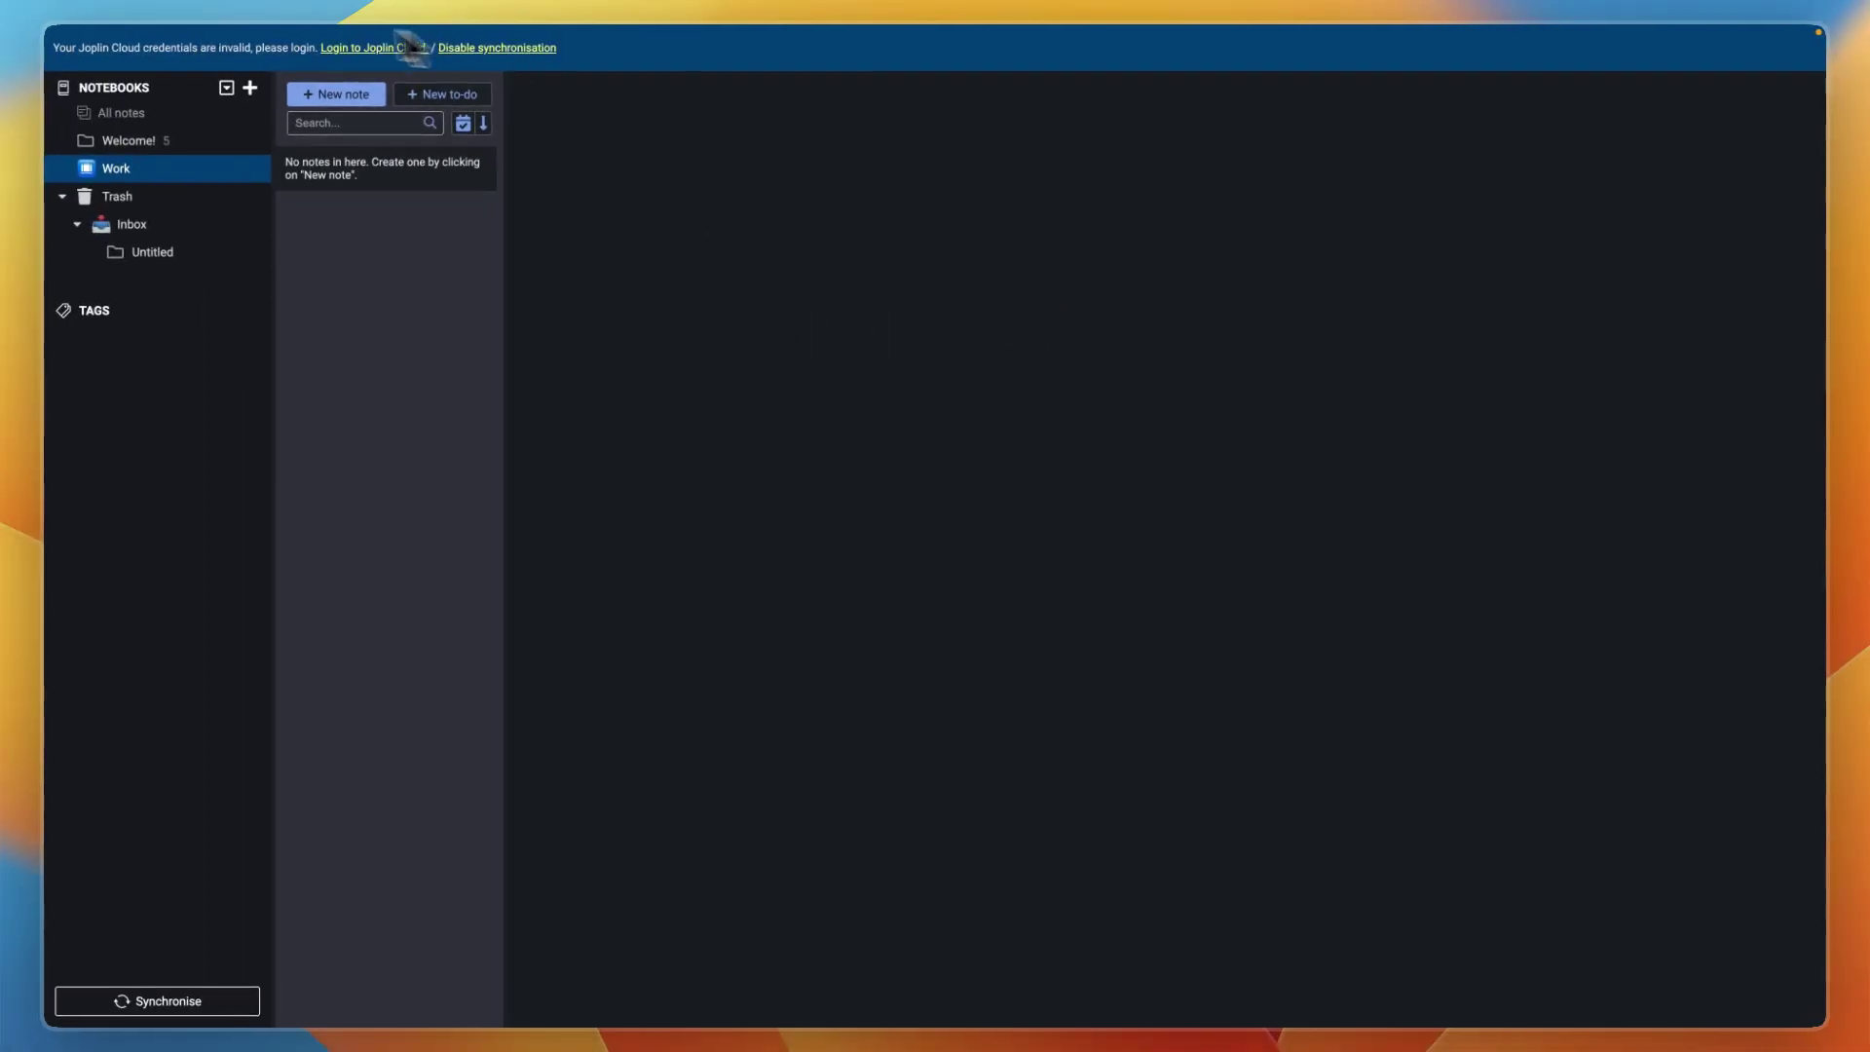
pyautogui.moveTo(301, 30)
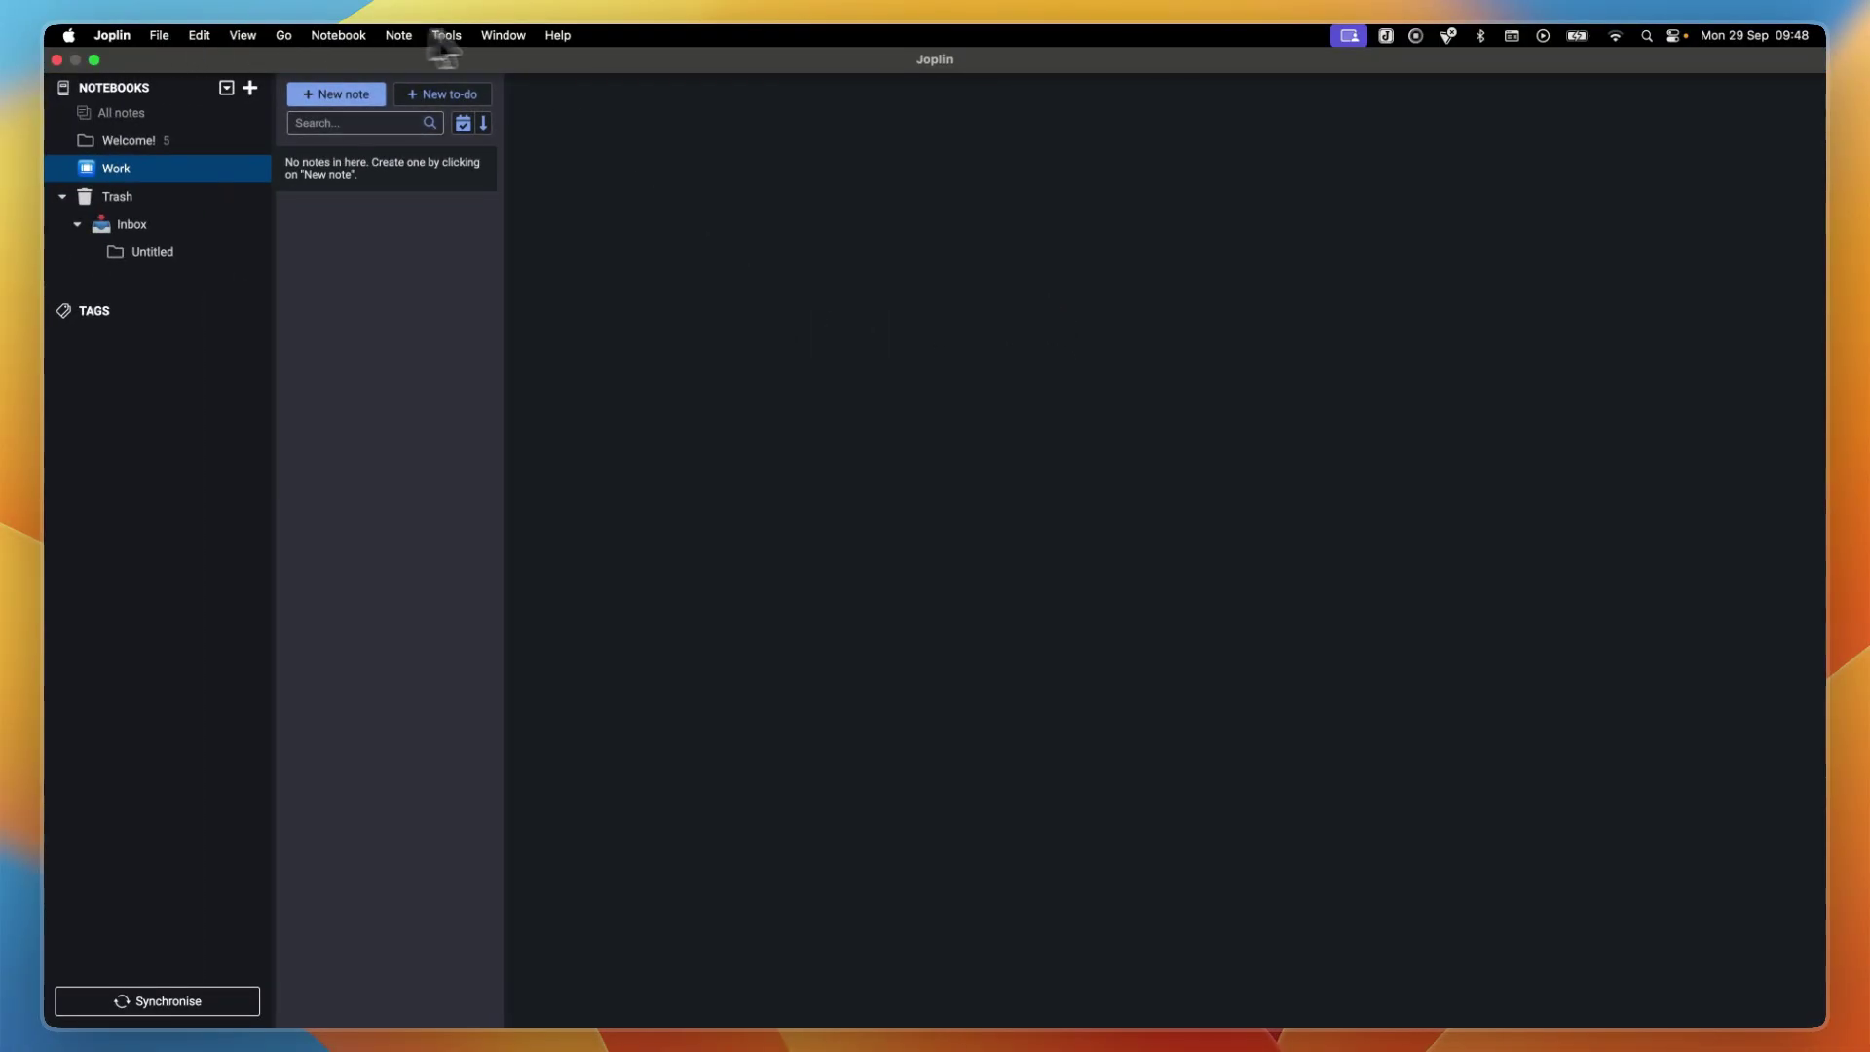
# Step: Create sub-notebook 'Equipment' under Work with the microphone emoji, then open it
pyautogui.click(158, 36)
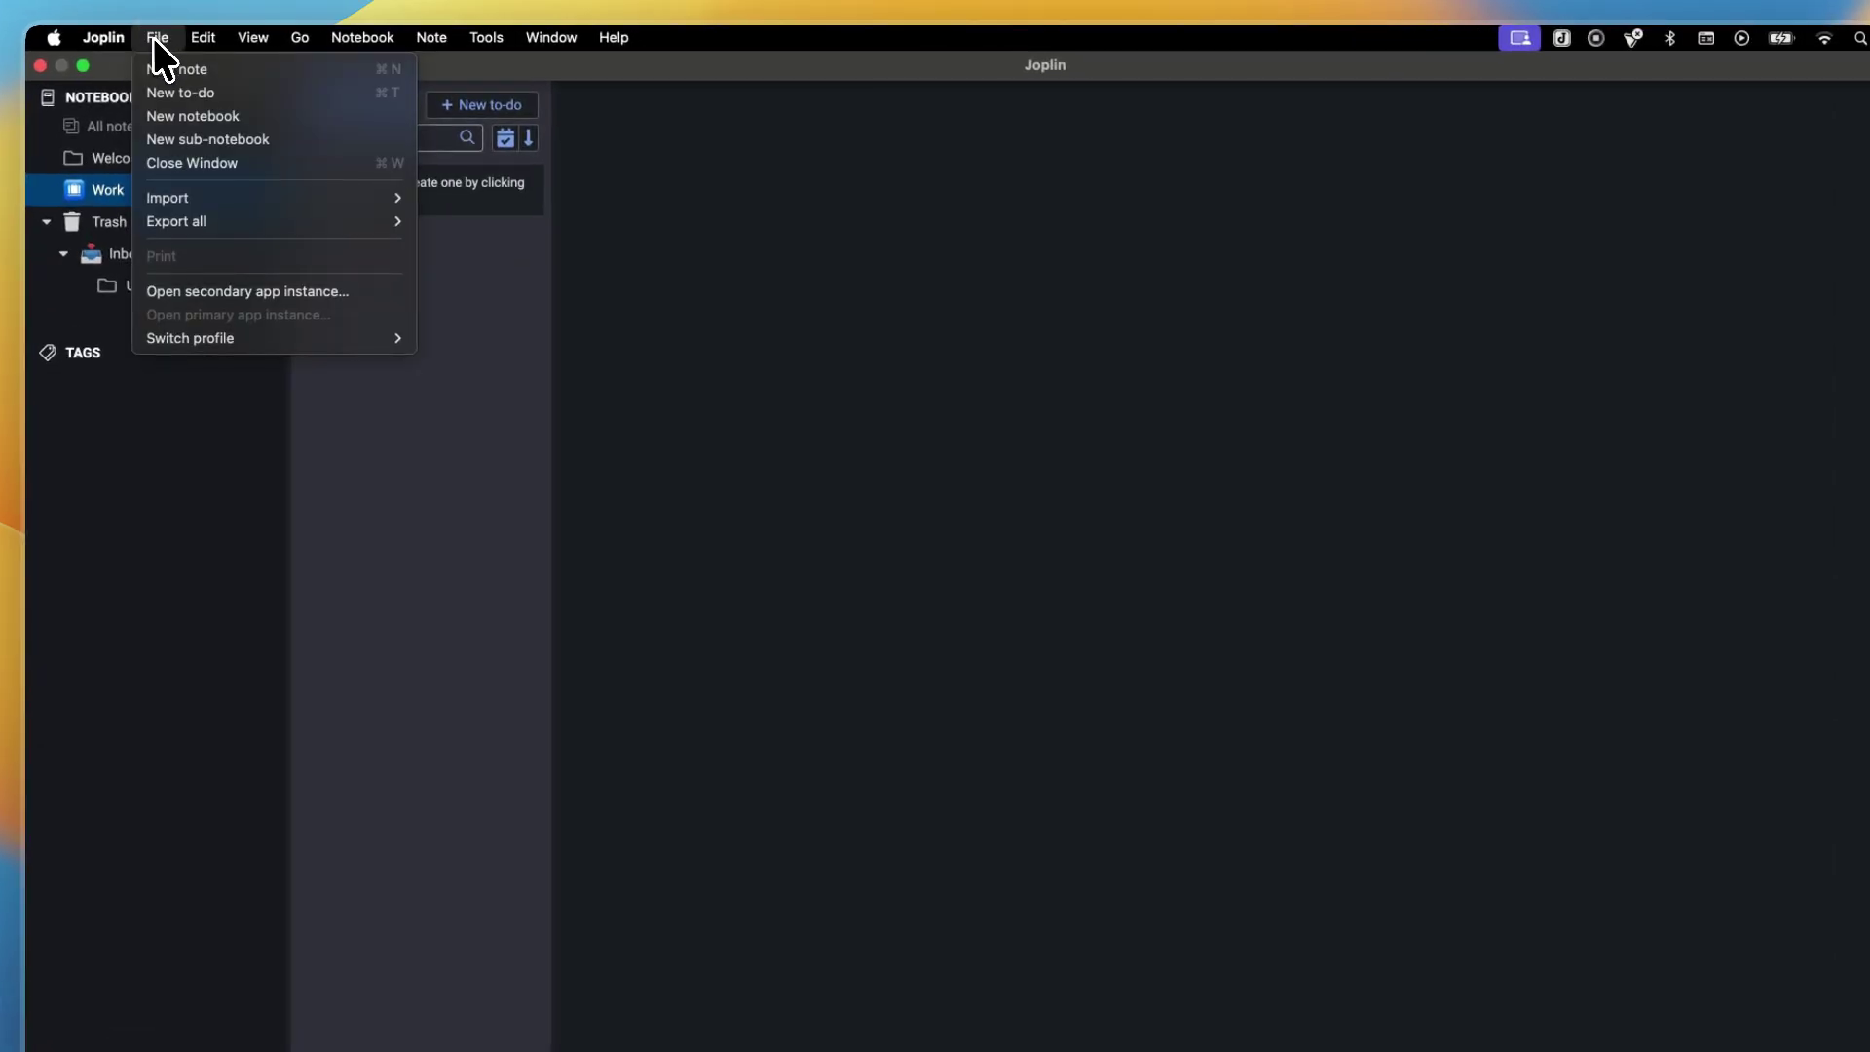
pyautogui.click(219, 139)
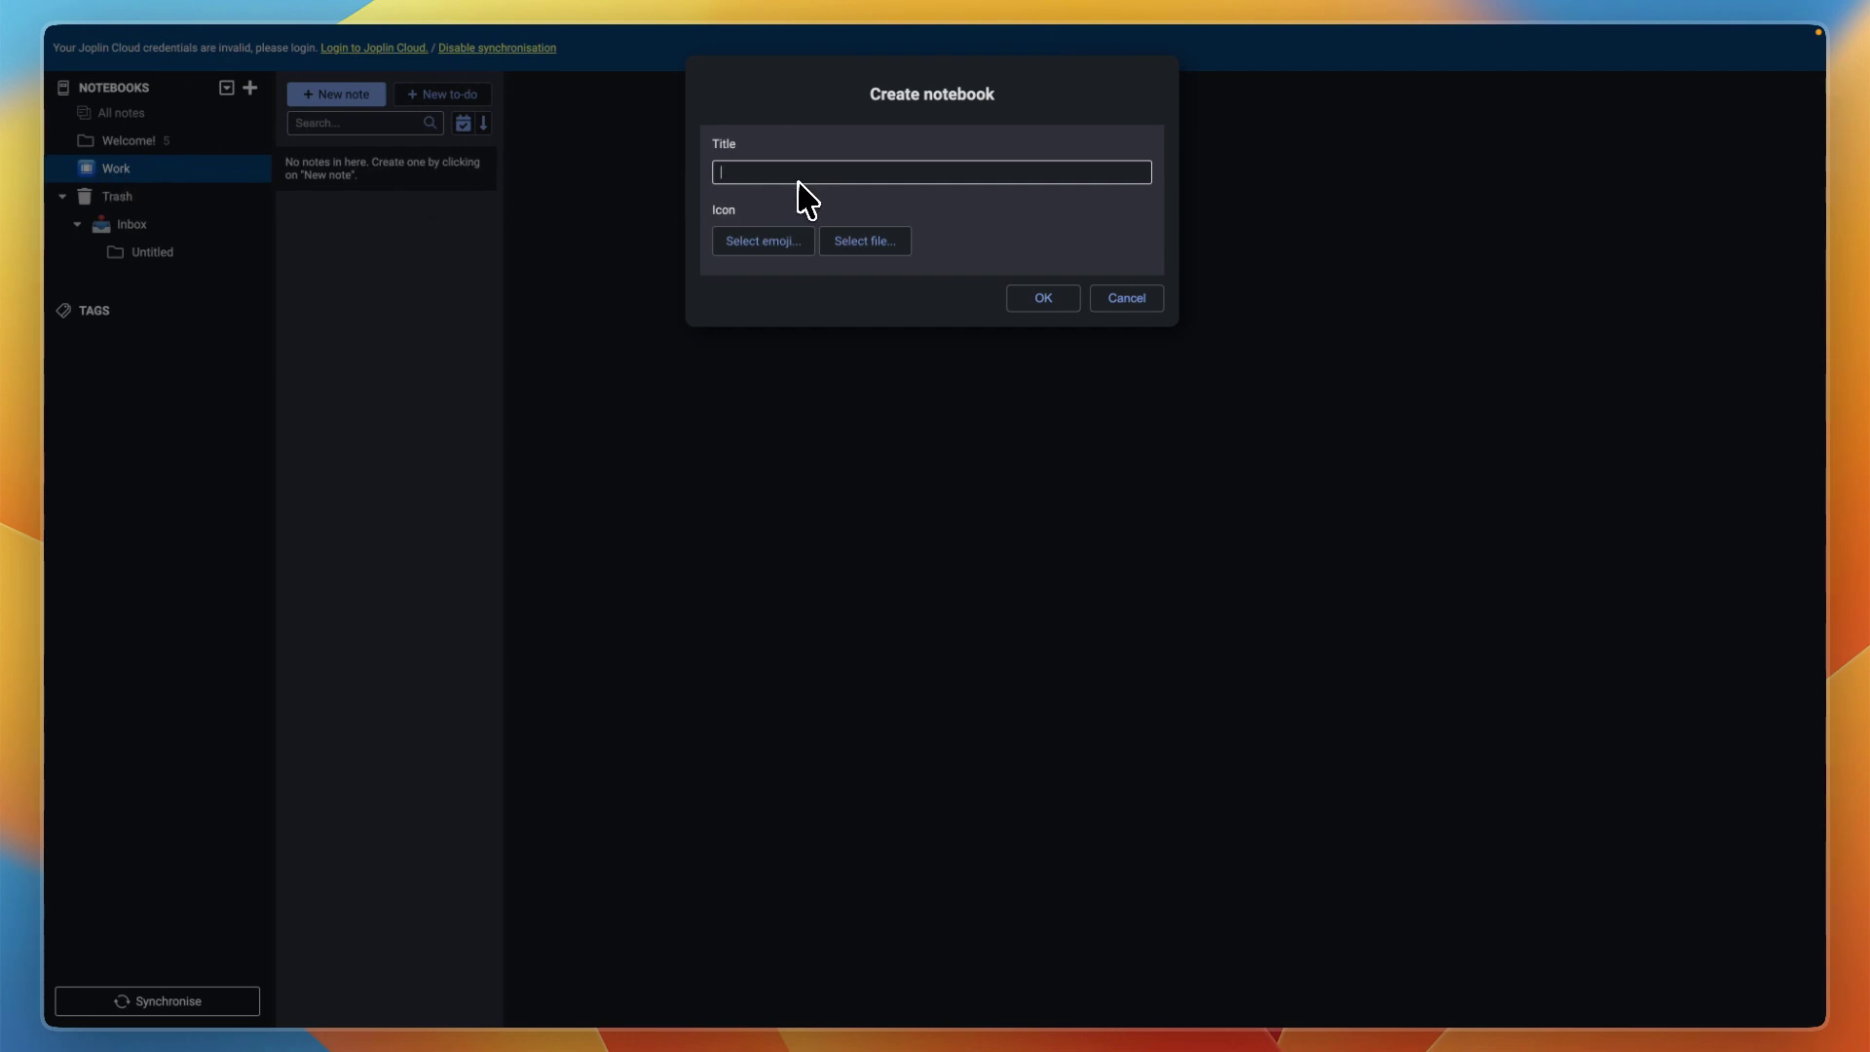
pyautogui.write('Equipment')
pyautogui.click(763, 241)
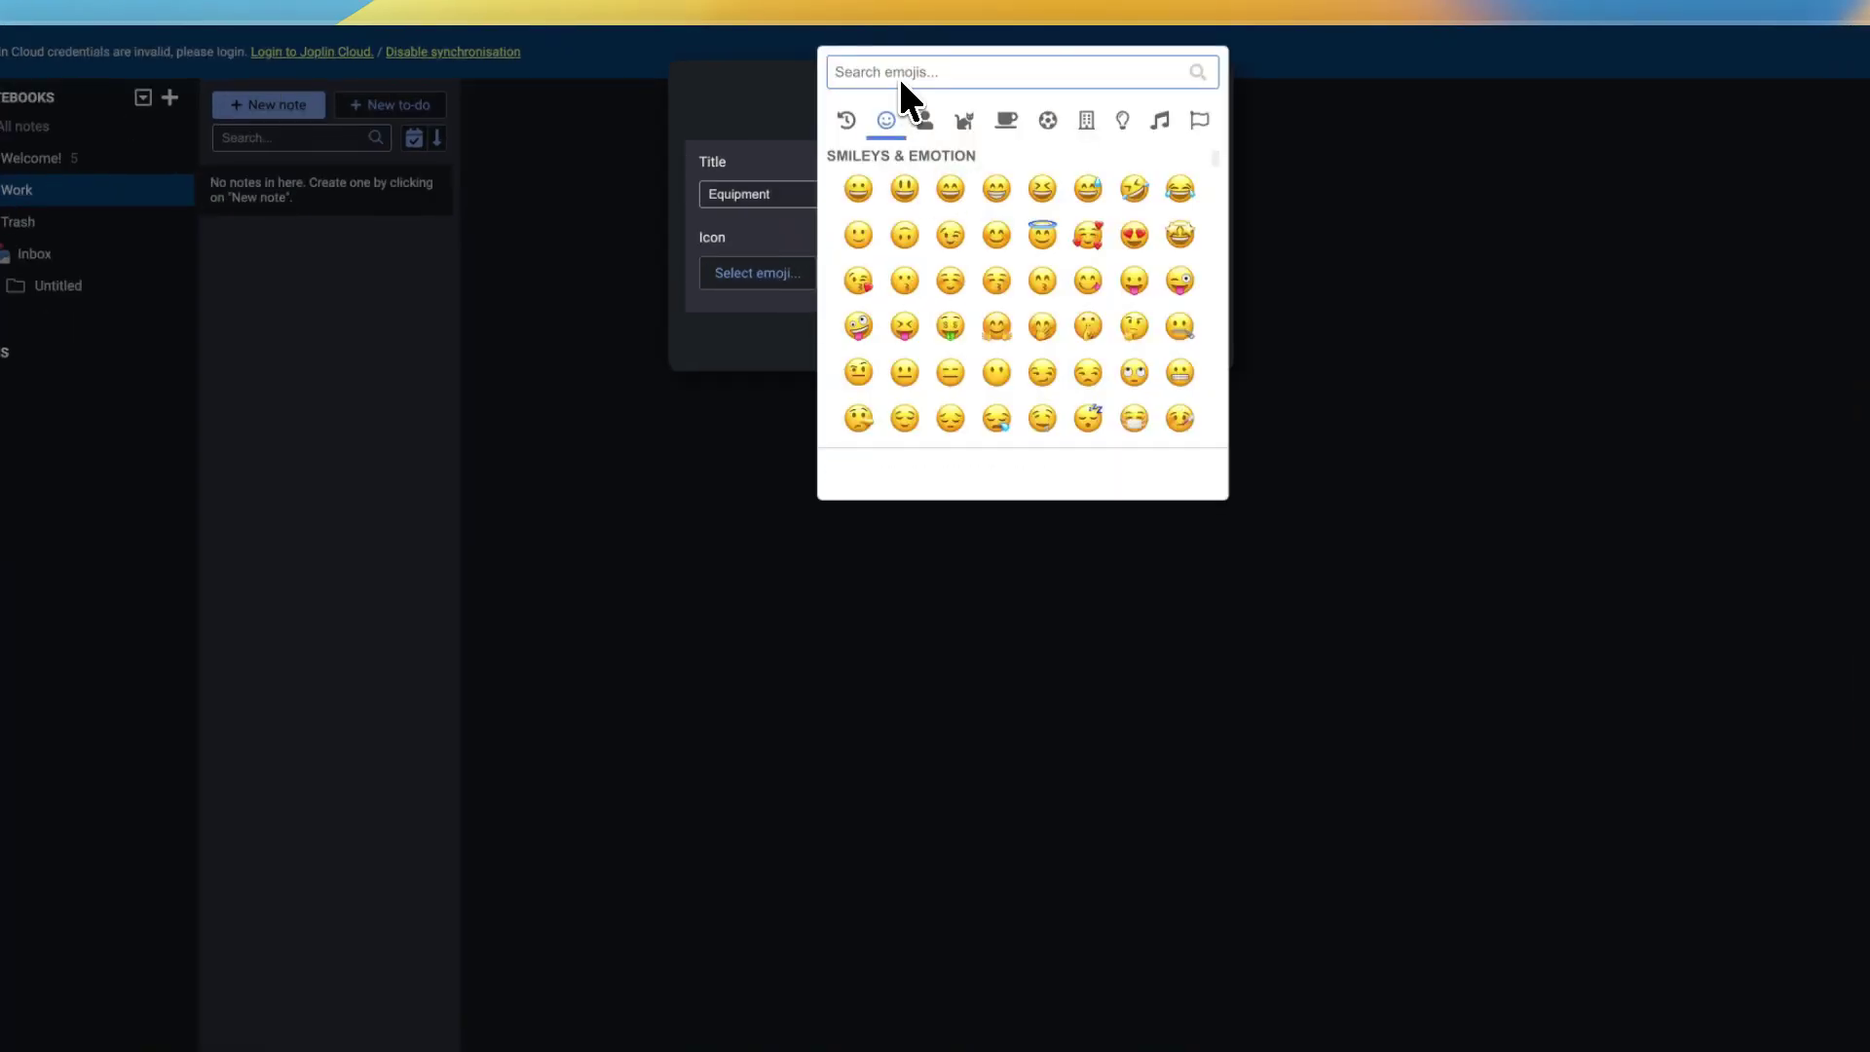
pyautogui.write('mic')
pyautogui.click(853, 111)
pyautogui.click(1093, 345)
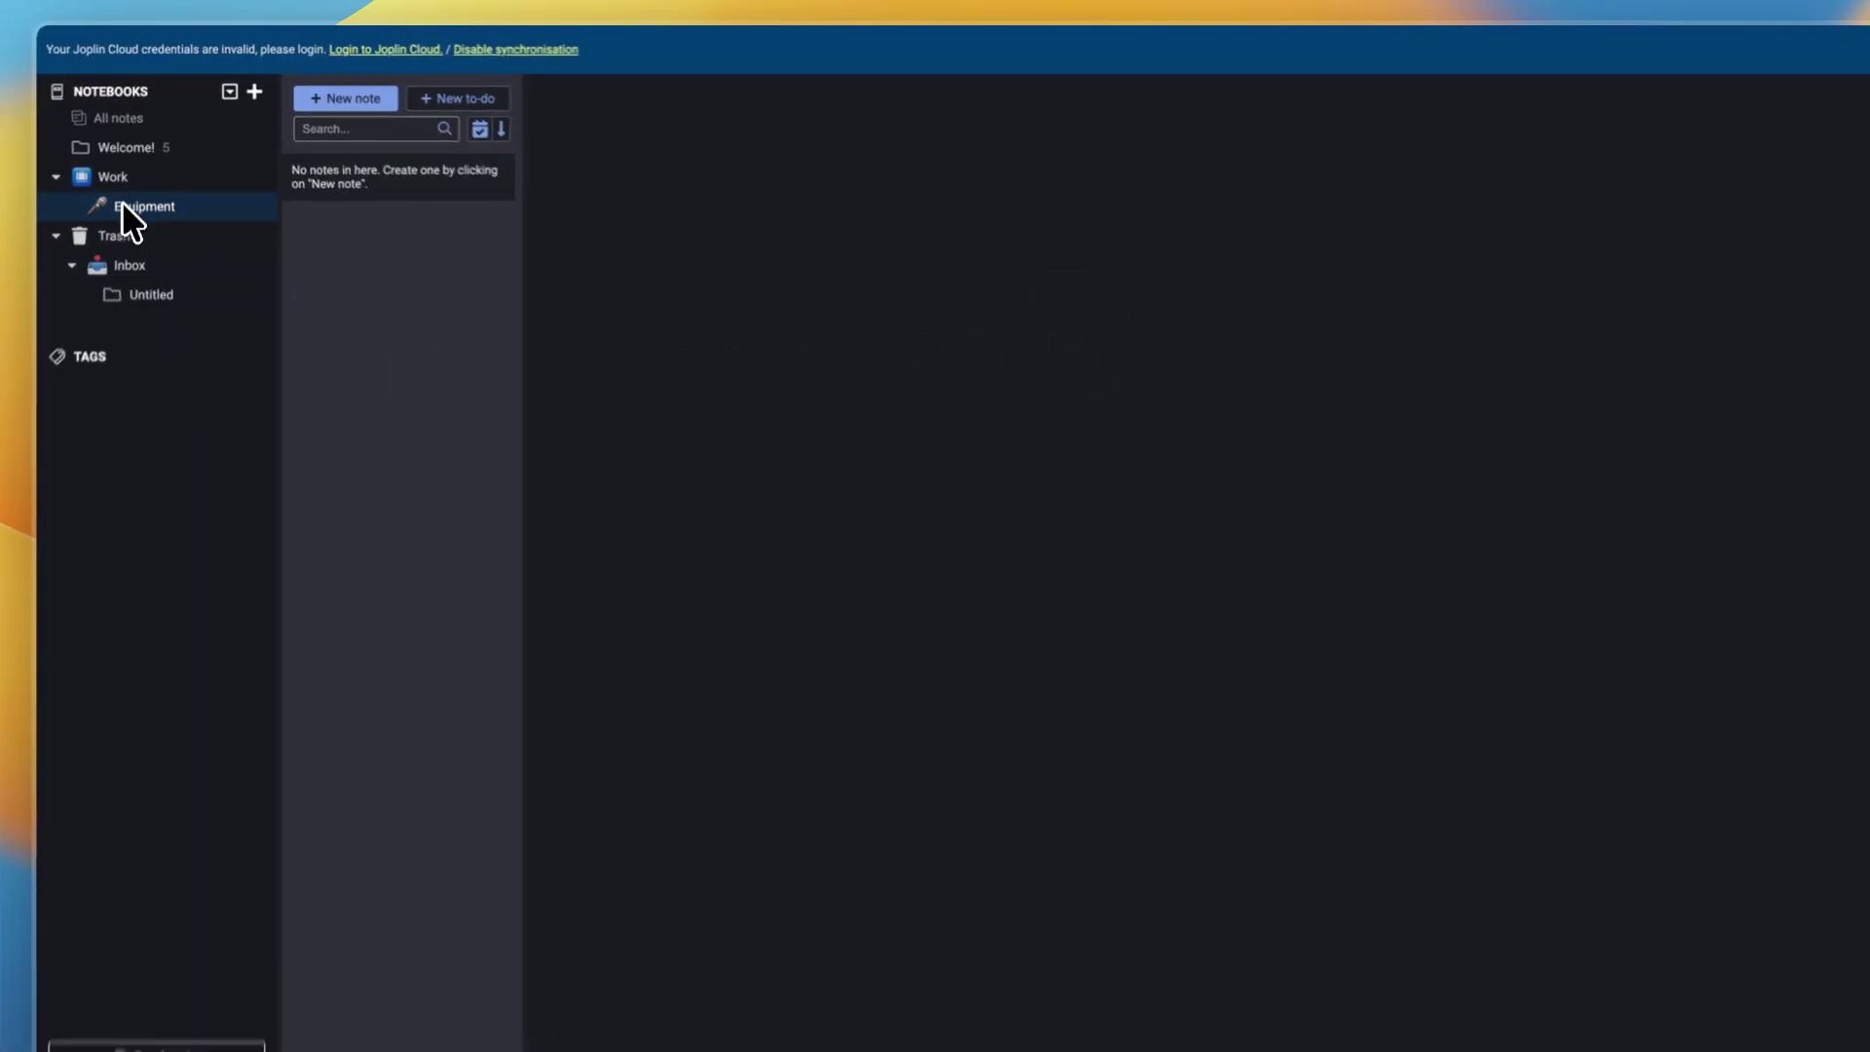
pyautogui.click(137, 229)
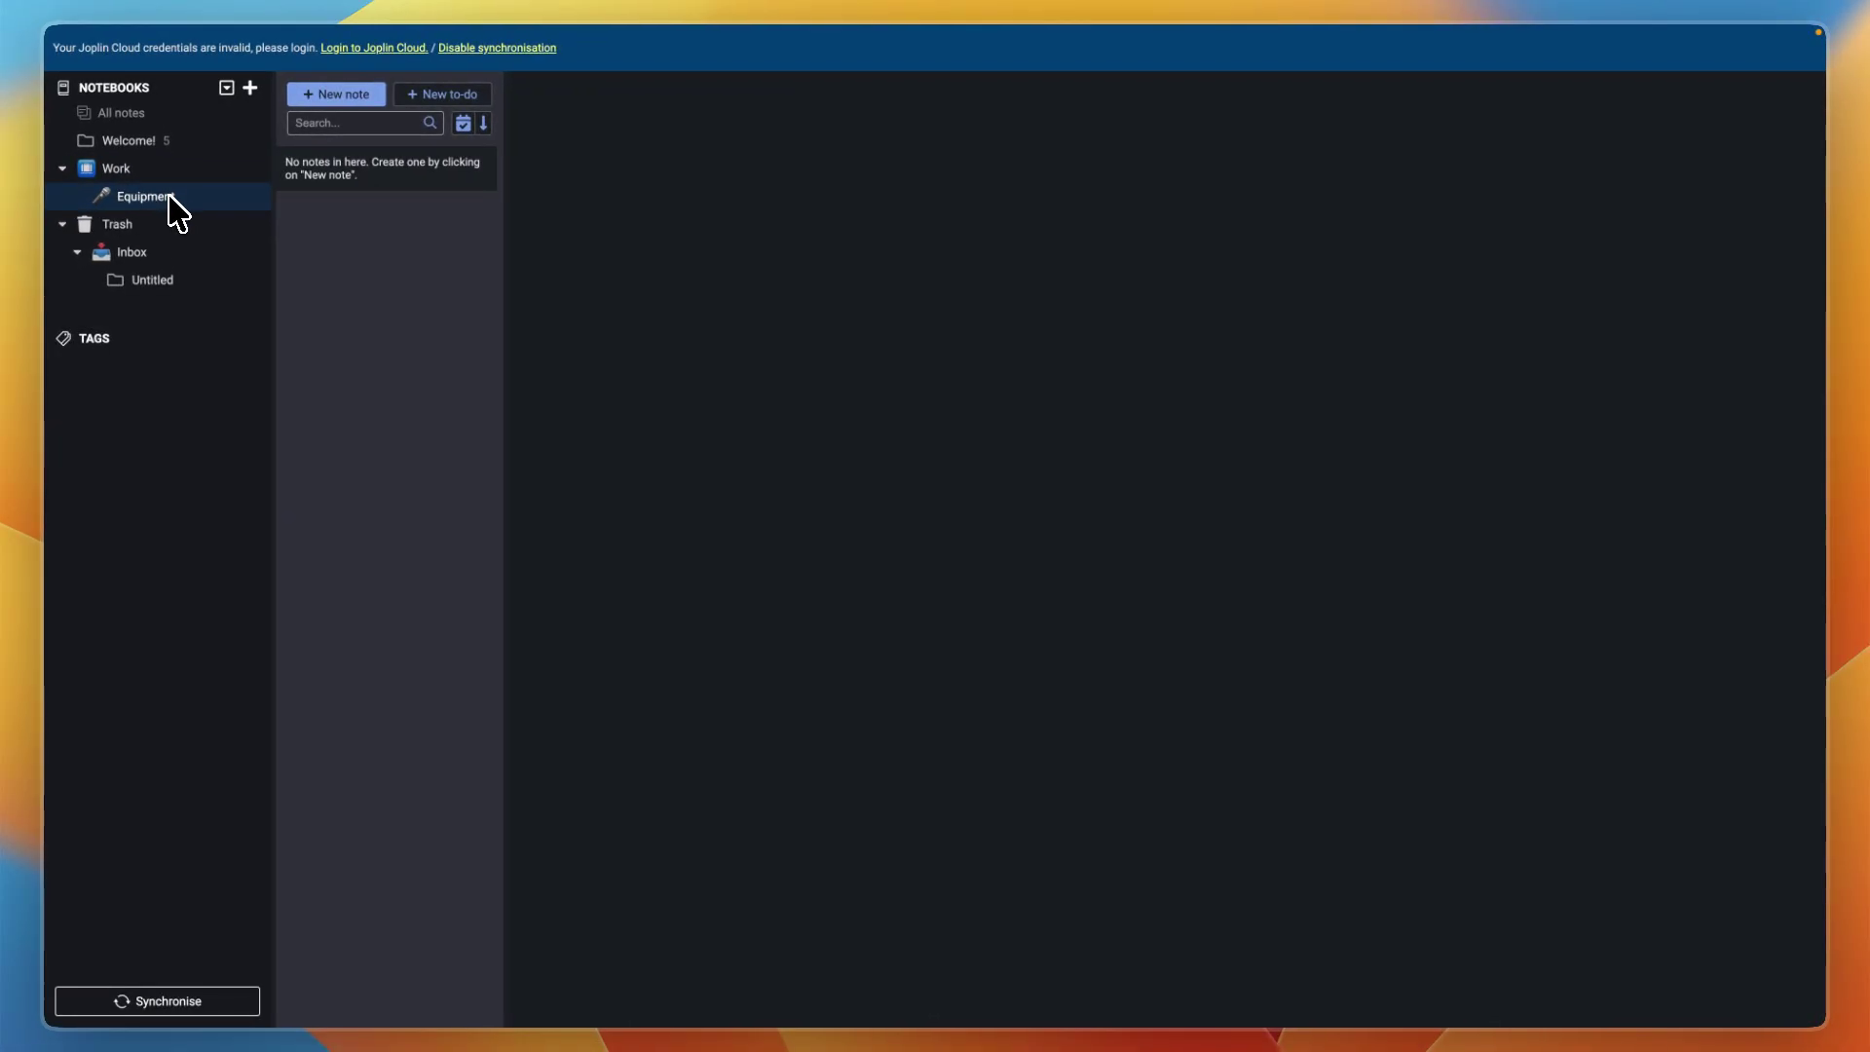
# Step: Add a note titled 'Microphone' to Equipment whose body starts with heading 'Microphone upgrade'
pyautogui.click(171, 200)
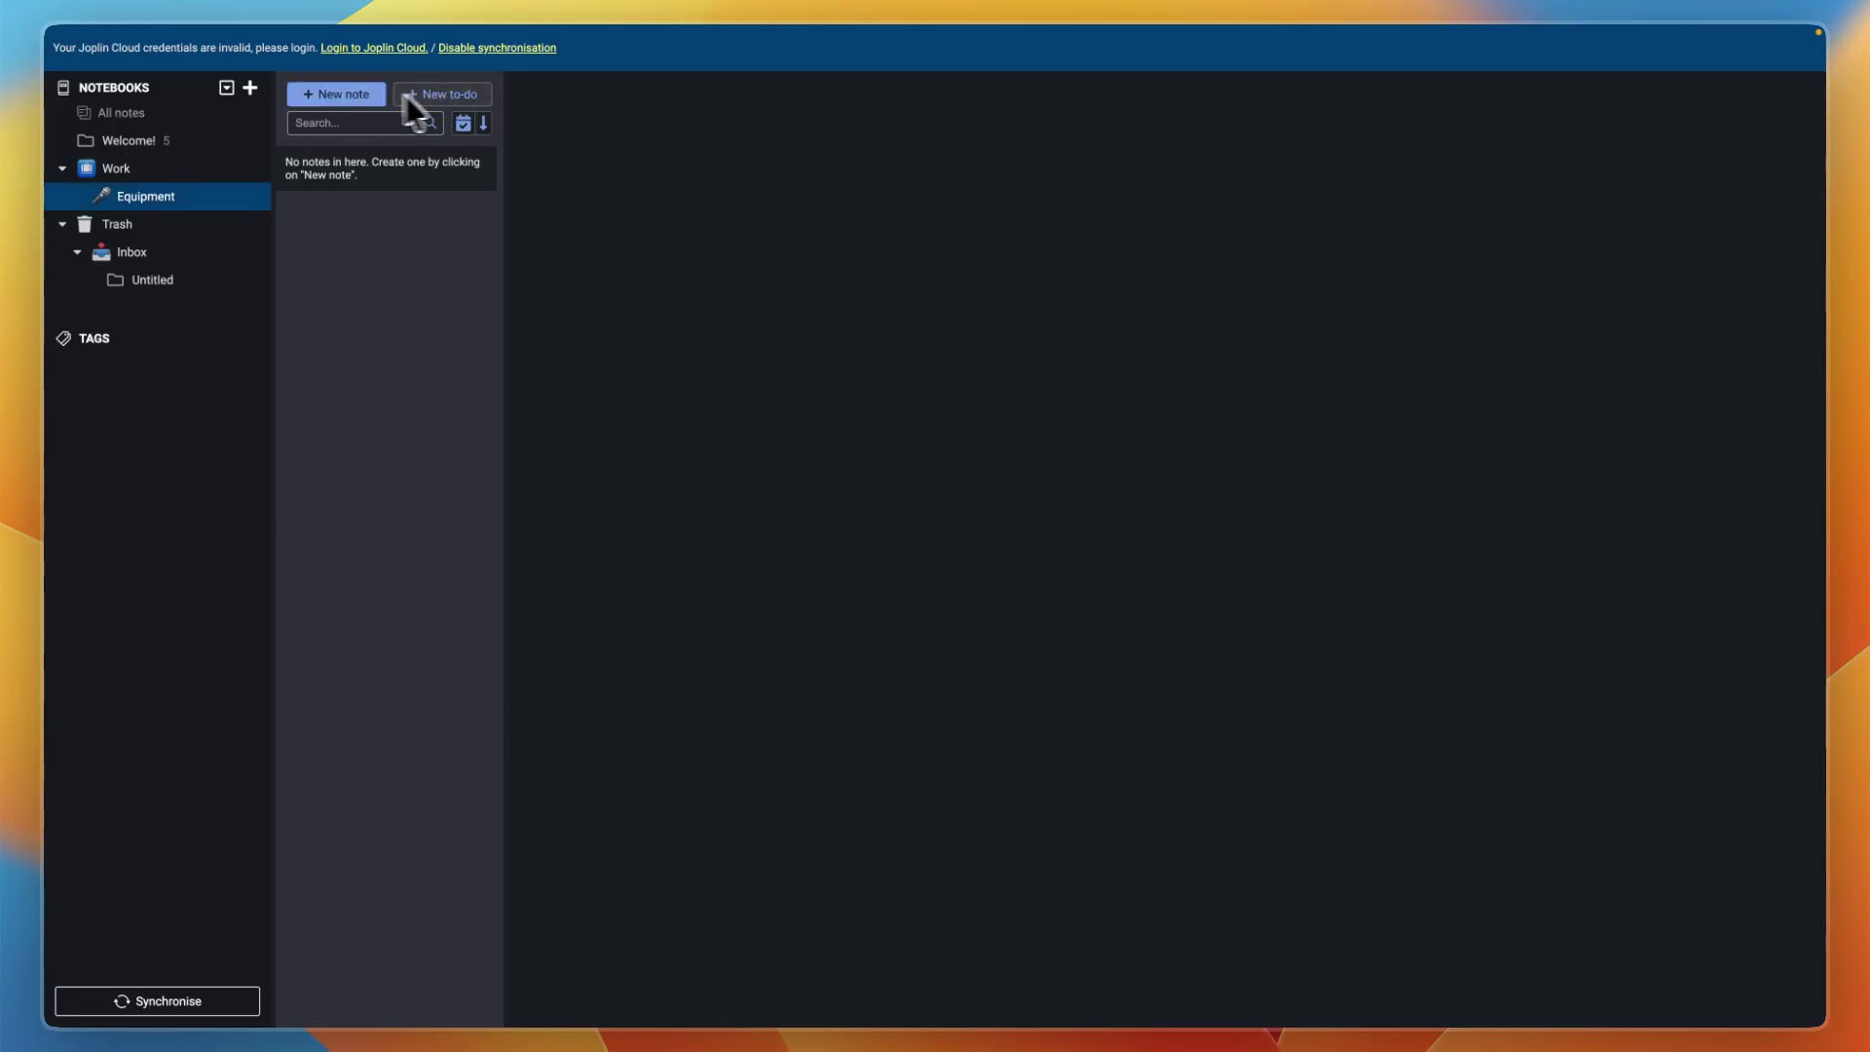
pyautogui.click(357, 101)
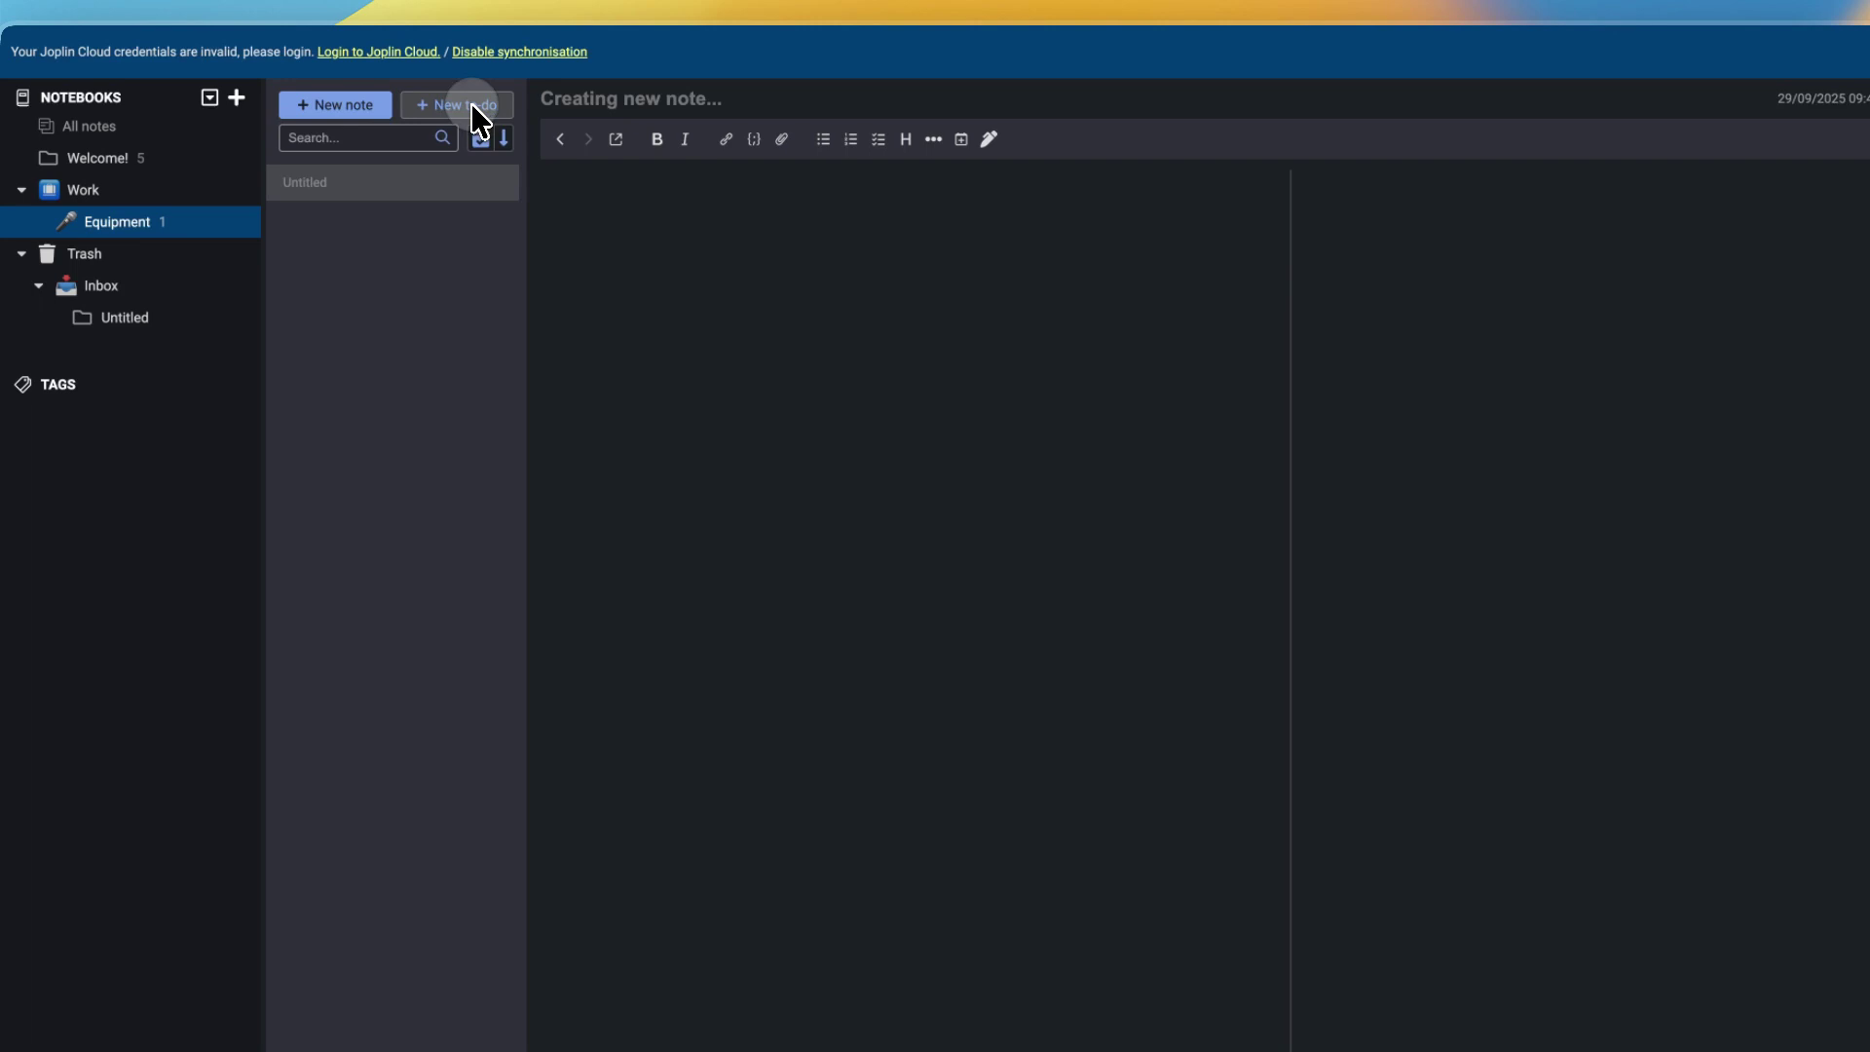
pyautogui.click(472, 105)
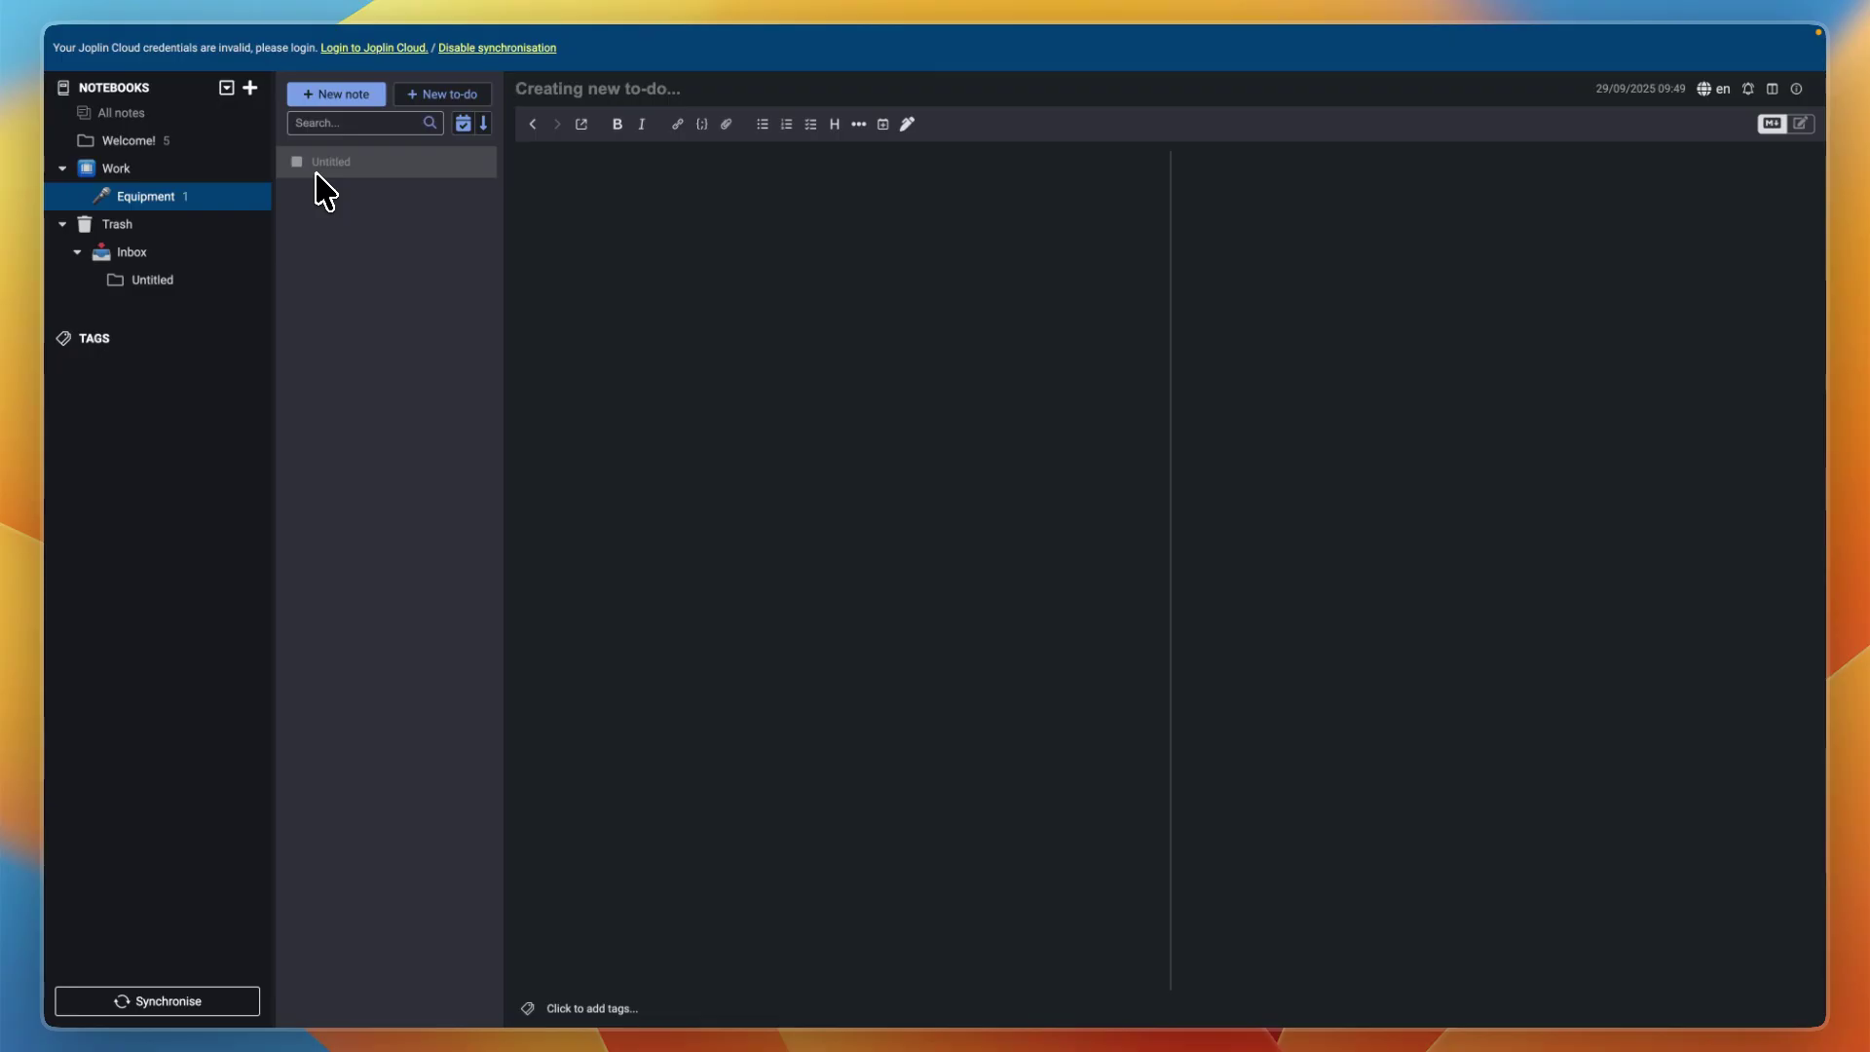
pyautogui.click(336, 93)
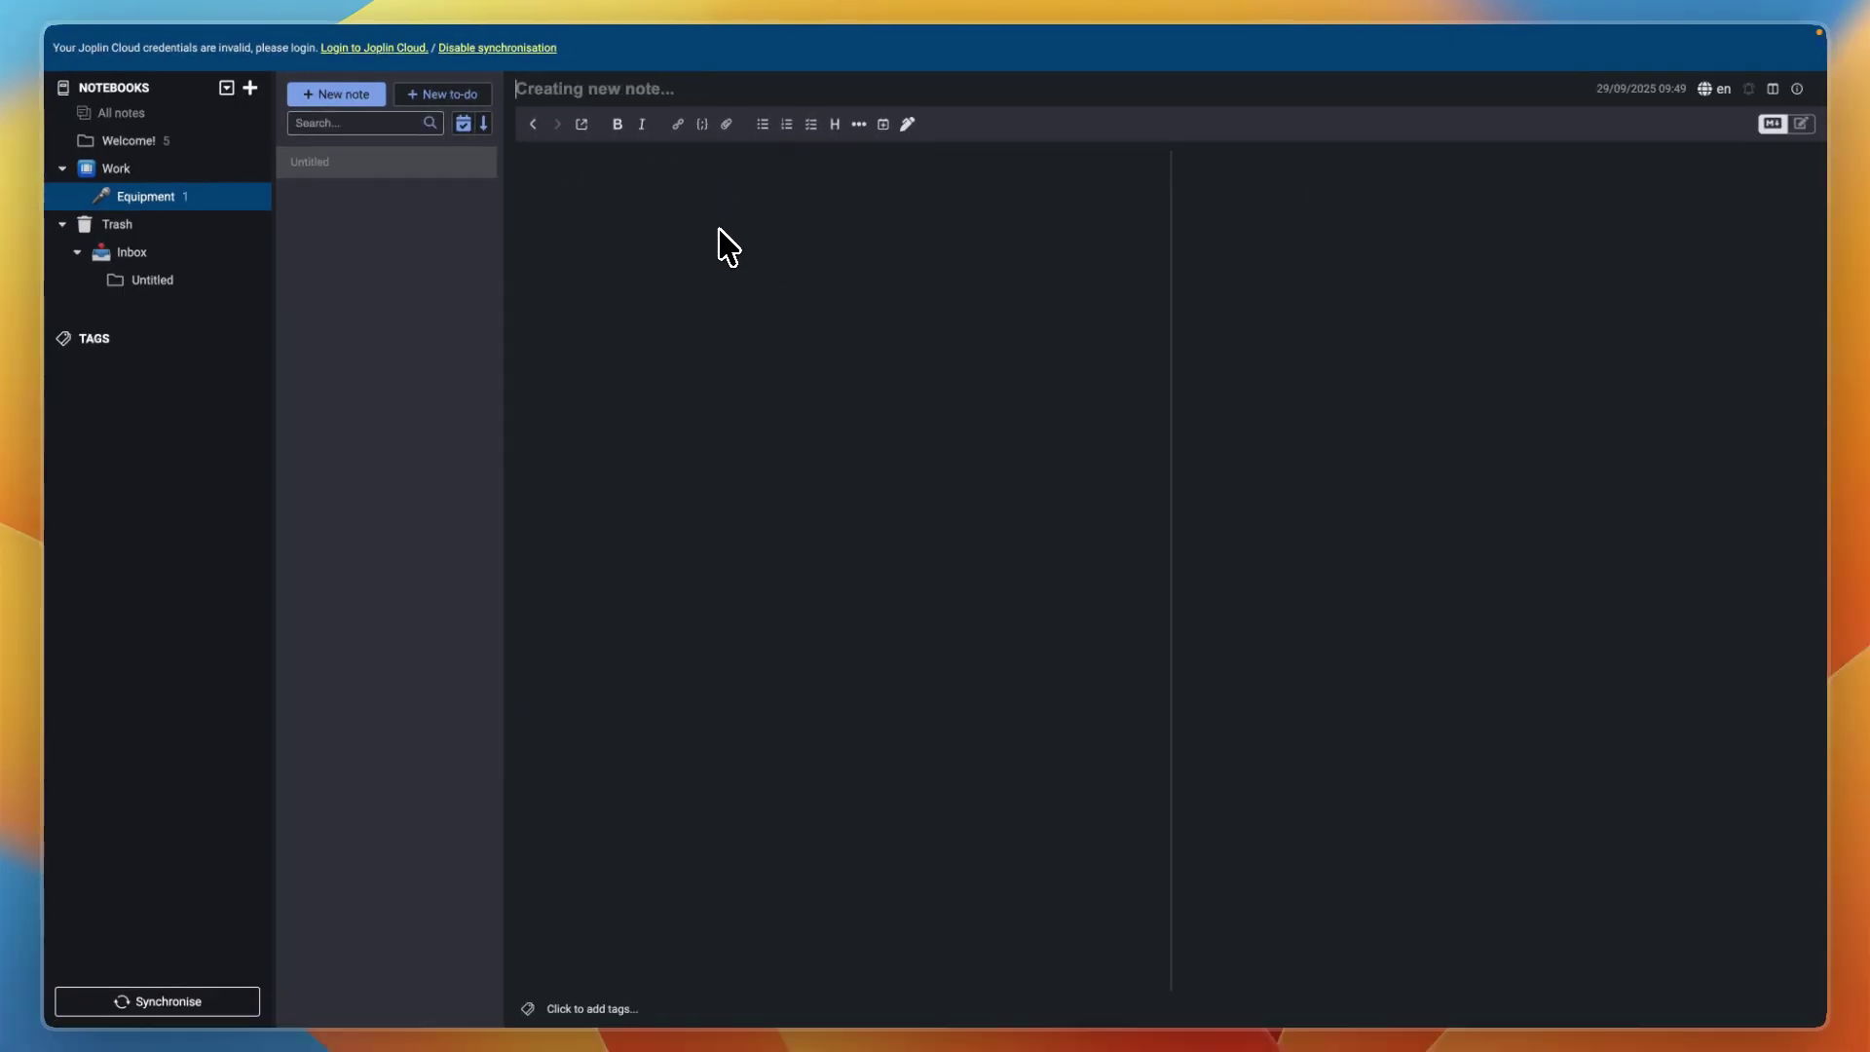
pyautogui.write('Mic')
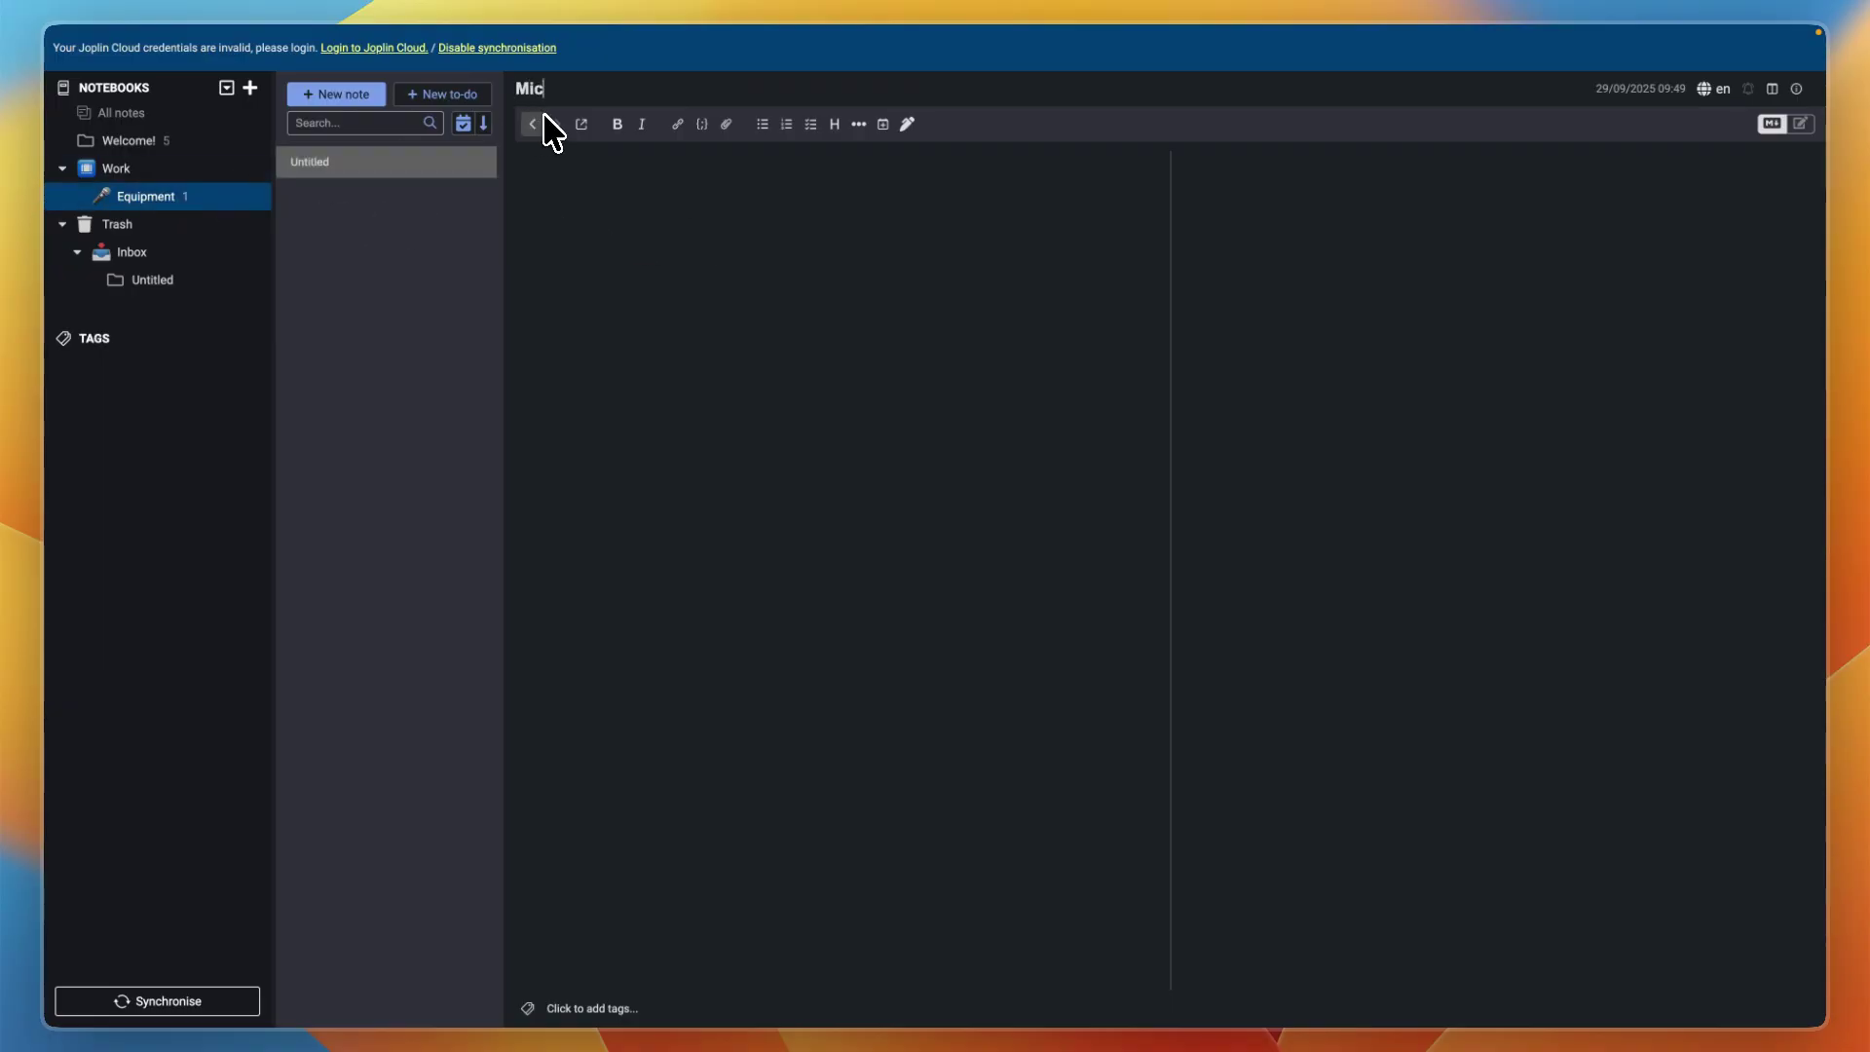
pyautogui.write('rophone')
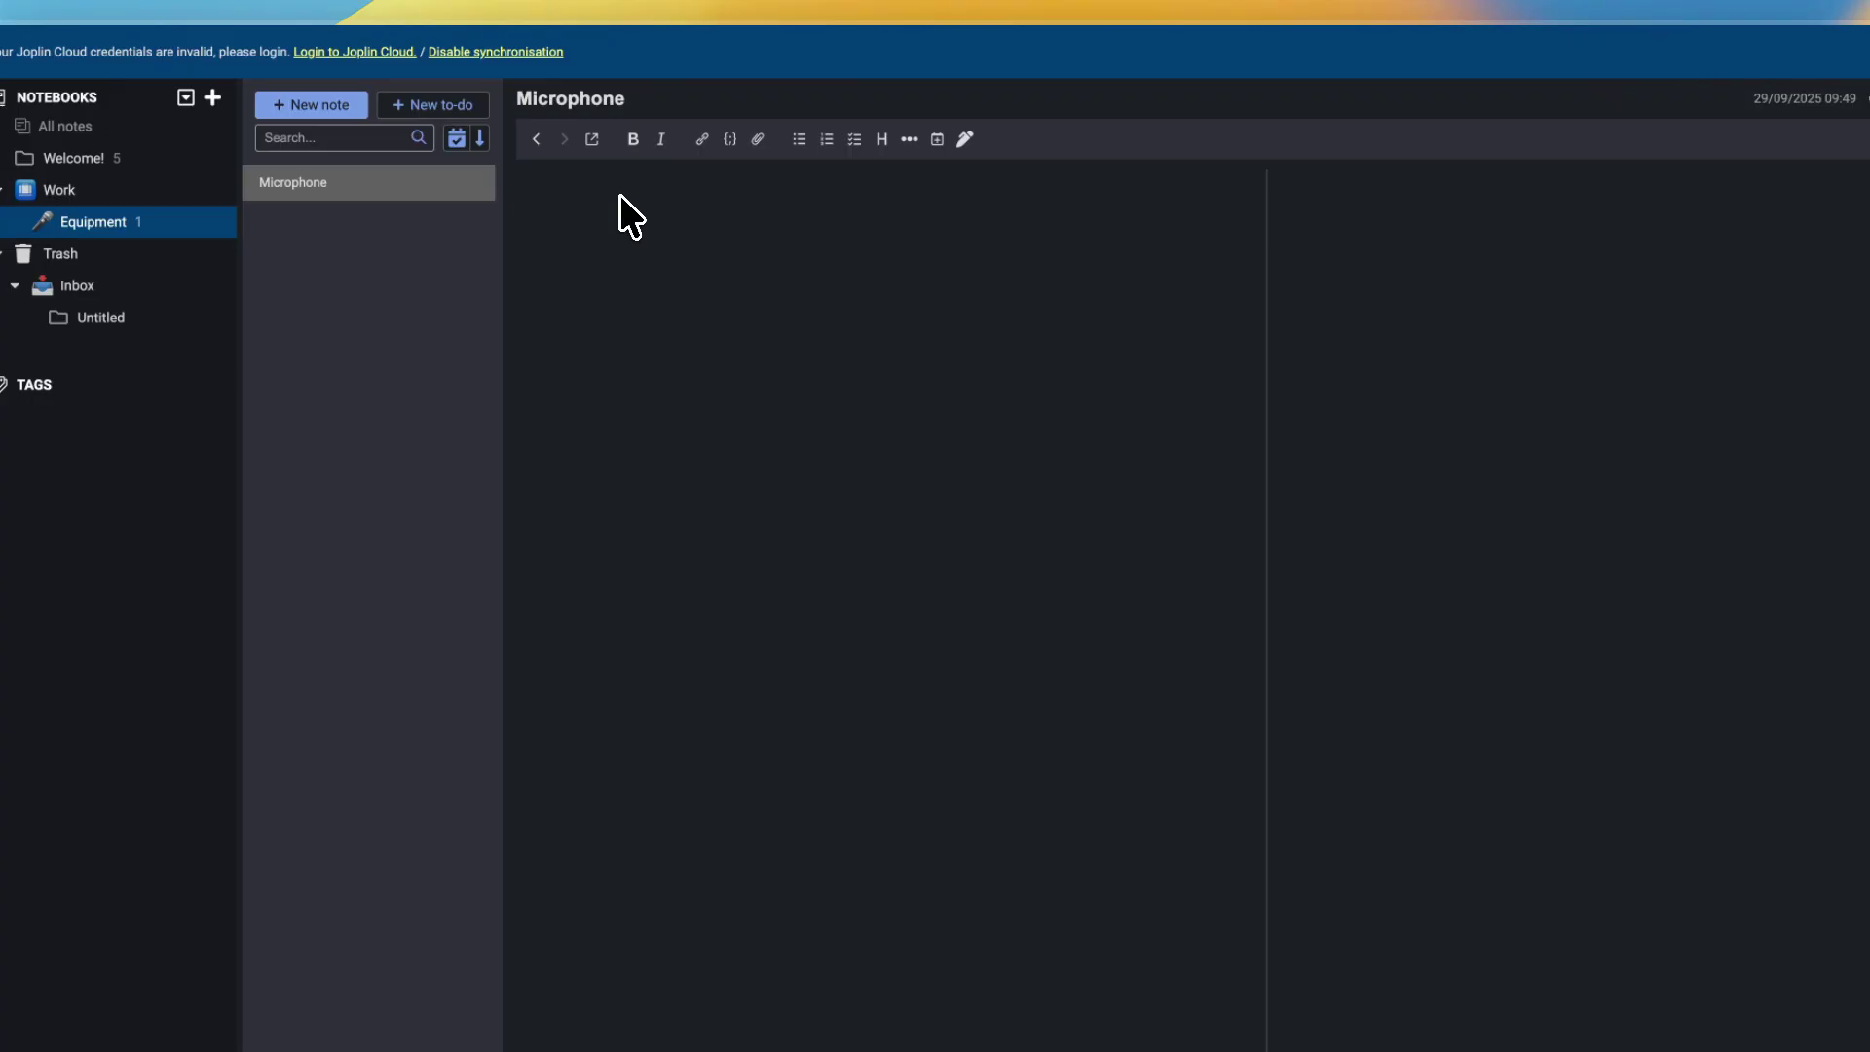
pyautogui.click(884, 144)
pyautogui.write('Micropho')
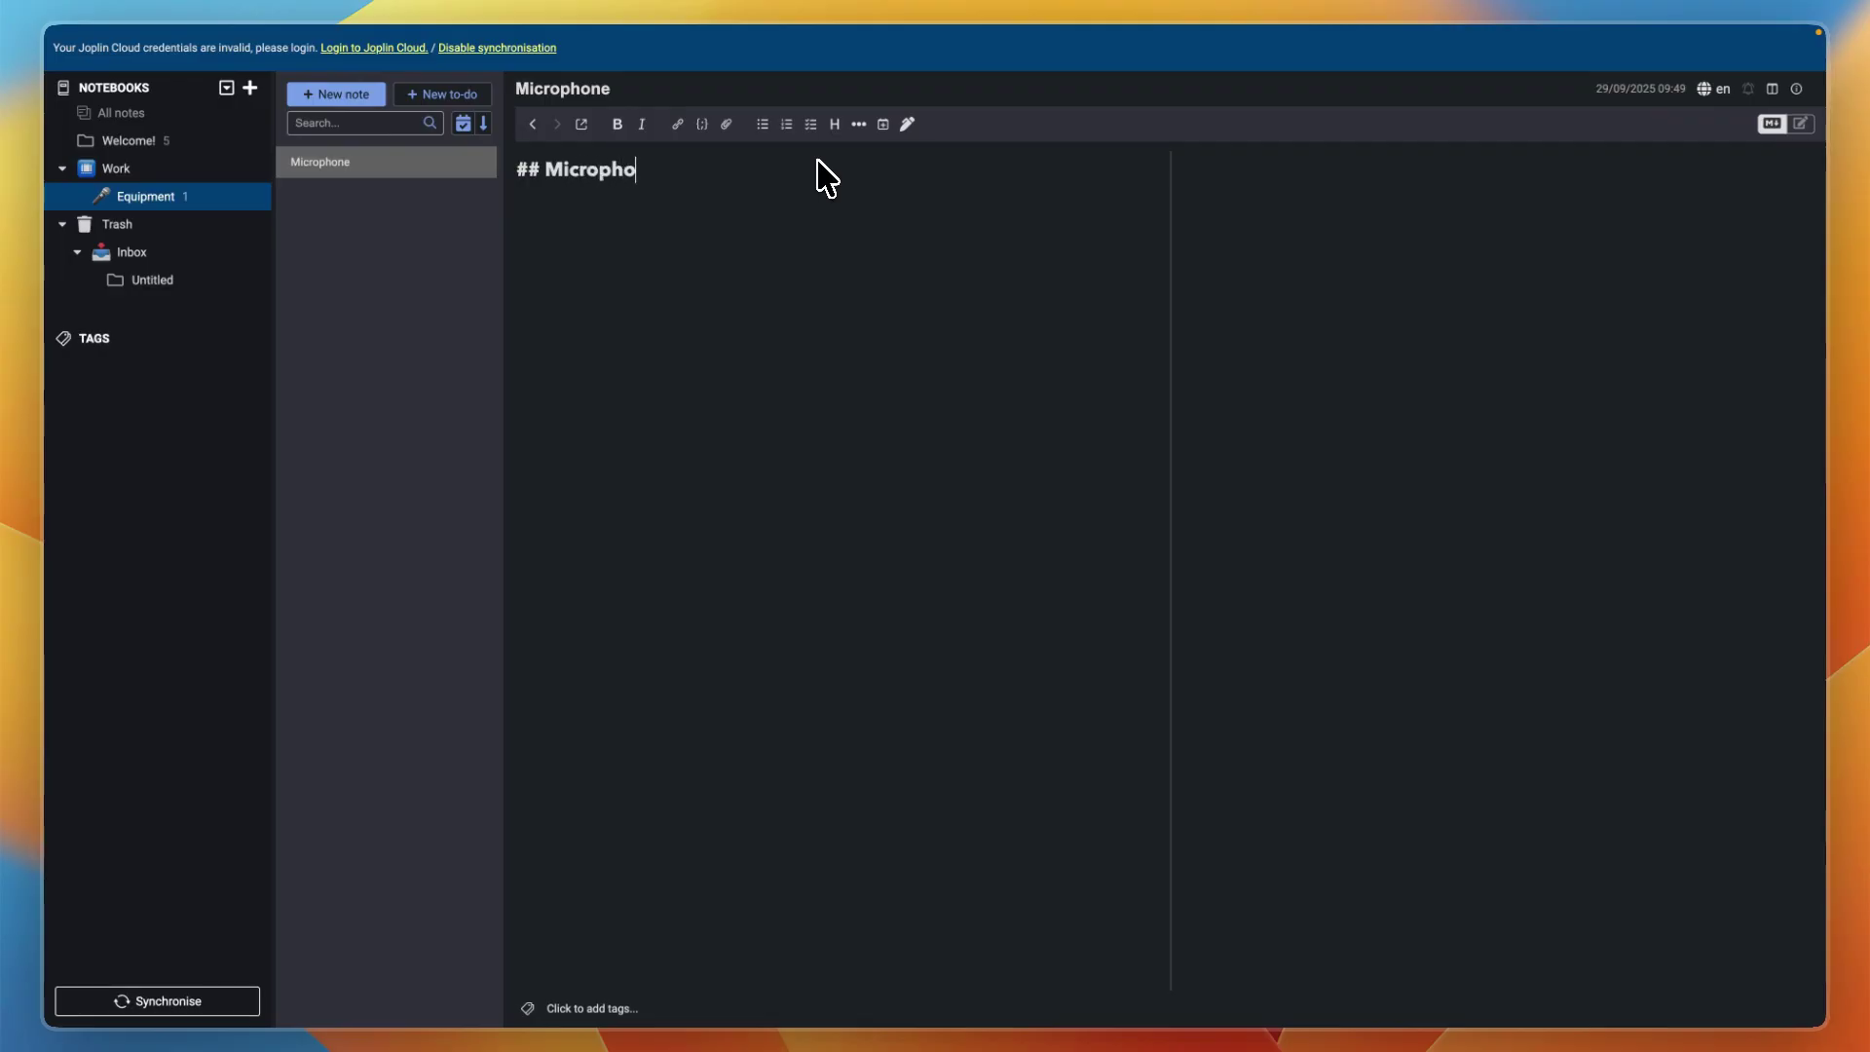
pyautogui.write('ne upgrade')
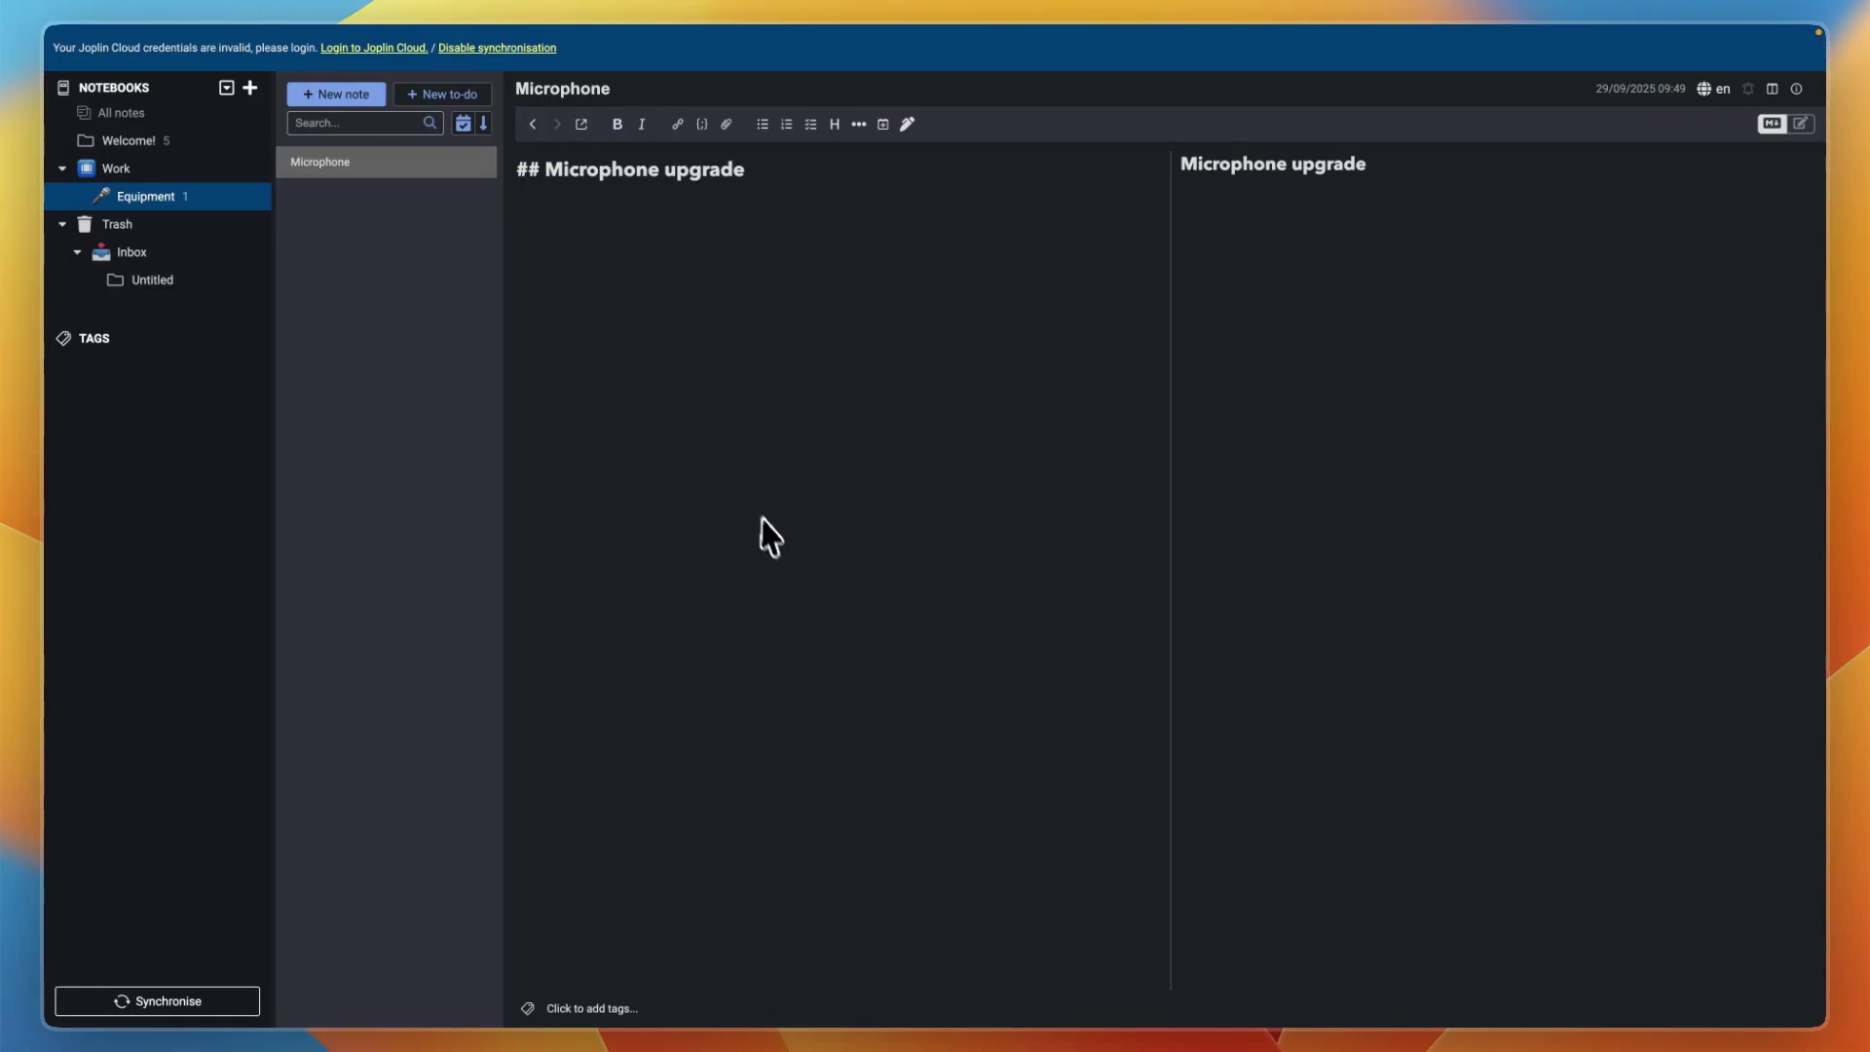
# Step: Add the line 'Options I'm considering' below the heading
pyautogui.press('Return')
pyautogui.doubleClick(527, 170)
pyautogui.click(596, 237)
pyautogui.write("Options I'm consi")
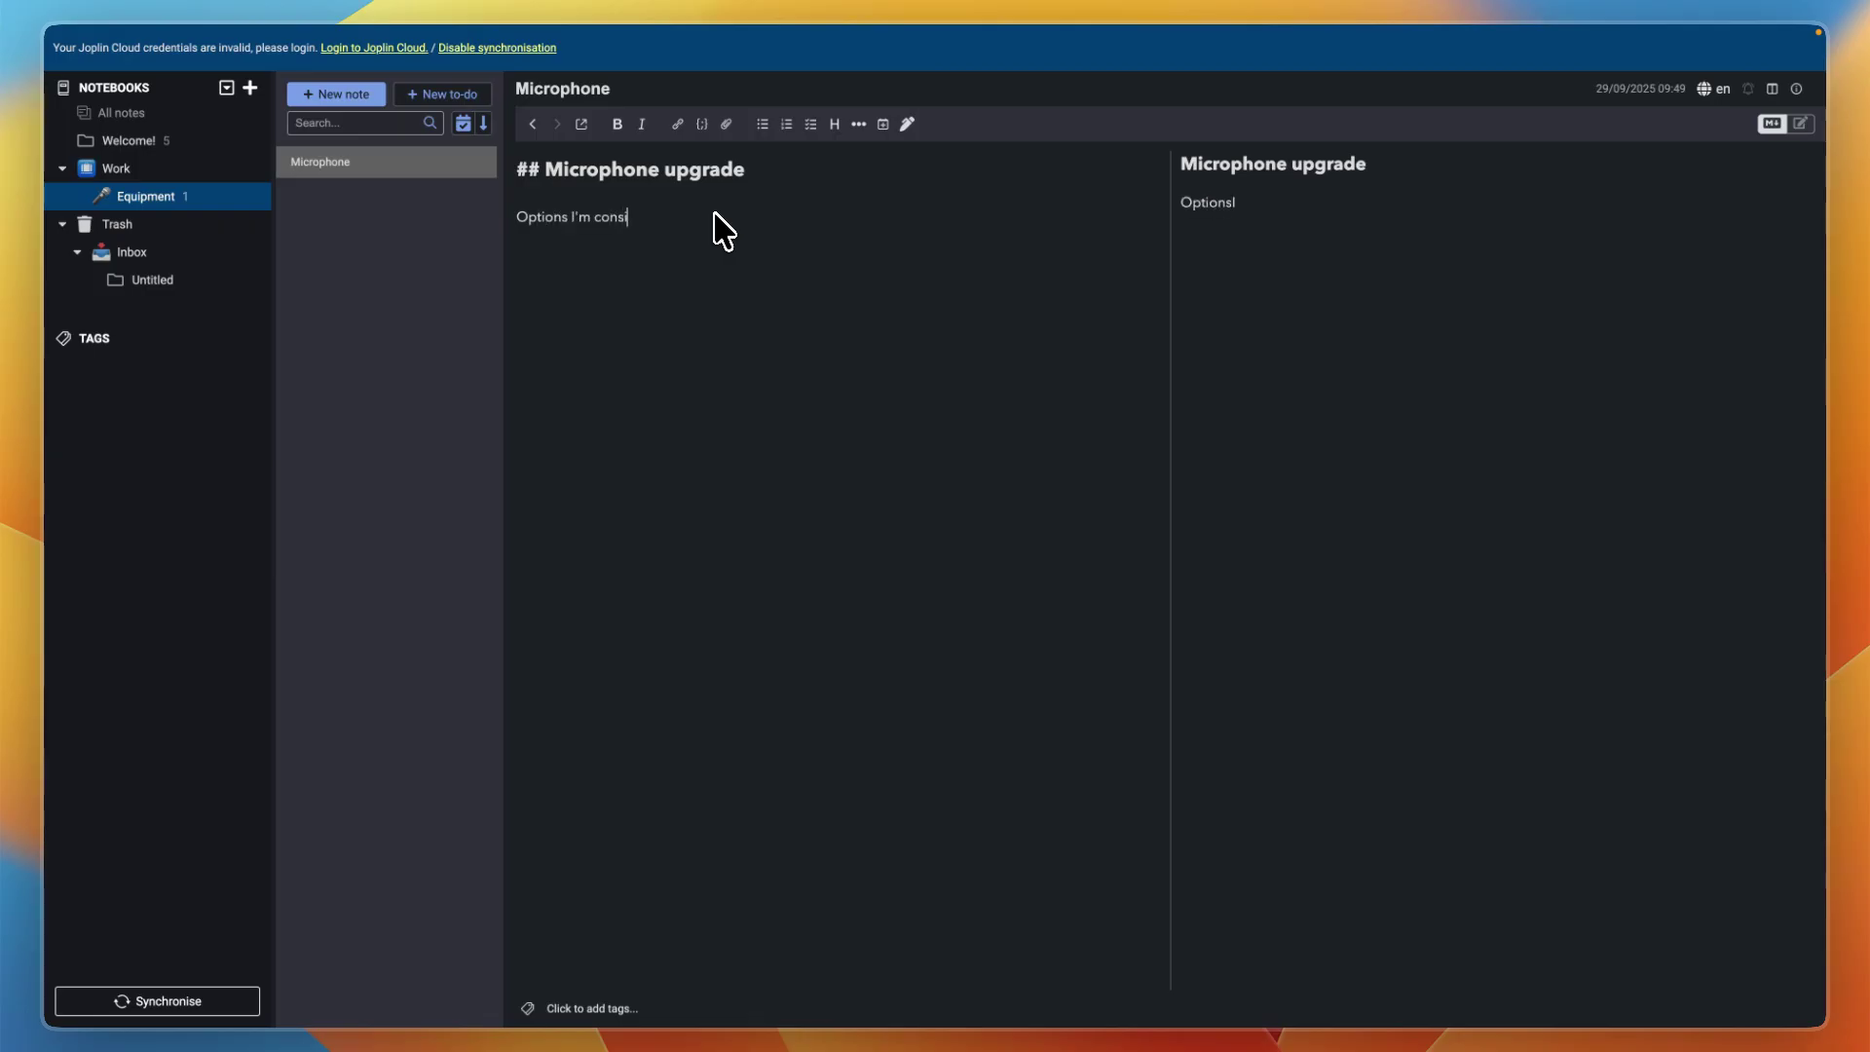
pyautogui.write('dering')
# Step: Add a numbered list: Shure sm7b, HyperX Quadcast, Bue yeti
pyautogui.press('Return')
pyautogui.click(762, 124)
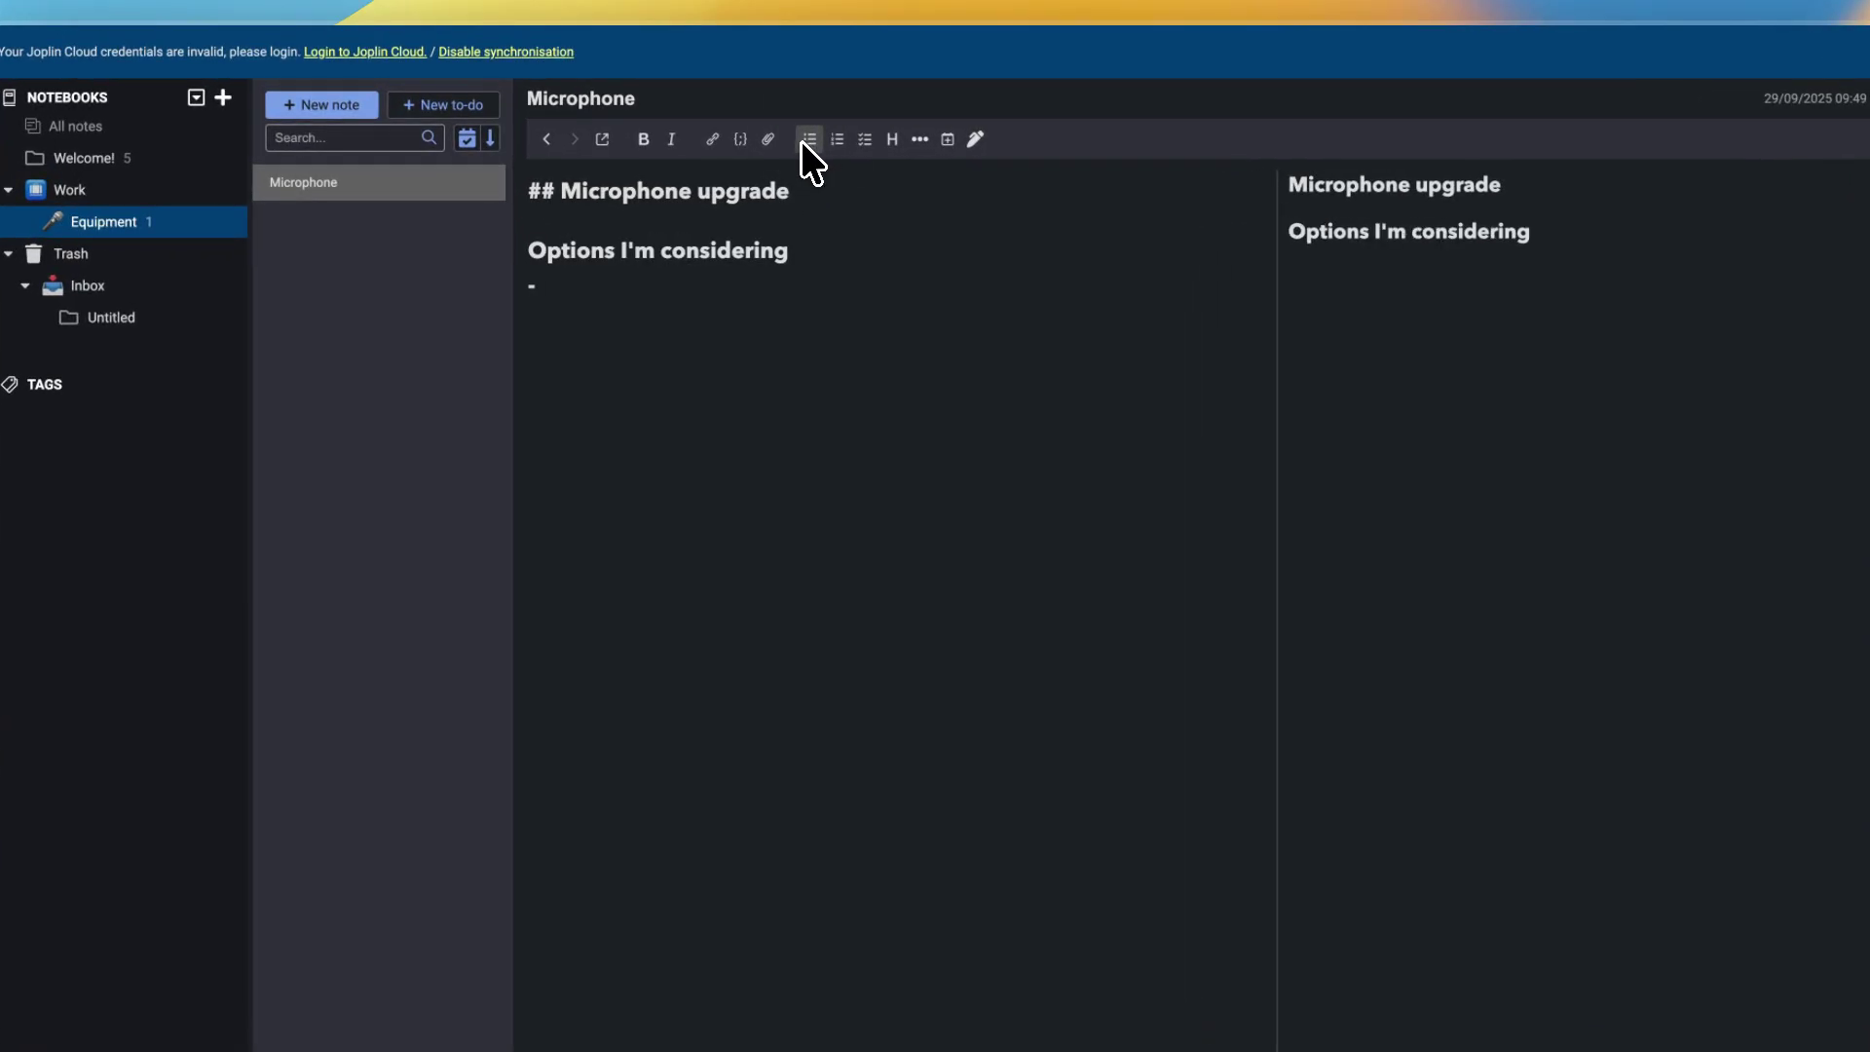
pyautogui.click(833, 142)
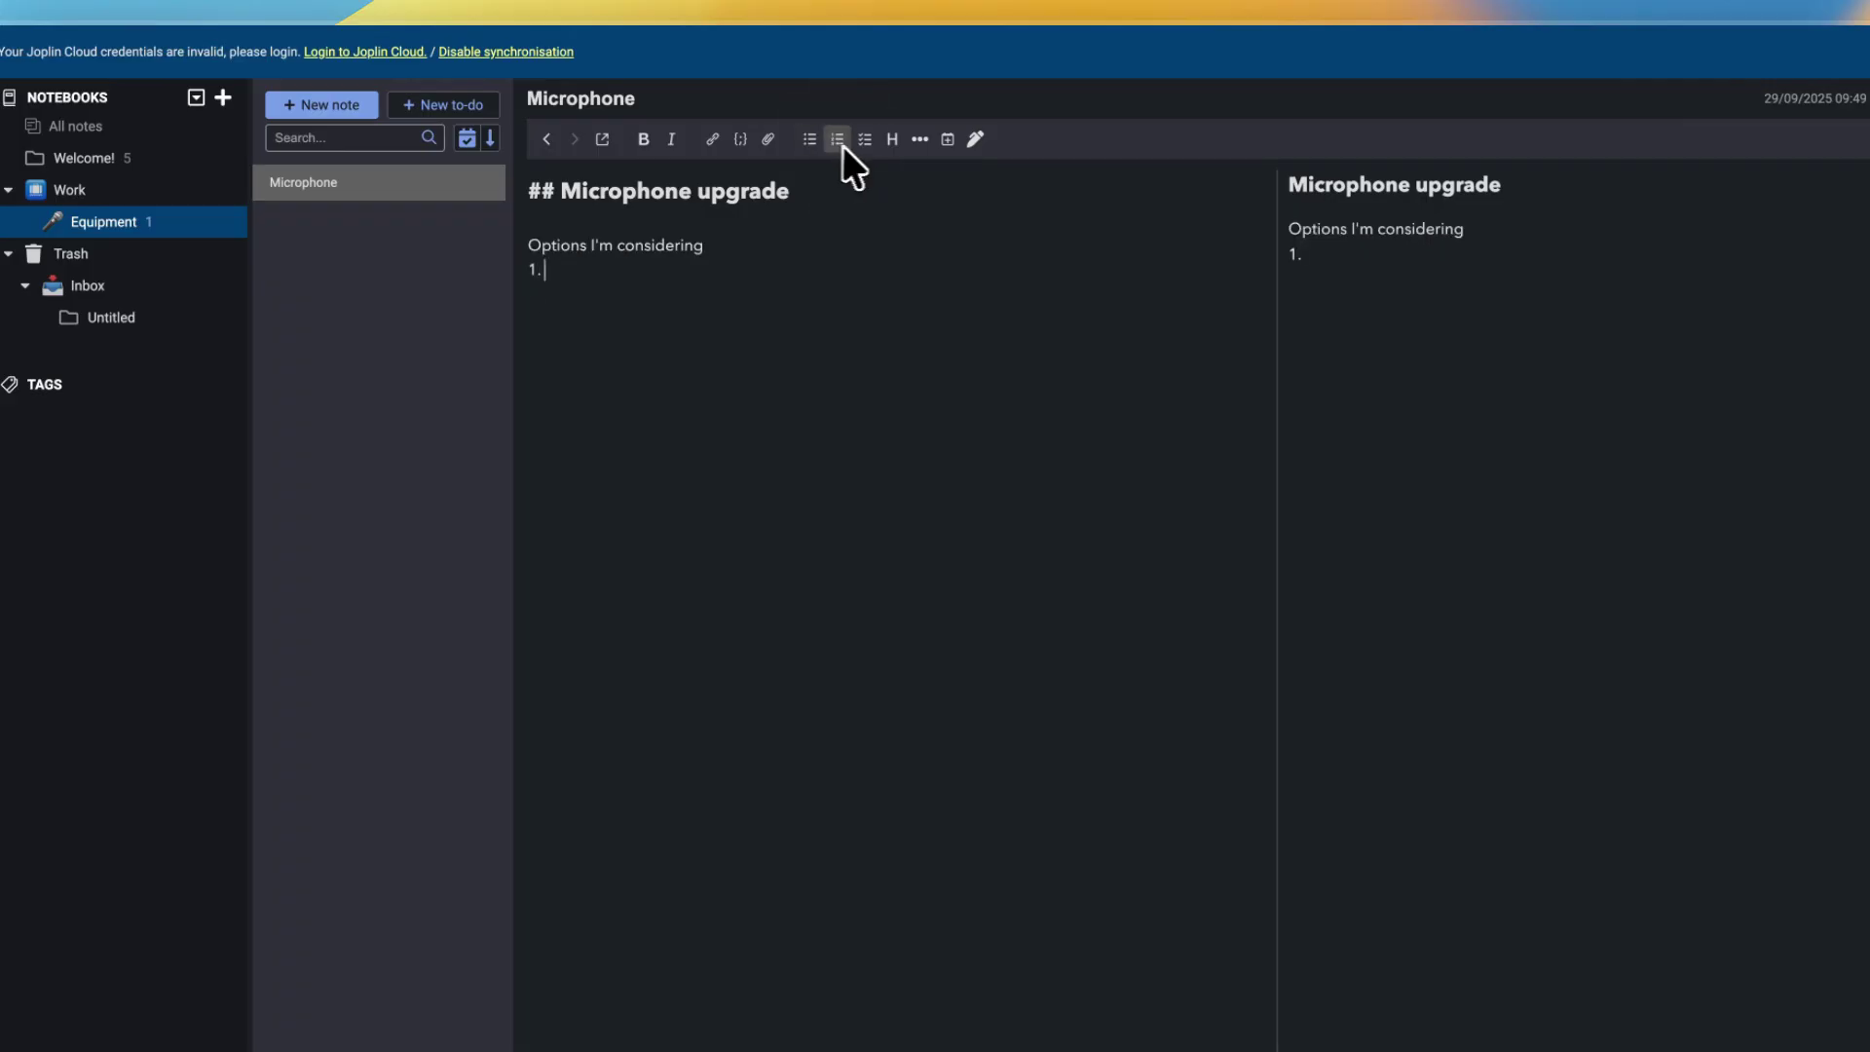
pyautogui.click(861, 146)
pyautogui.click(837, 142)
pyautogui.write('Shure')
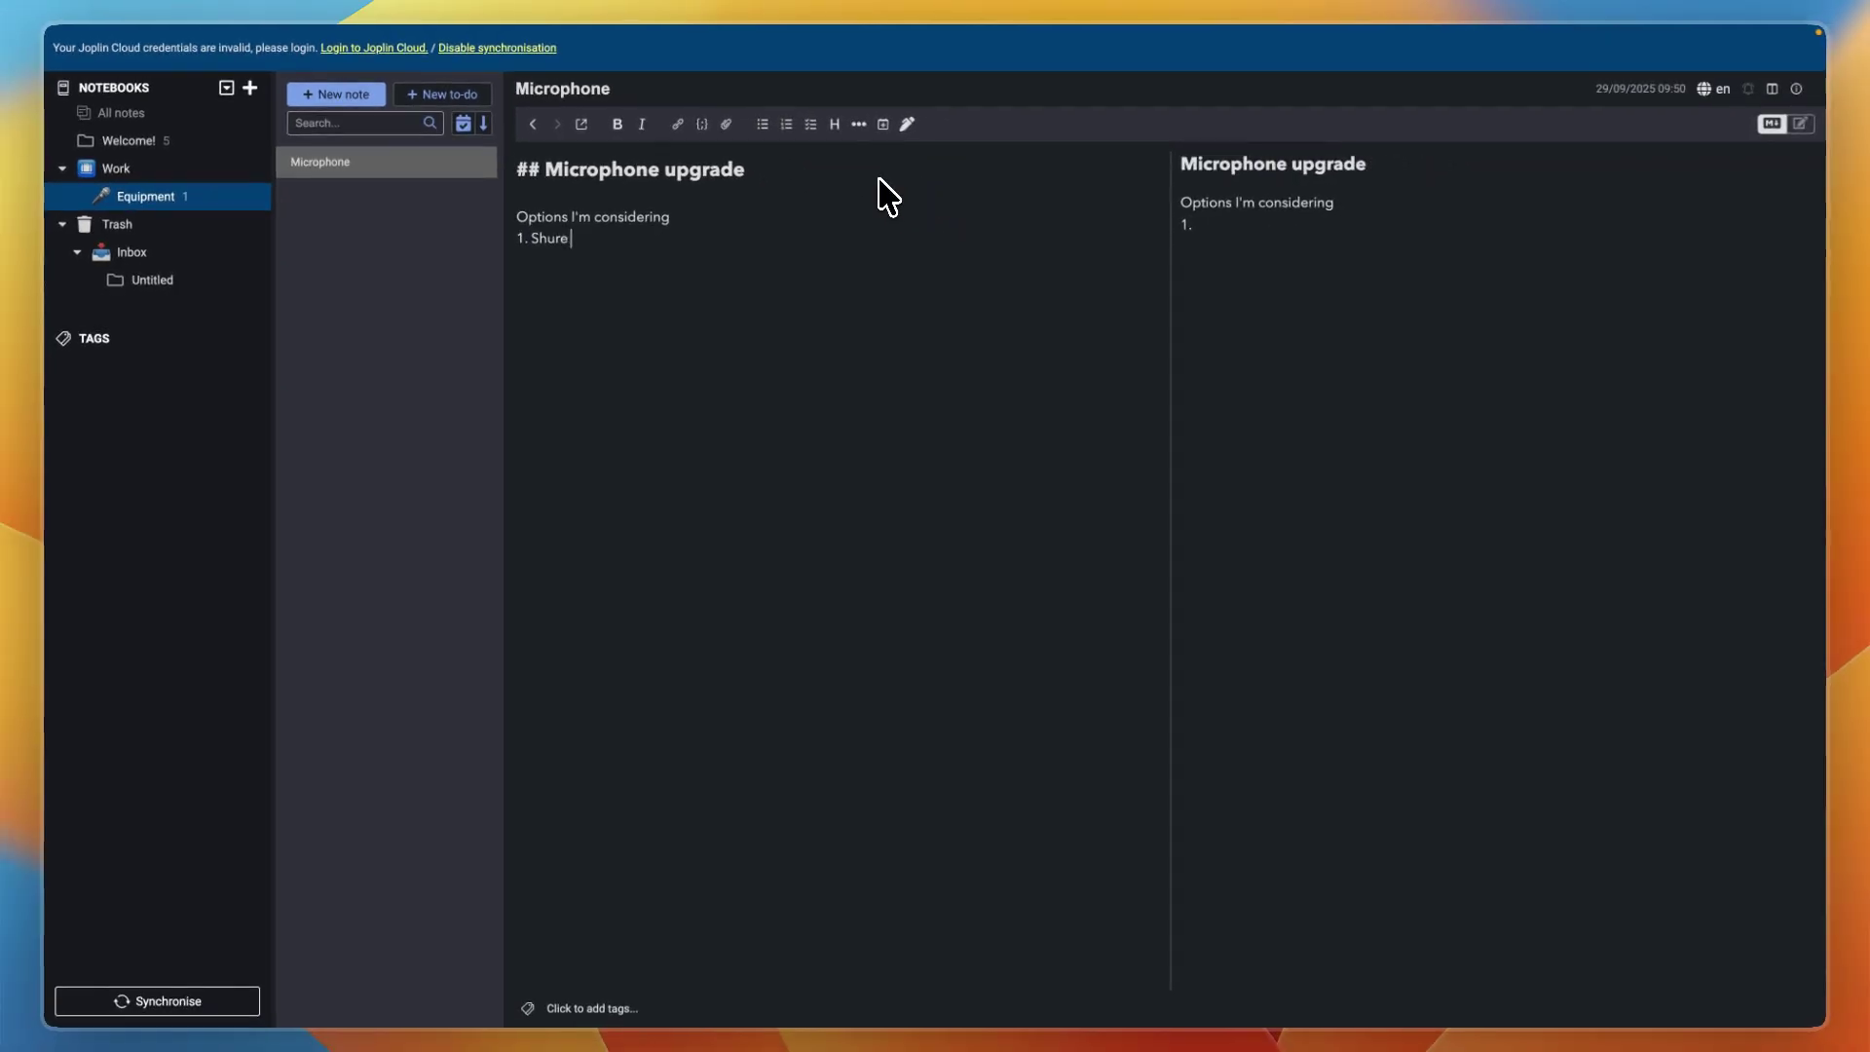
pyautogui.write(' sm7b 2. HyperX Quadcast 3. Bu')
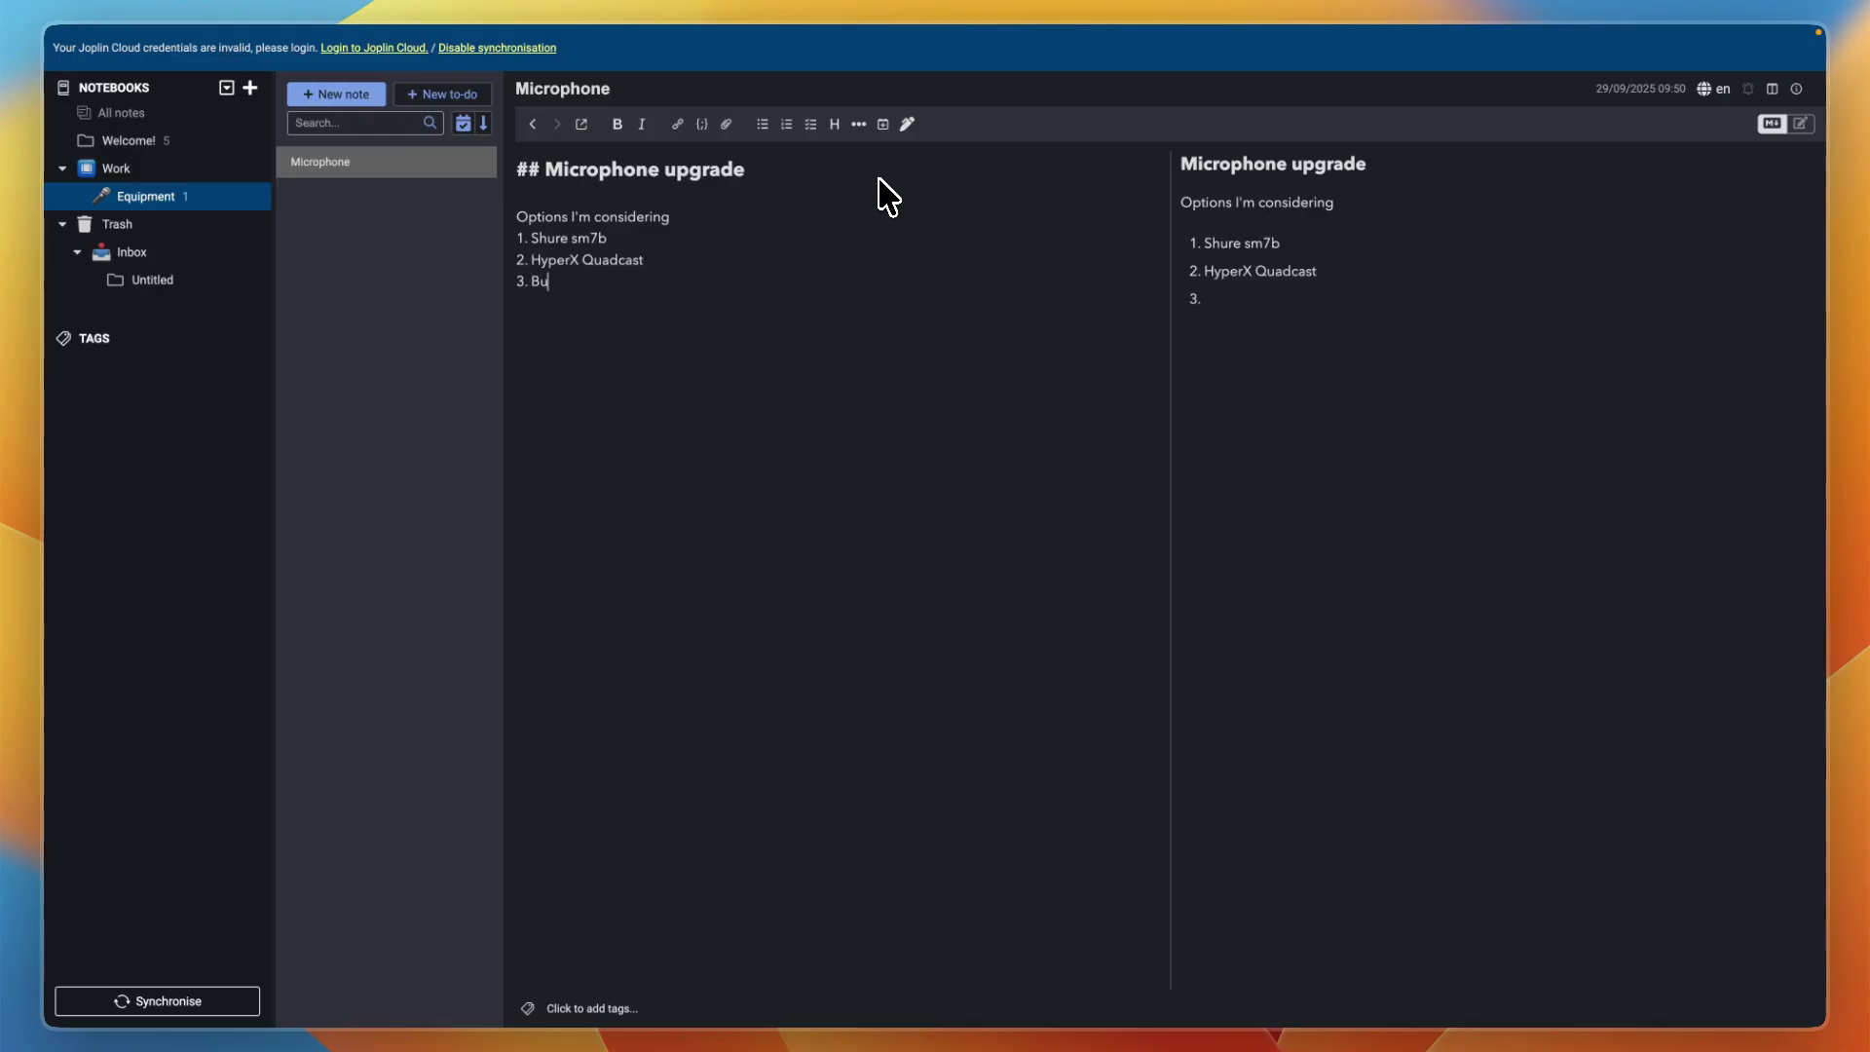
pyautogui.write('e yeti')
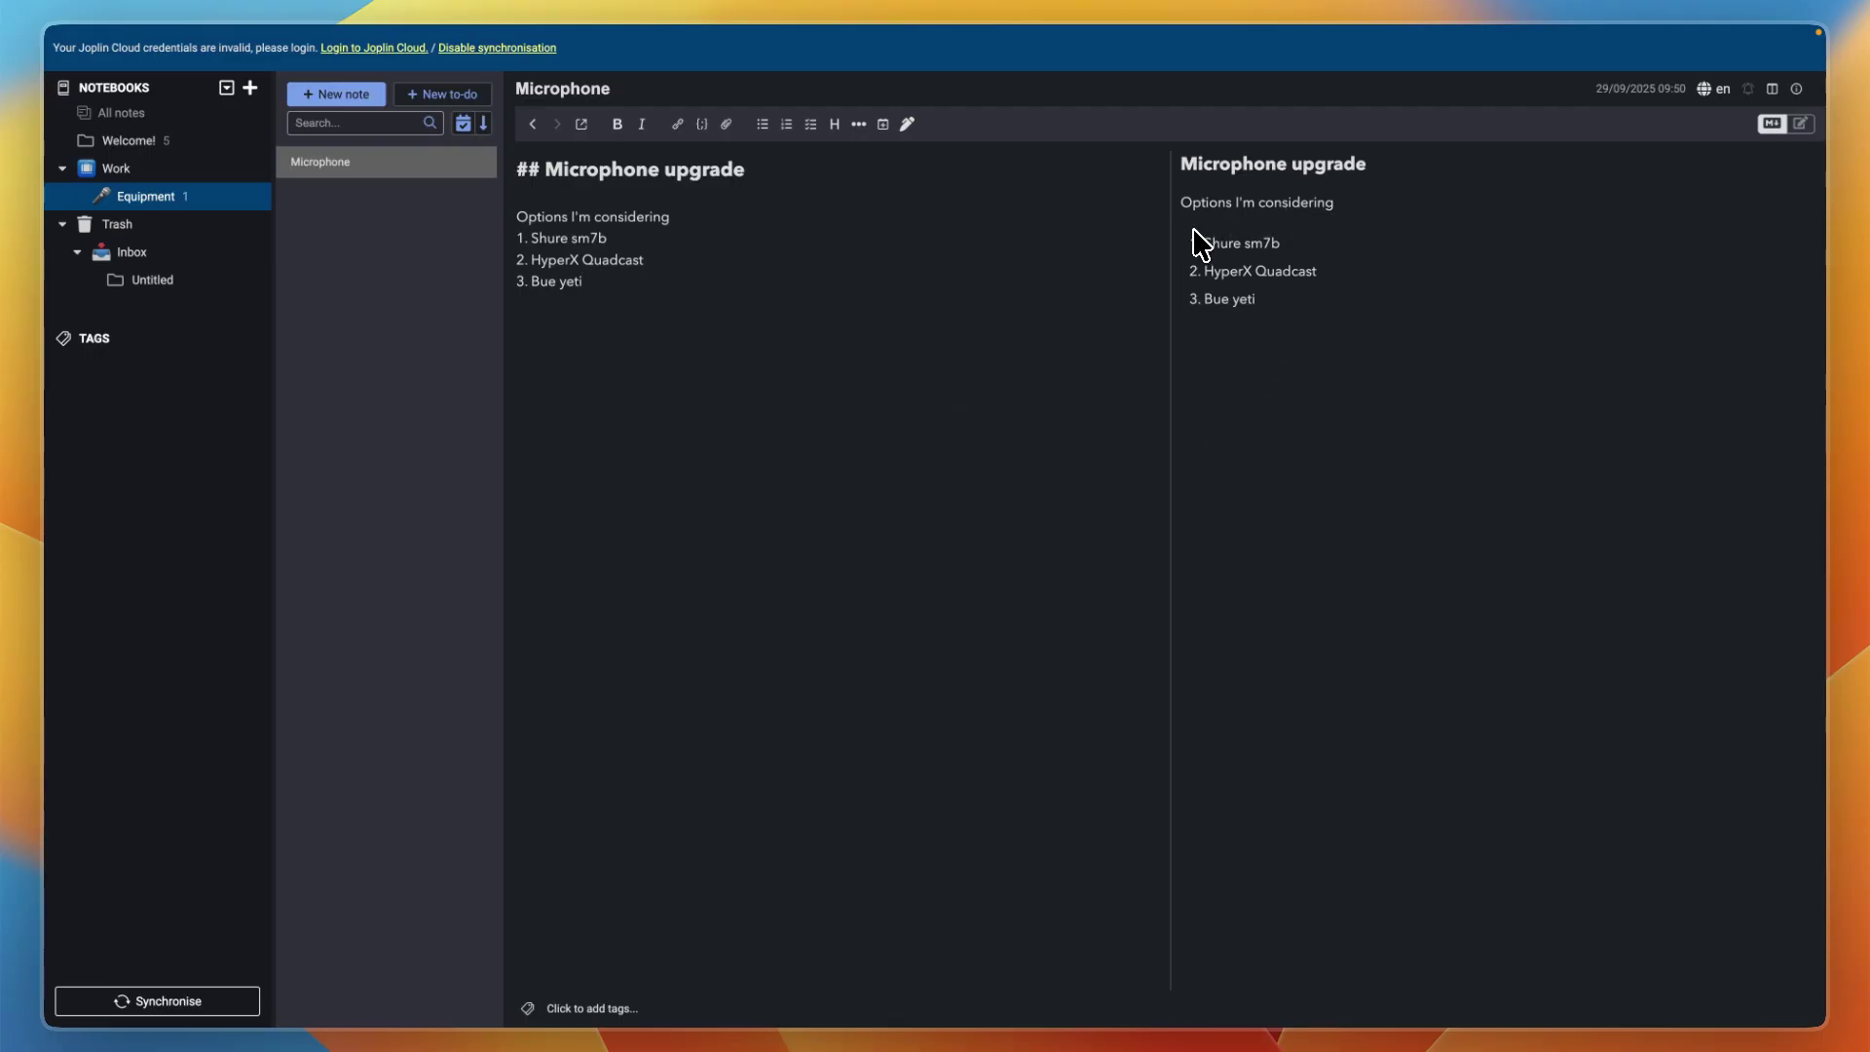
# Step: Make 'Options I'm considering' bold and insert a blank line above it
pyautogui.moveTo(1200, 240); pyautogui.dragTo(1316, 331)
pyautogui.click(1317, 331)
pyautogui.tripleClick(583, 216)
pyautogui.click(616, 124)
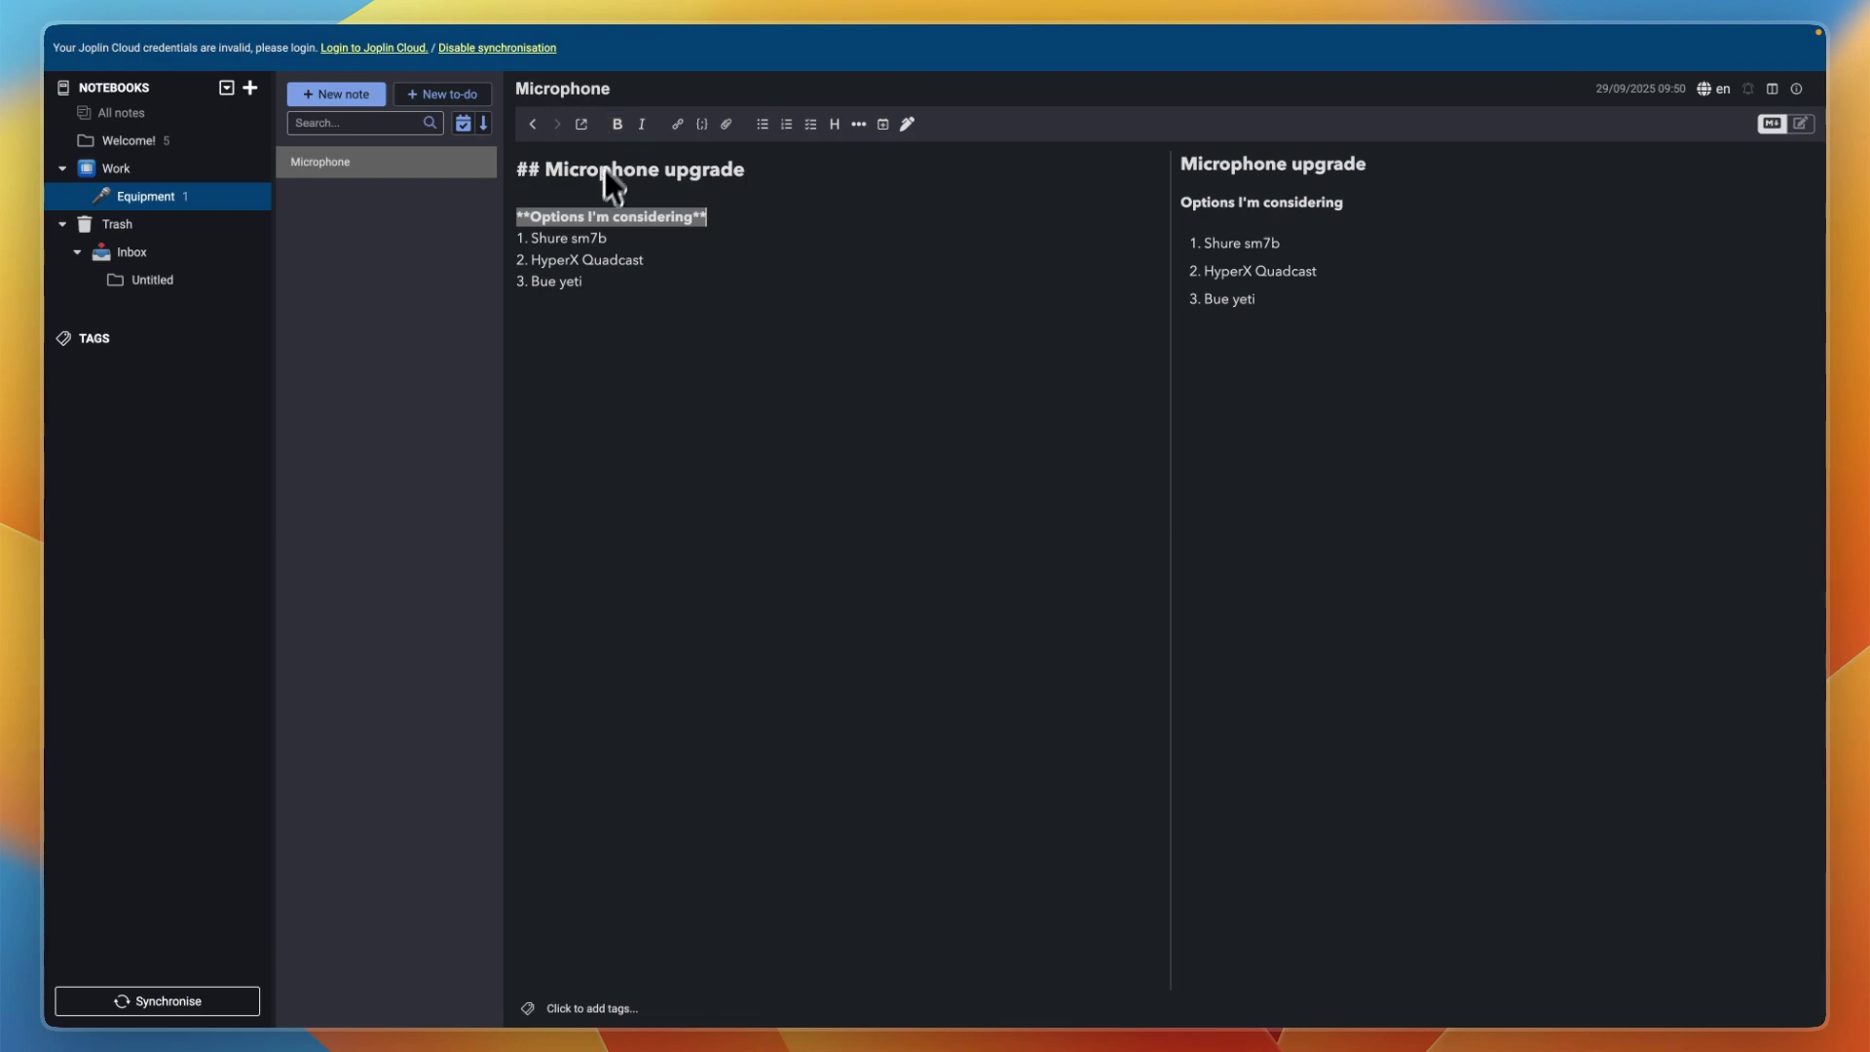
pyautogui.click(587, 214)
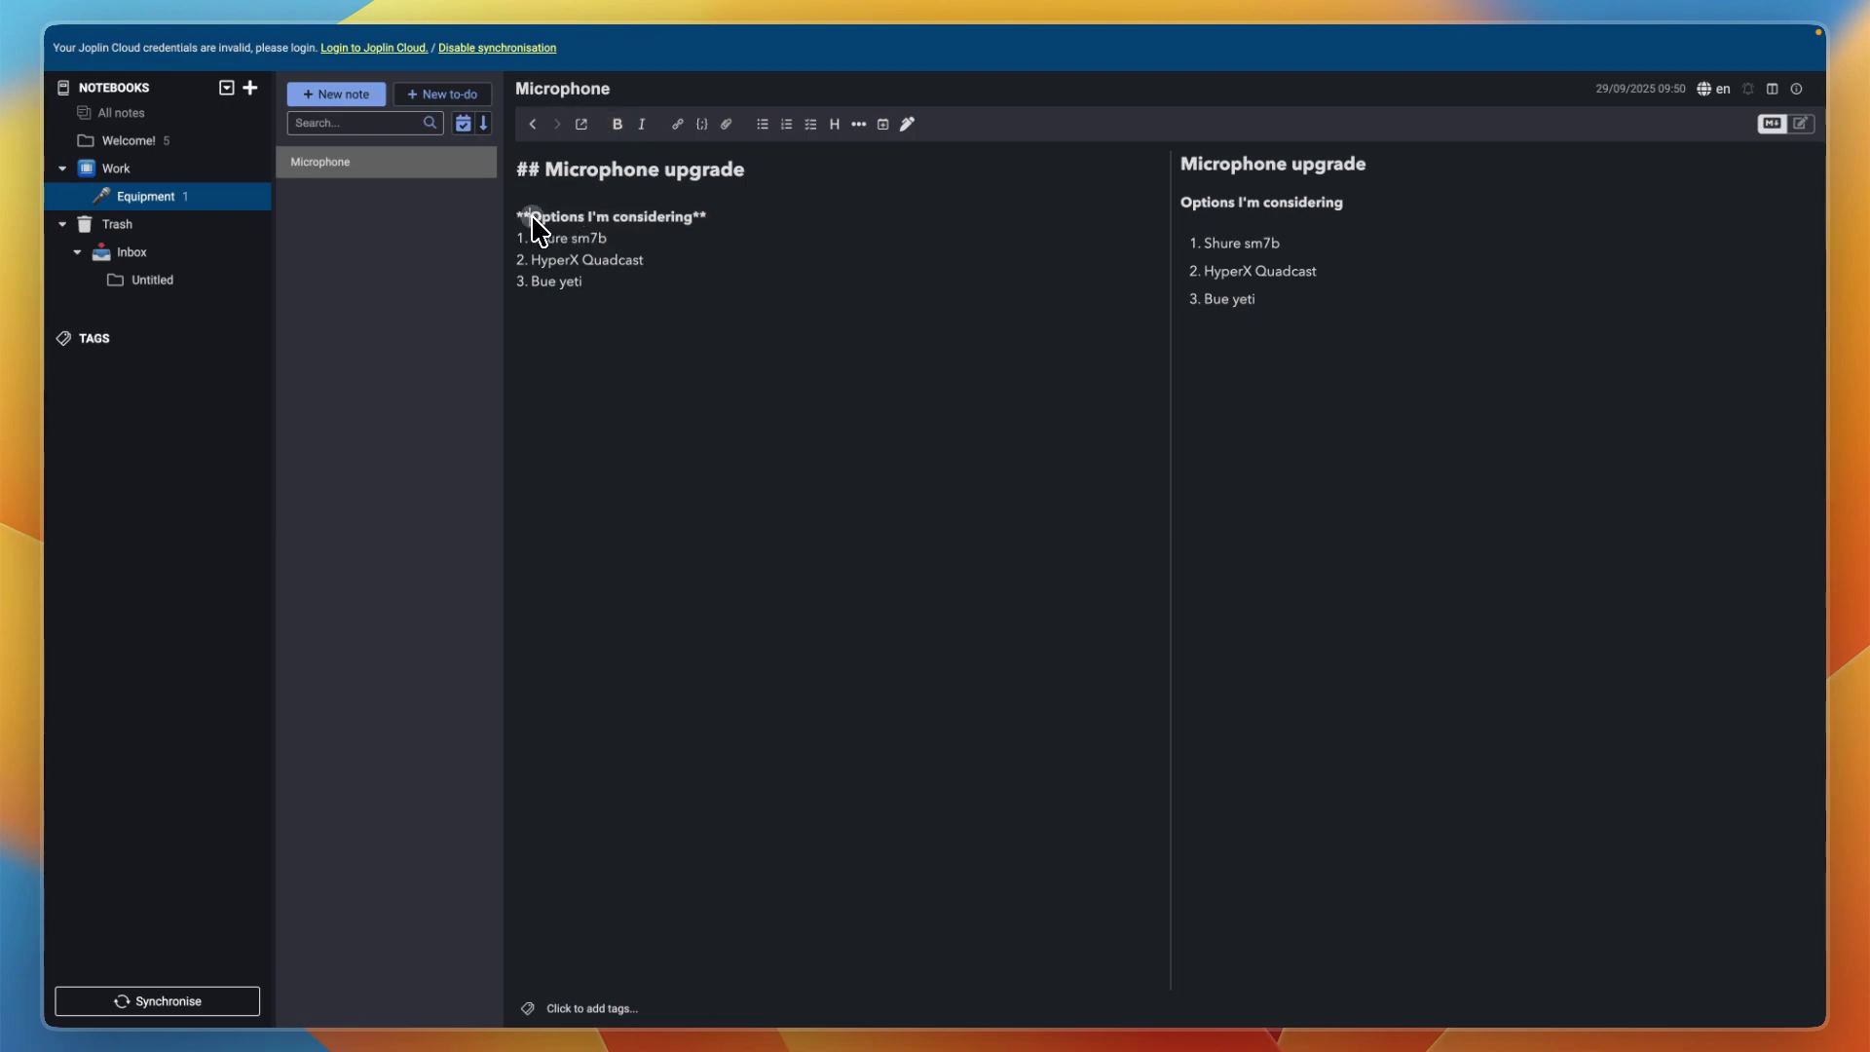
pyautogui.moveTo(530, 217); pyautogui.dragTo(698, 214)
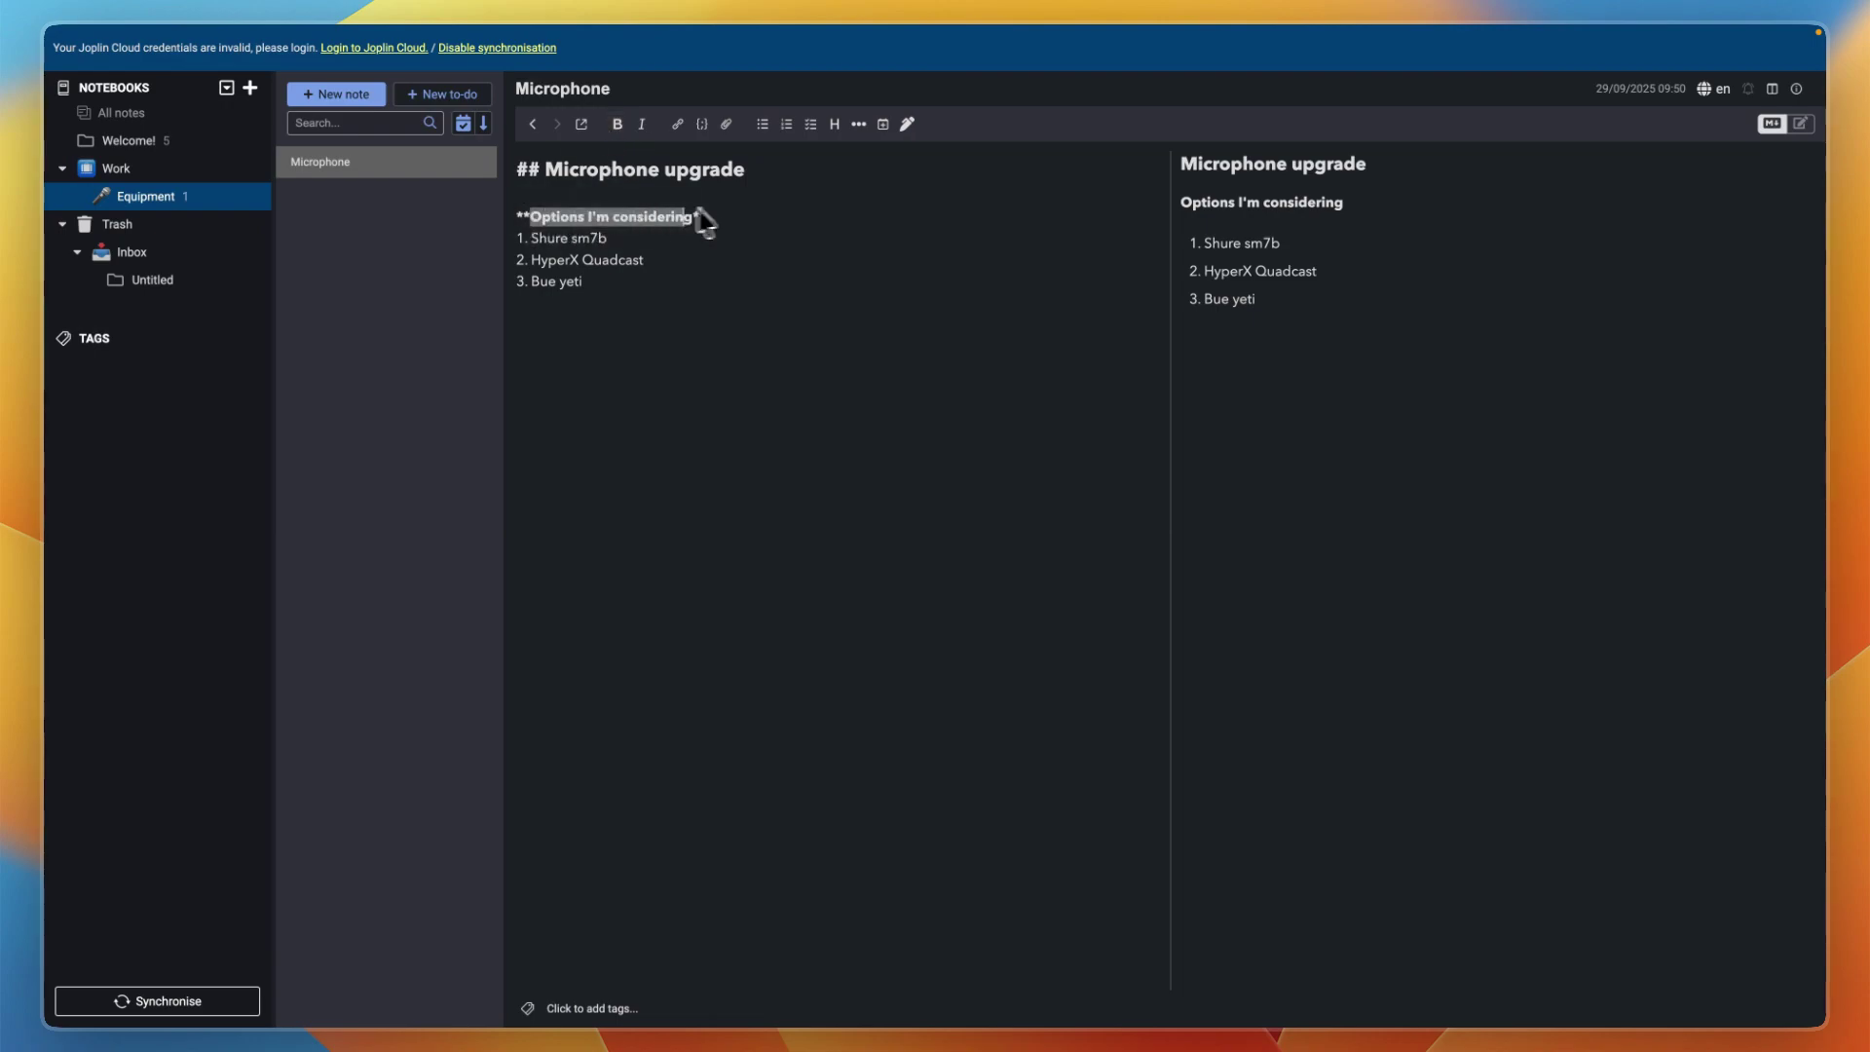
pyautogui.click(617, 123)
pyautogui.click(618, 124)
pyautogui.press('Home')
pyautogui.press('Return')
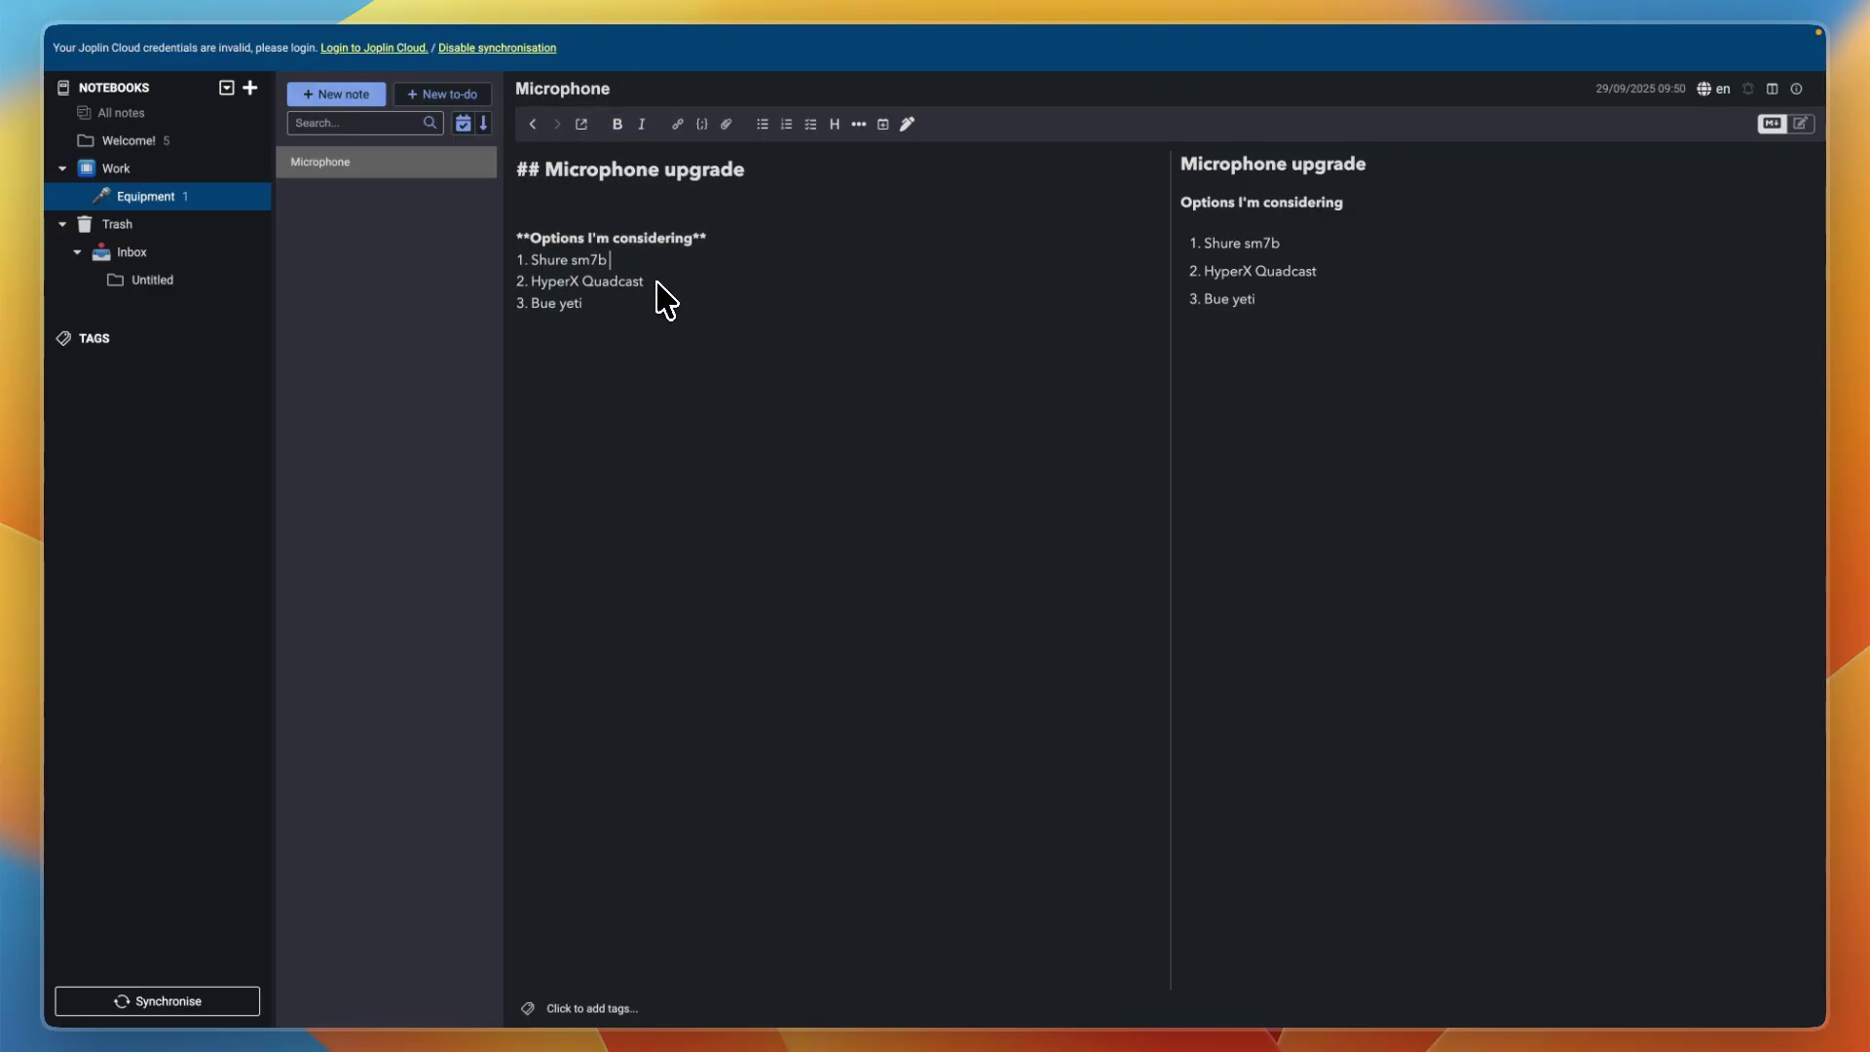
# Step: Turn 'Shure sm7b' into a hyperlink using the pasted Amazon product URL
pyautogui.click(677, 123)
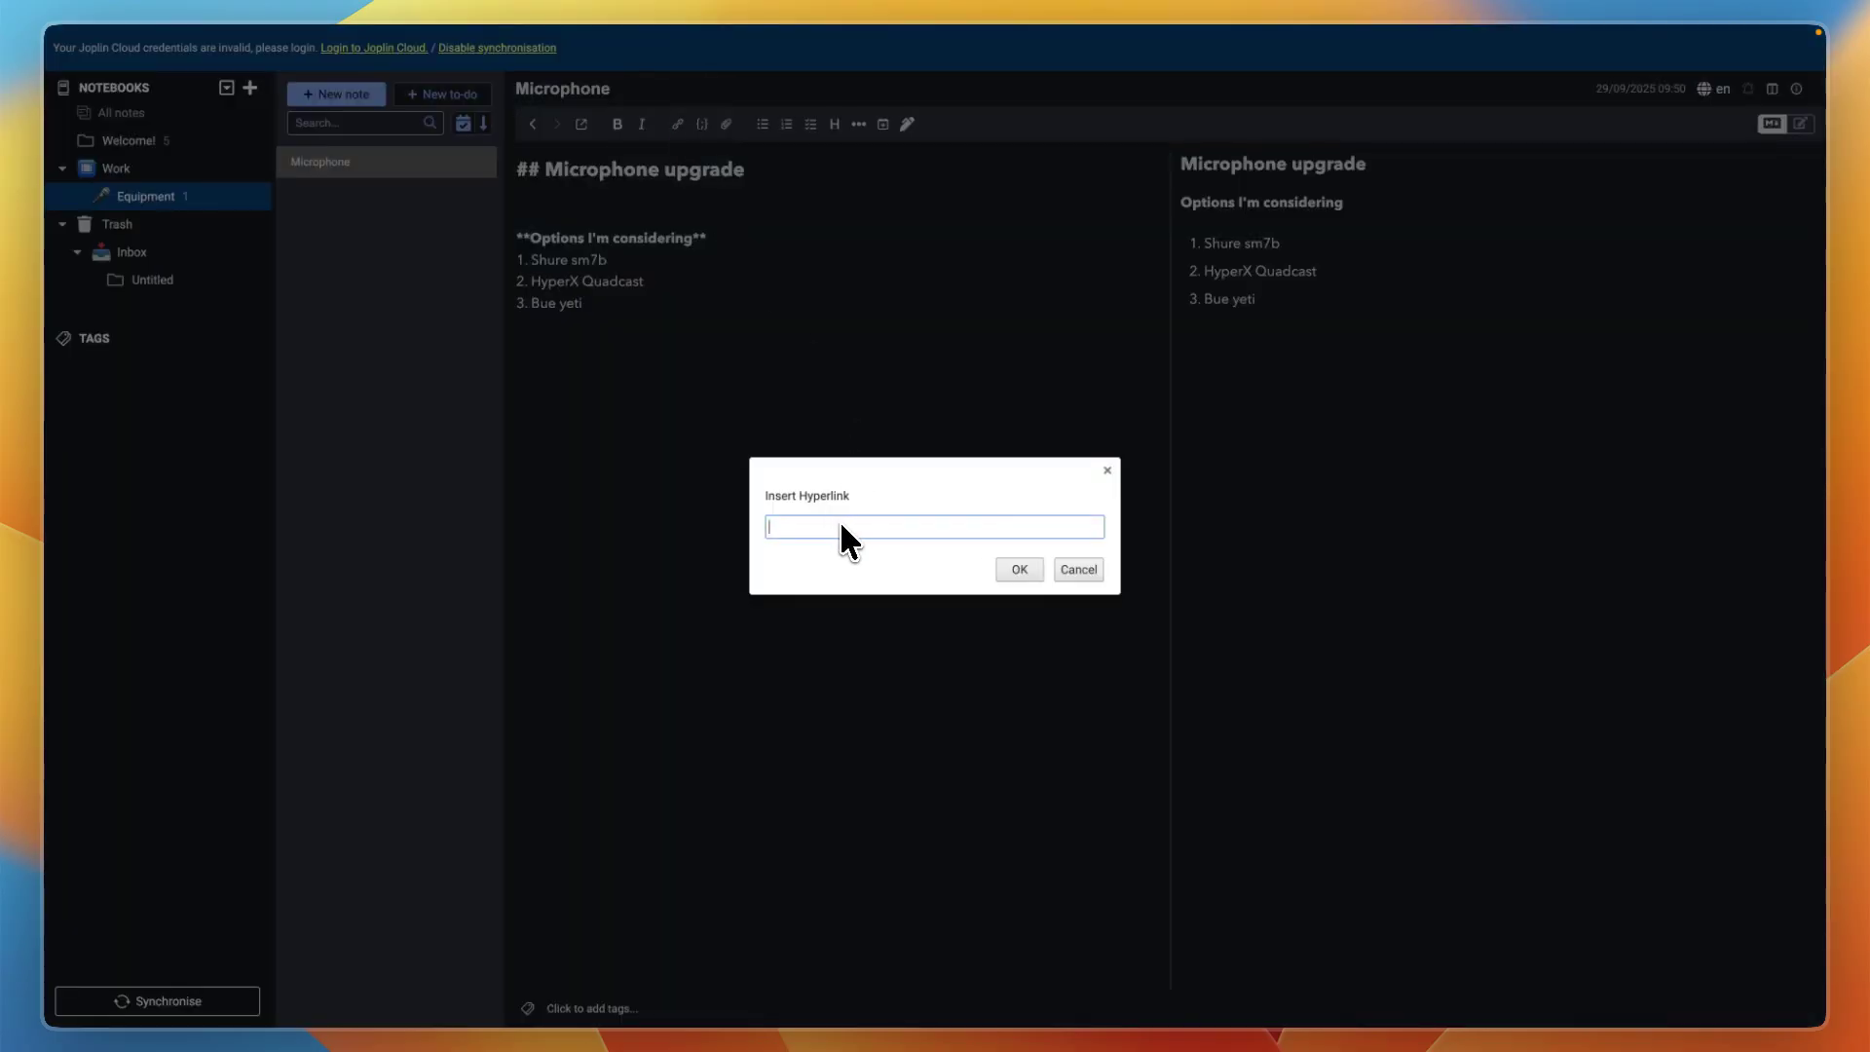
pyautogui.press('Escape')
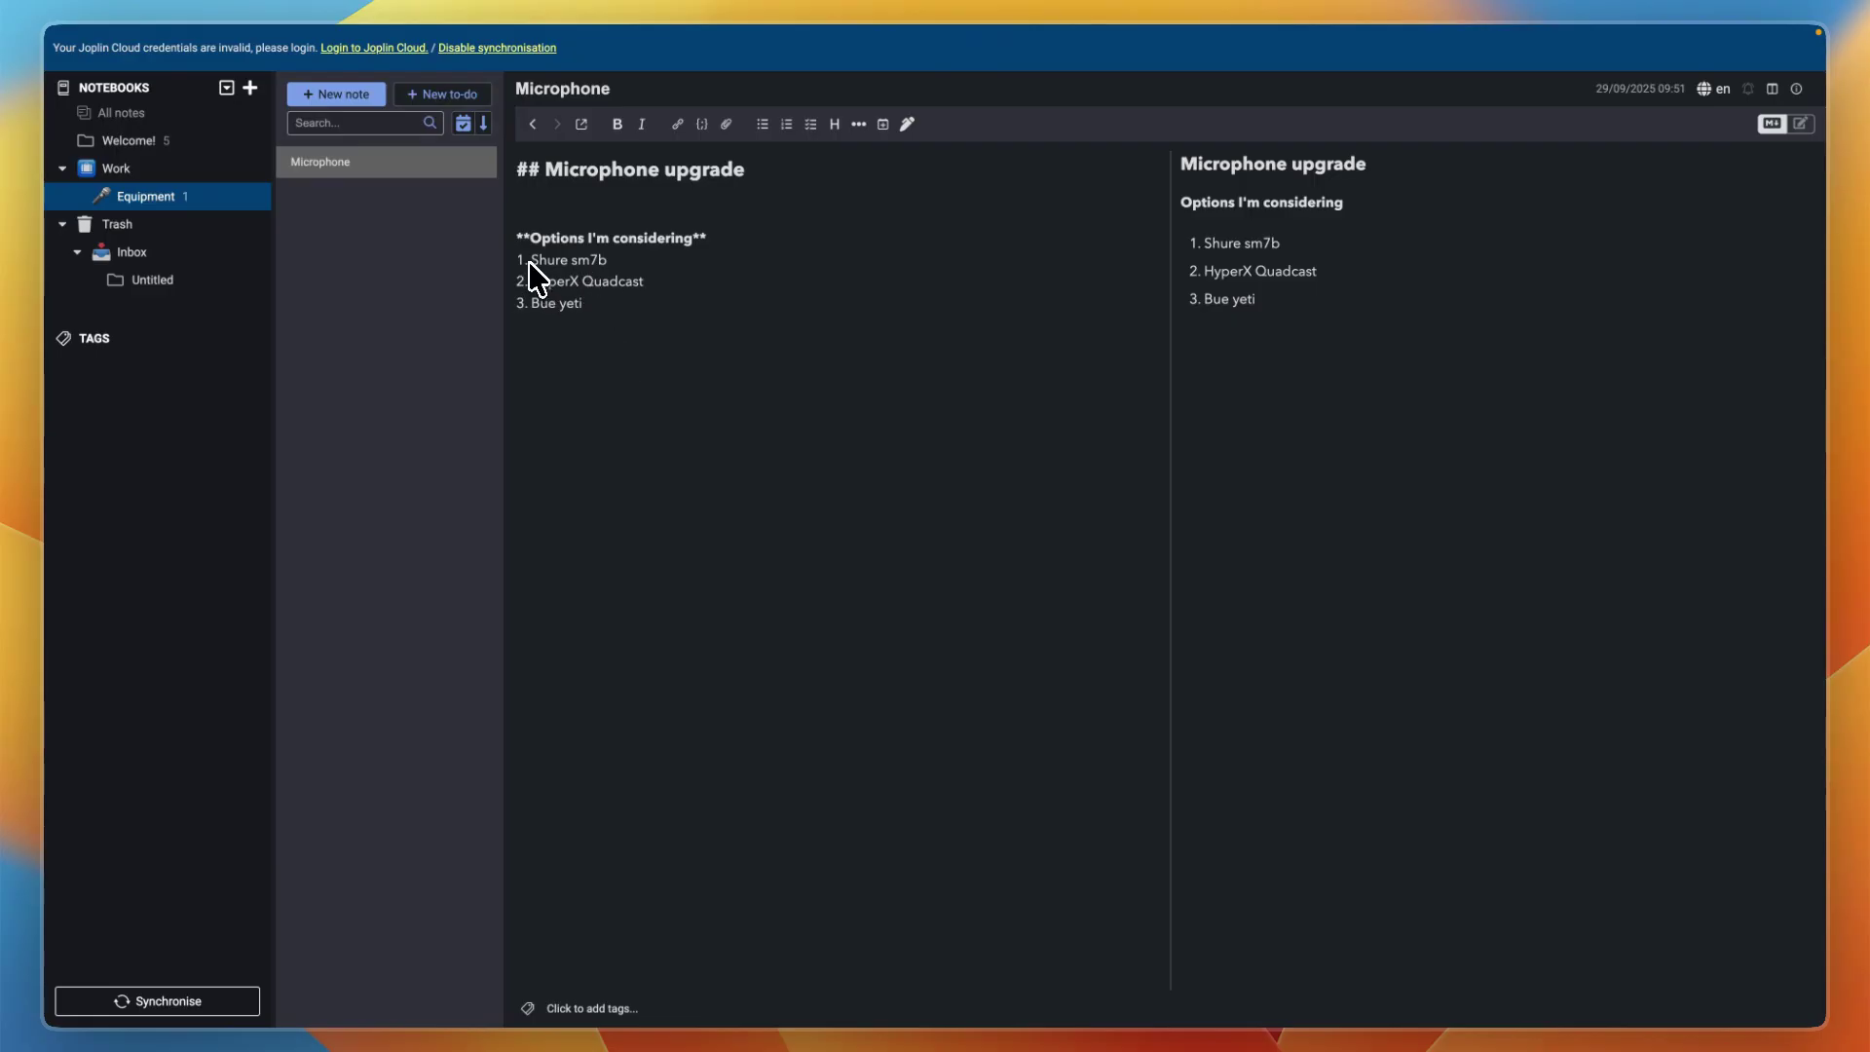
pyautogui.moveTo(529, 263); pyautogui.dragTo(612, 267)
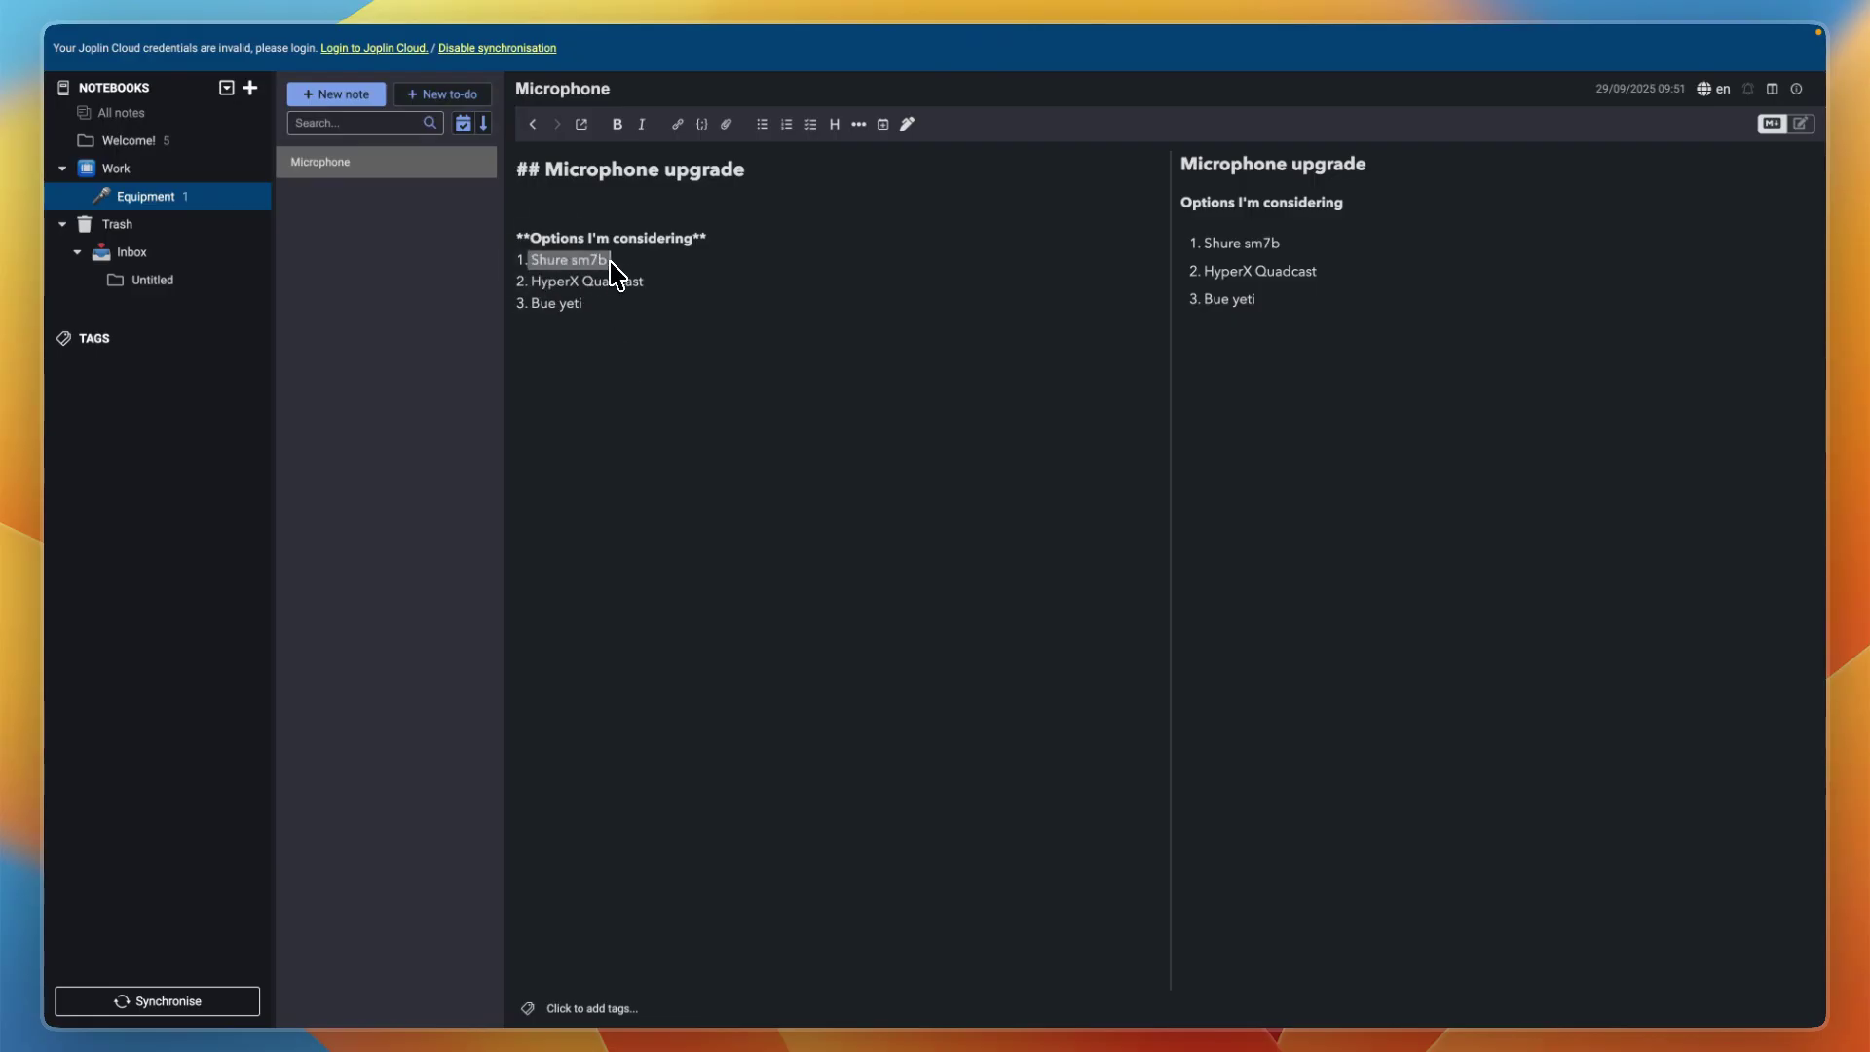
pyautogui.click(678, 124)
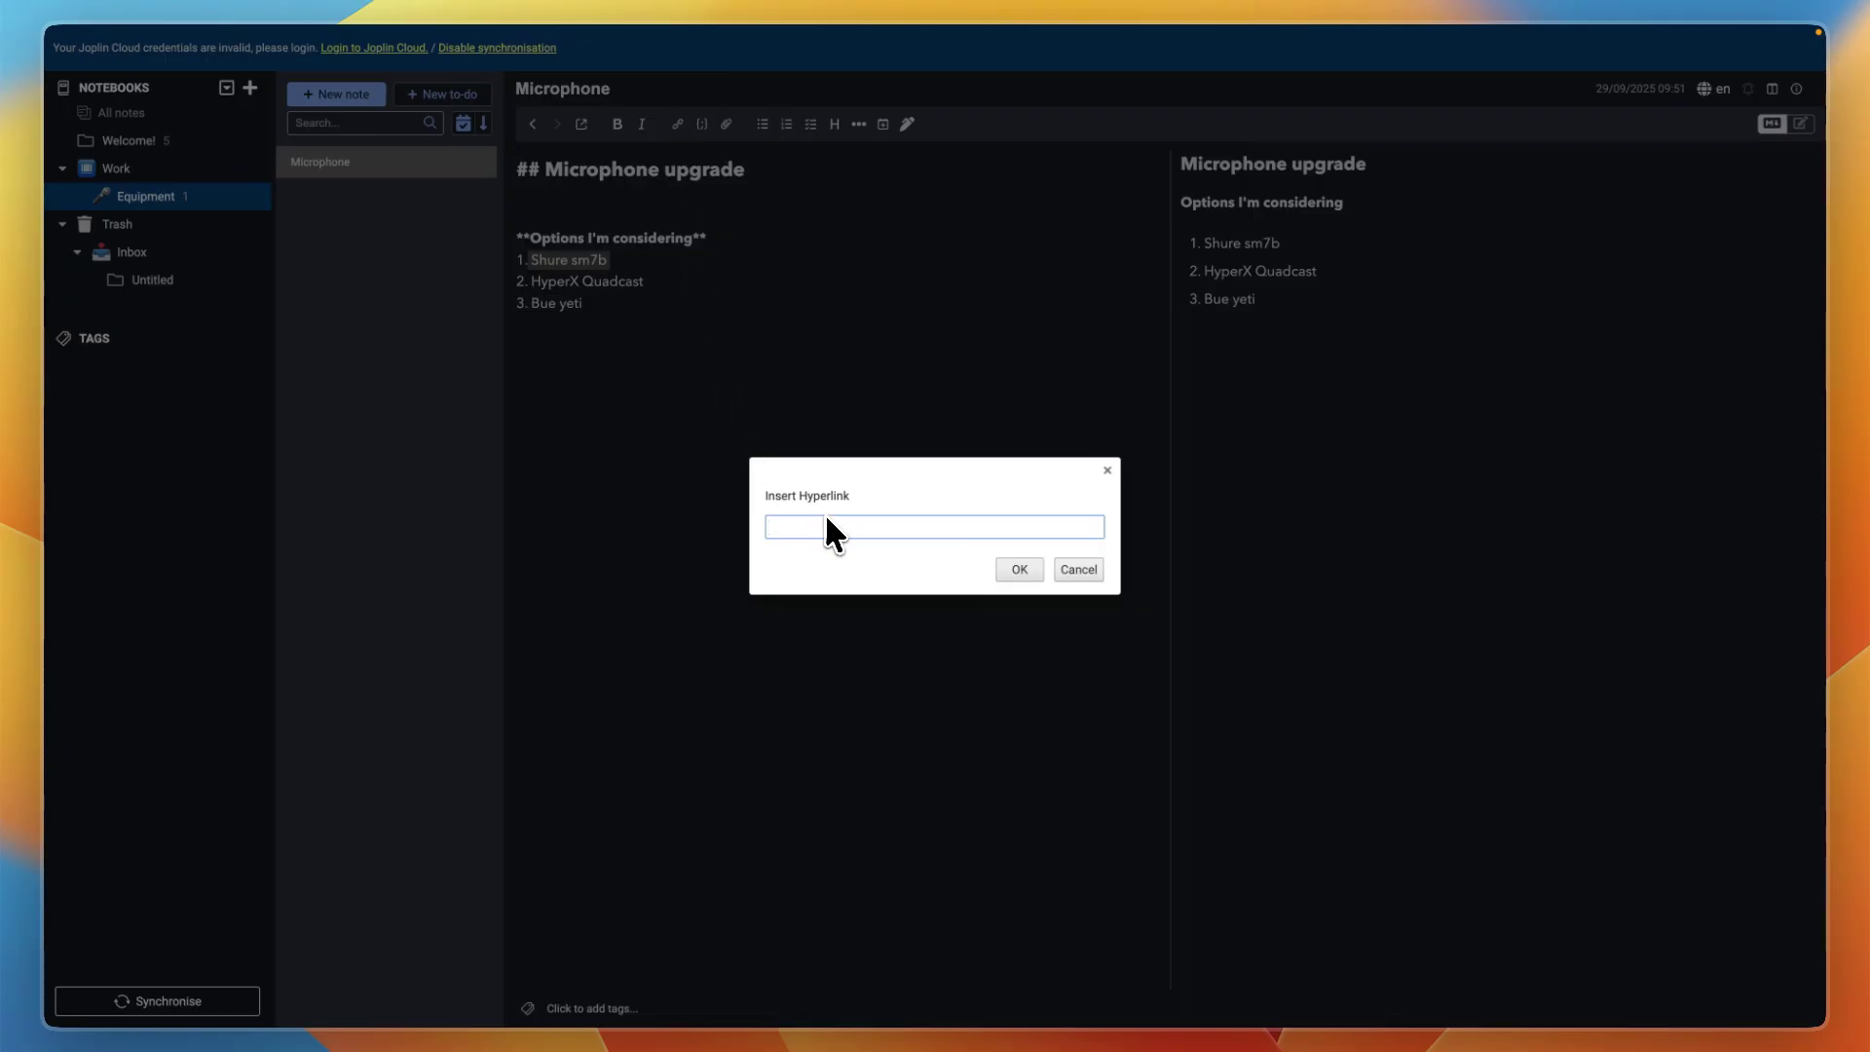
pyautogui.press('super+v')
pyautogui.click(1019, 570)
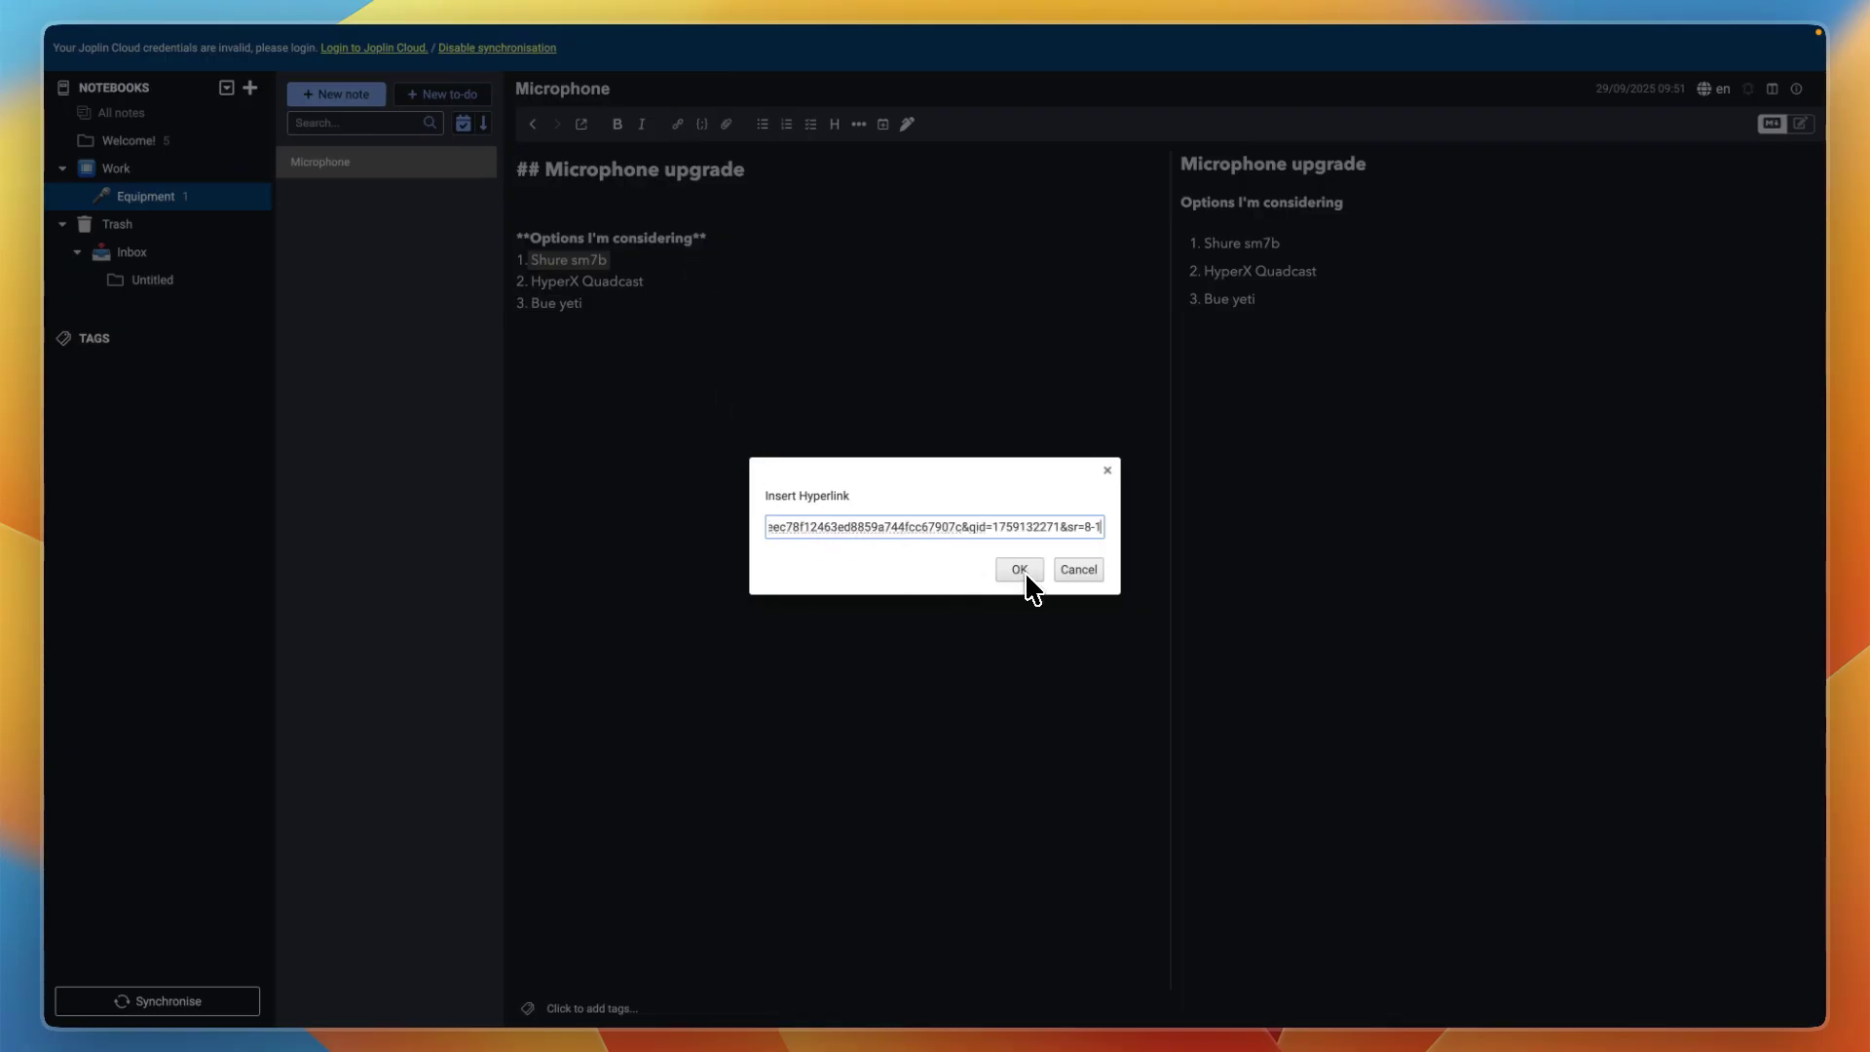
pyautogui.click(853, 517)
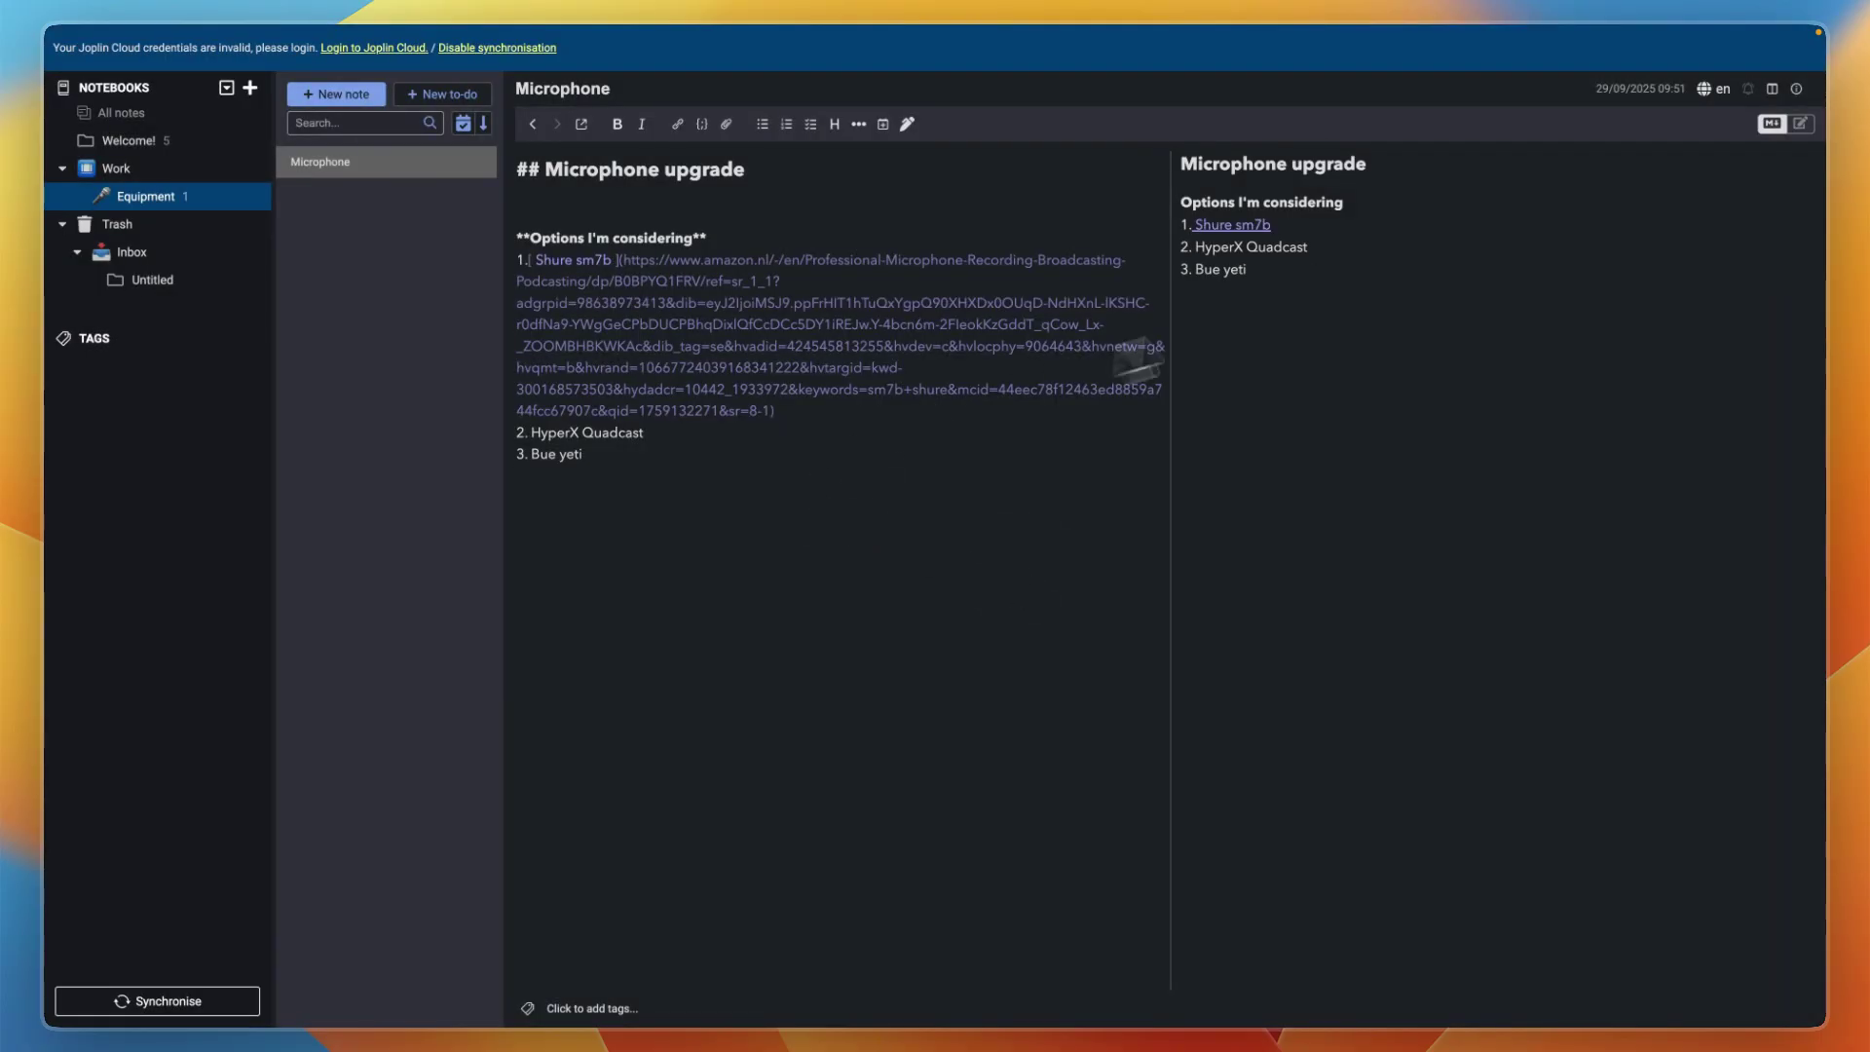
# Step: Test the Shure sm7b link from the preview, opening the Amazon page in the browser
pyautogui.rightClick(1251, 234)
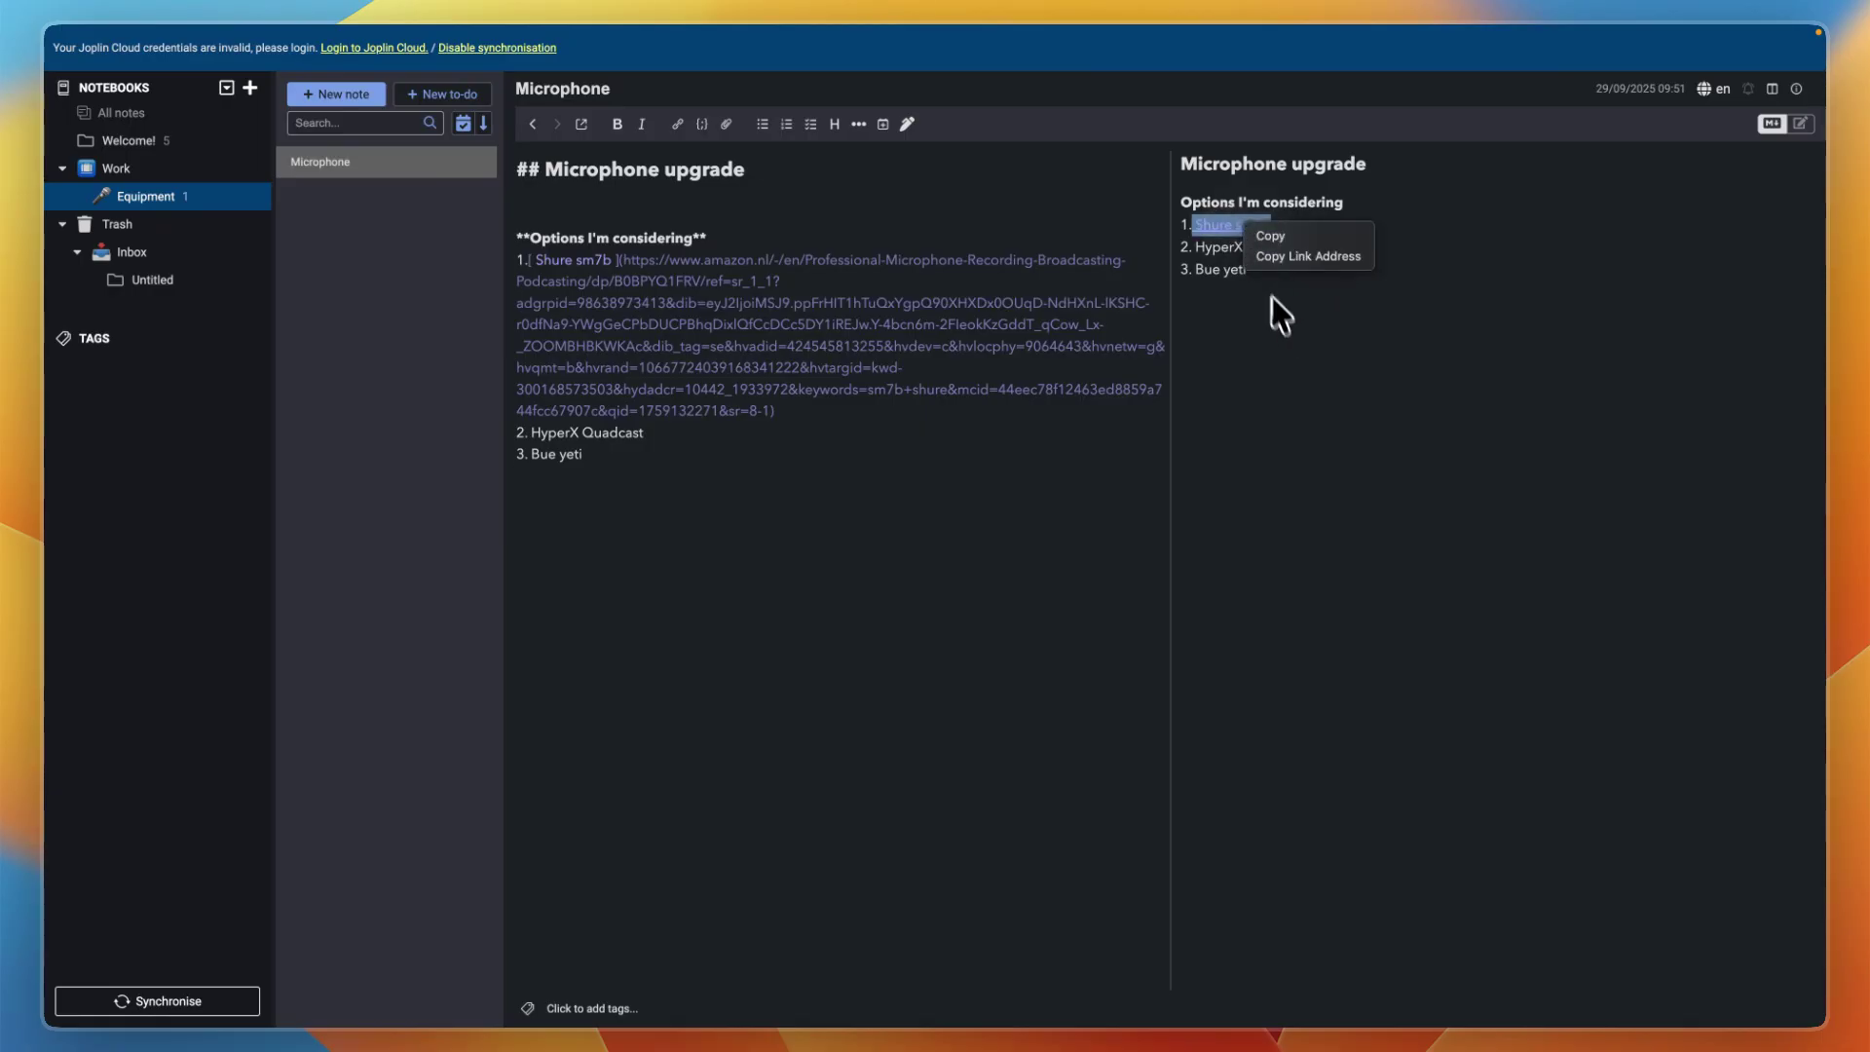
pyautogui.click(1282, 327)
pyautogui.click(1244, 234)
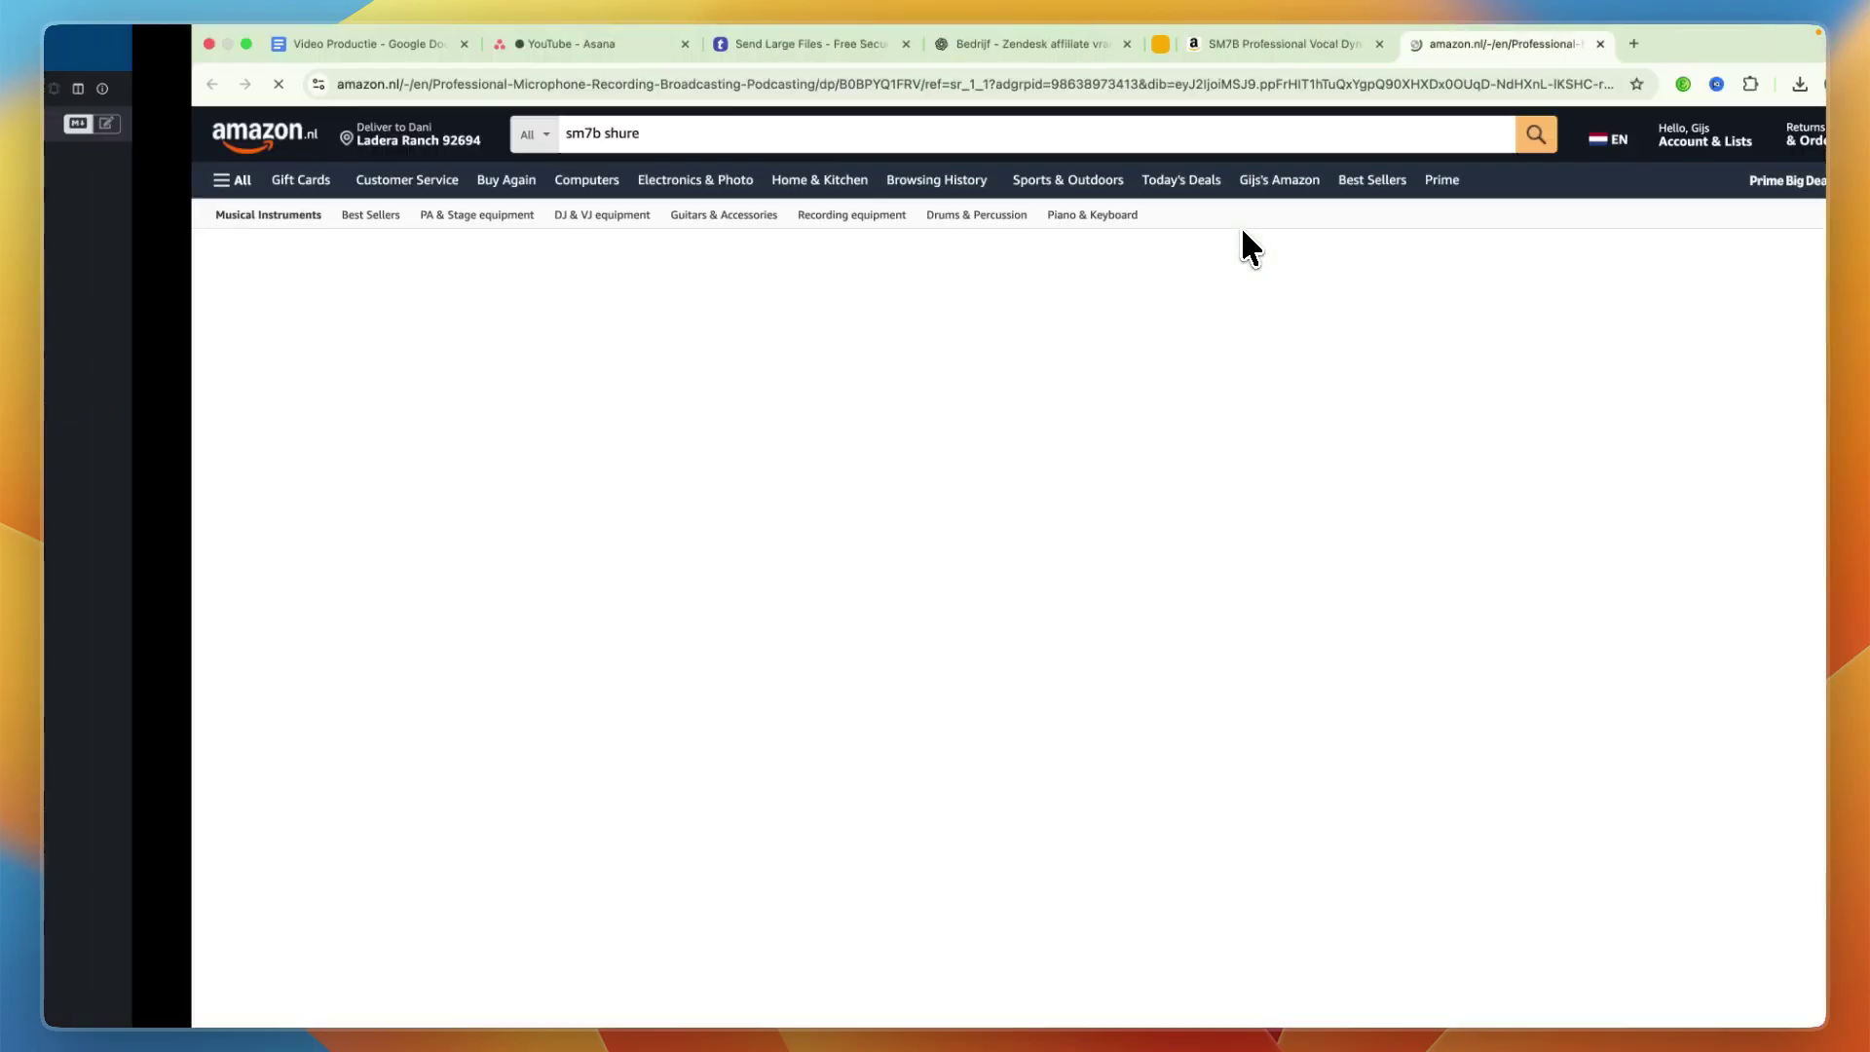
pyautogui.press('super+Tab')
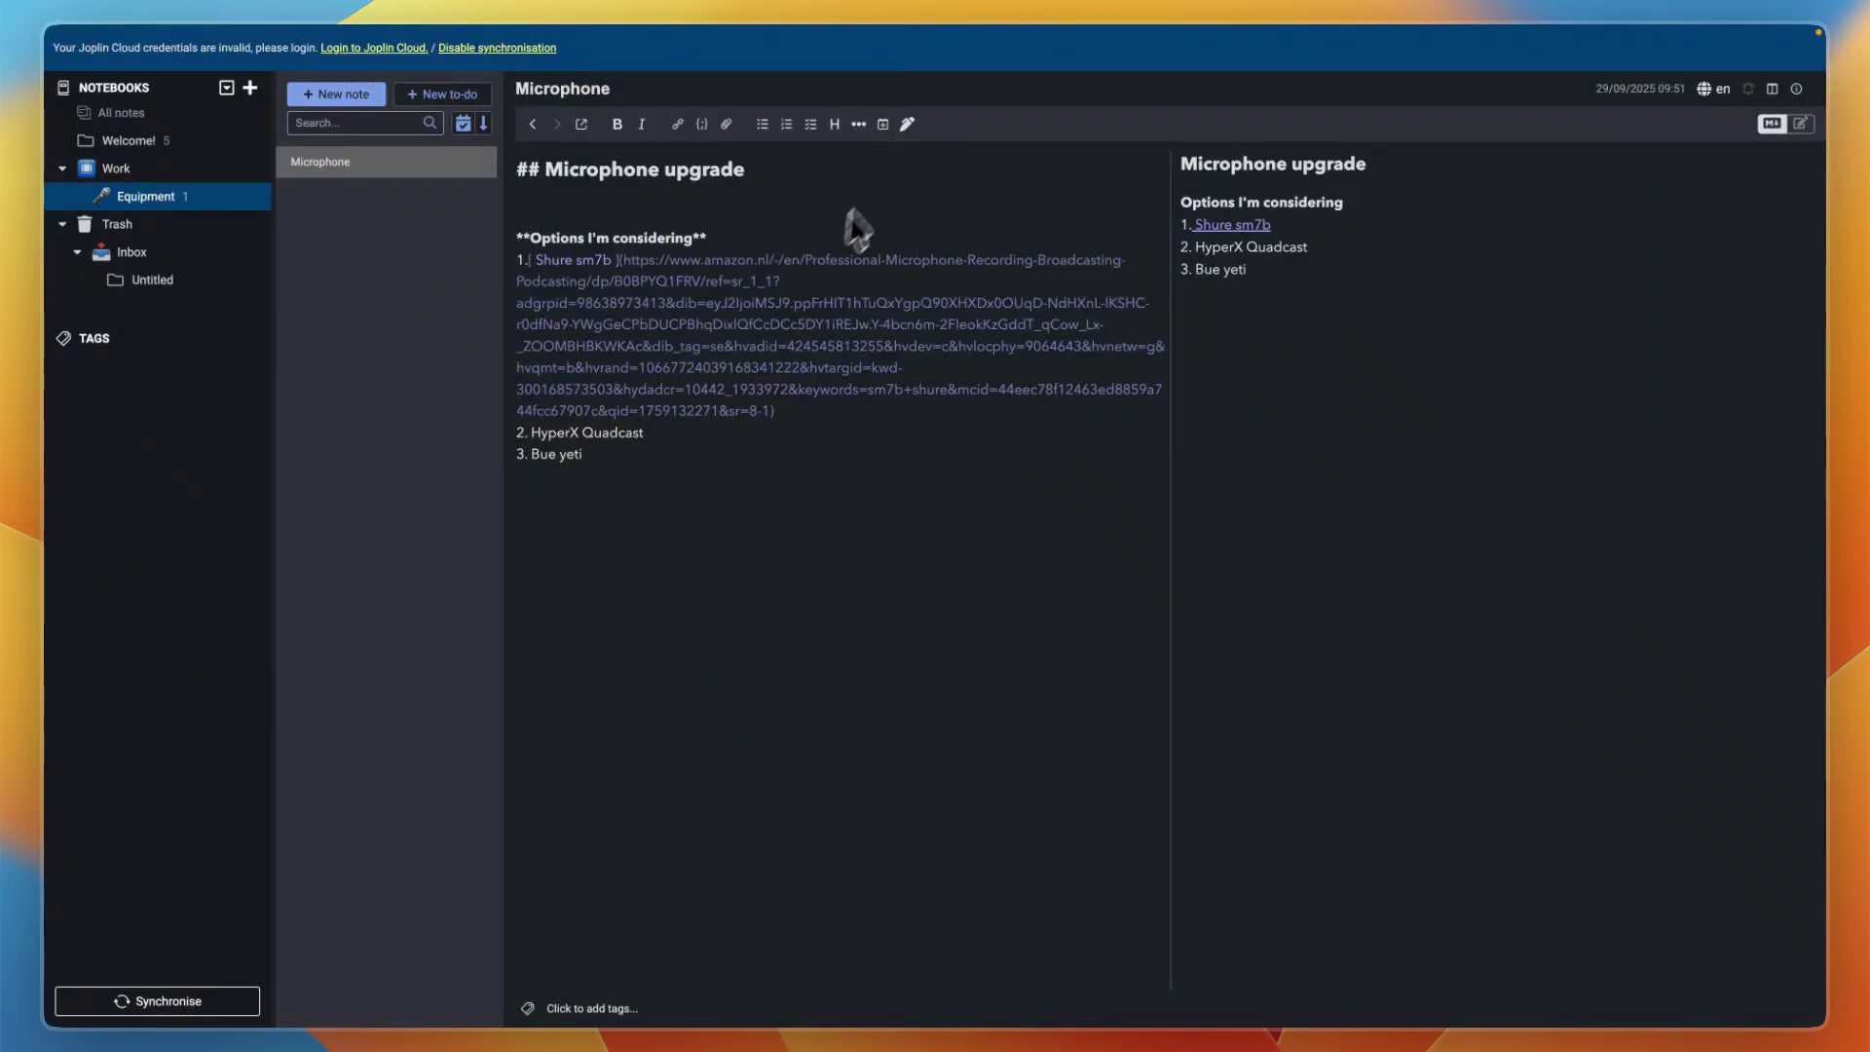
pyautogui.click(882, 124)
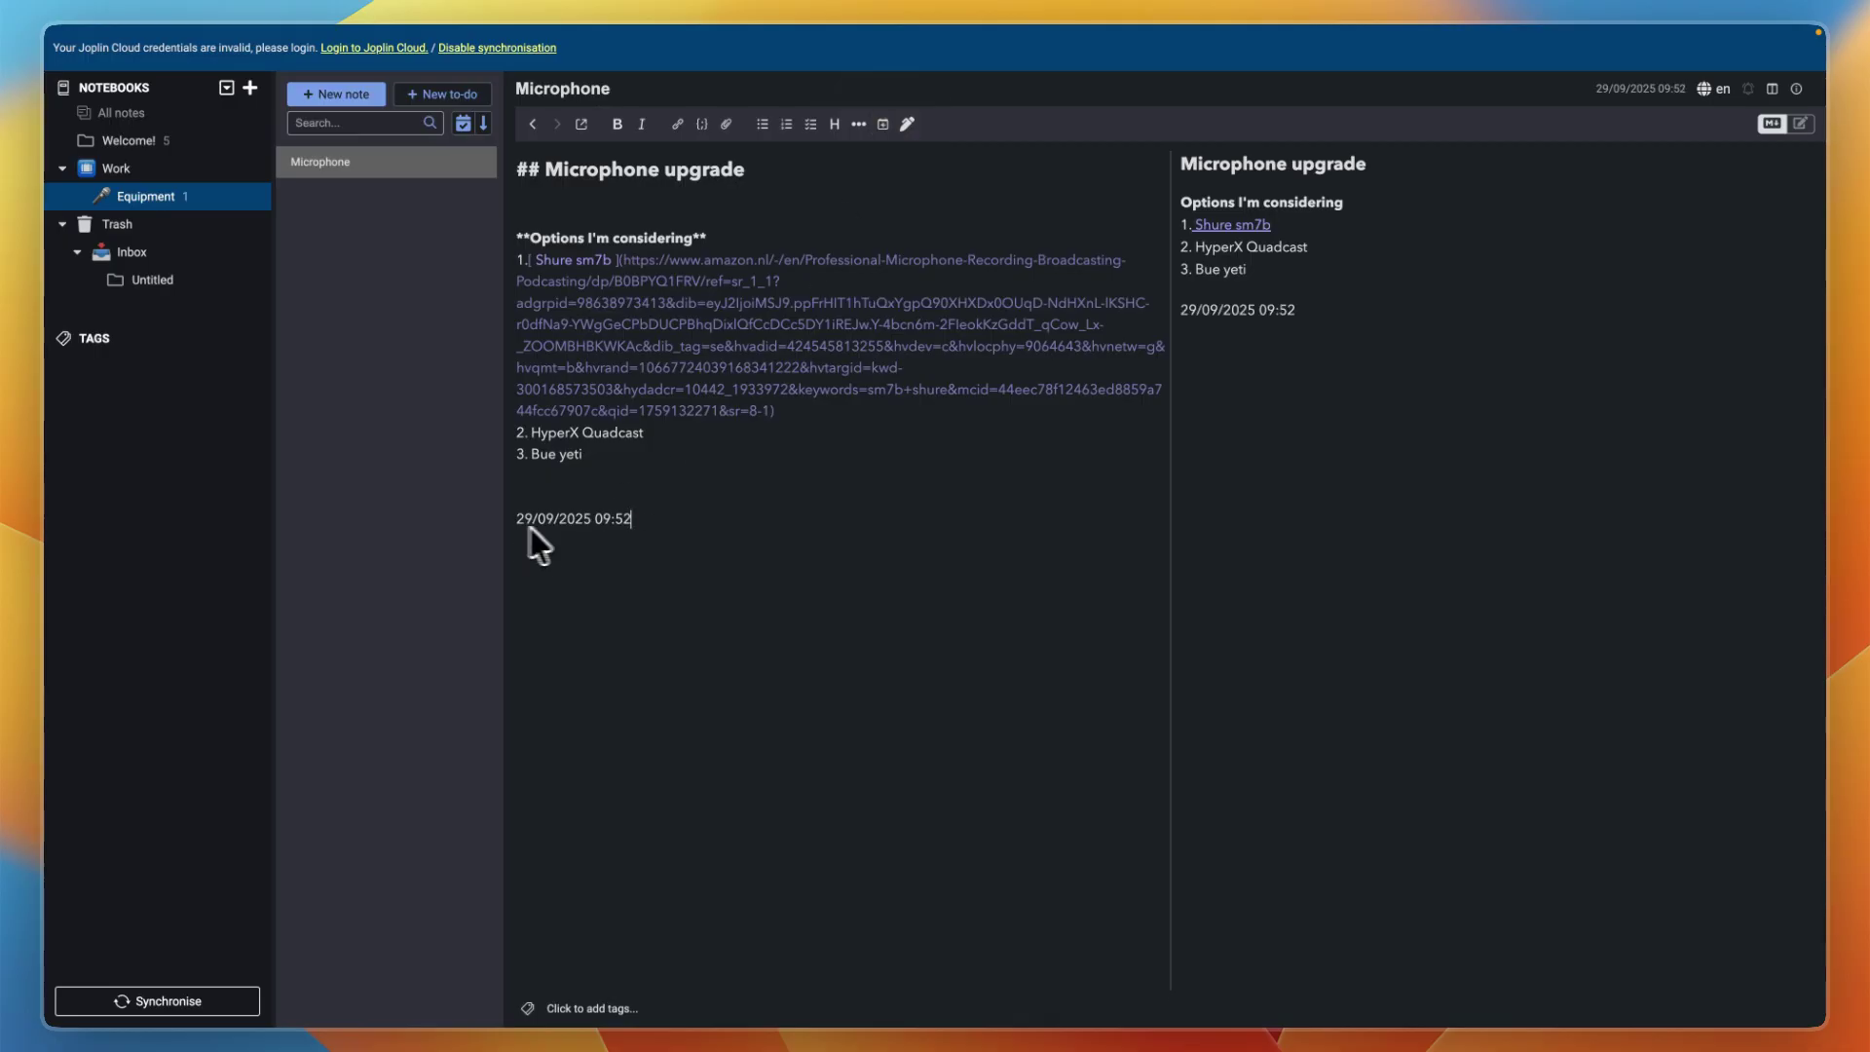
pyautogui.press('BackSpace')
pyautogui.click(908, 124)
pyautogui.moveTo(763, 393)
pyautogui.mouseDown()
pyautogui.moveTo(986, 550)
pyautogui.moveTo(1178, 507)
pyautogui.mouseUp()
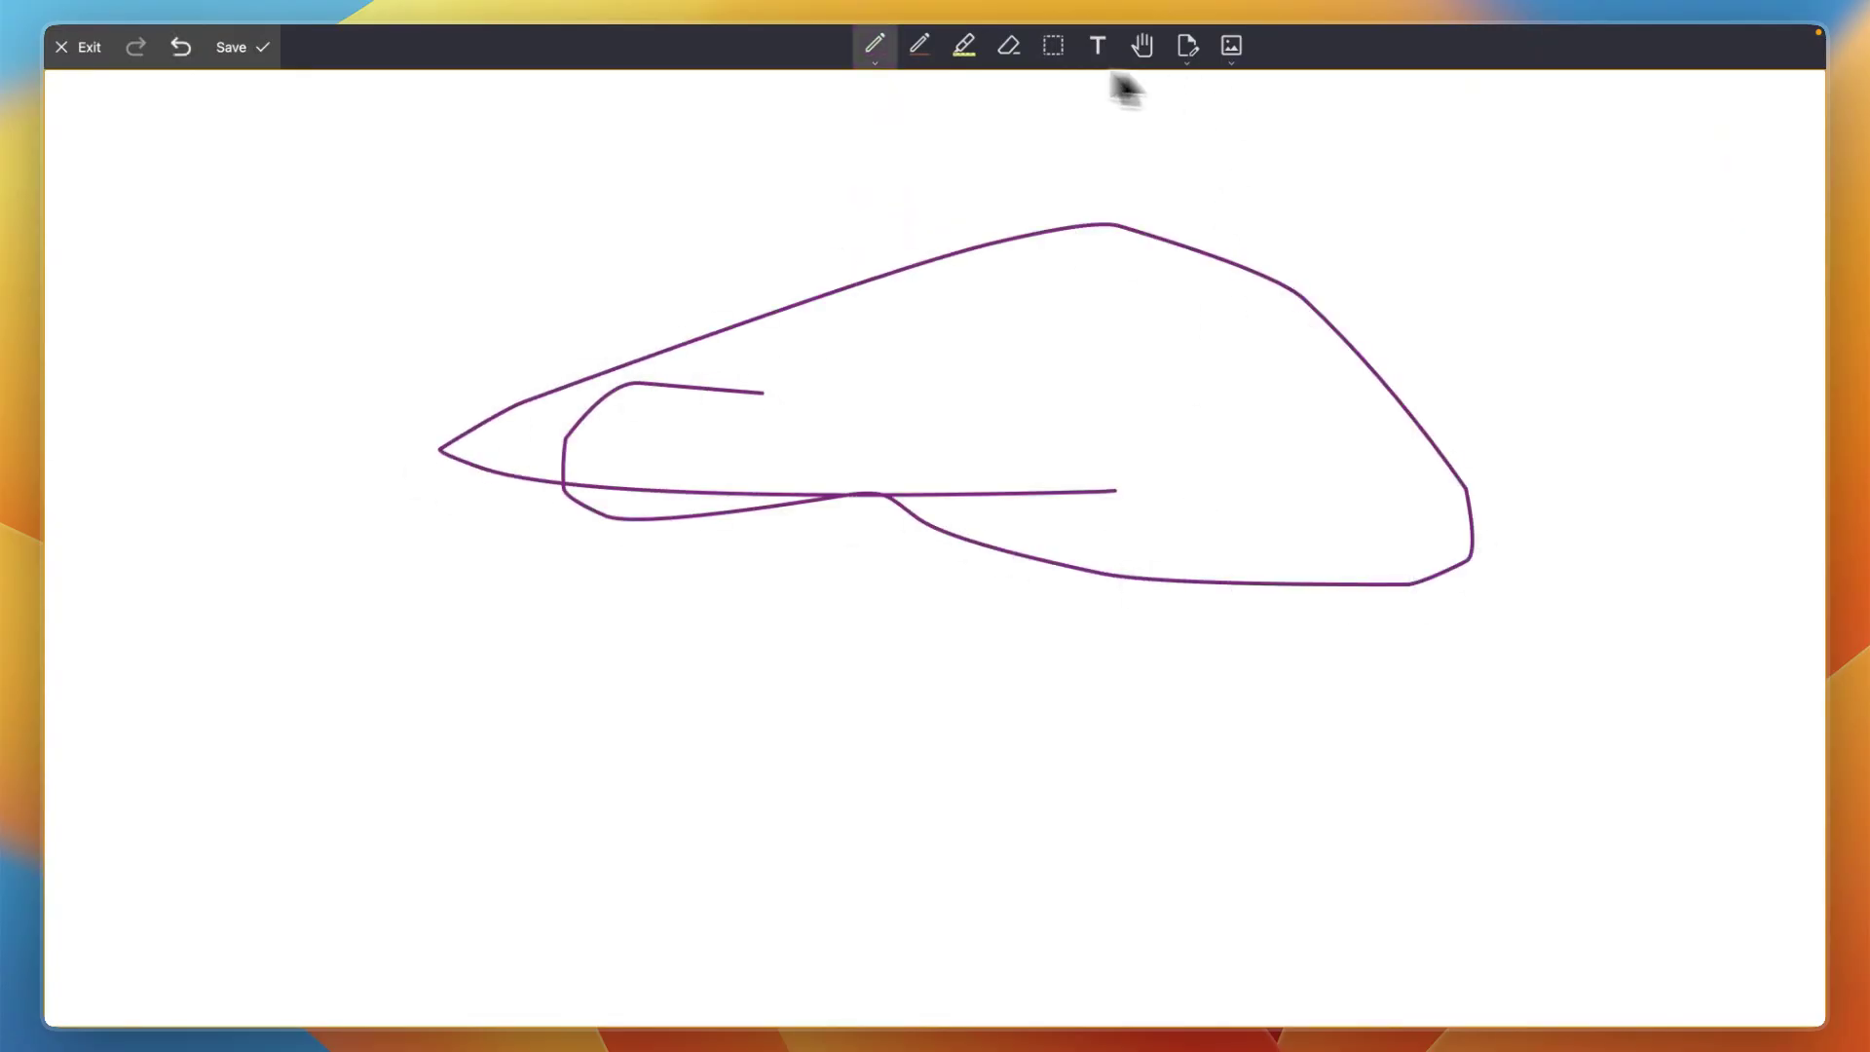
pyautogui.click(64, 46)
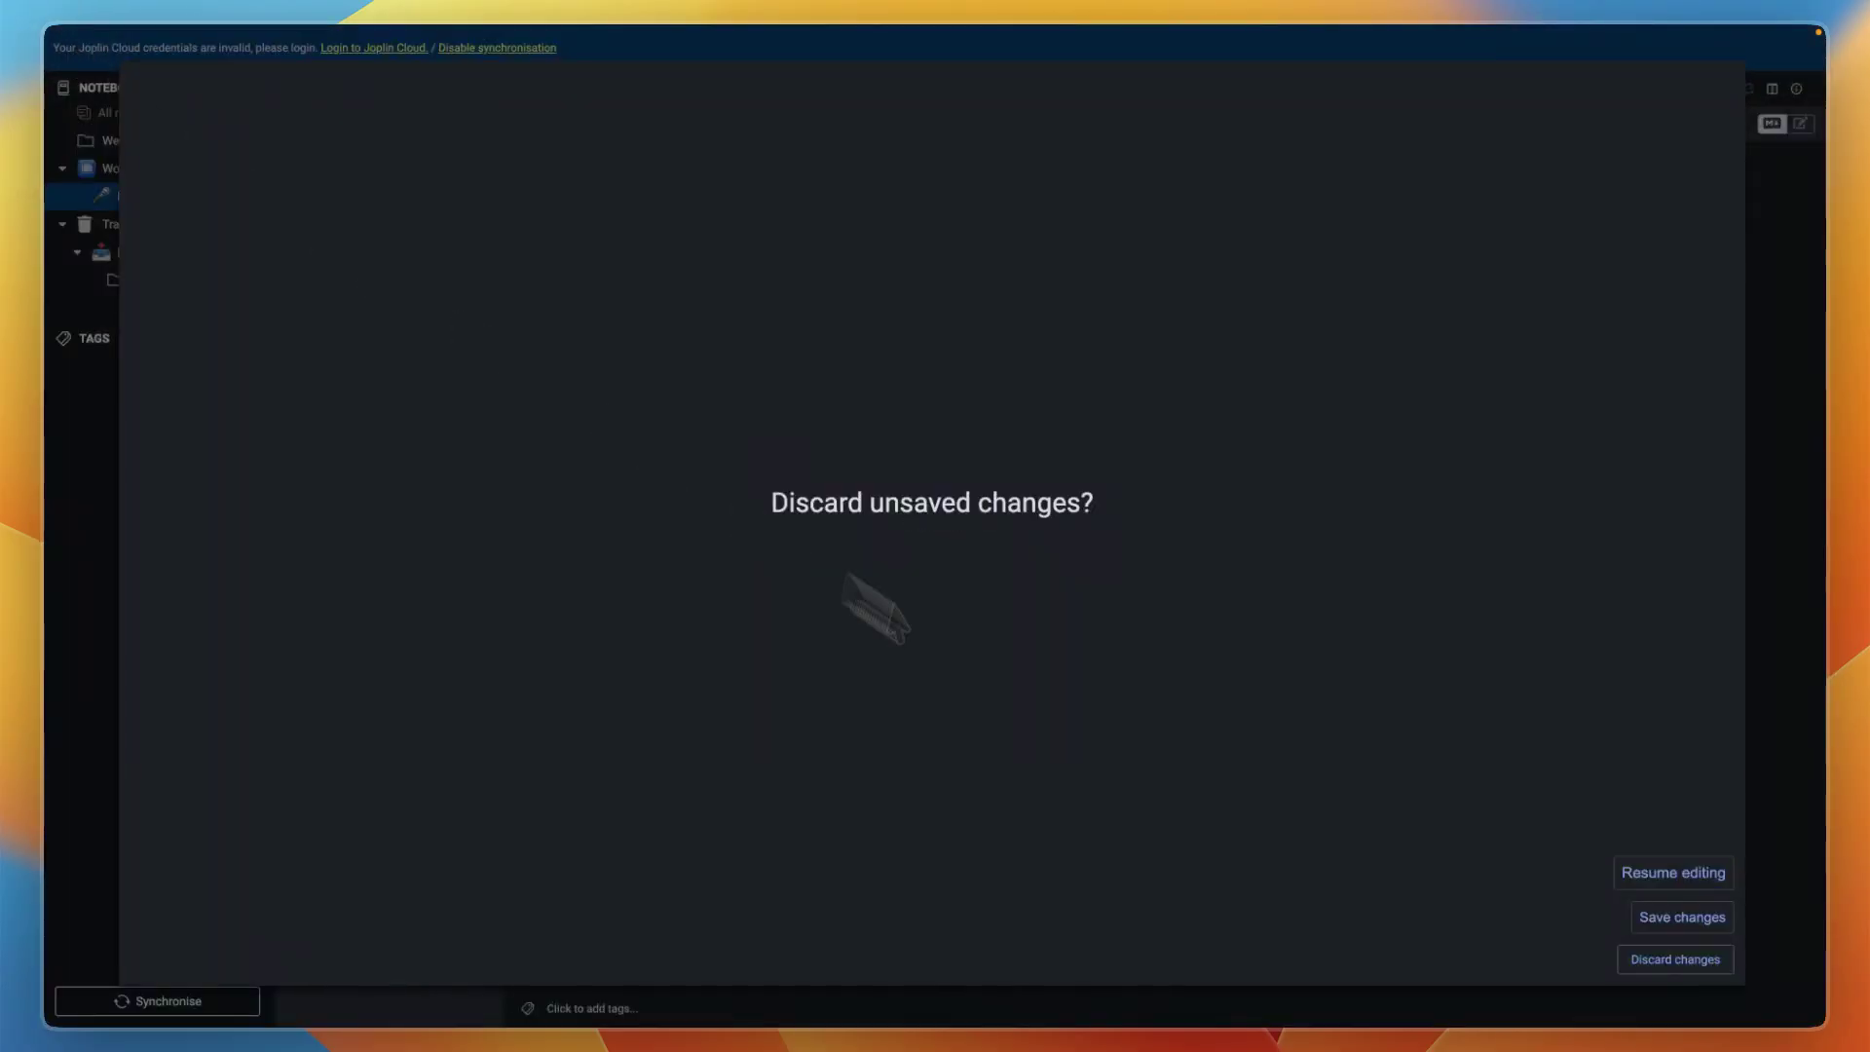
pyautogui.click(1675, 961)
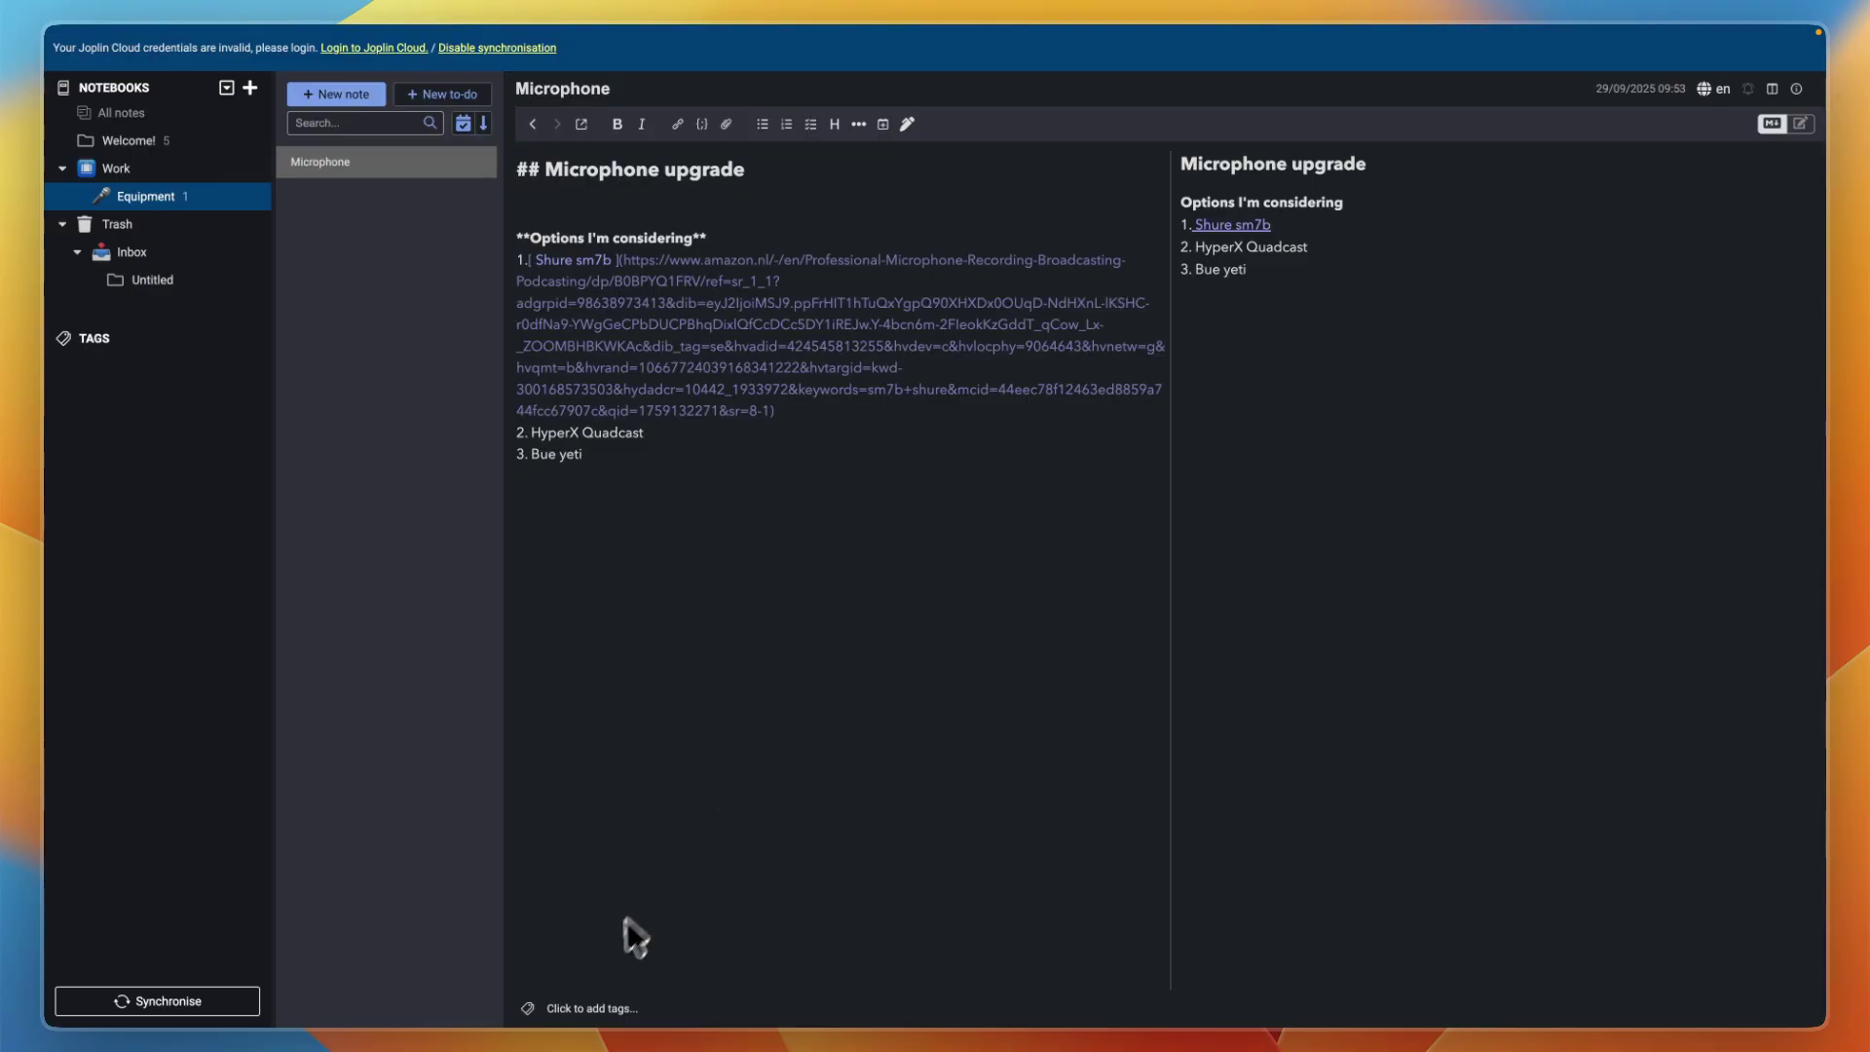
# Step: Tag the Microphone note with new tags 'Work' and 'Microphone'
pyautogui.click(571, 1006)
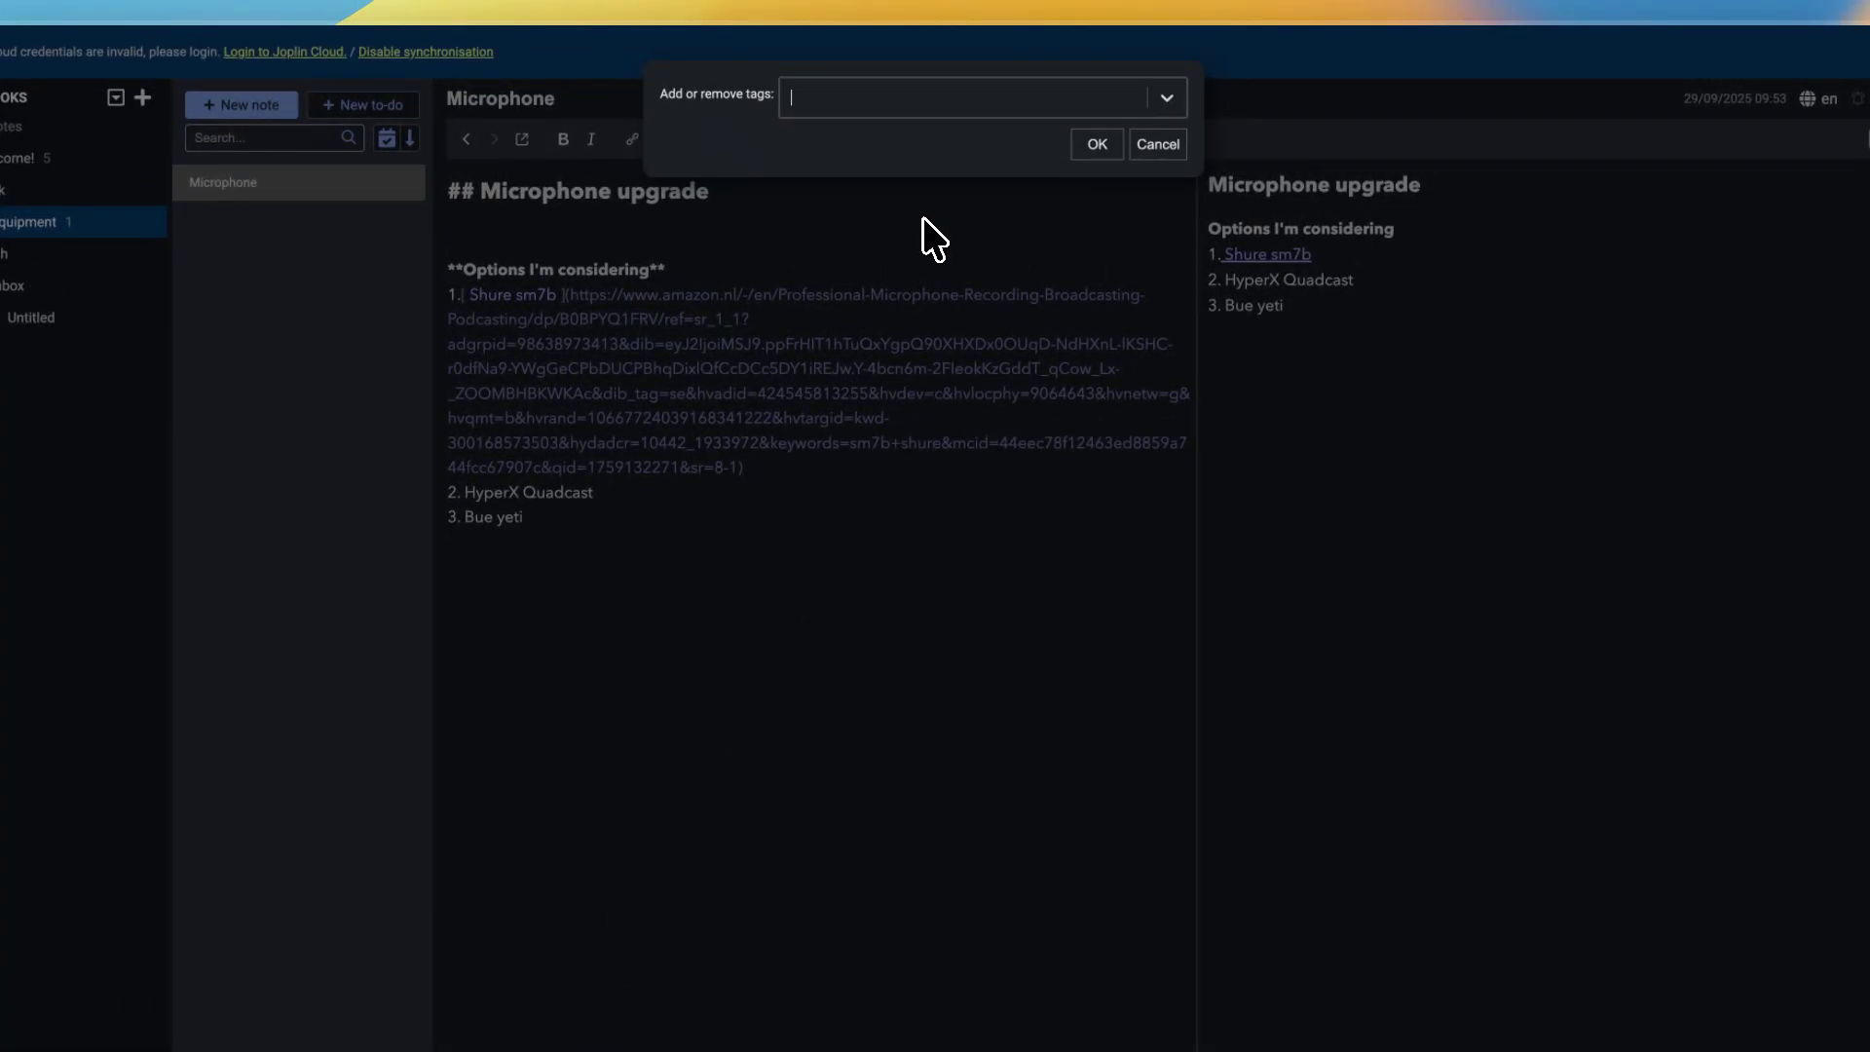
pyautogui.write('Work')
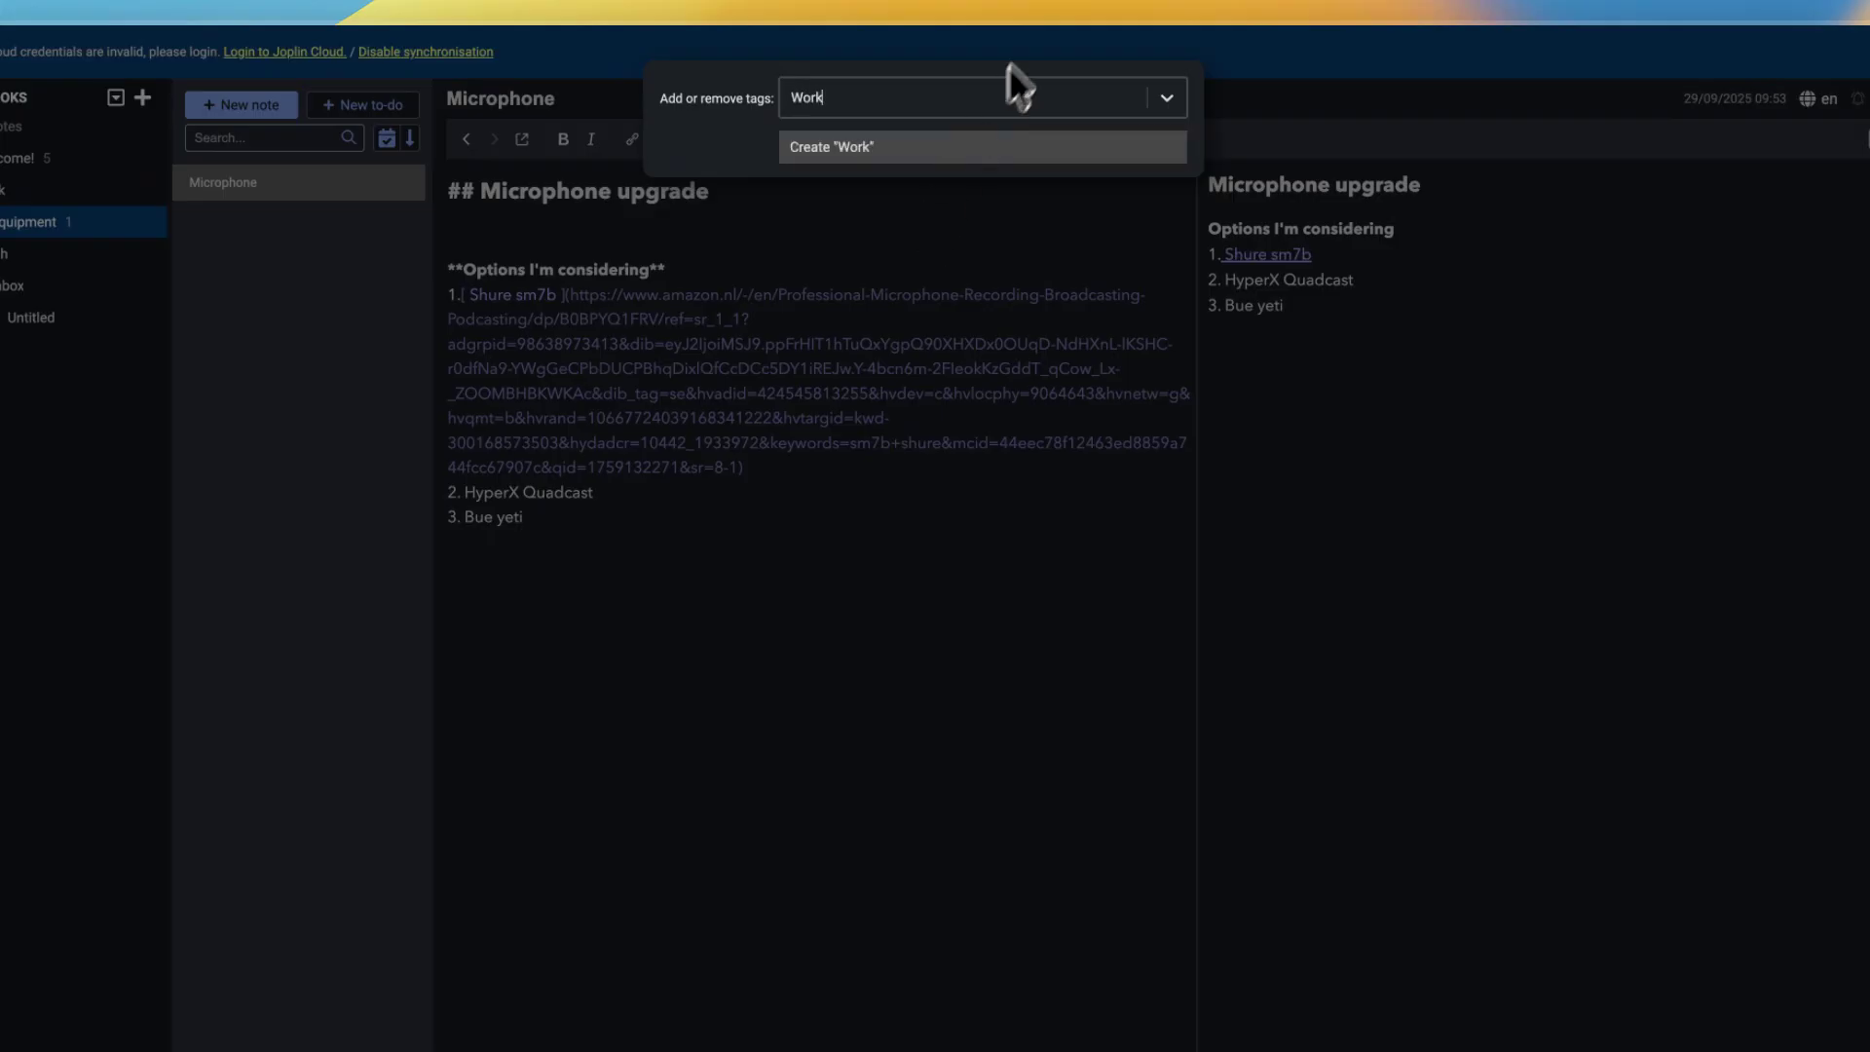
pyautogui.click(990, 148)
pyautogui.write('Micro')
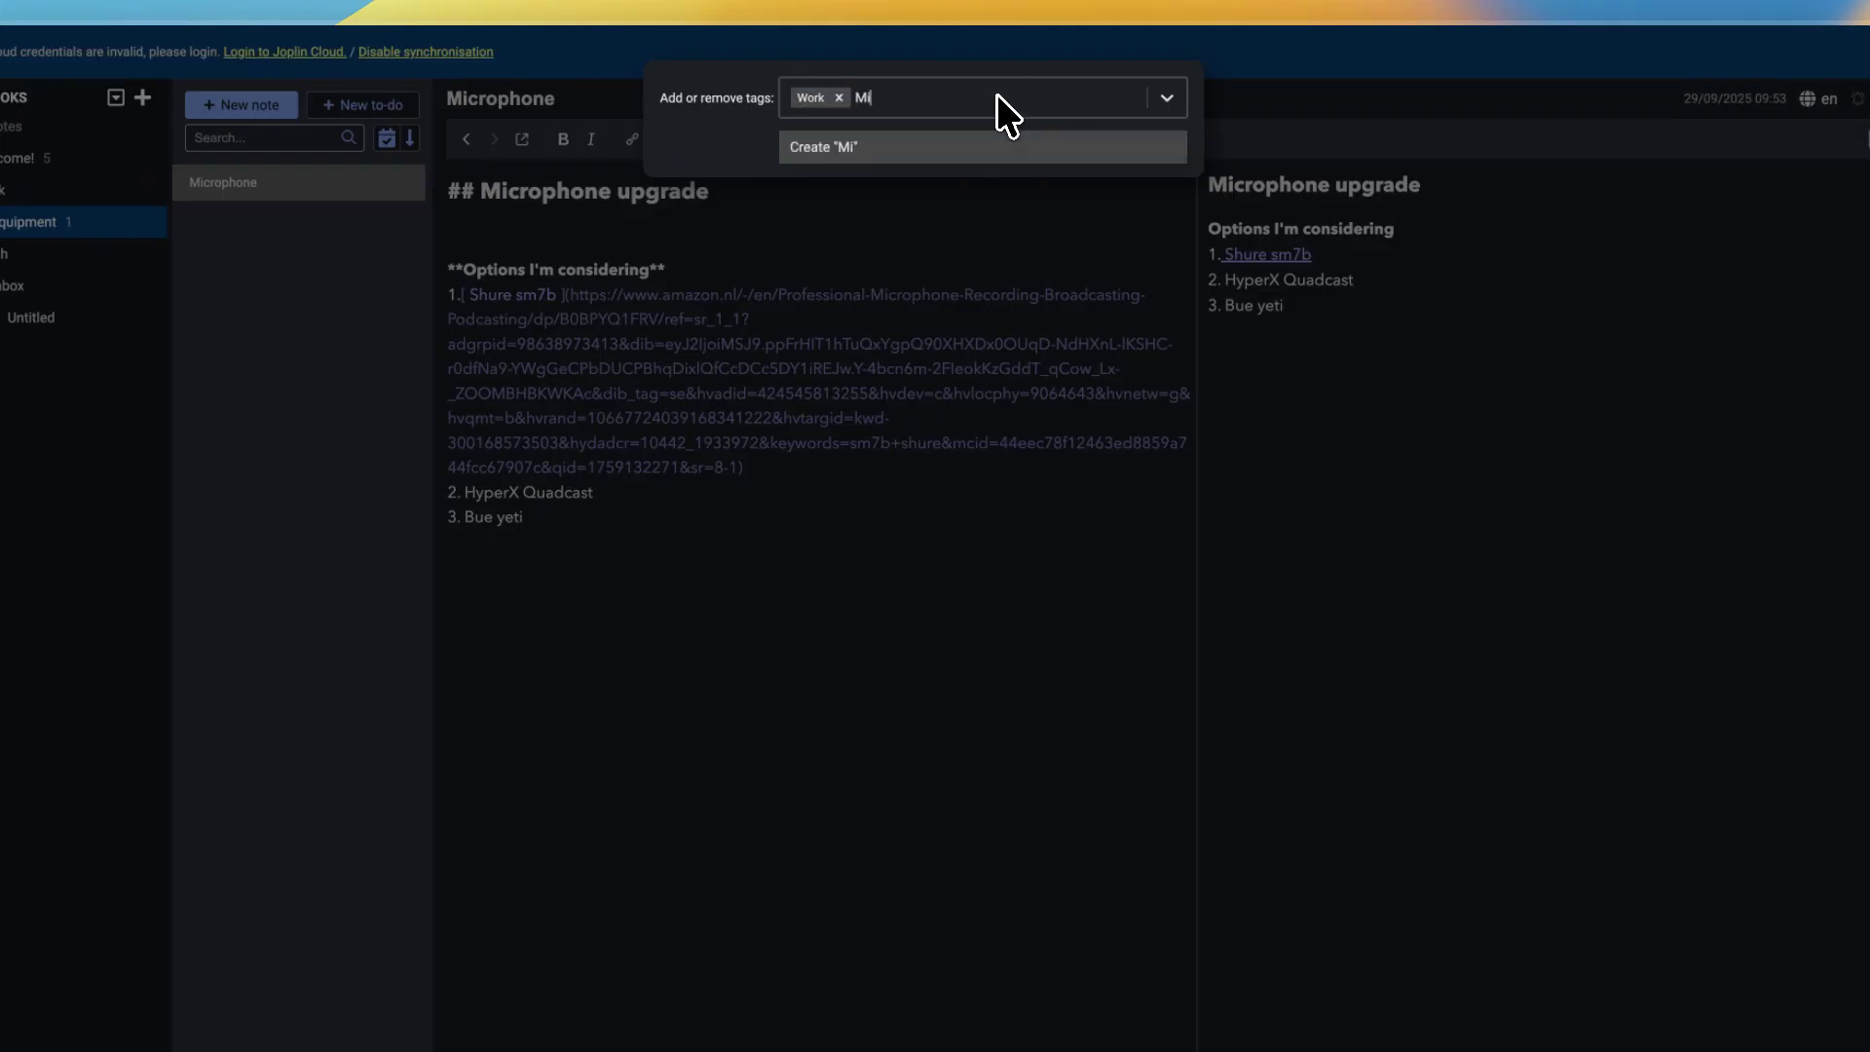
pyautogui.write('phone')
pyautogui.press('Return')
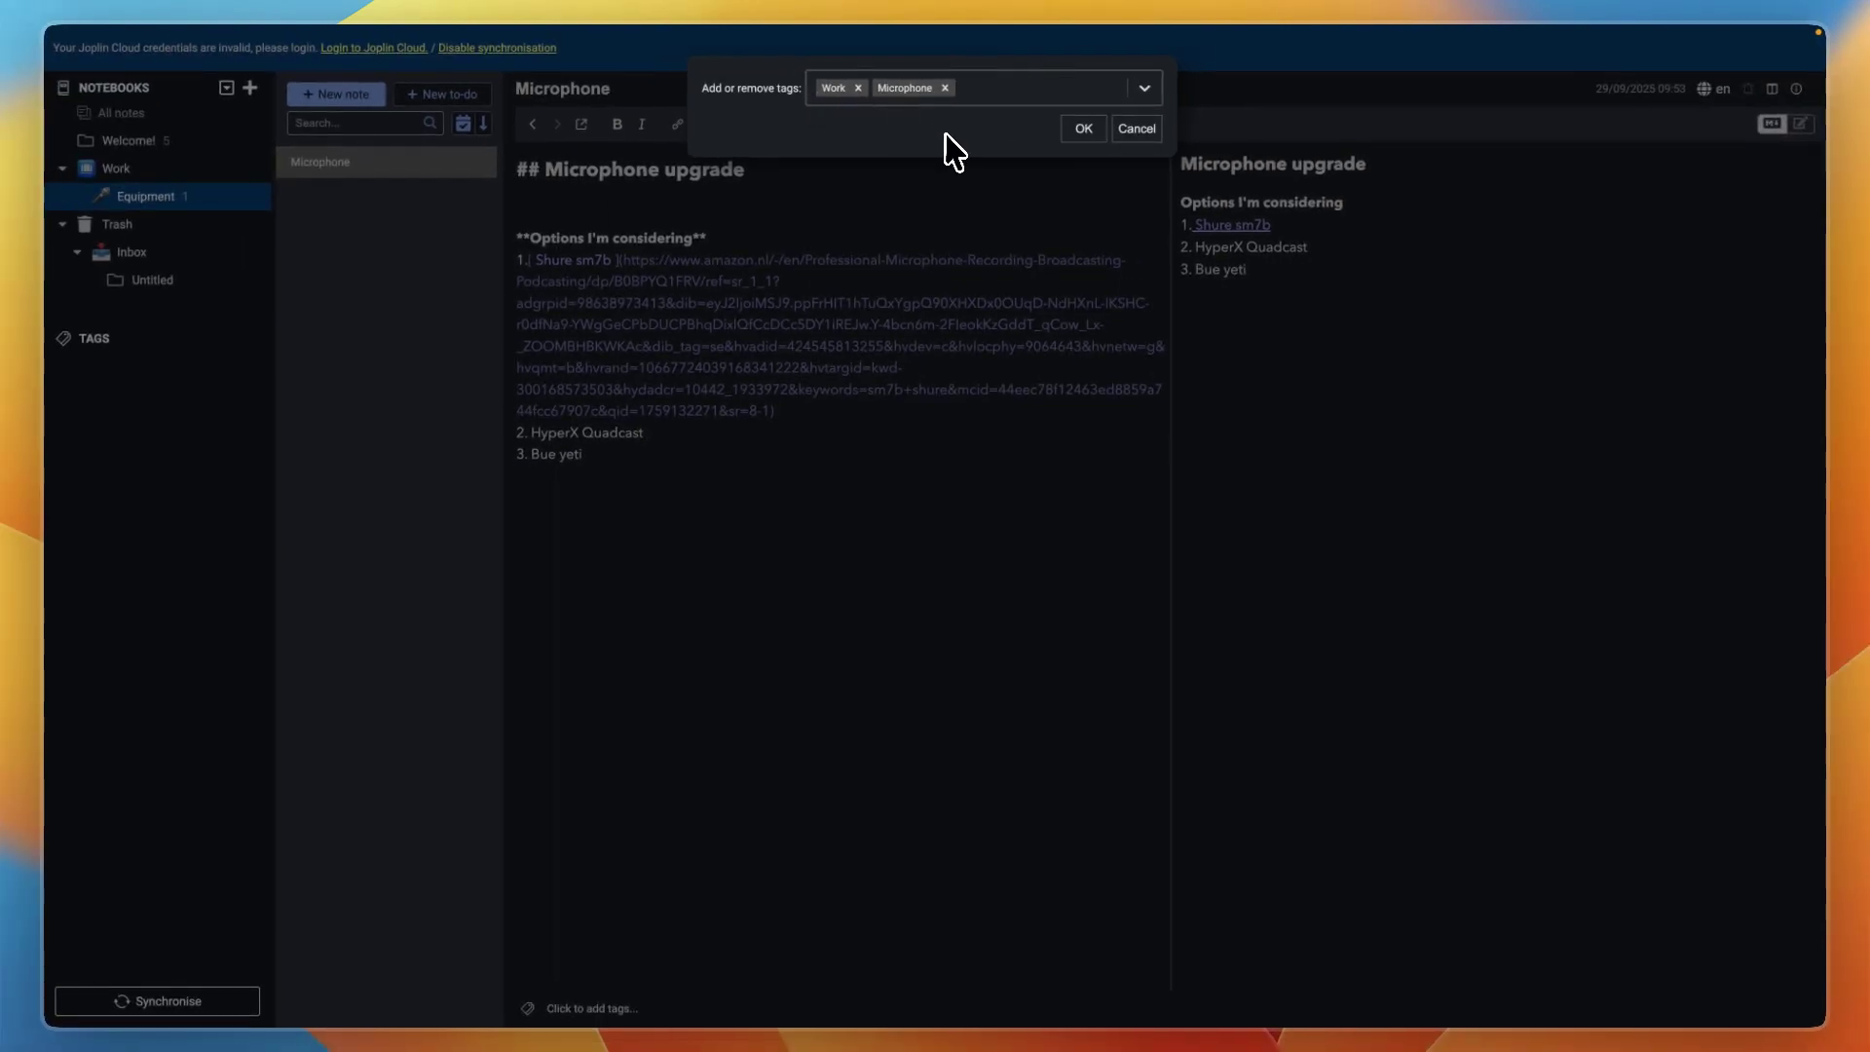
pyautogui.click(1083, 128)
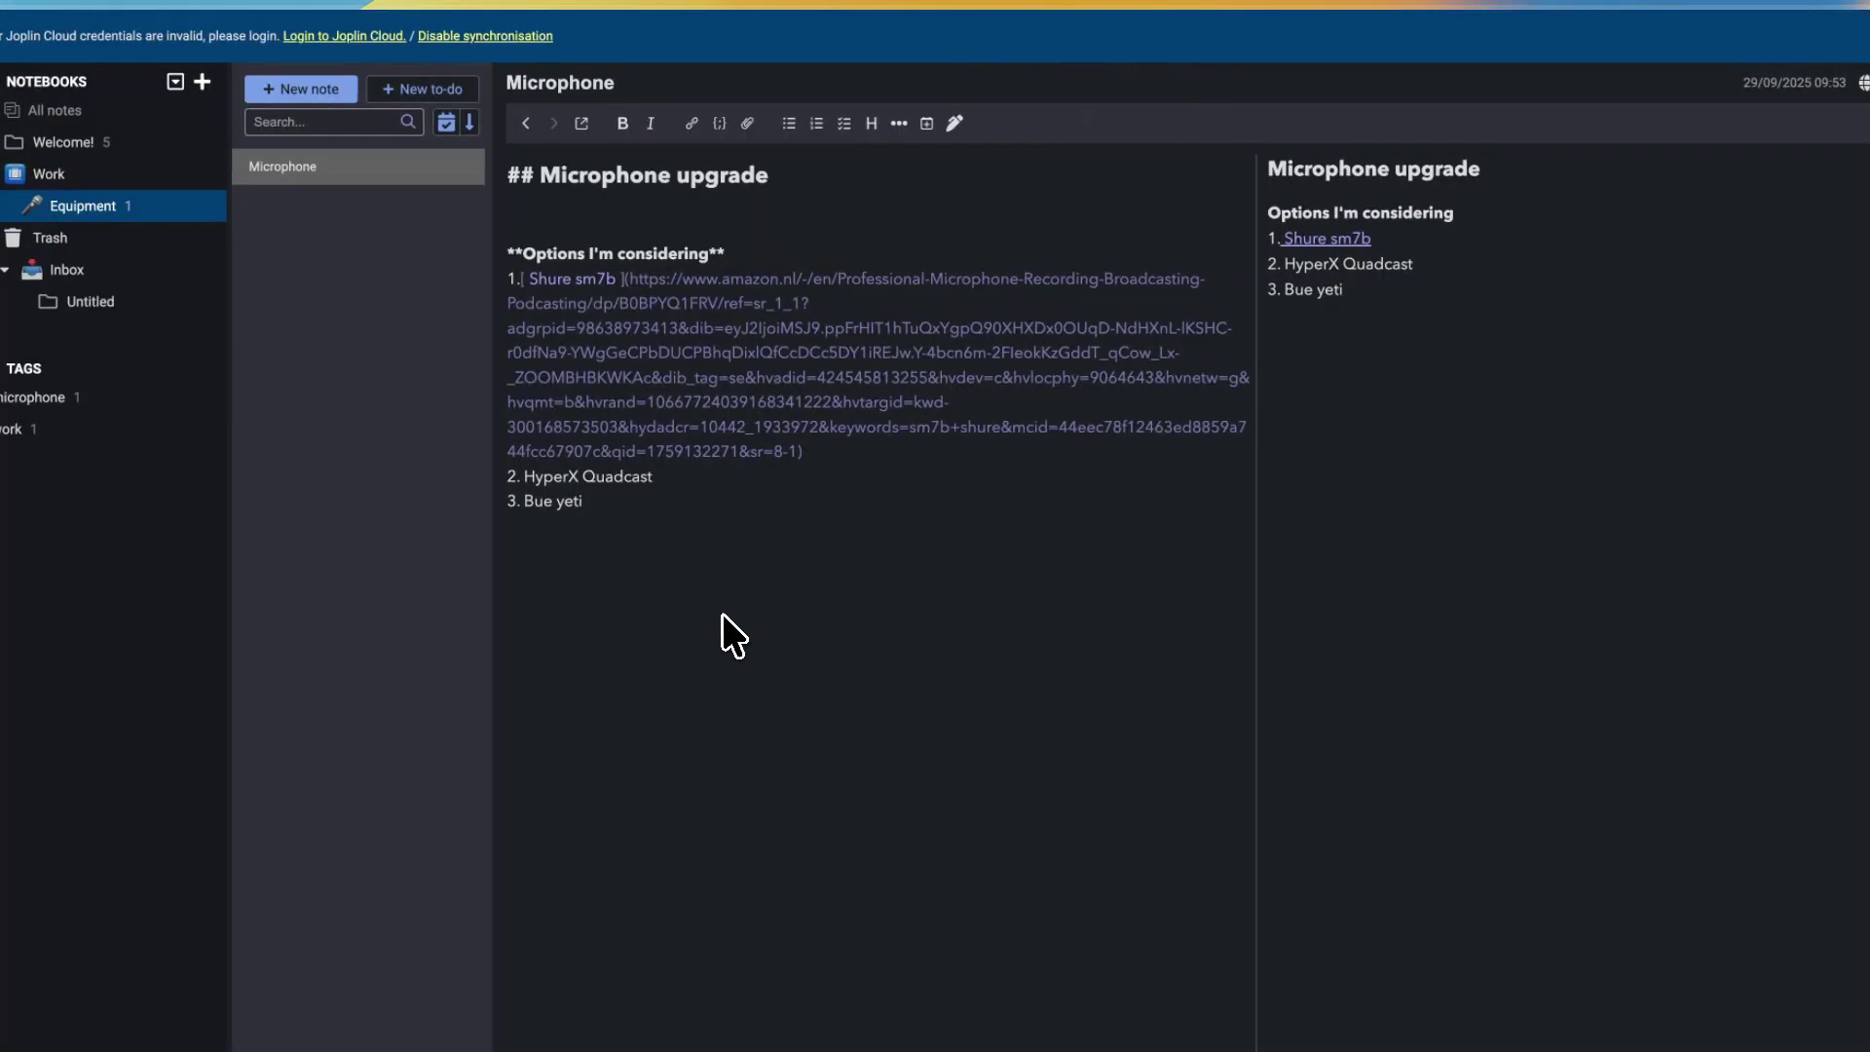
# Step: Create a to-do 'Buy a microphone' with body 'Buy Shure sm7b and set it up'
pyautogui.click(409, 89)
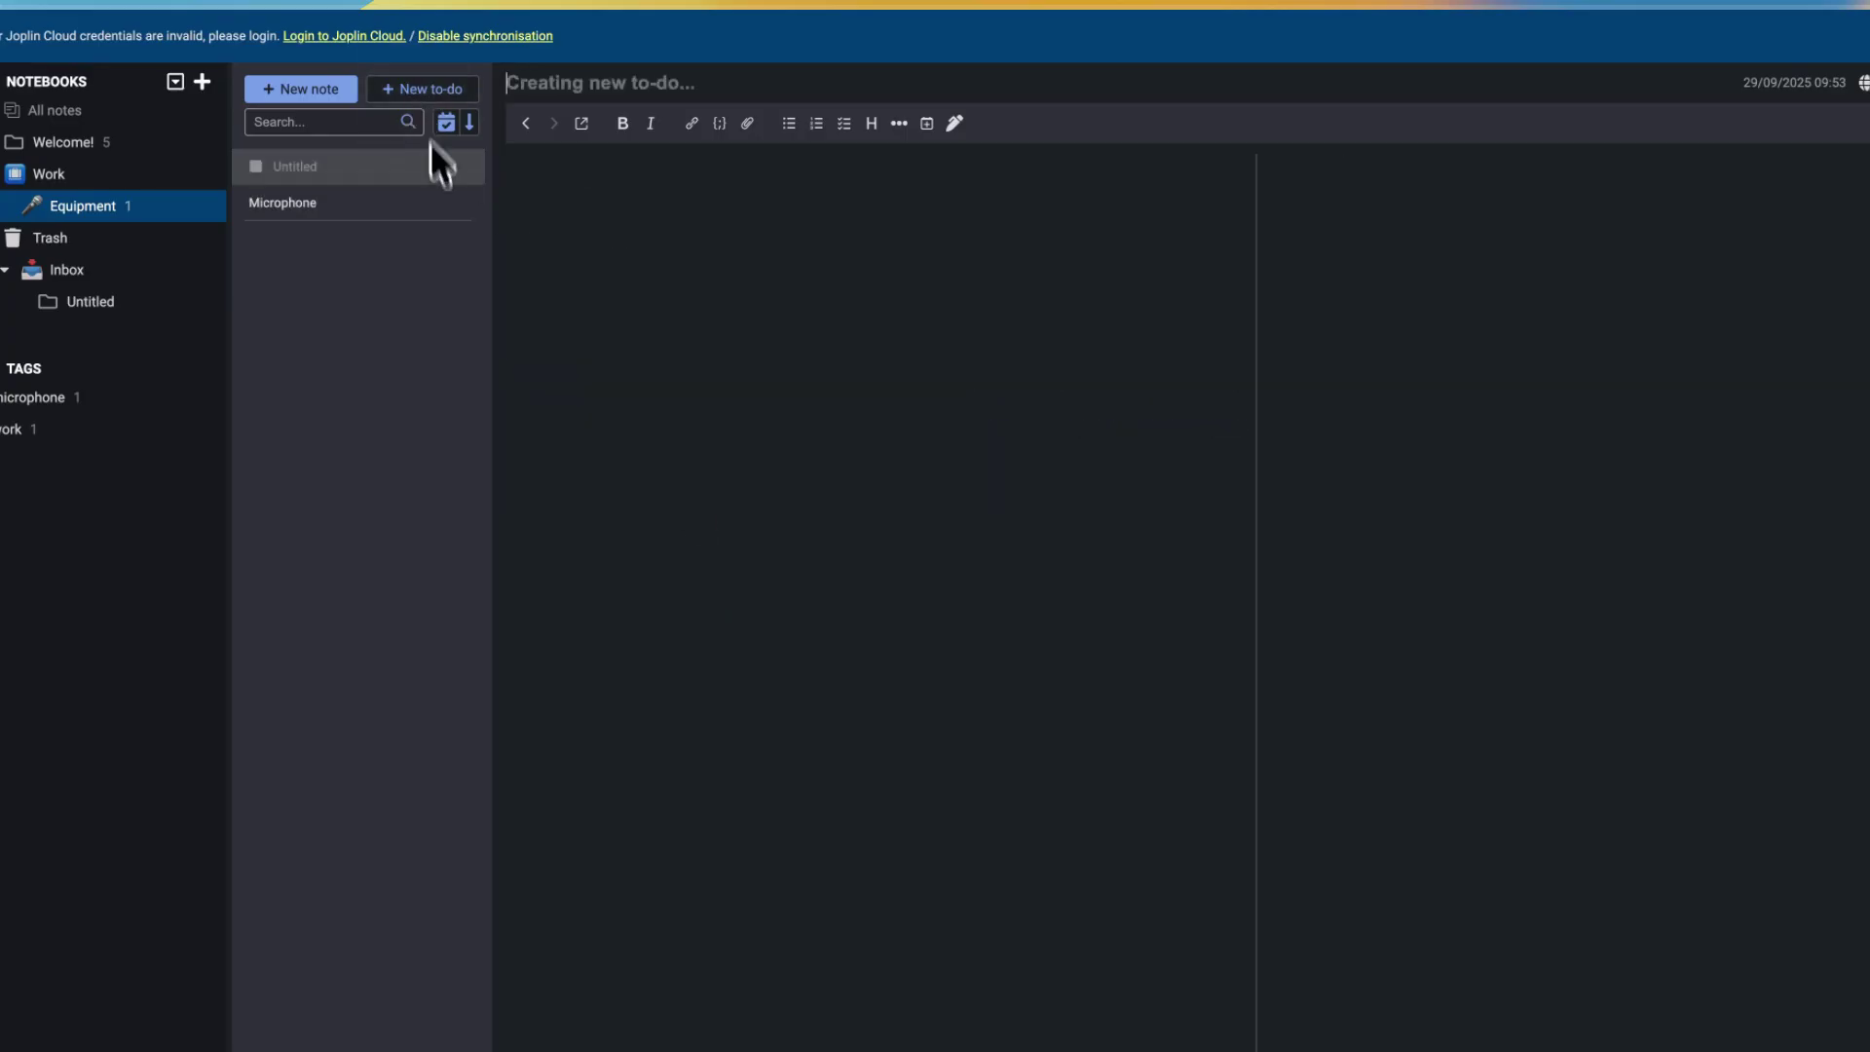
pyautogui.write('Buy a mic')
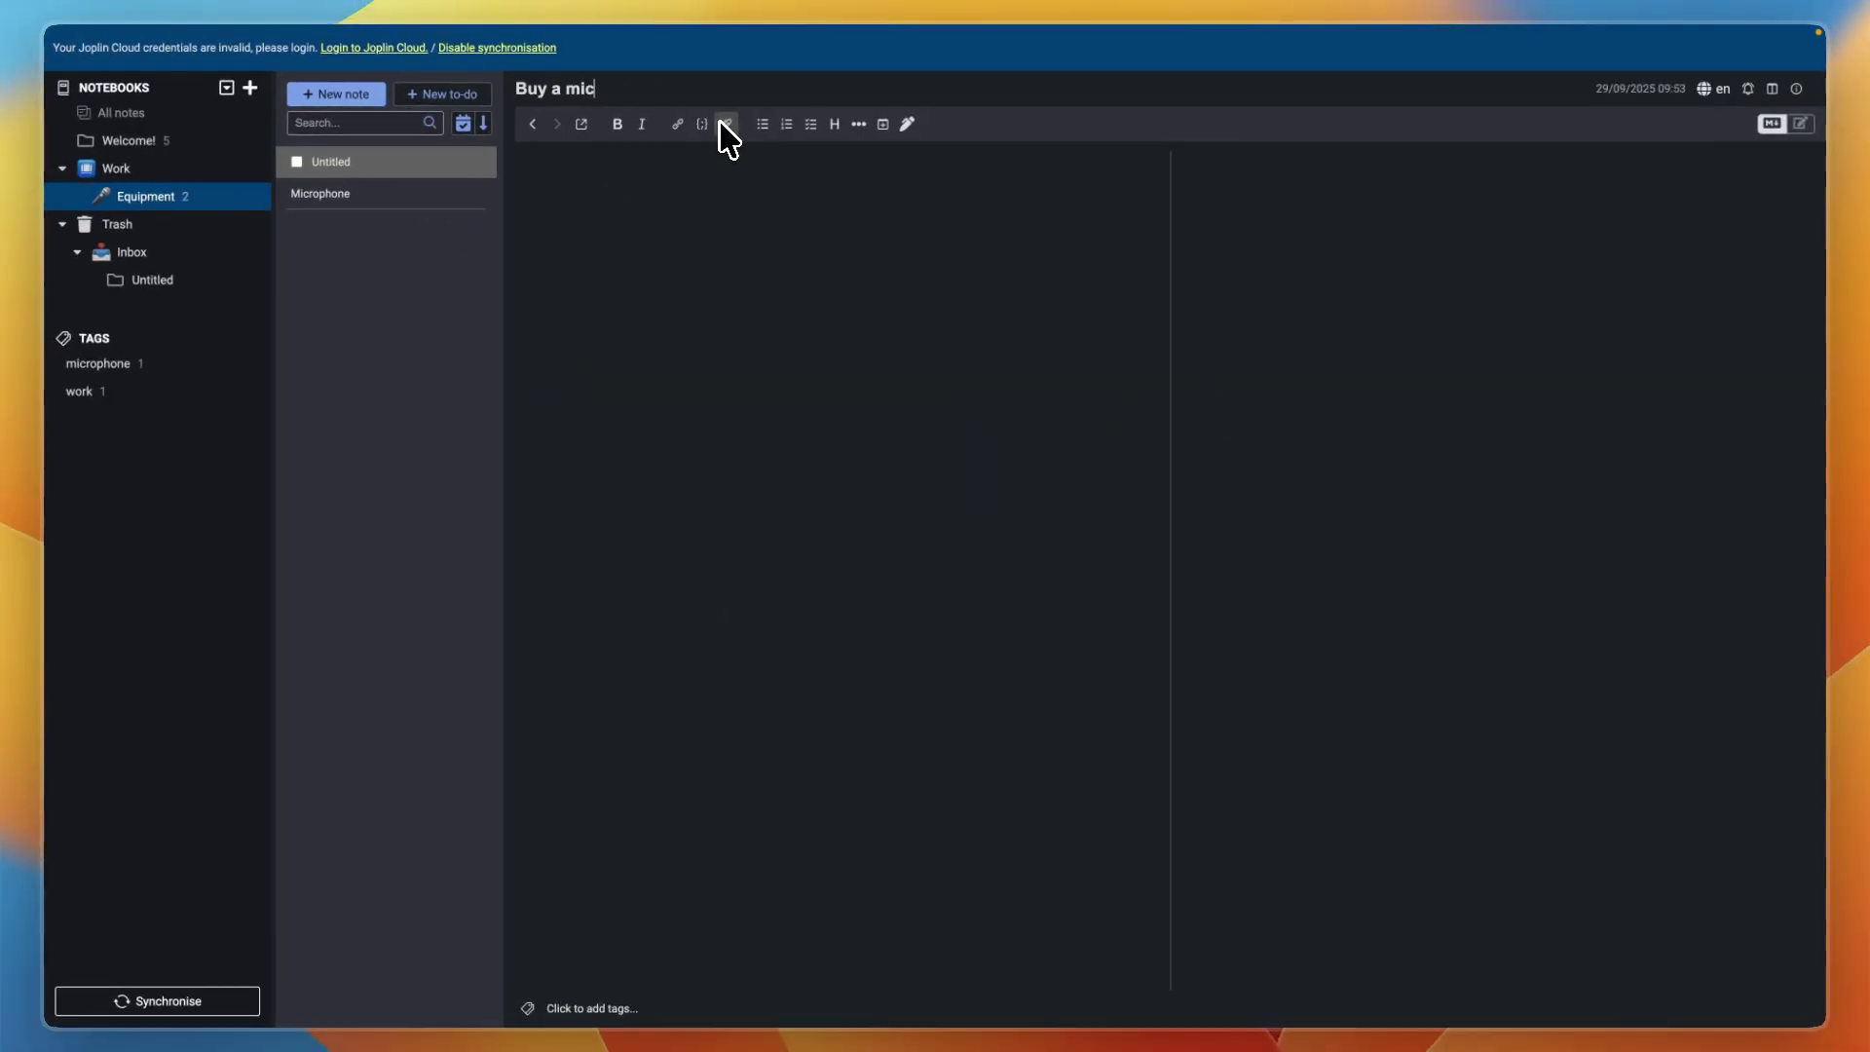
pyautogui.write('rophon')
pyautogui.write('e')
pyautogui.press('Return')
pyautogui.write('Buy Shure sm7b and set it up')
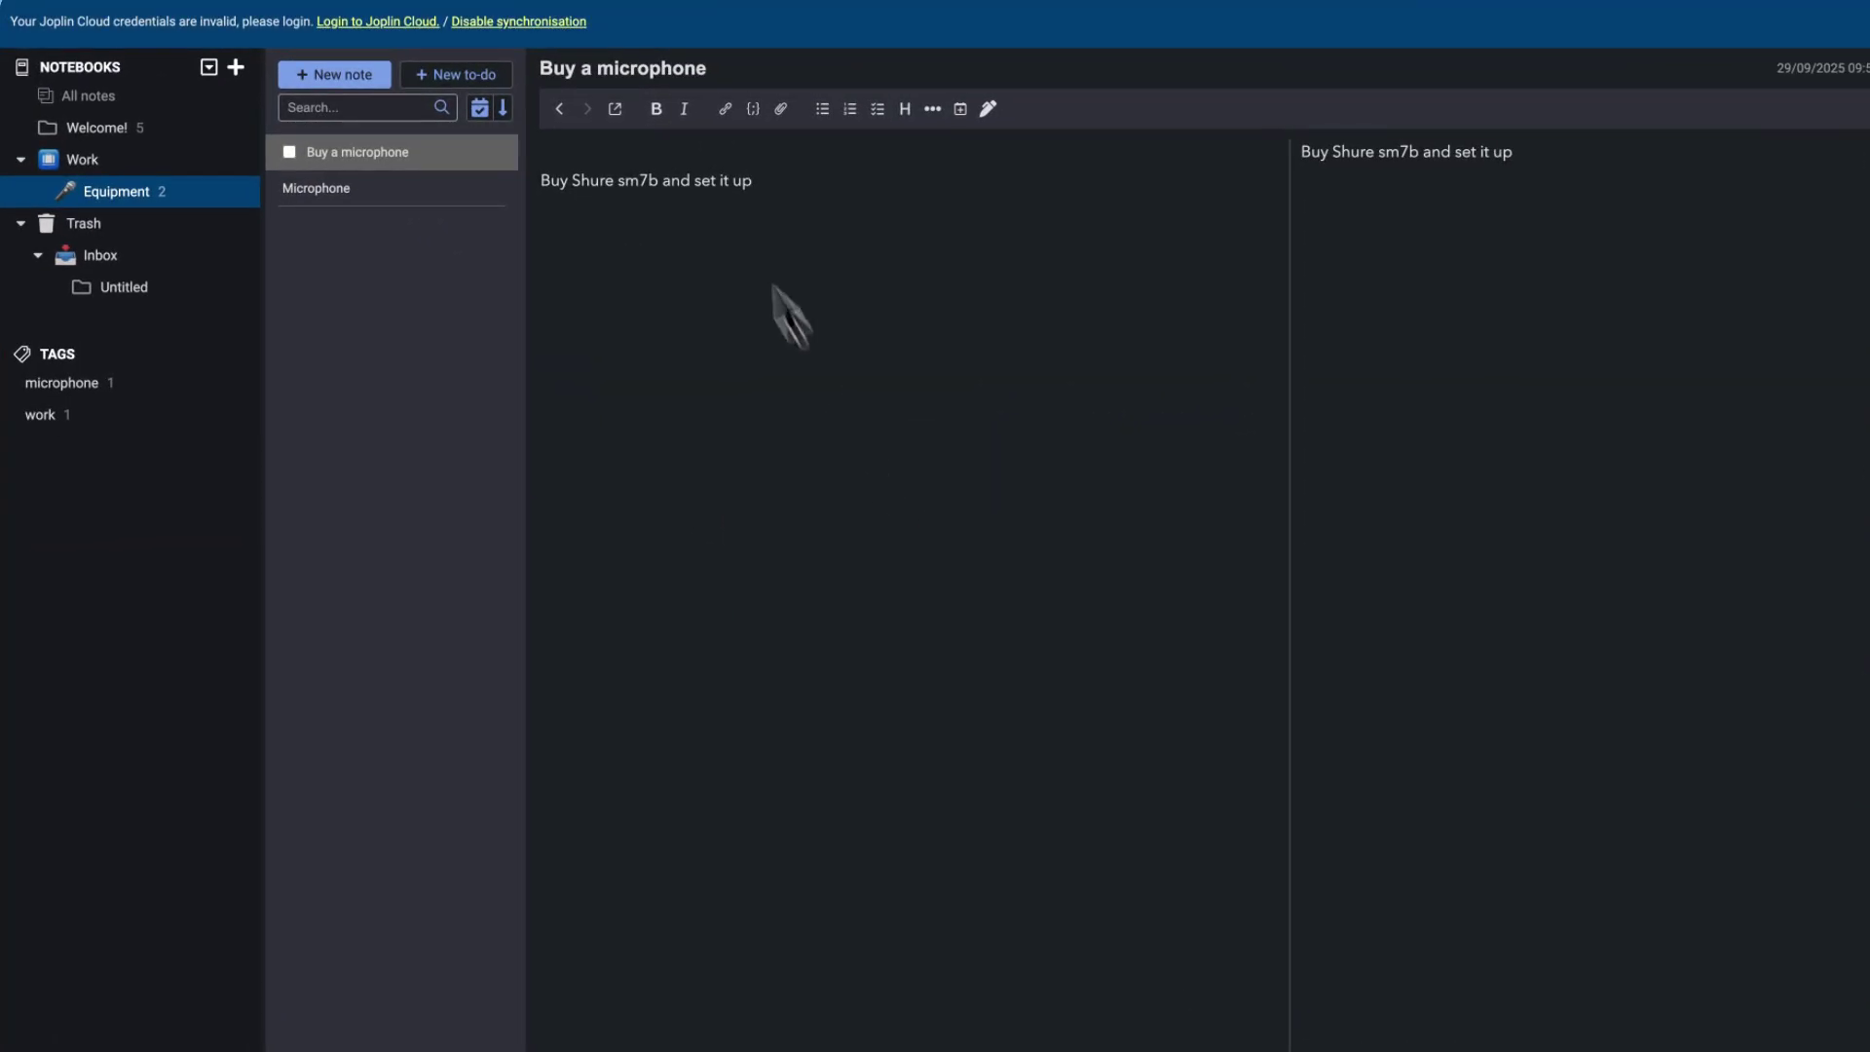
pyautogui.click(355, 187)
pyautogui.click(378, 159)
# Step: Tag the to-do with the existing microphone tag
pyautogui.click(580, 1005)
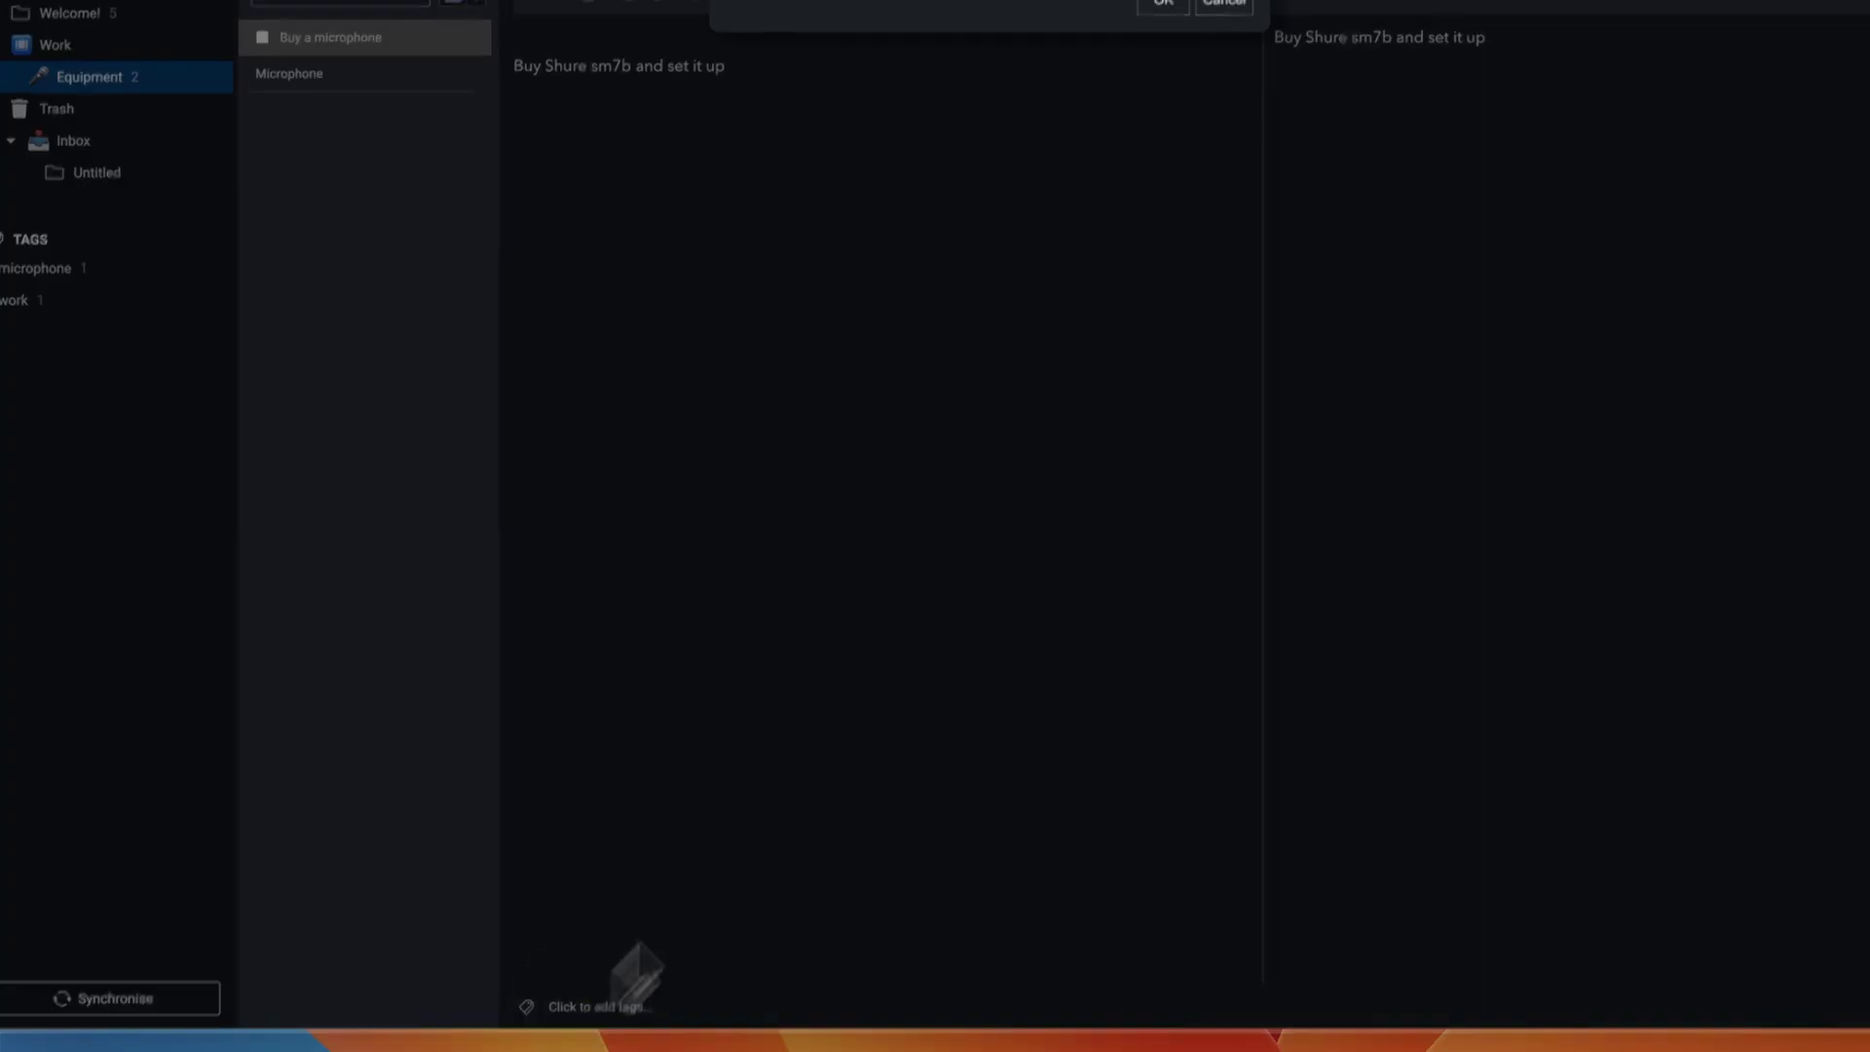
pyautogui.click(1182, 101)
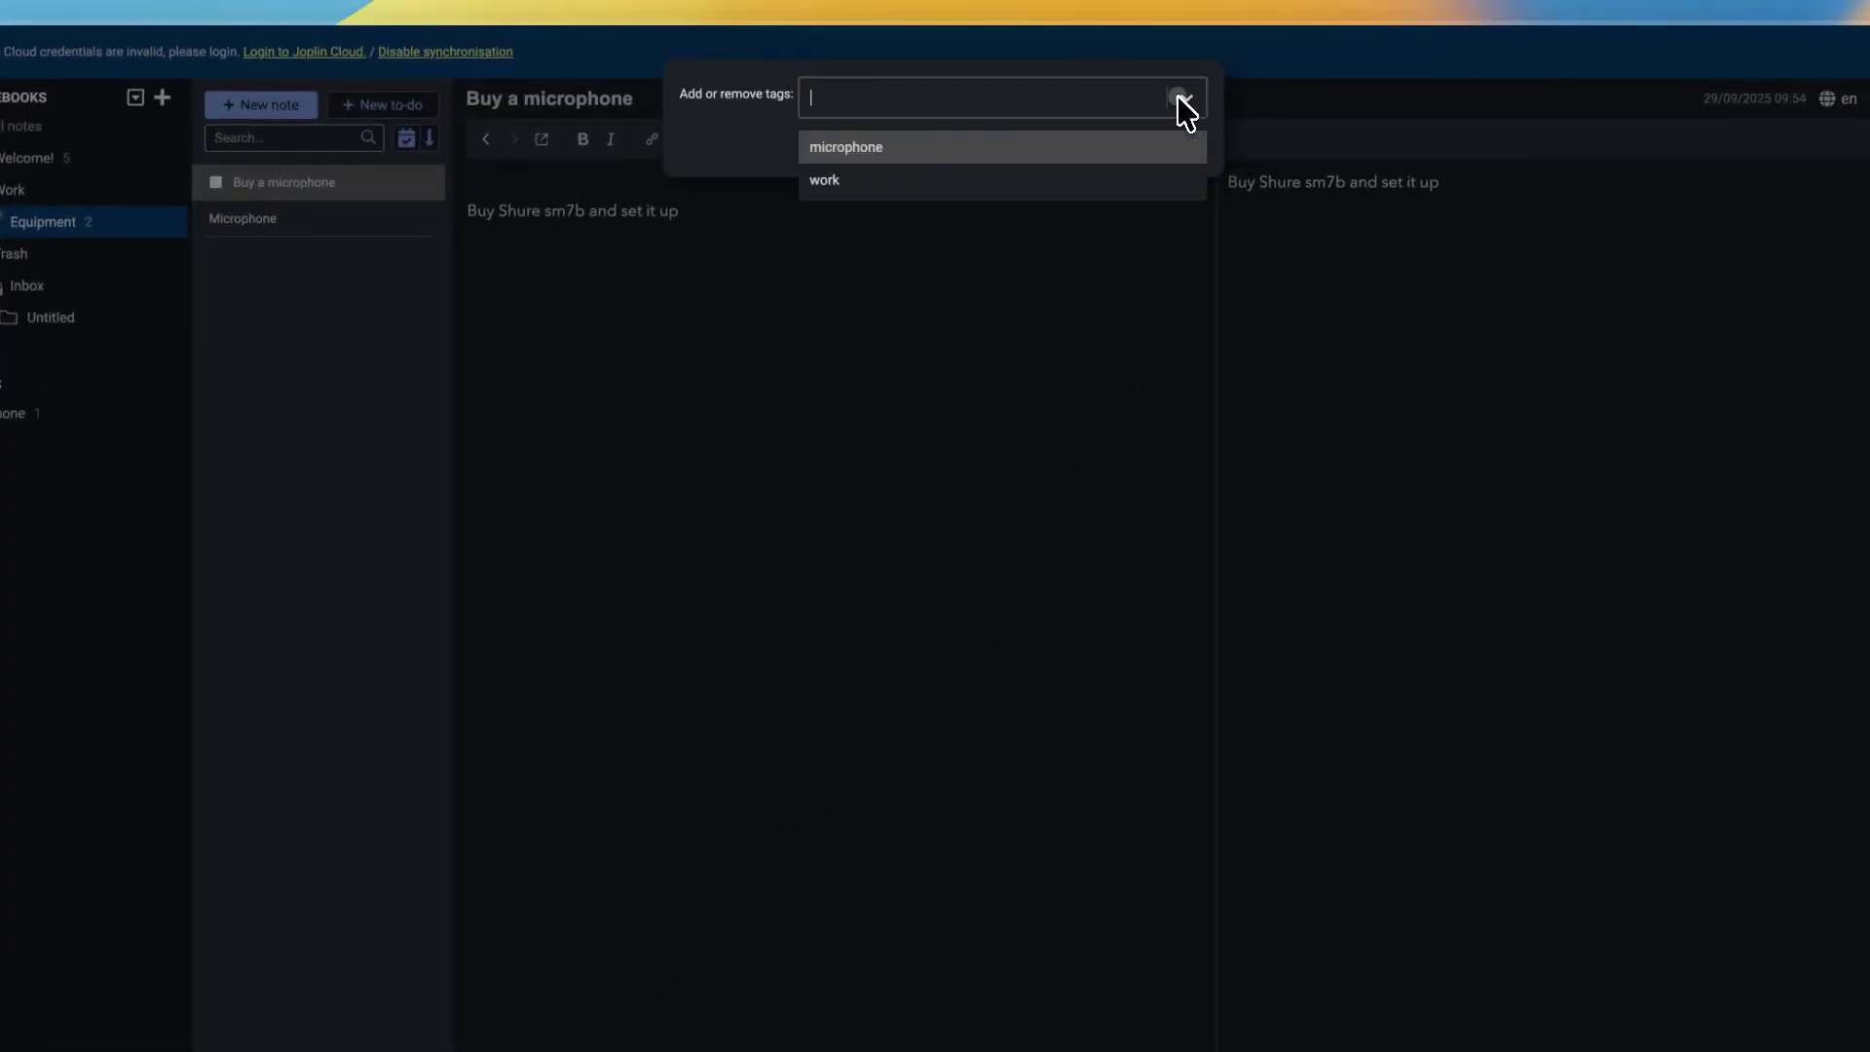
pyautogui.click(839, 148)
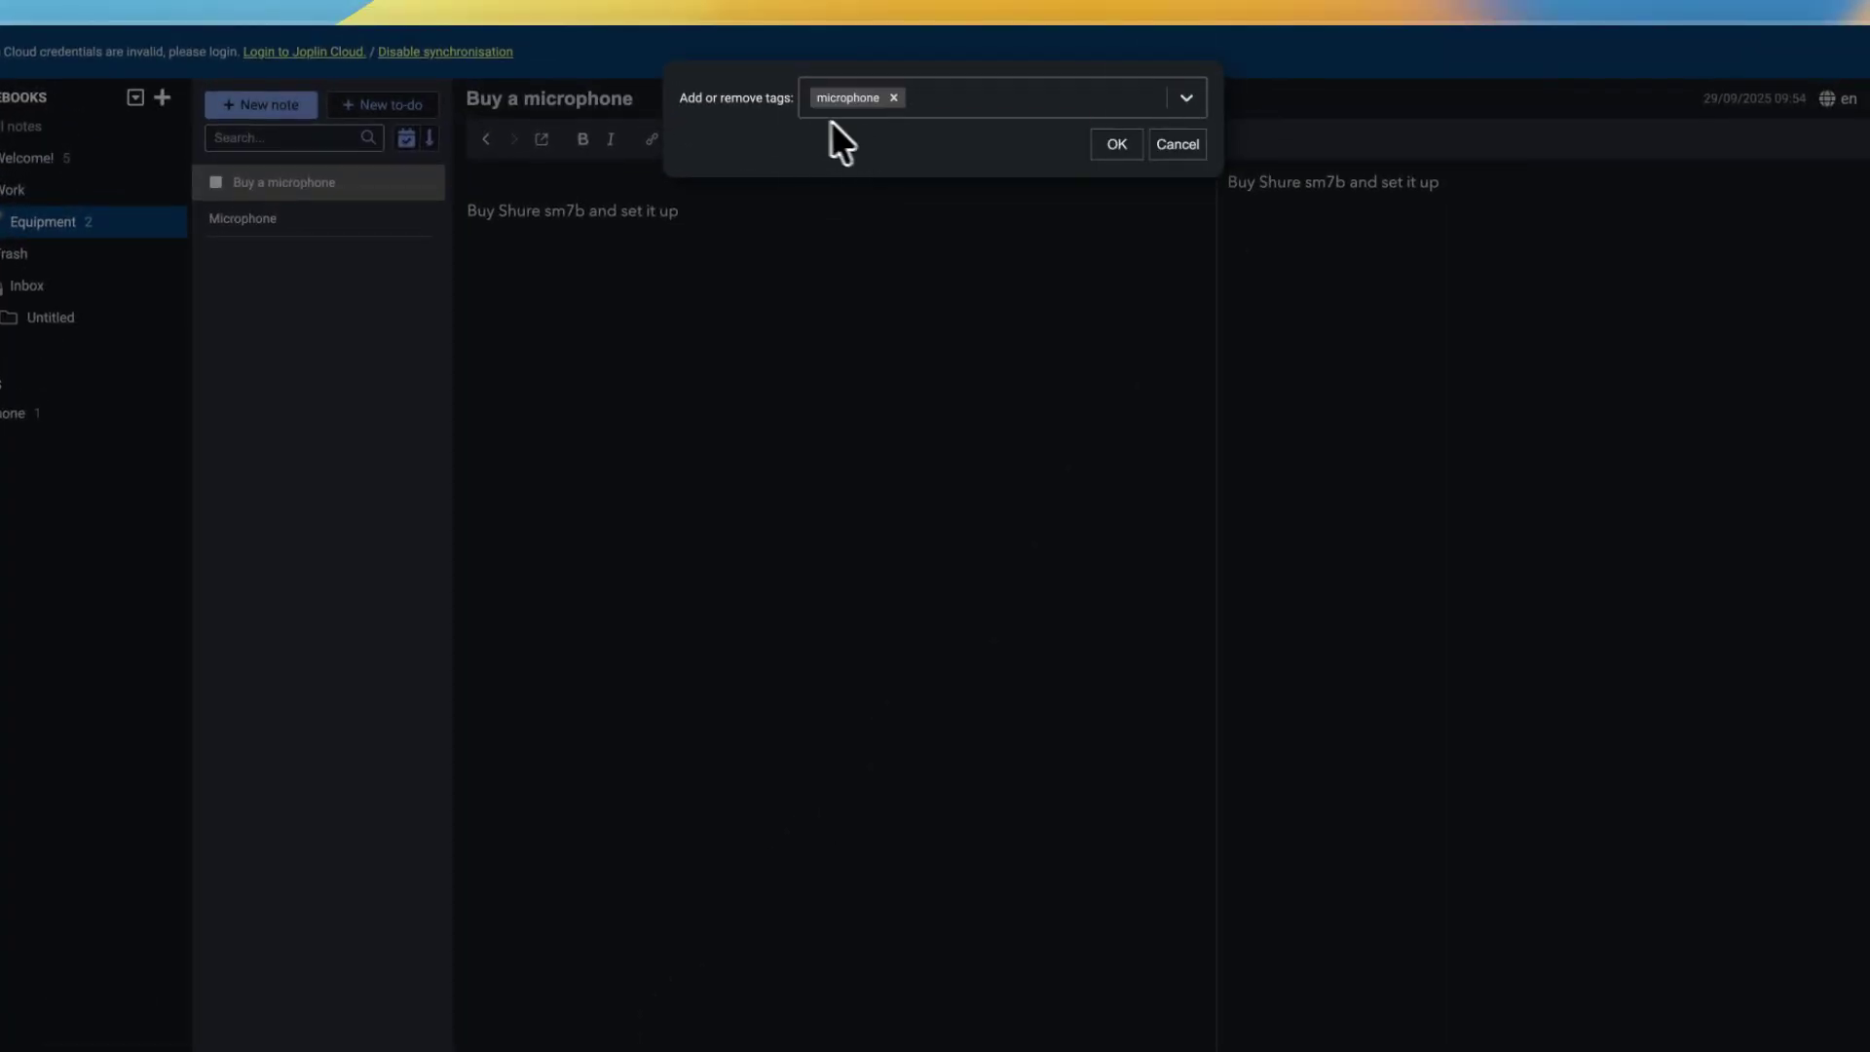
pyautogui.click(1117, 146)
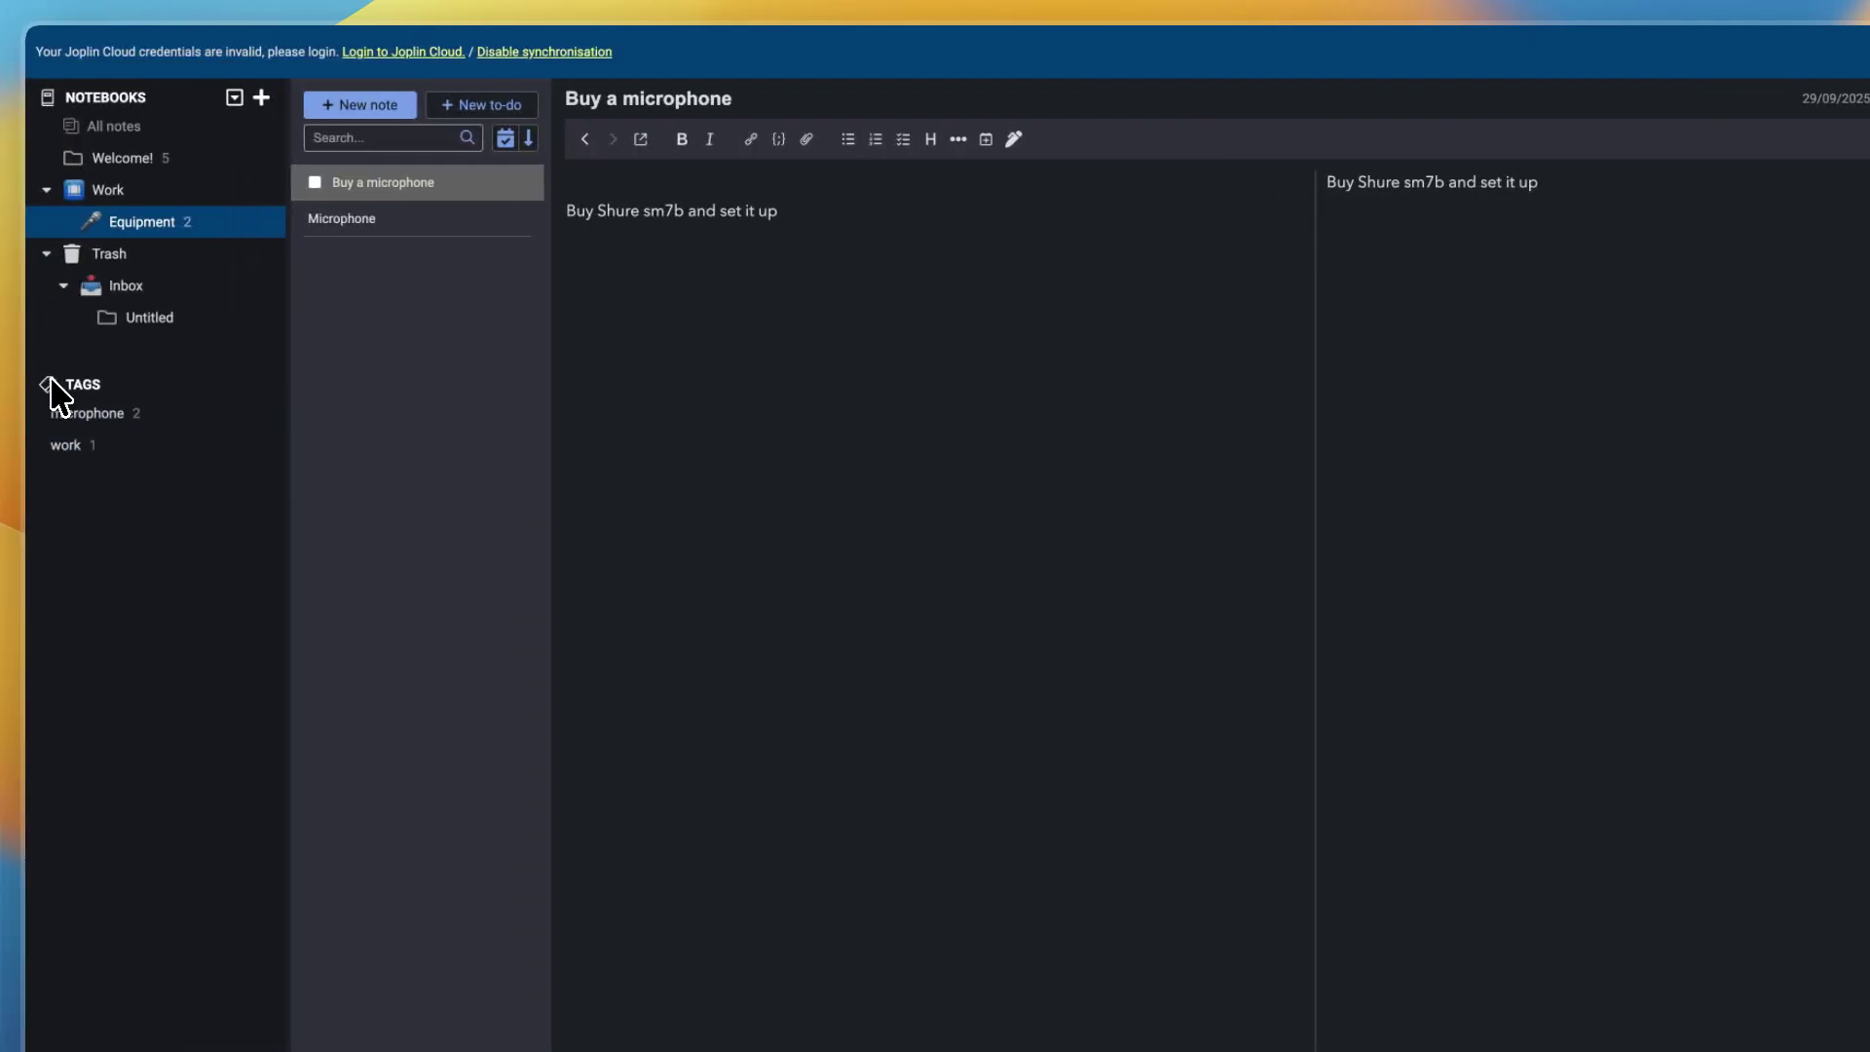
pyautogui.click(51, 392)
# Step: Show the notes tagged microphone and bring up the Microphone note
pyautogui.click(89, 387)
pyautogui.click(107, 415)
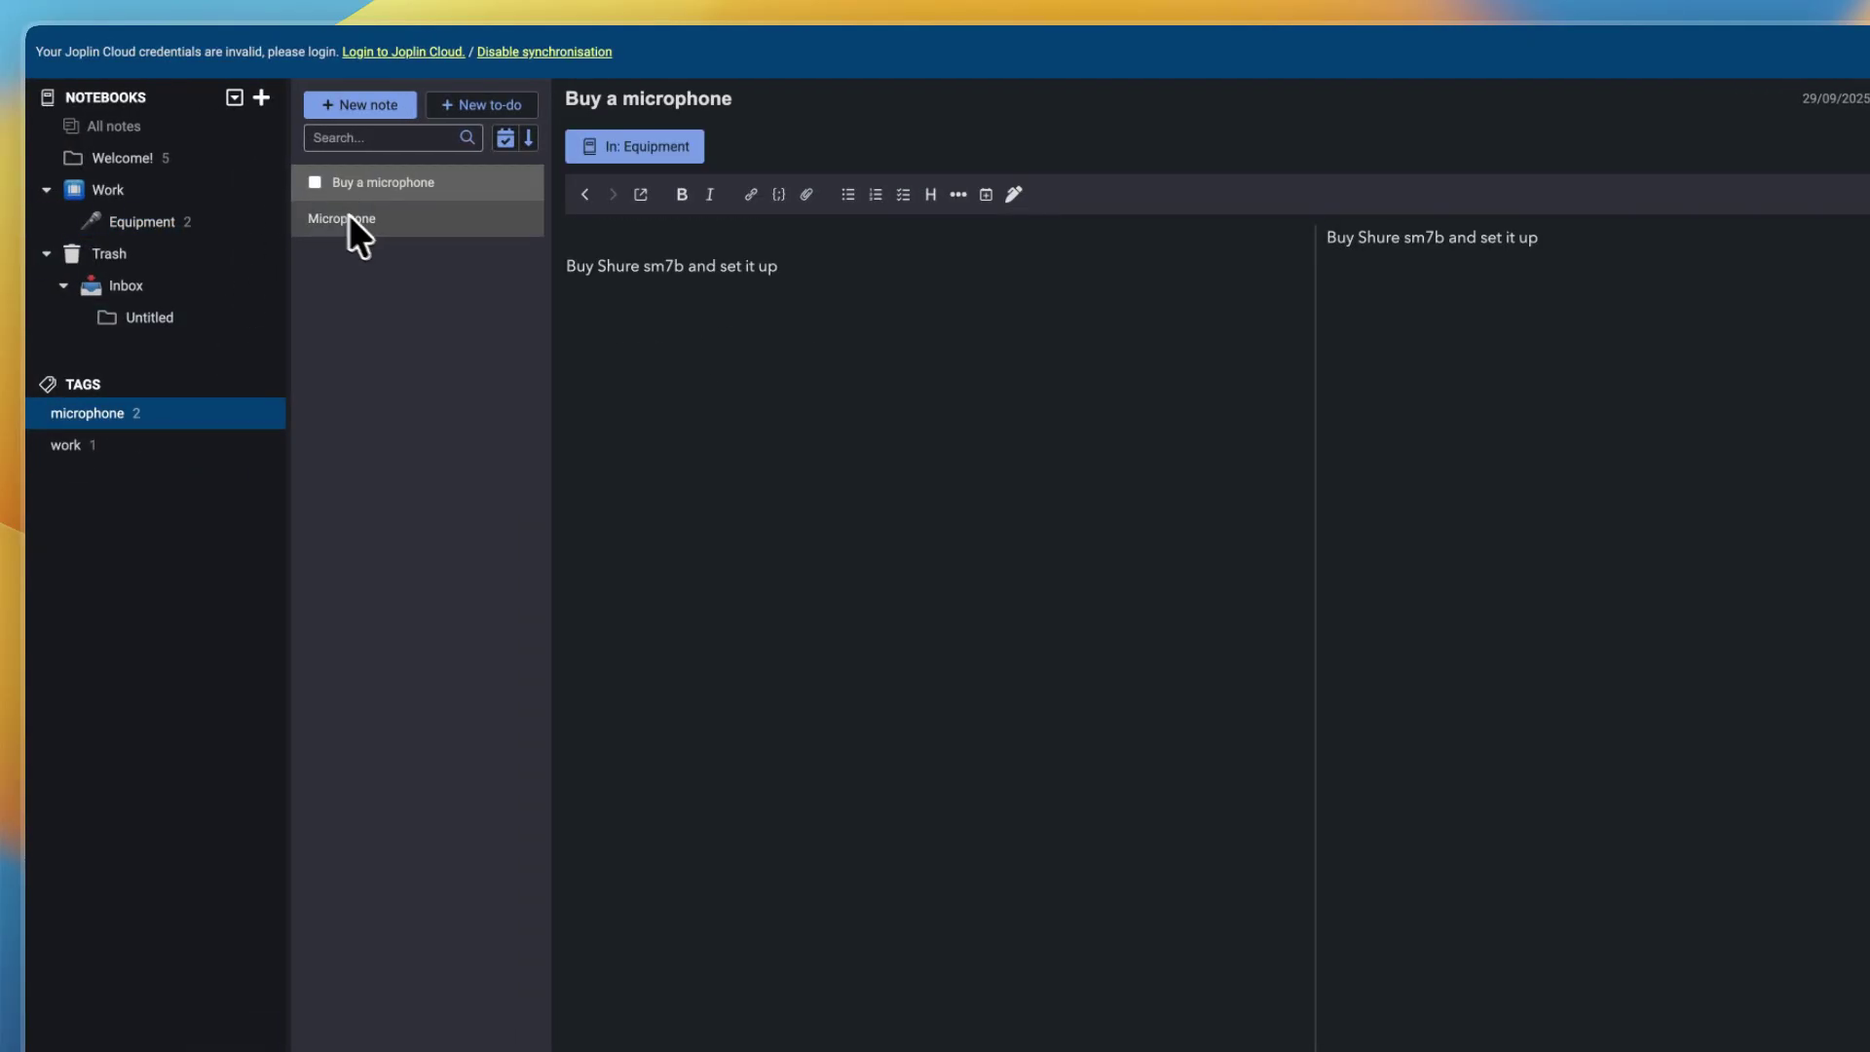
pyautogui.click(374, 220)
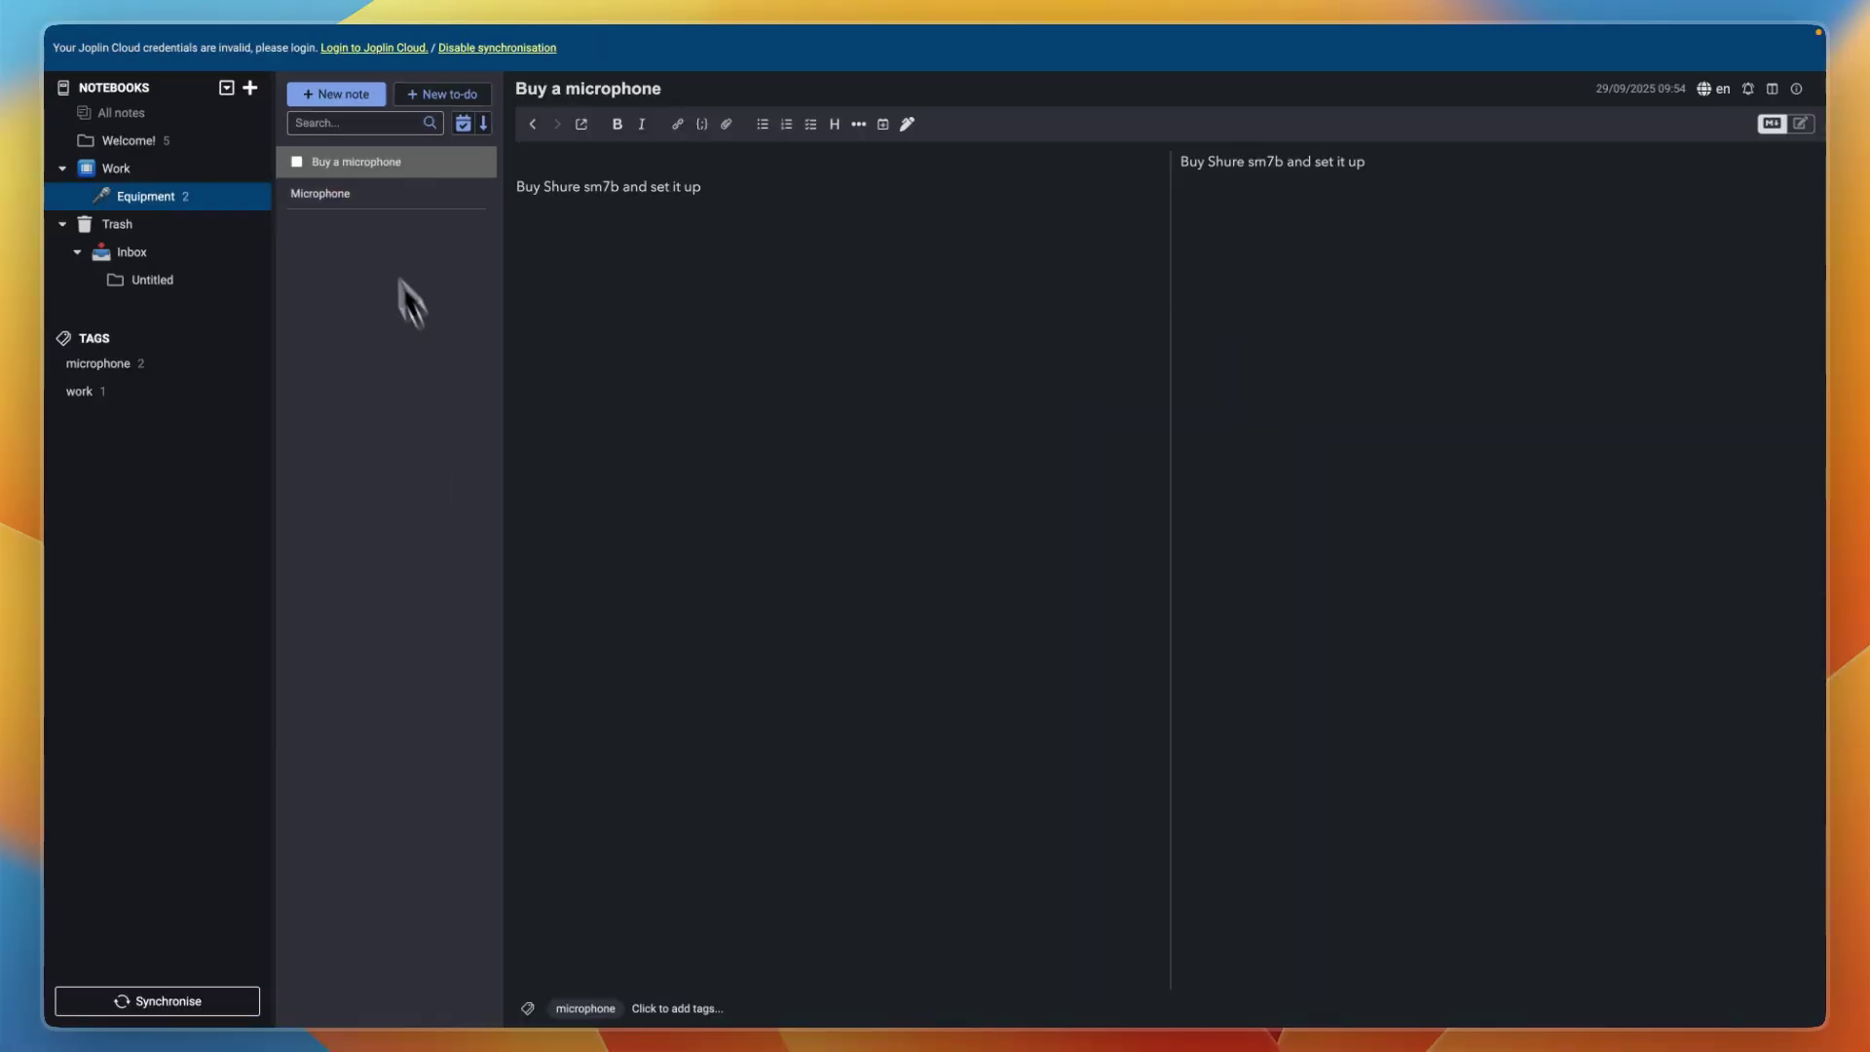
pyautogui.click(390, 224)
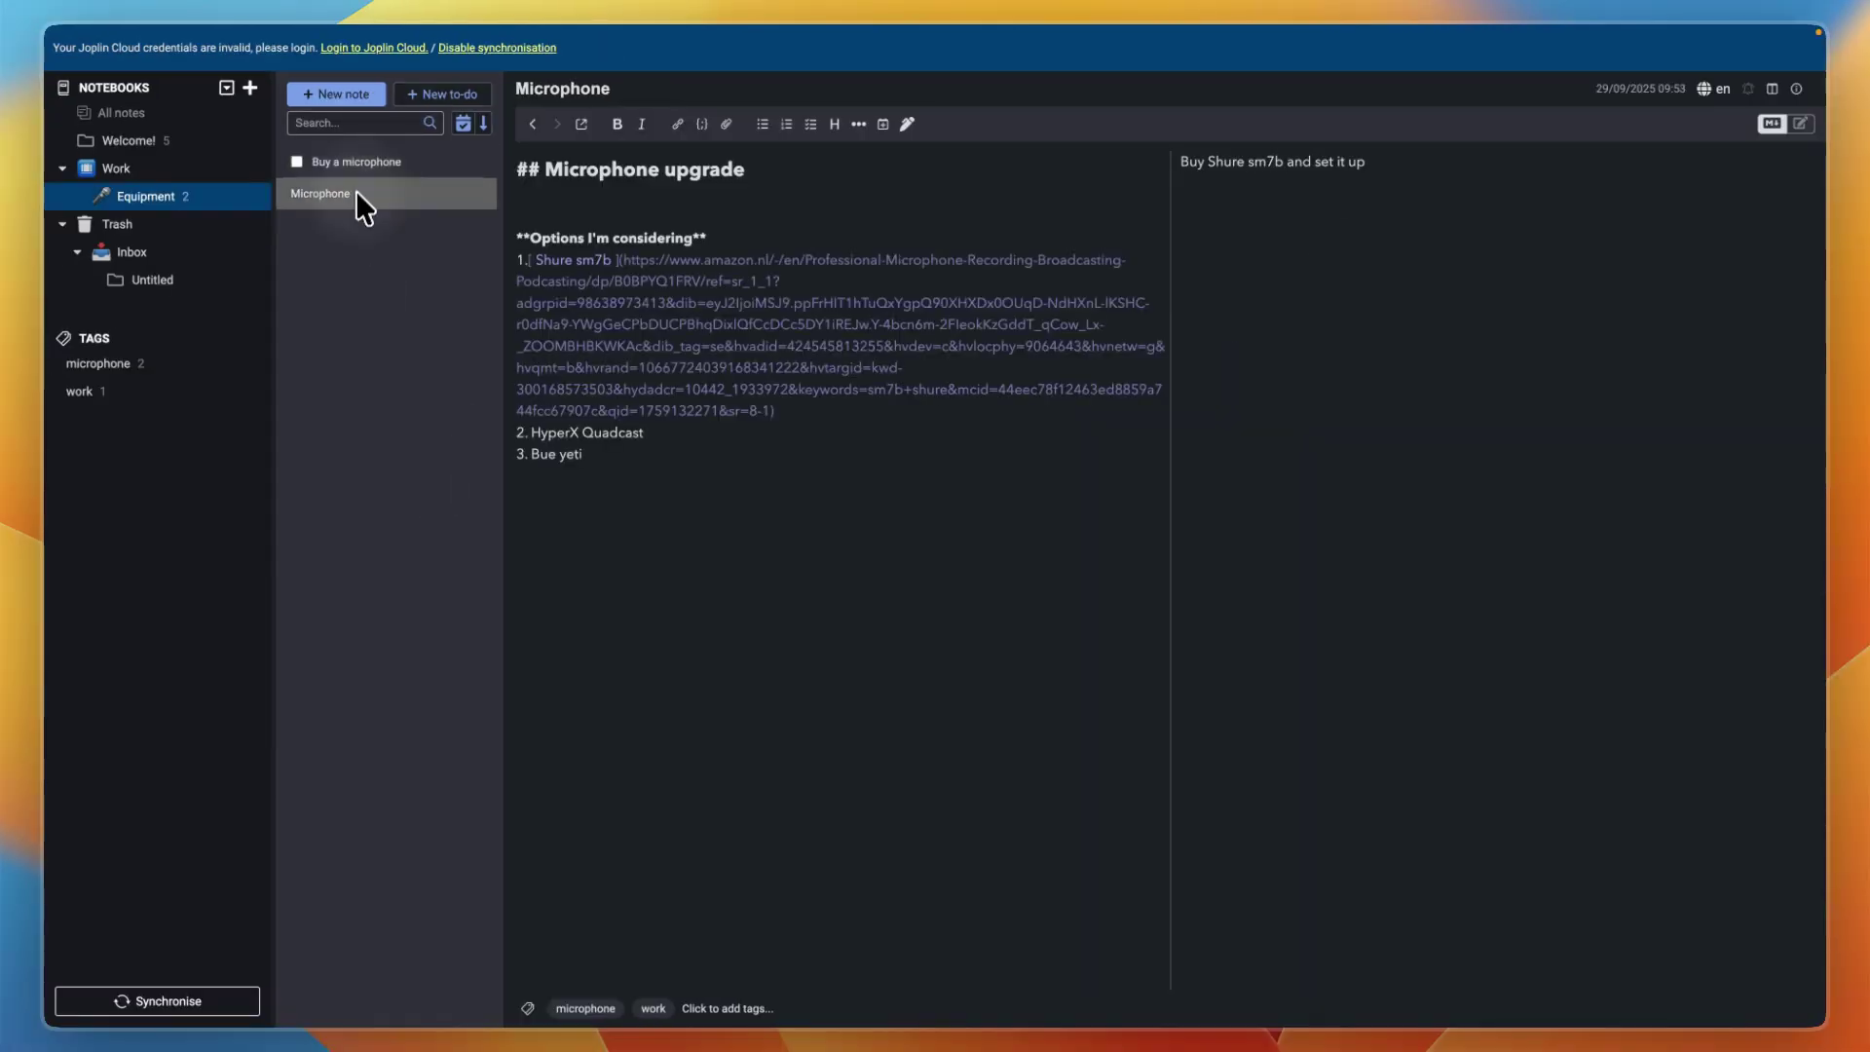
pyautogui.click(386, 184)
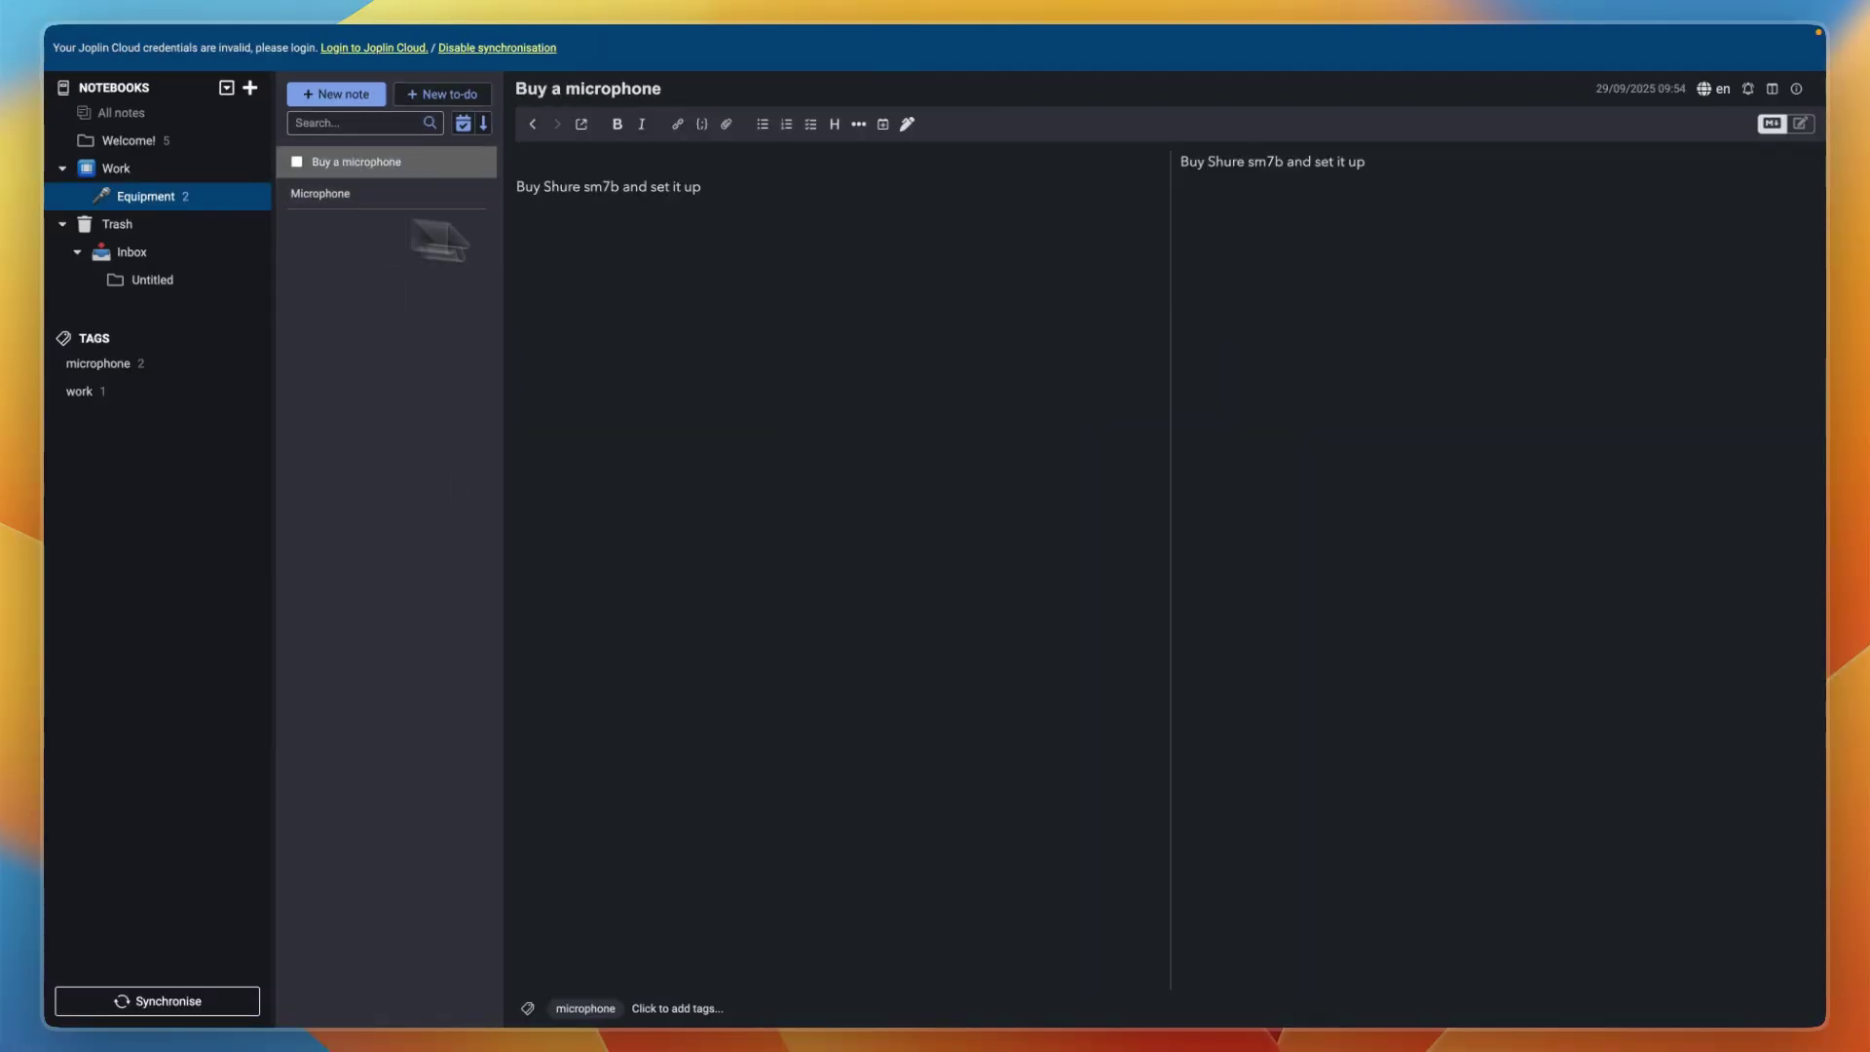
pyautogui.click(360, 188)
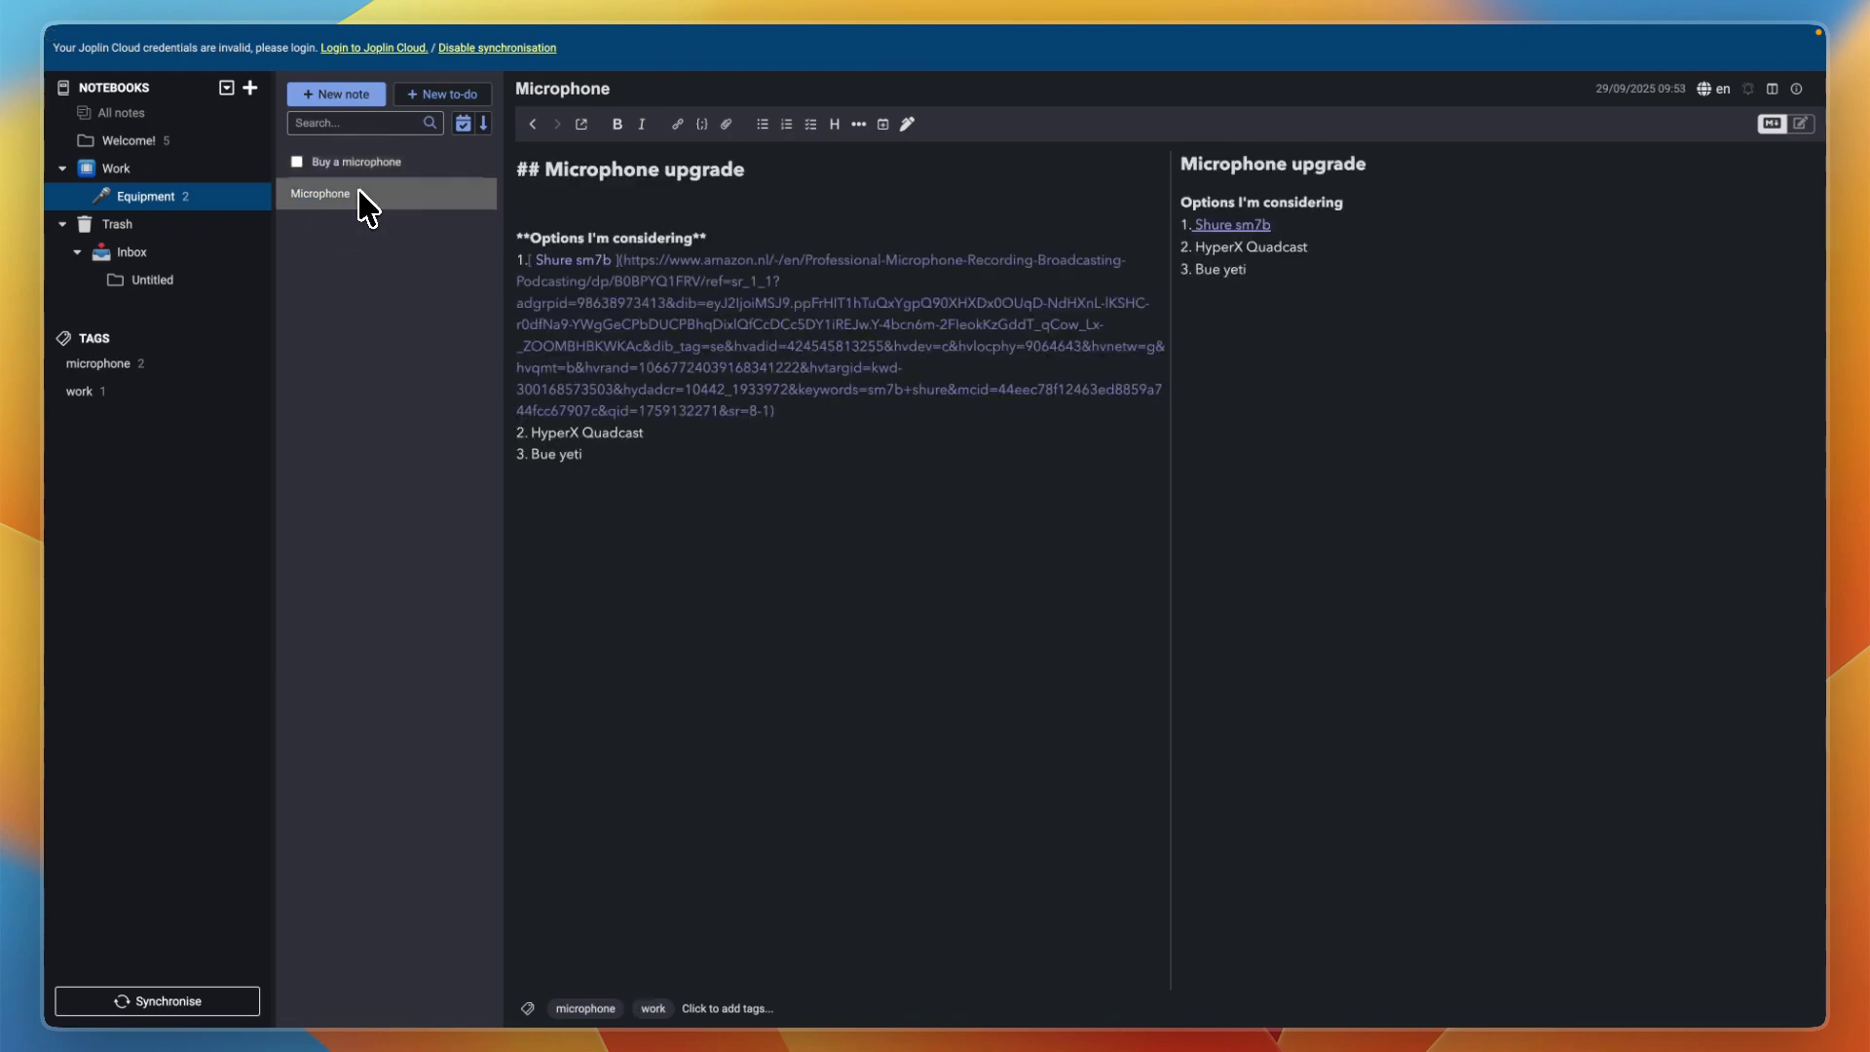
# Step: Paste a Markdown link to Microphone below the Buy a microphone text and follow it
pyautogui.rightClick(325, 198)
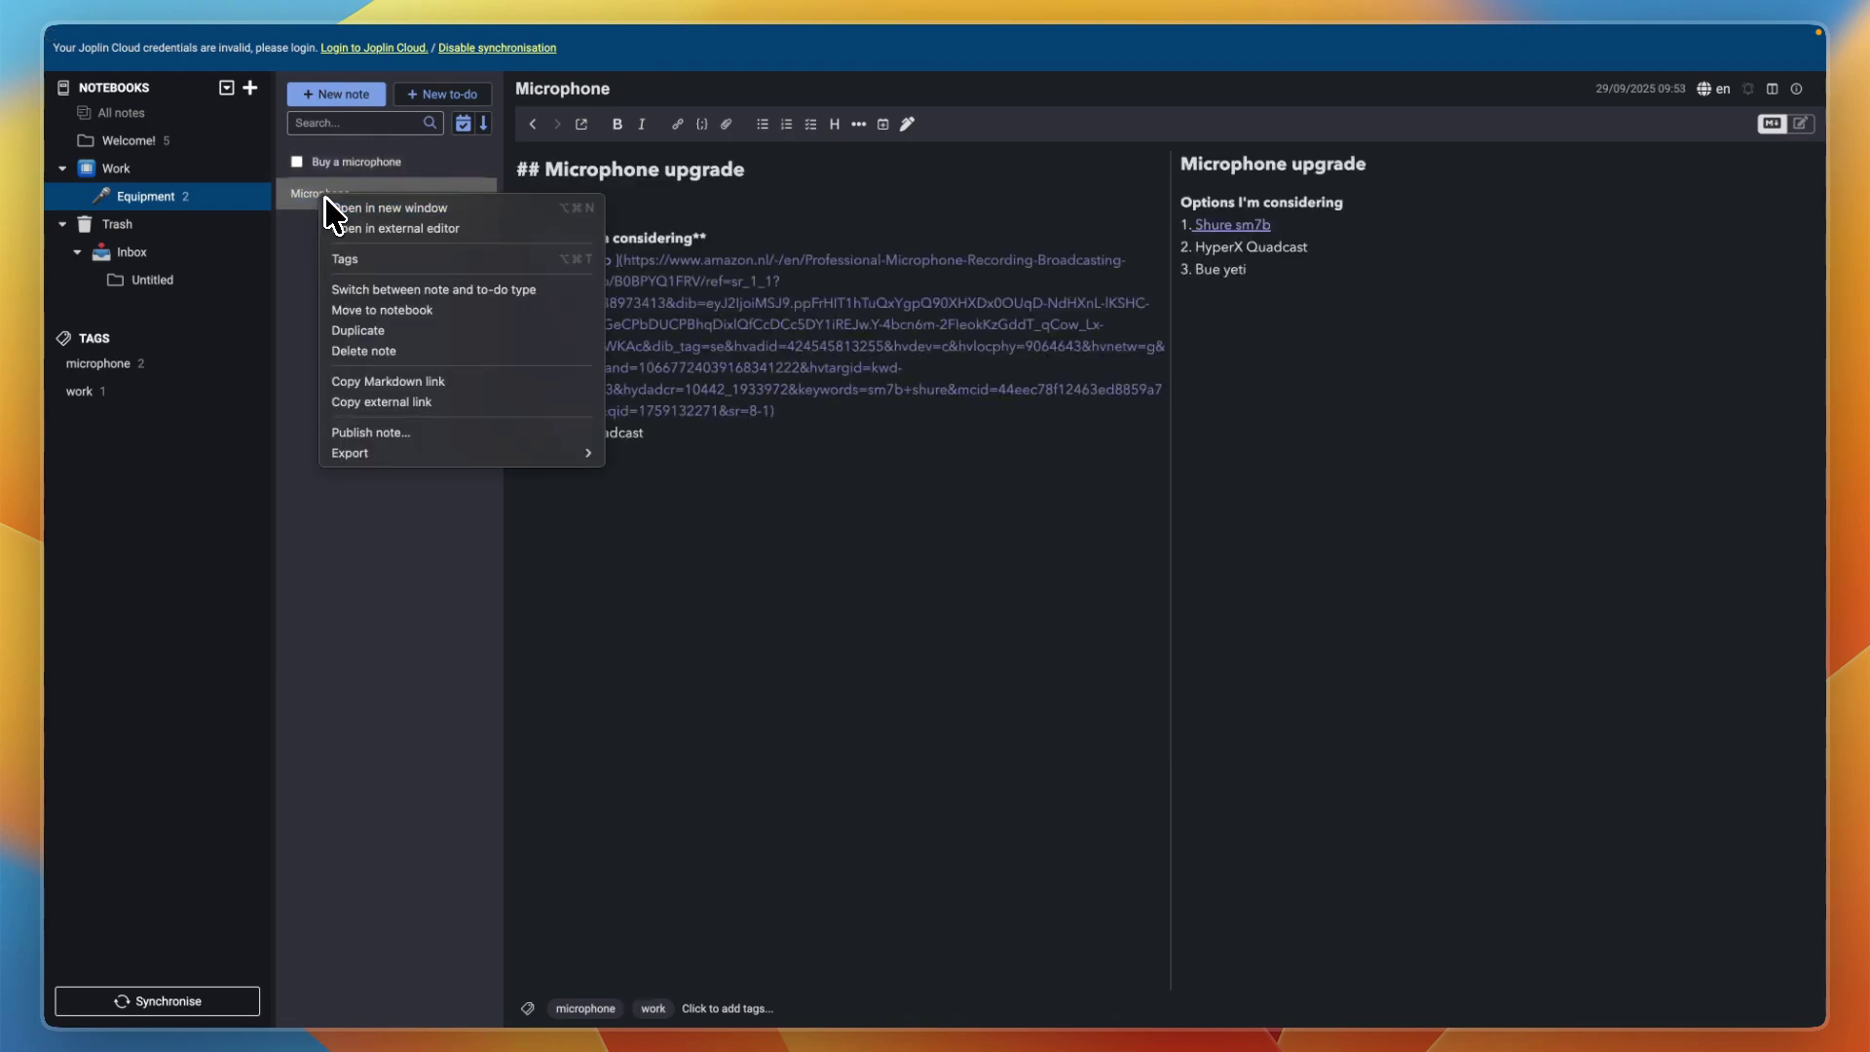
pyautogui.click(410, 383)
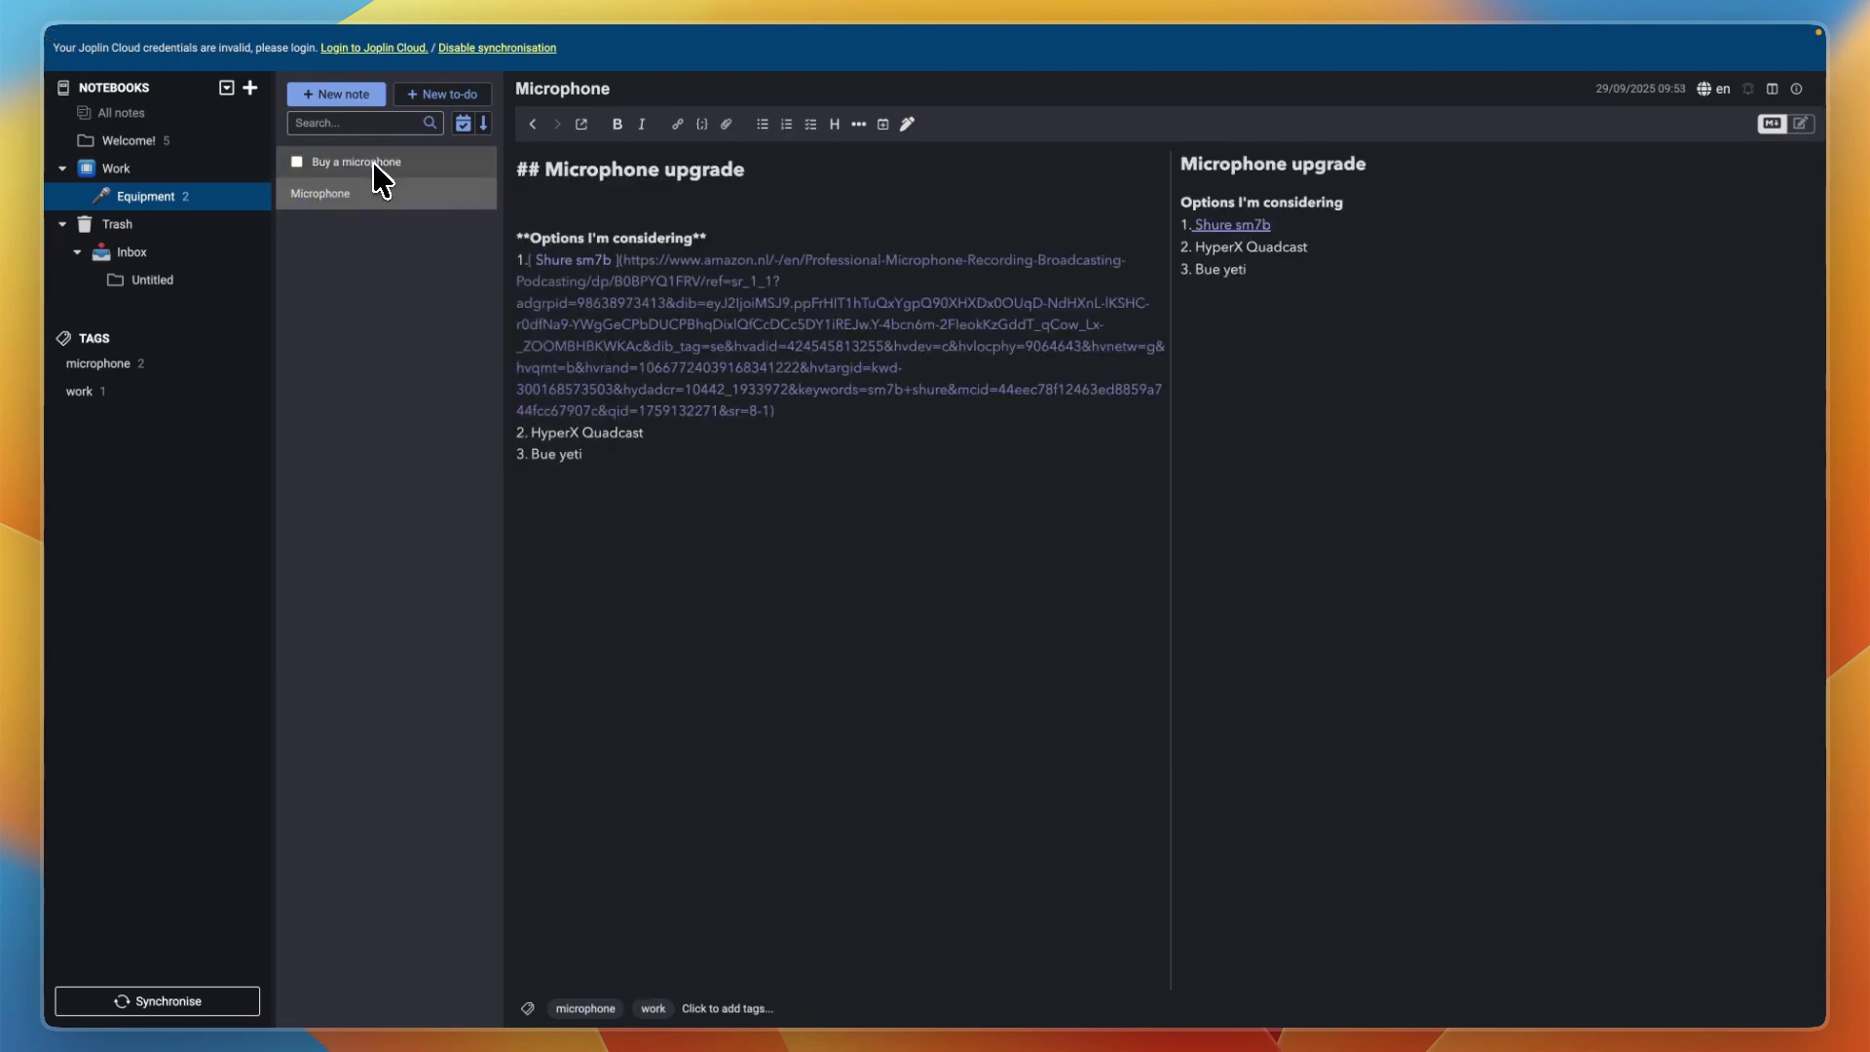
pyautogui.click(376, 163)
pyautogui.click(614, 289)
pyautogui.press('Return')
pyautogui.press('Return')
pyautogui.press('super+v')
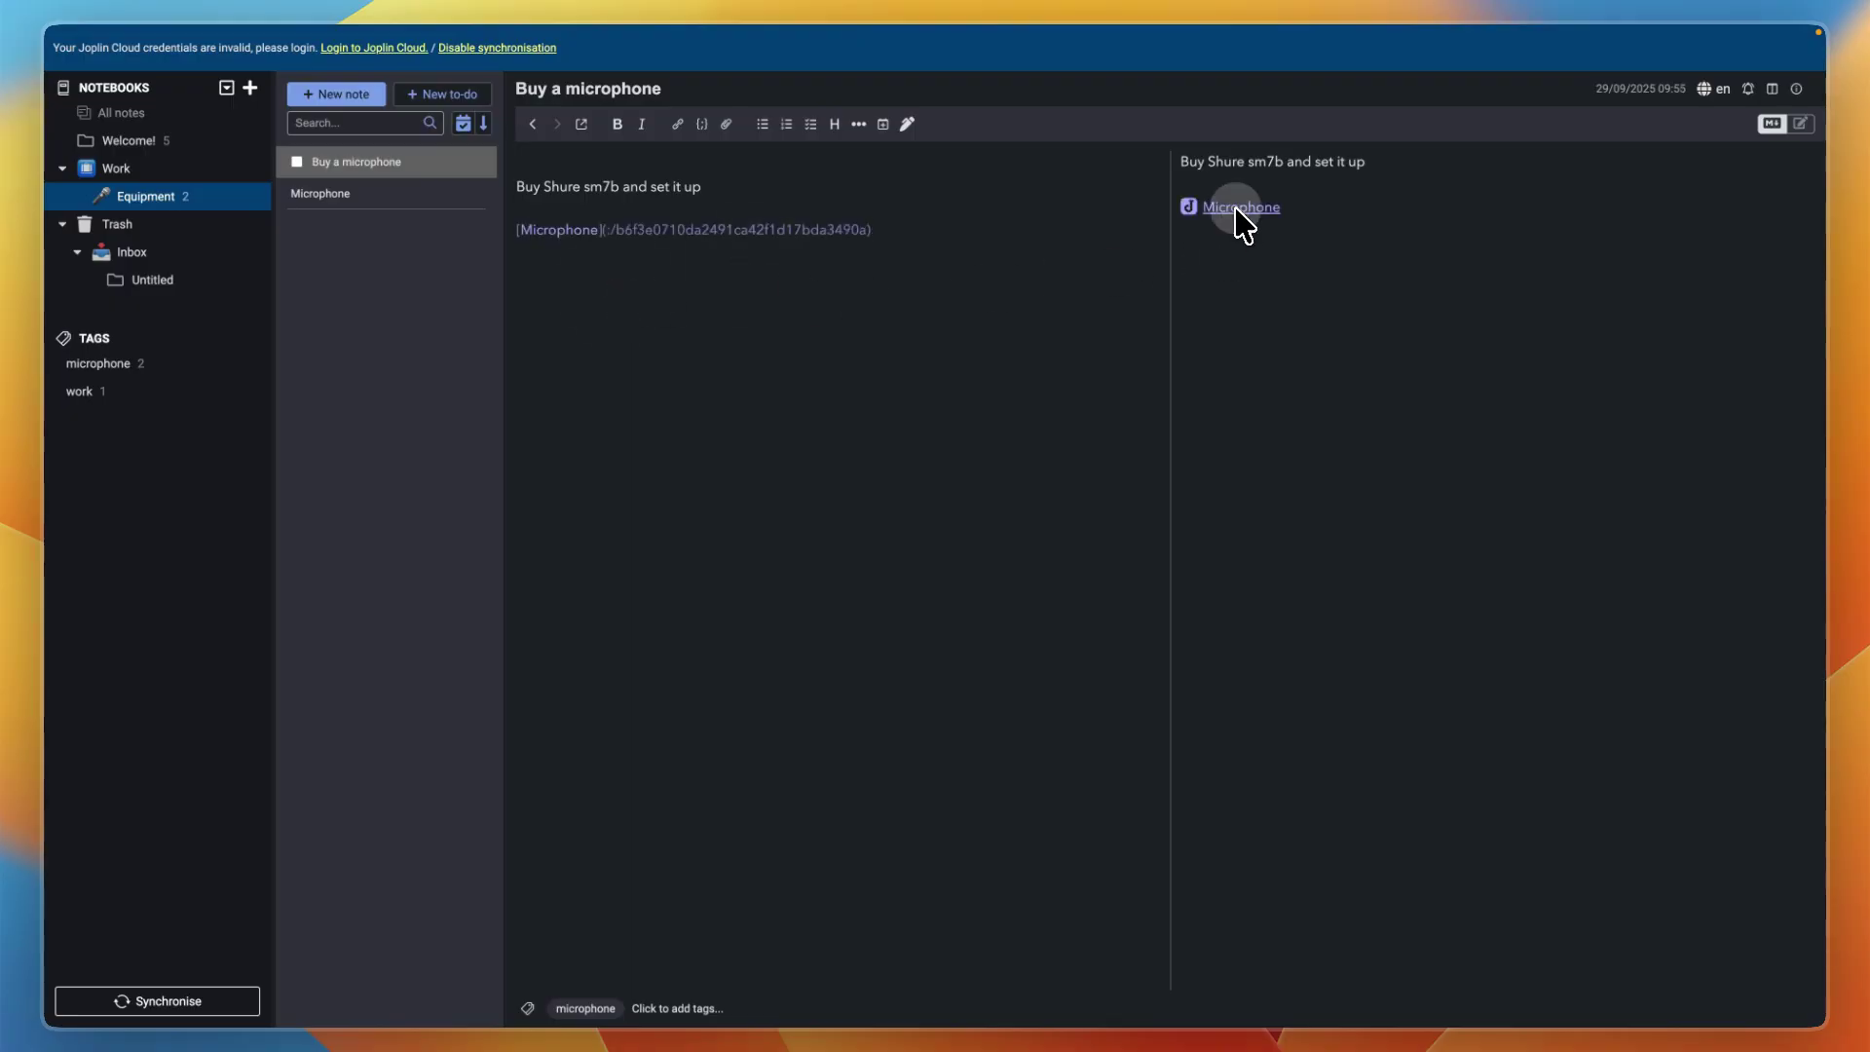
pyautogui.click(1239, 207)
# Step: Paste a Markdown link to Buy a microphone below the Microphone options list and test it
pyautogui.rightClick(403, 163)
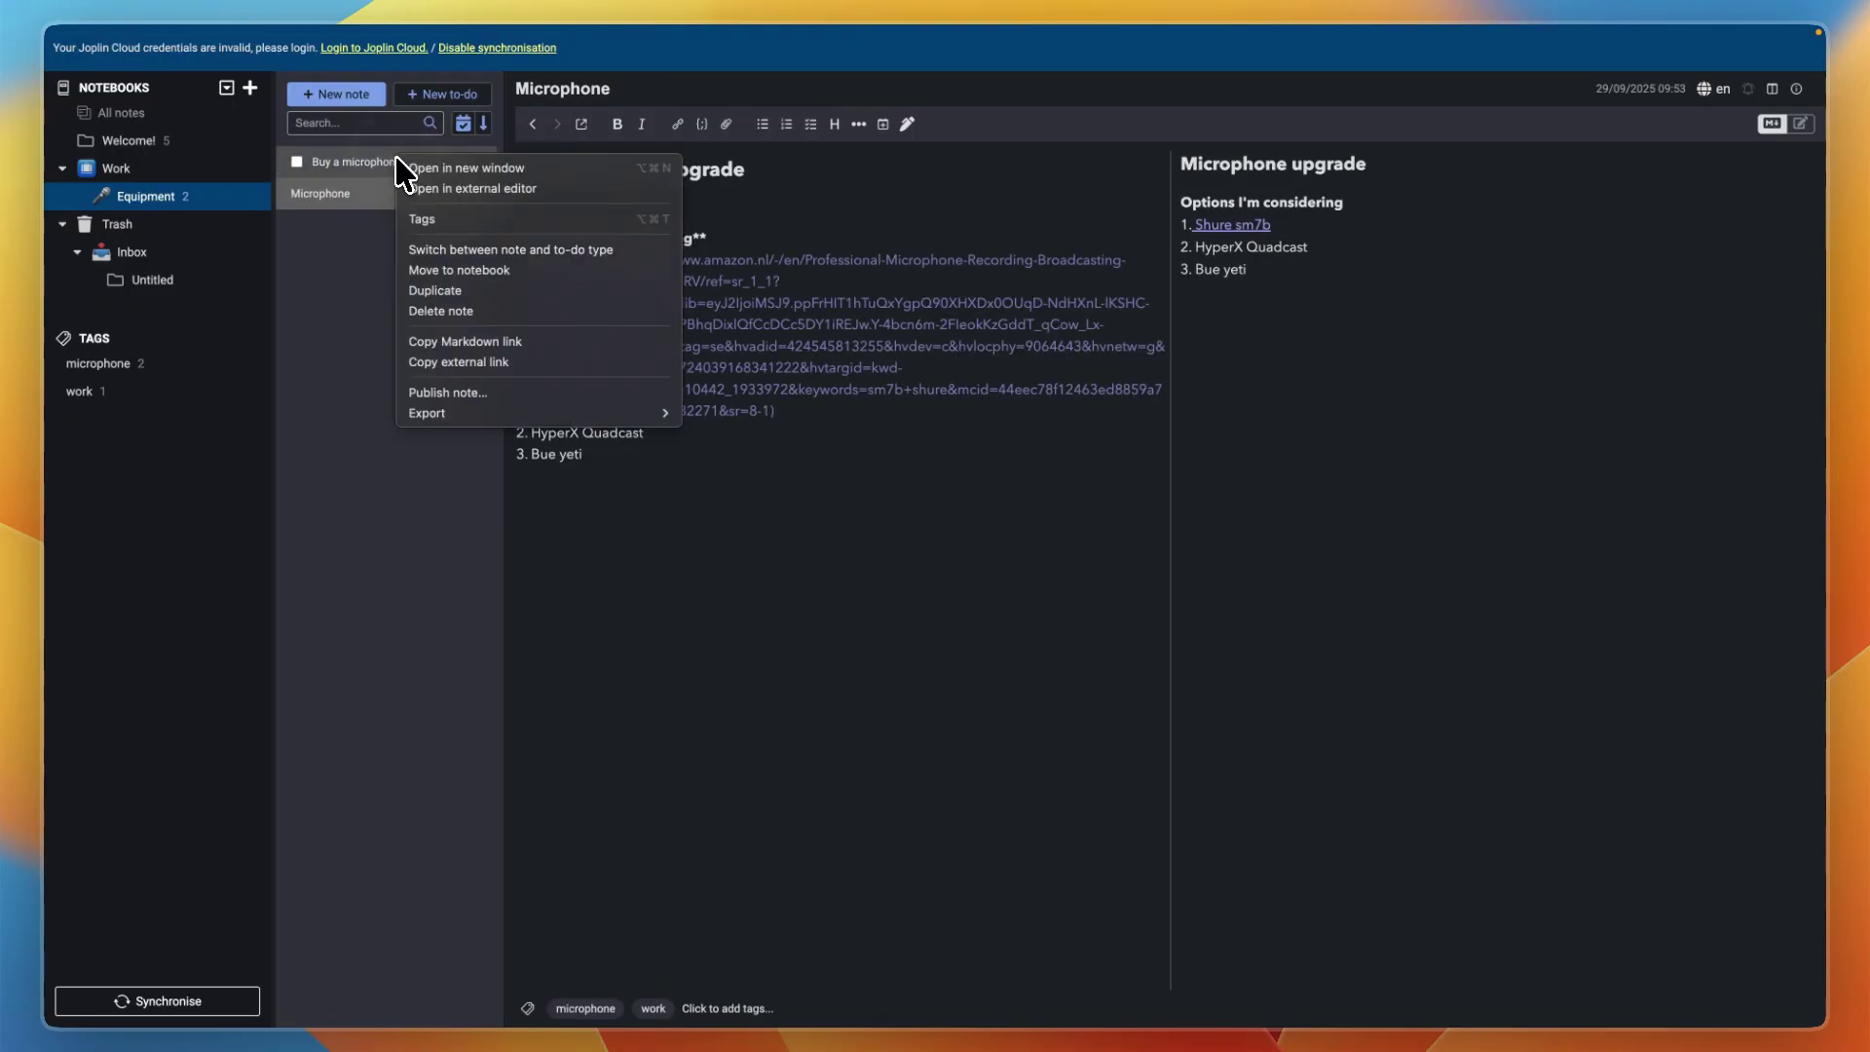
pyautogui.click(441, 341)
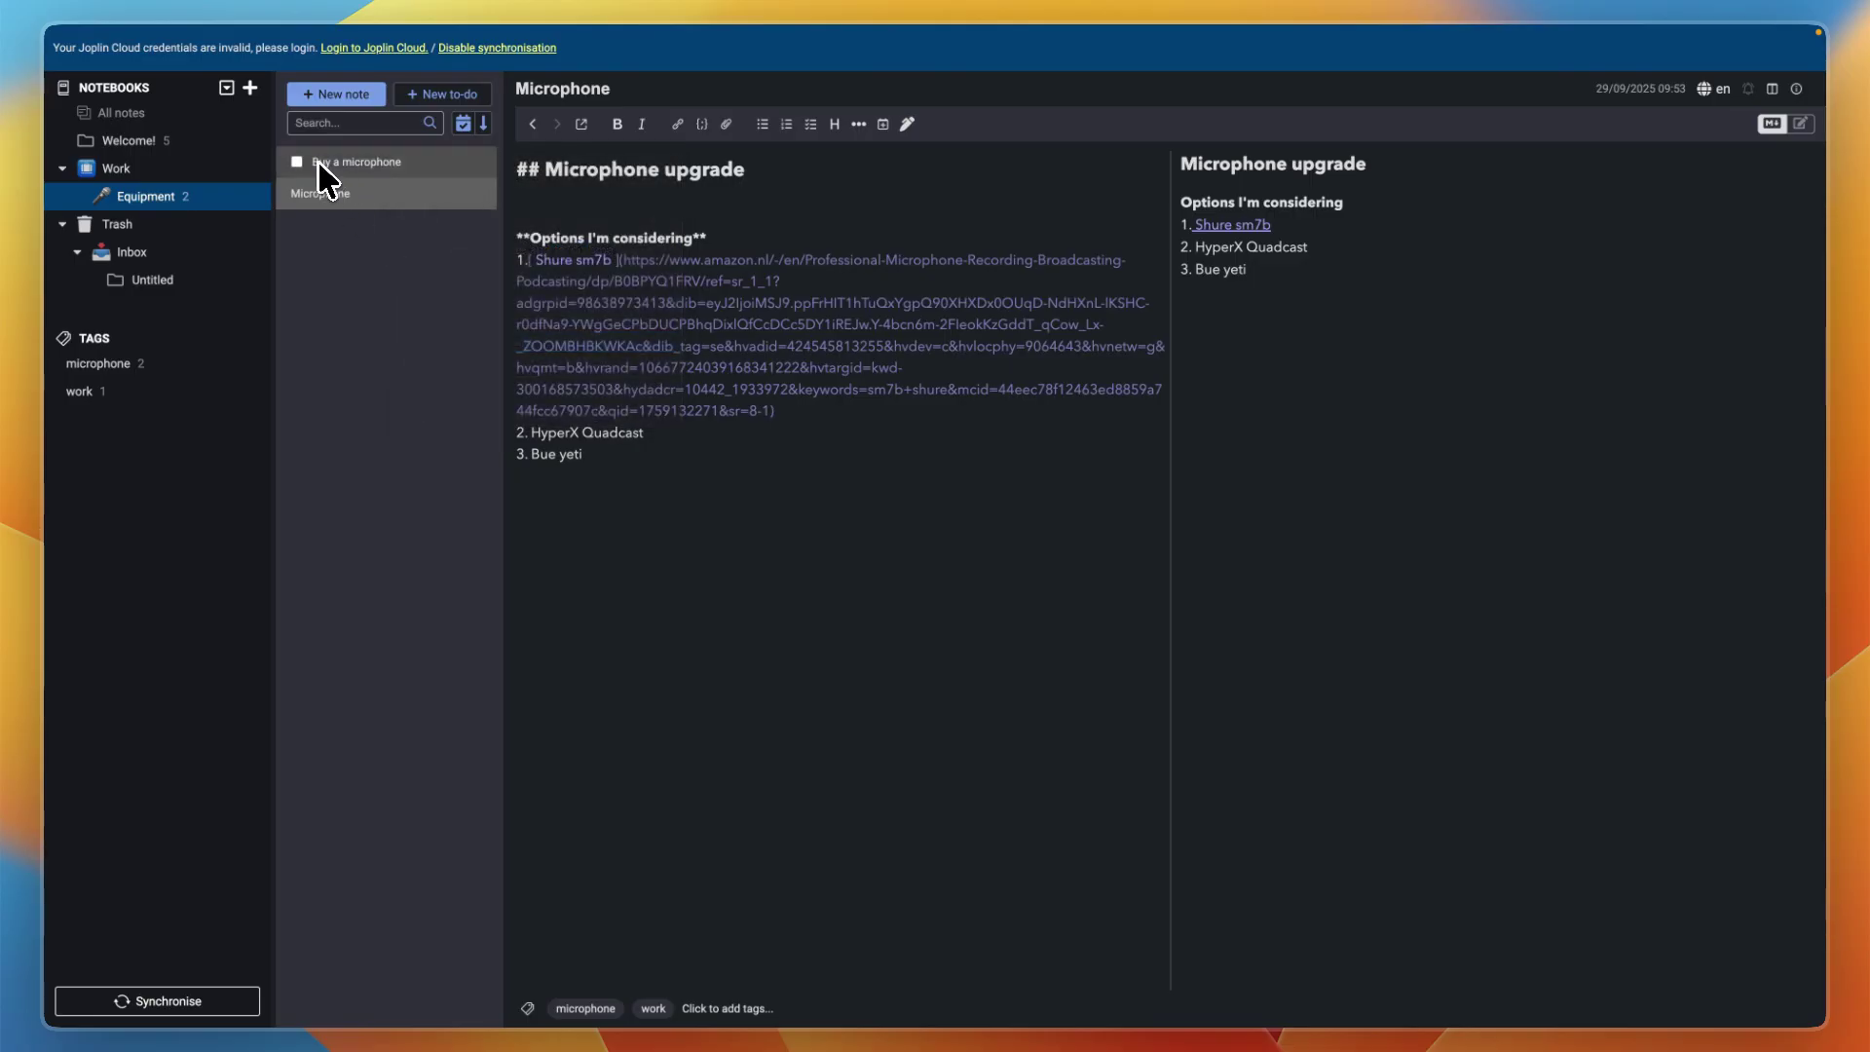
pyautogui.click(608, 506)
pyautogui.hotkey('ctrl', 'v')
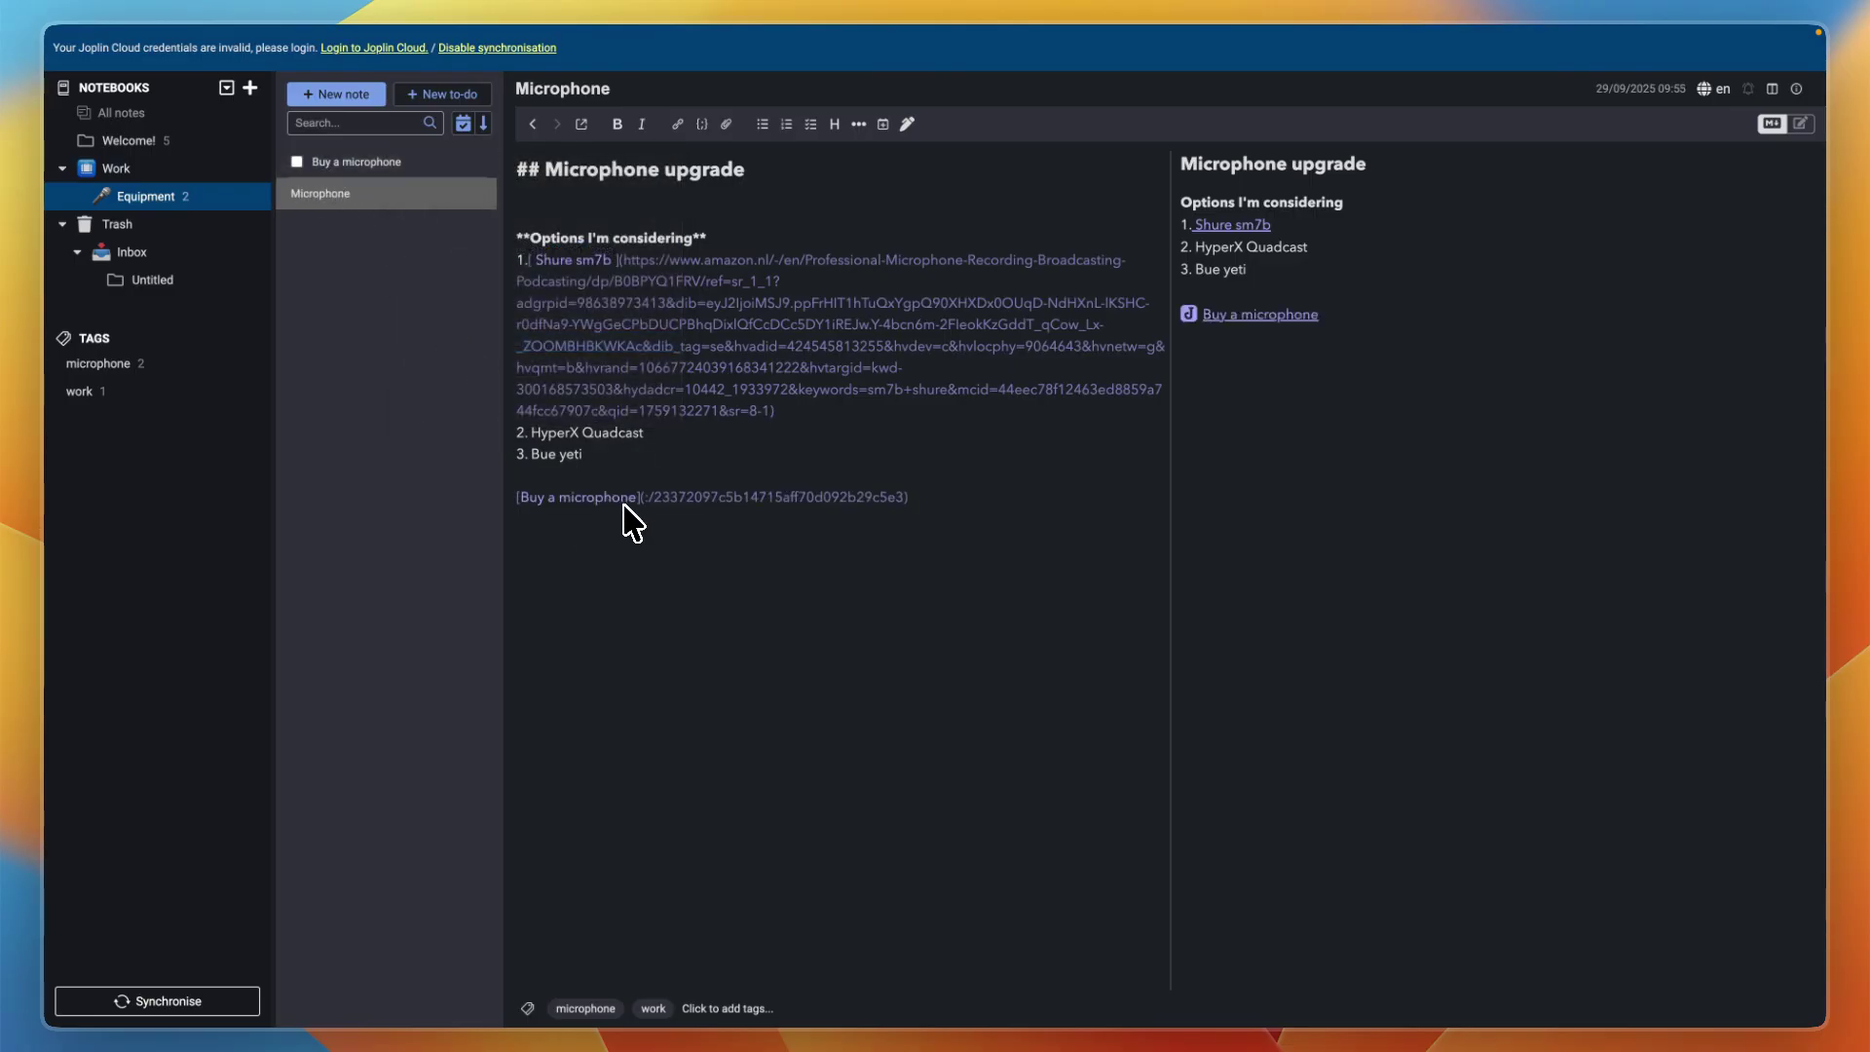
pyautogui.click(1243, 315)
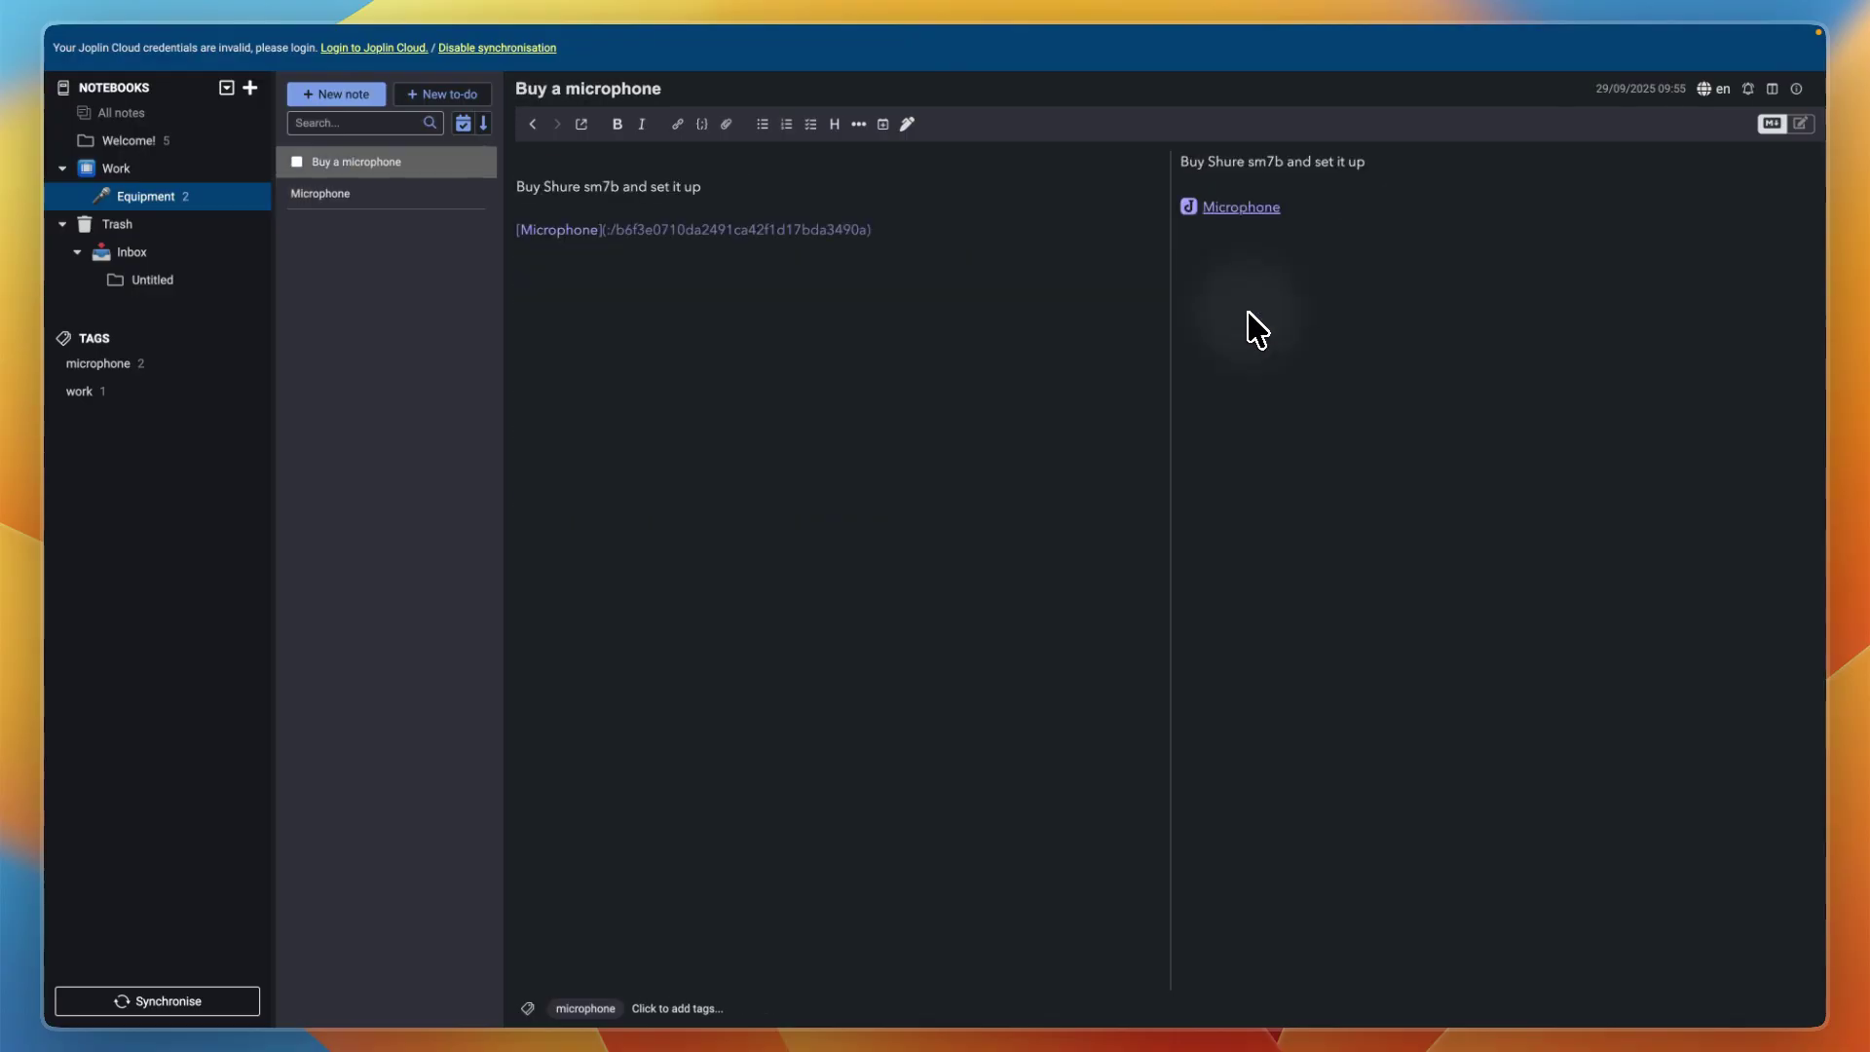
# Step: Mark the Buy a microphone to-do done and move it to the trash
pyautogui.click(297, 163)
pyautogui.rightClick(366, 192)
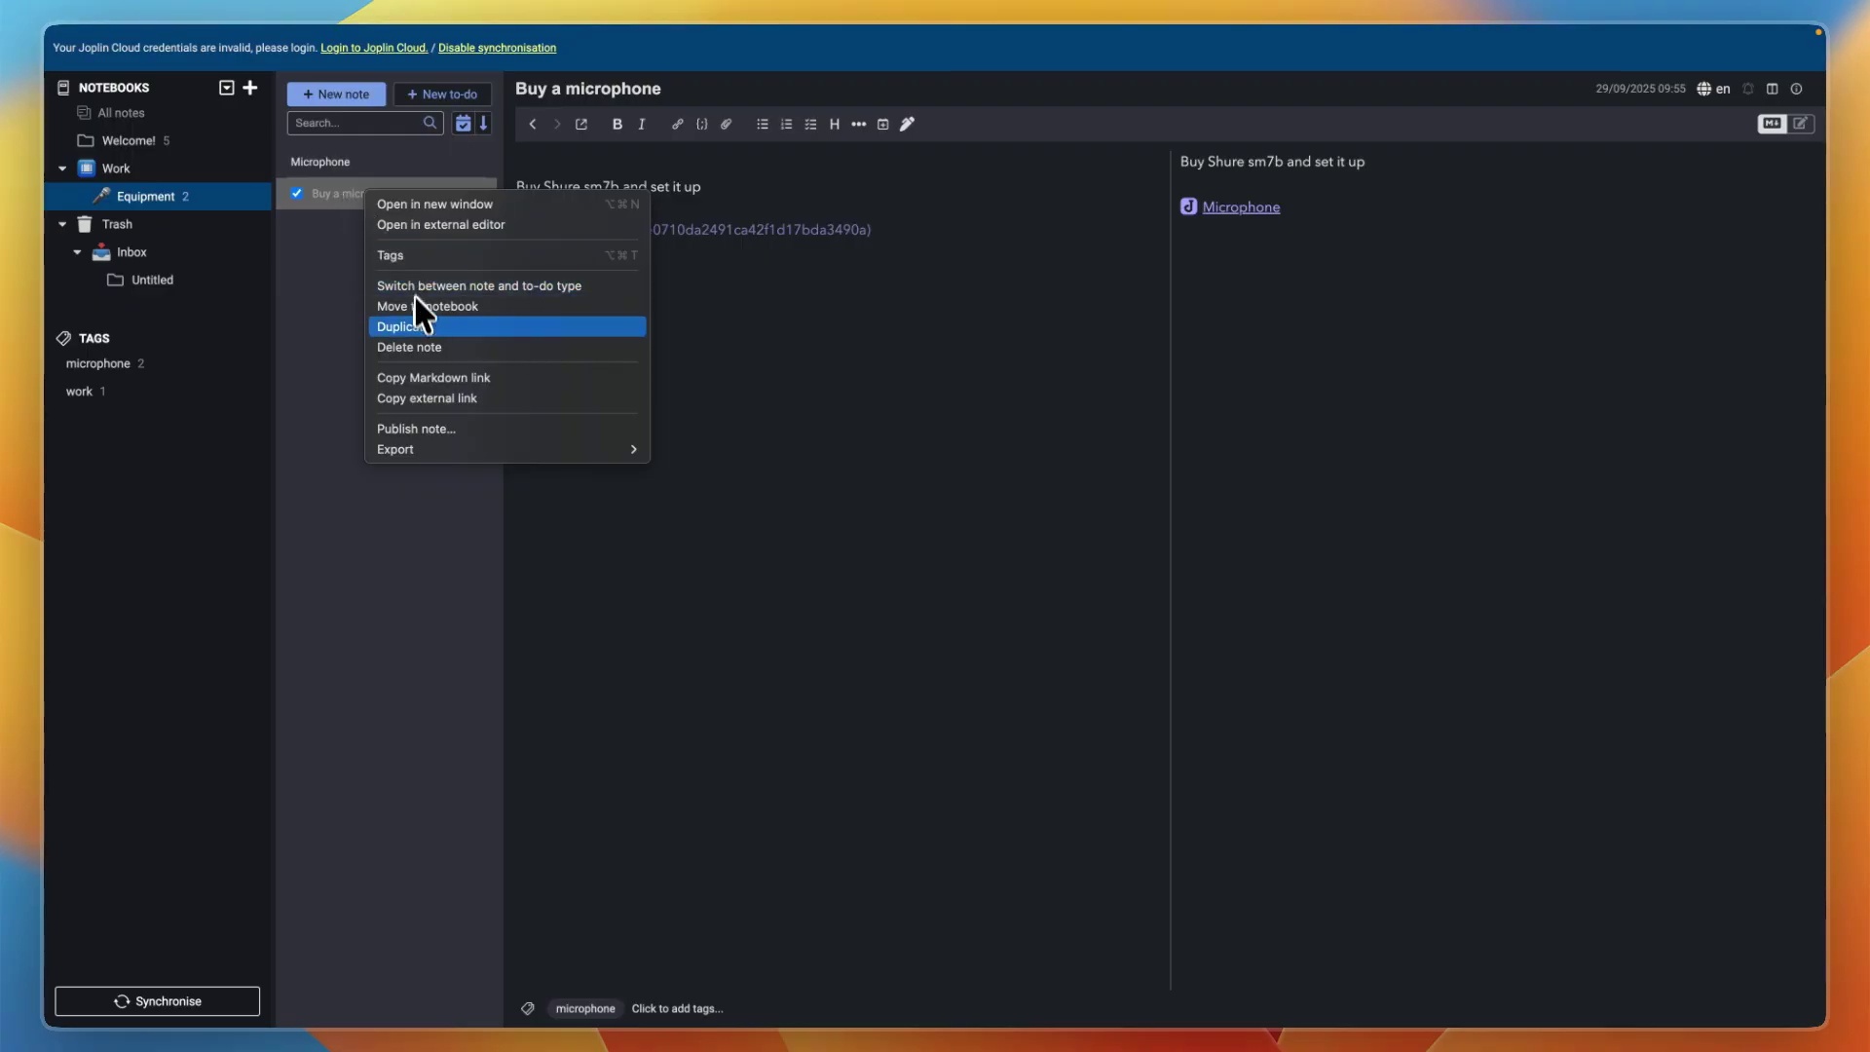
pyautogui.click(409, 348)
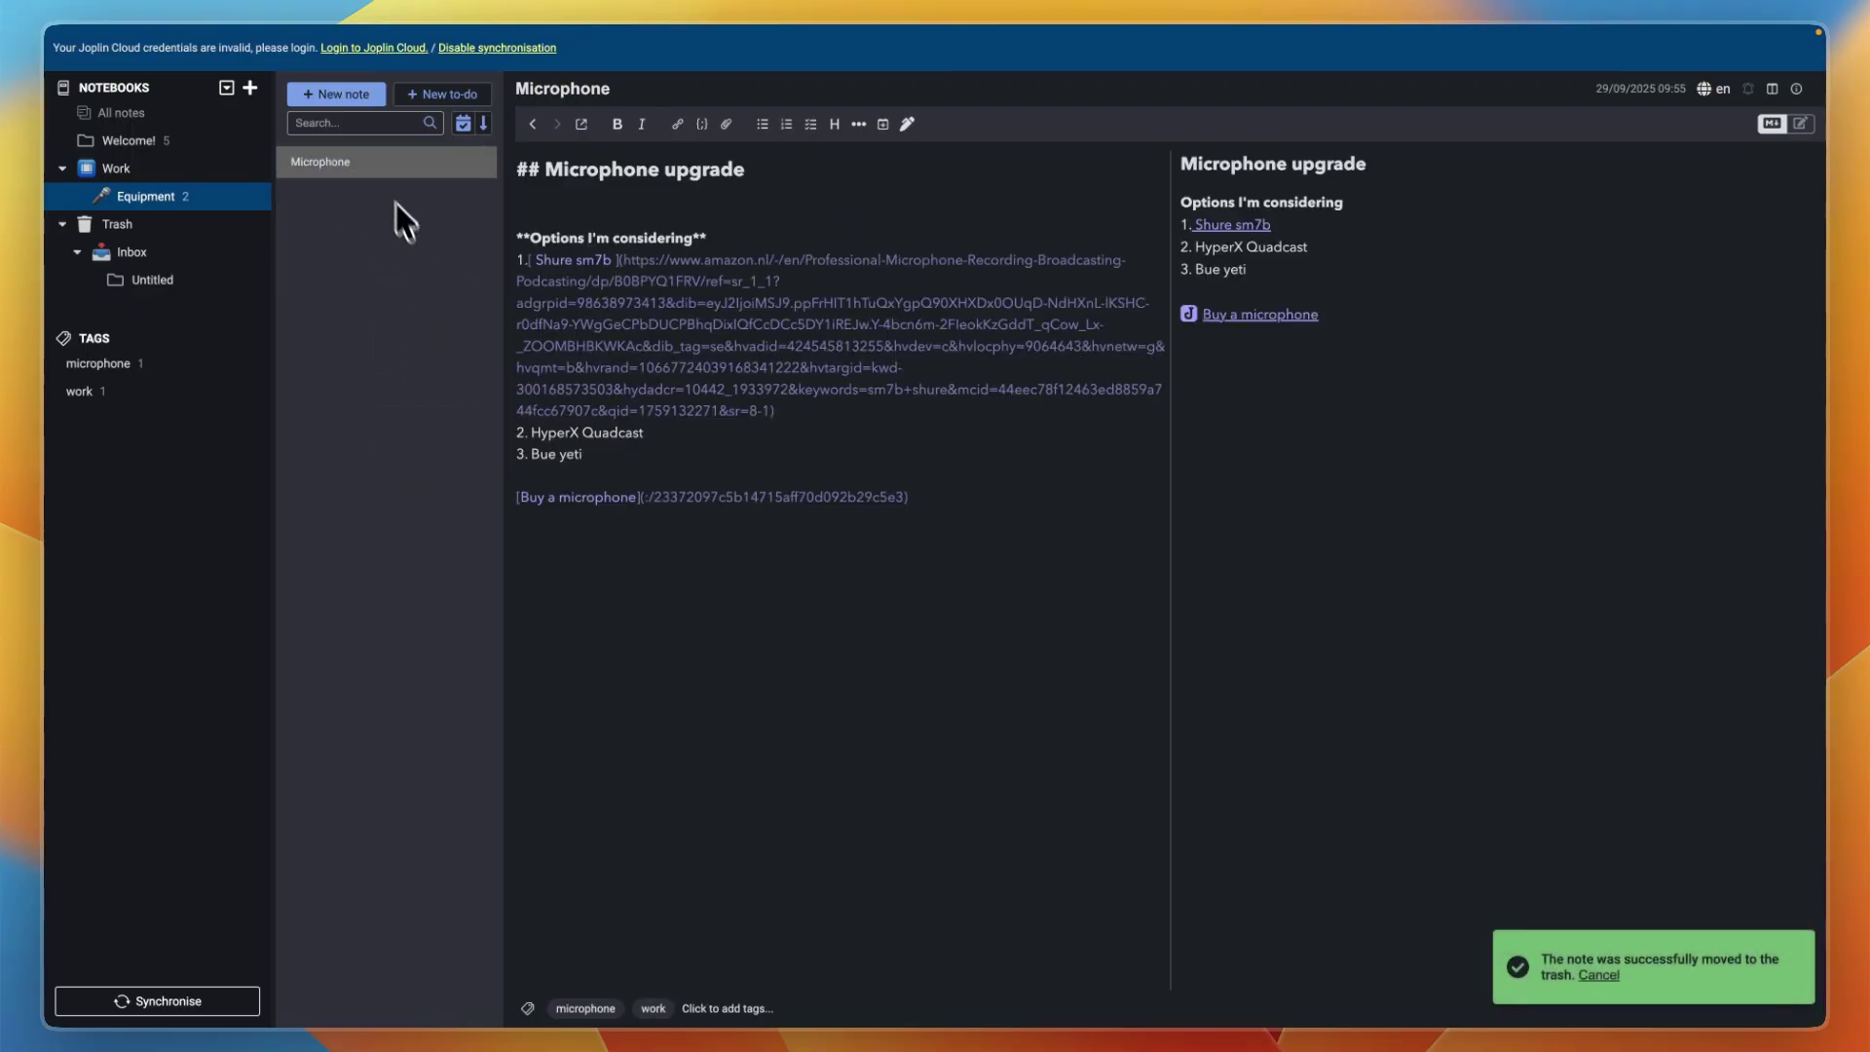
# Step: Delete the broken Buy a microphone link line from the Microphone note
pyautogui.moveTo(584, 454); pyautogui.dragTo(908, 496)
pyautogui.press('BackSpace')
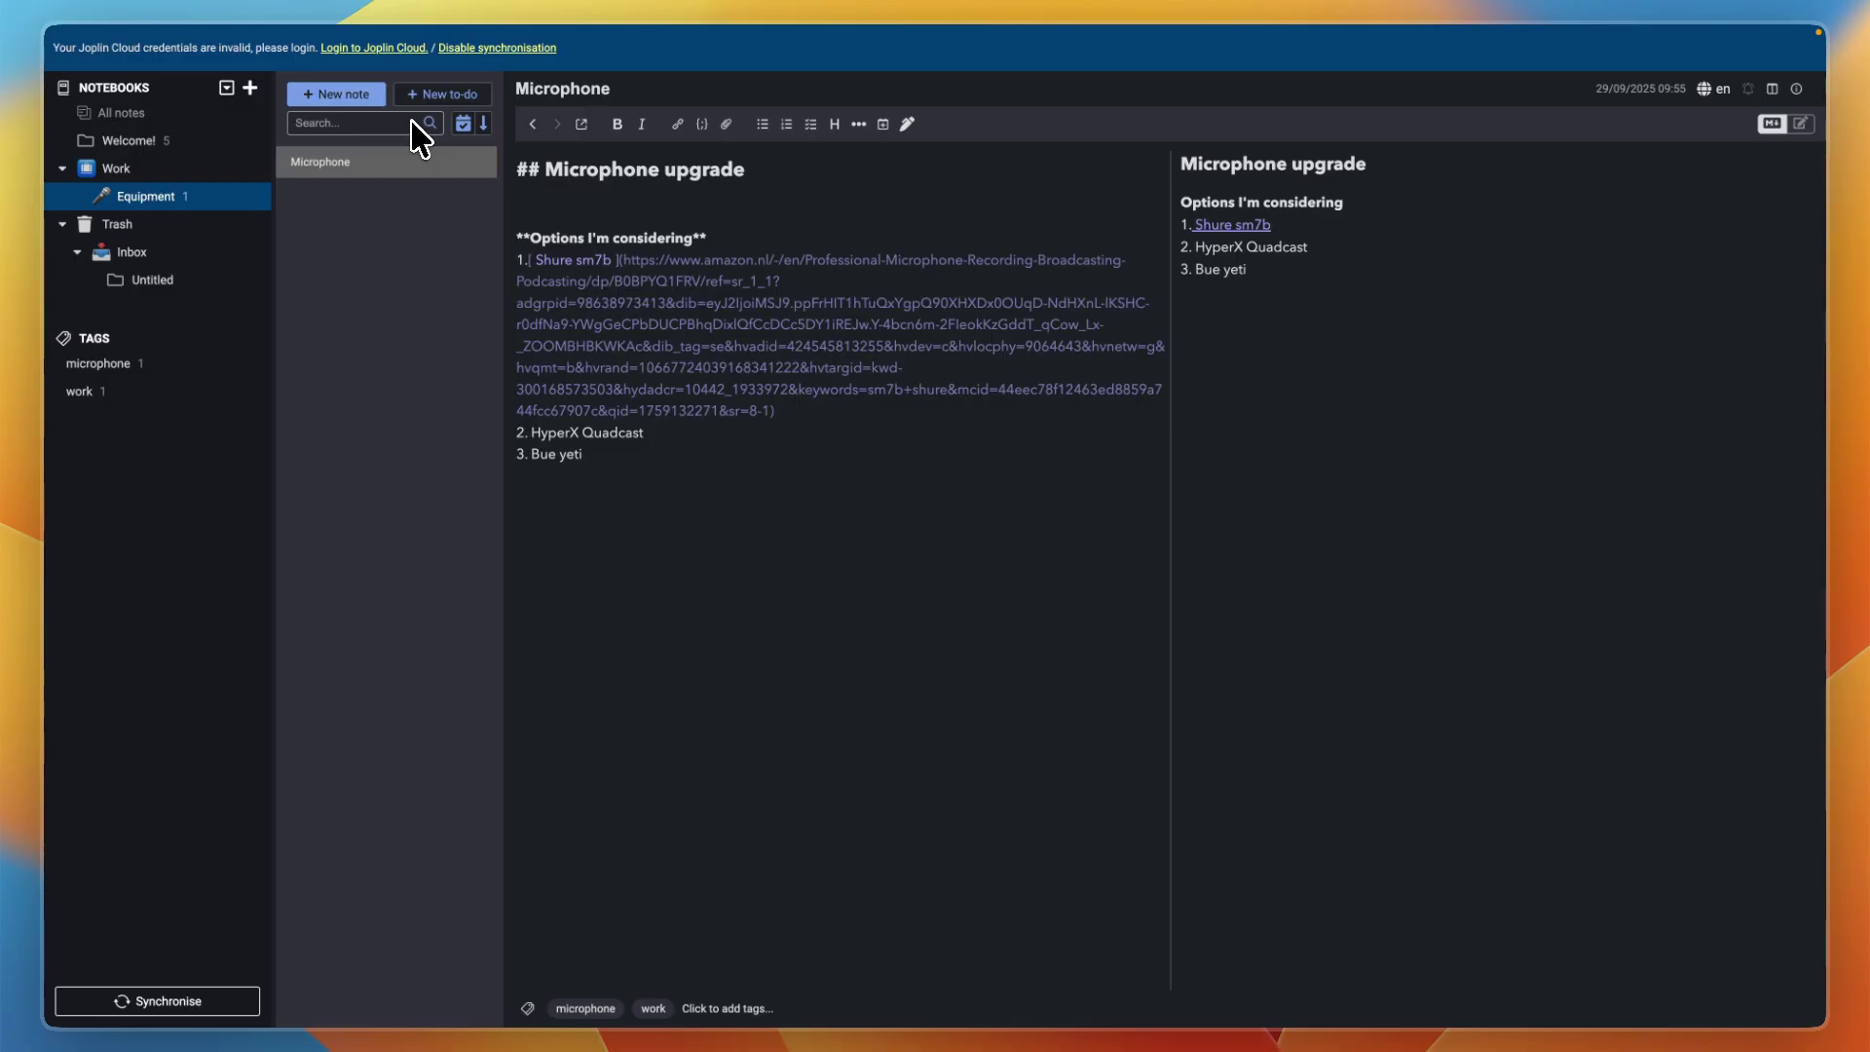
pyautogui.click(168, 172)
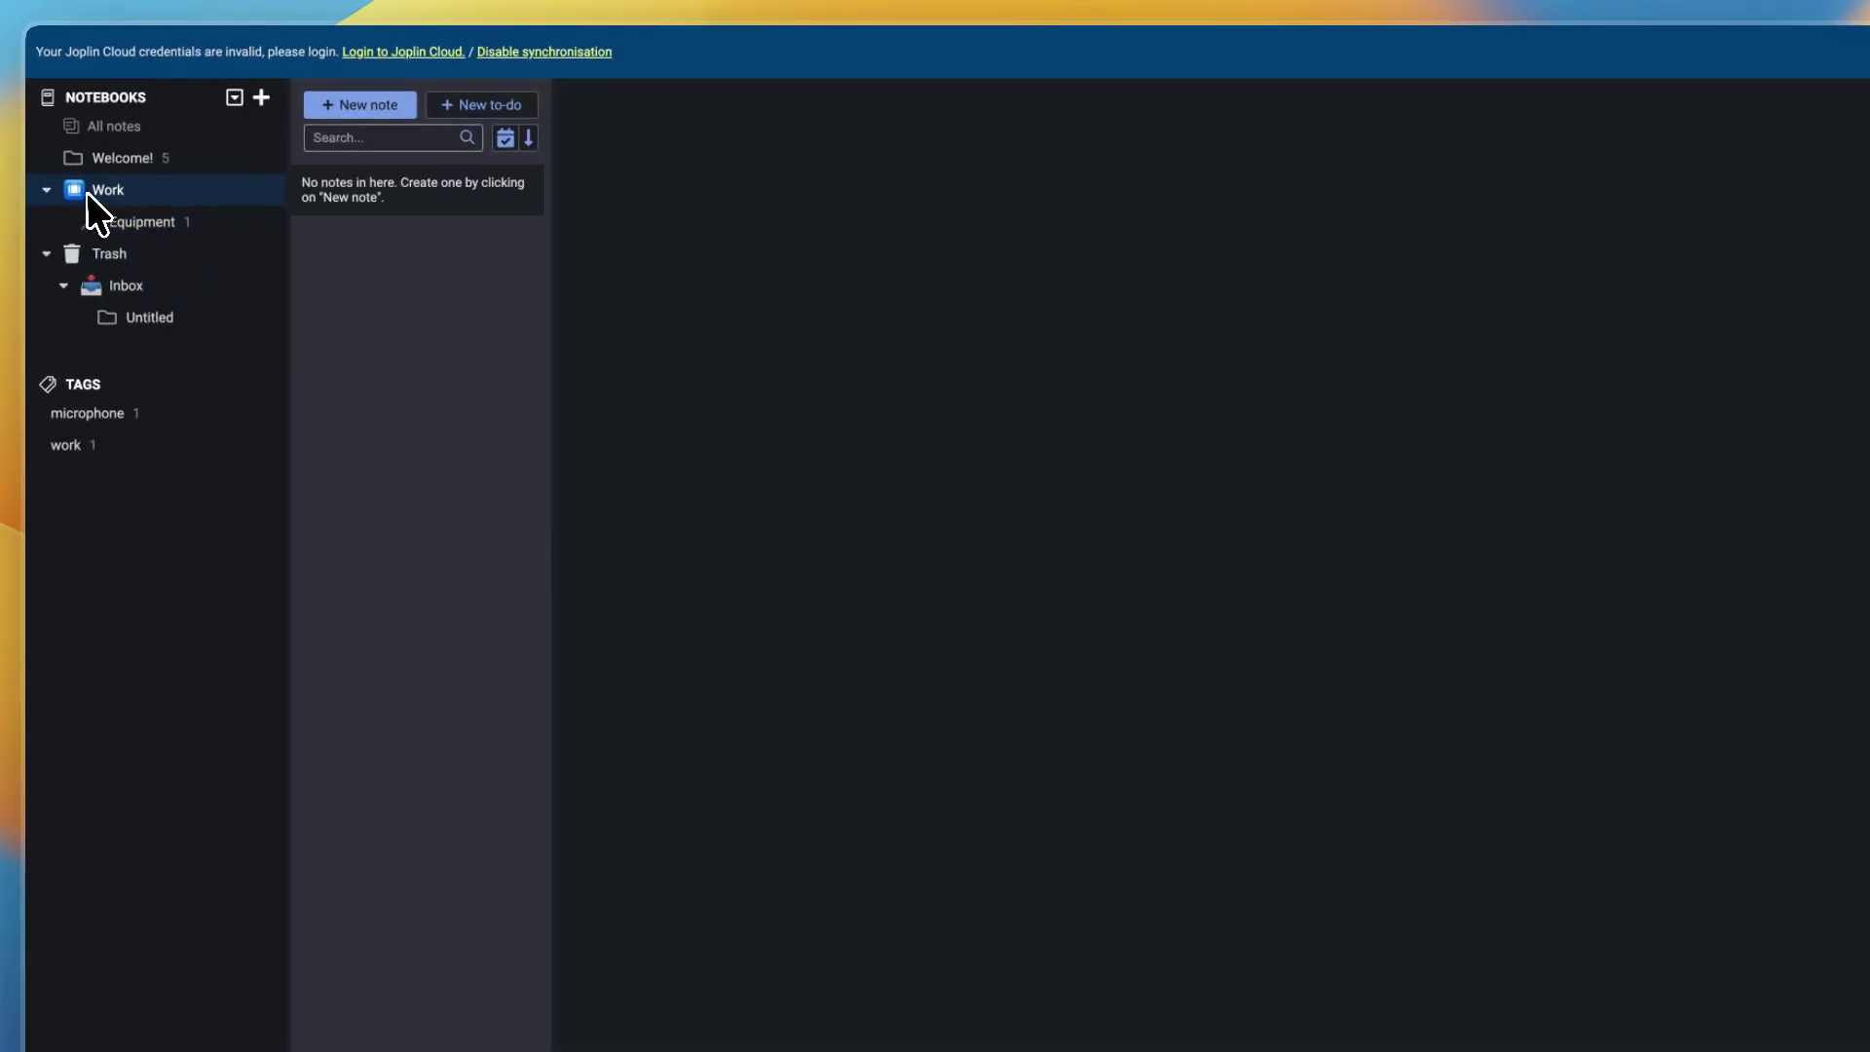
pyautogui.click(122, 224)
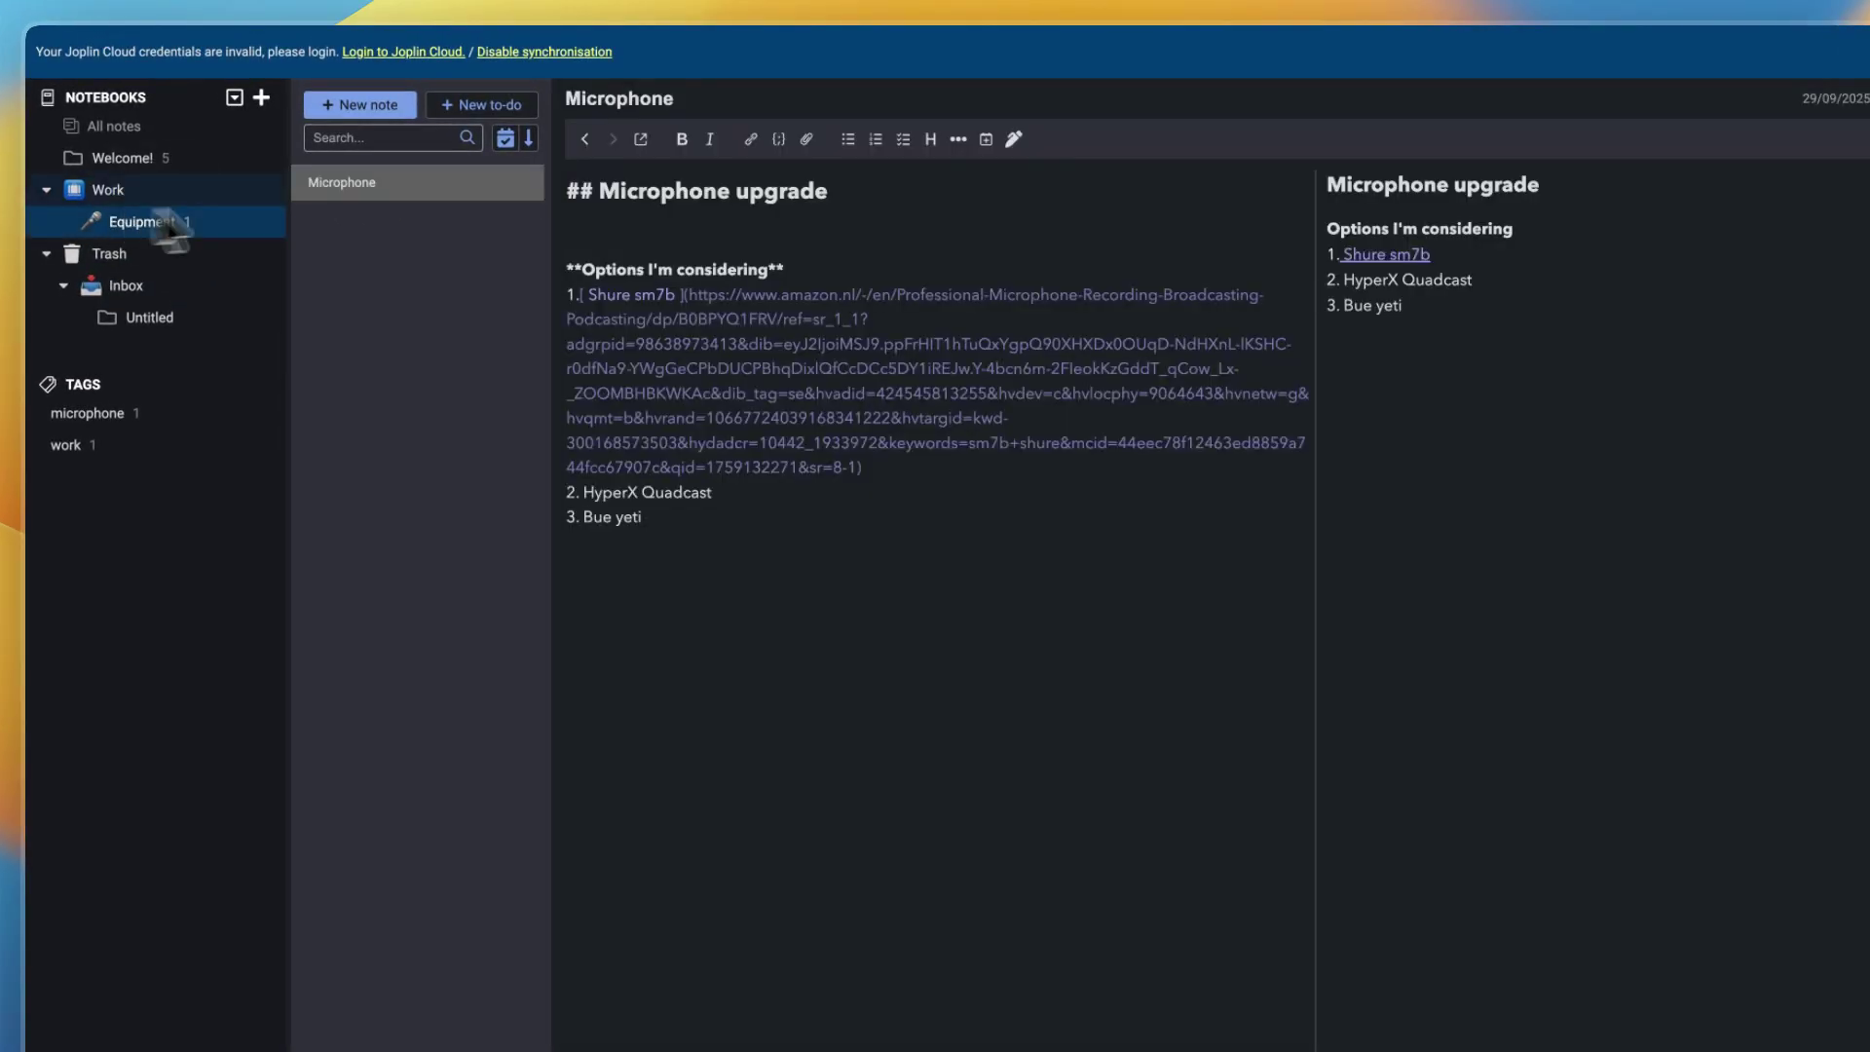
pyautogui.click(138, 126)
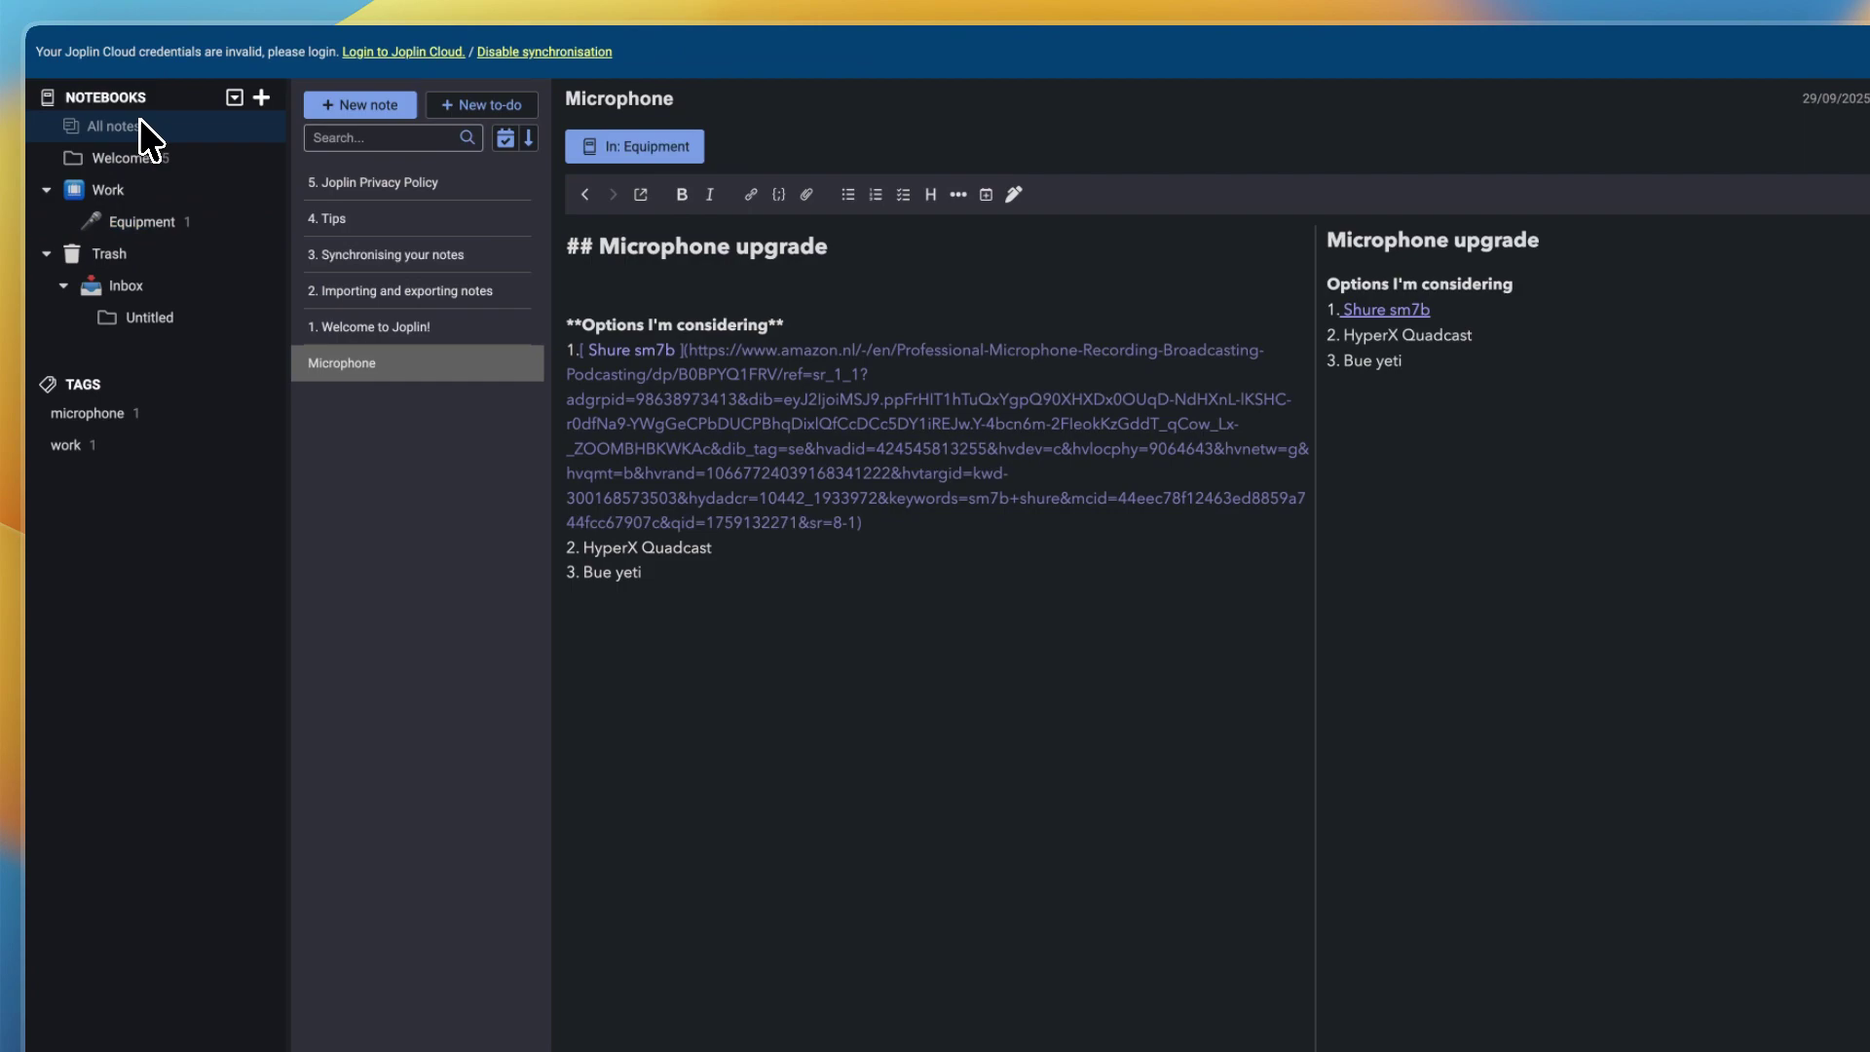
pyautogui.click(360, 138)
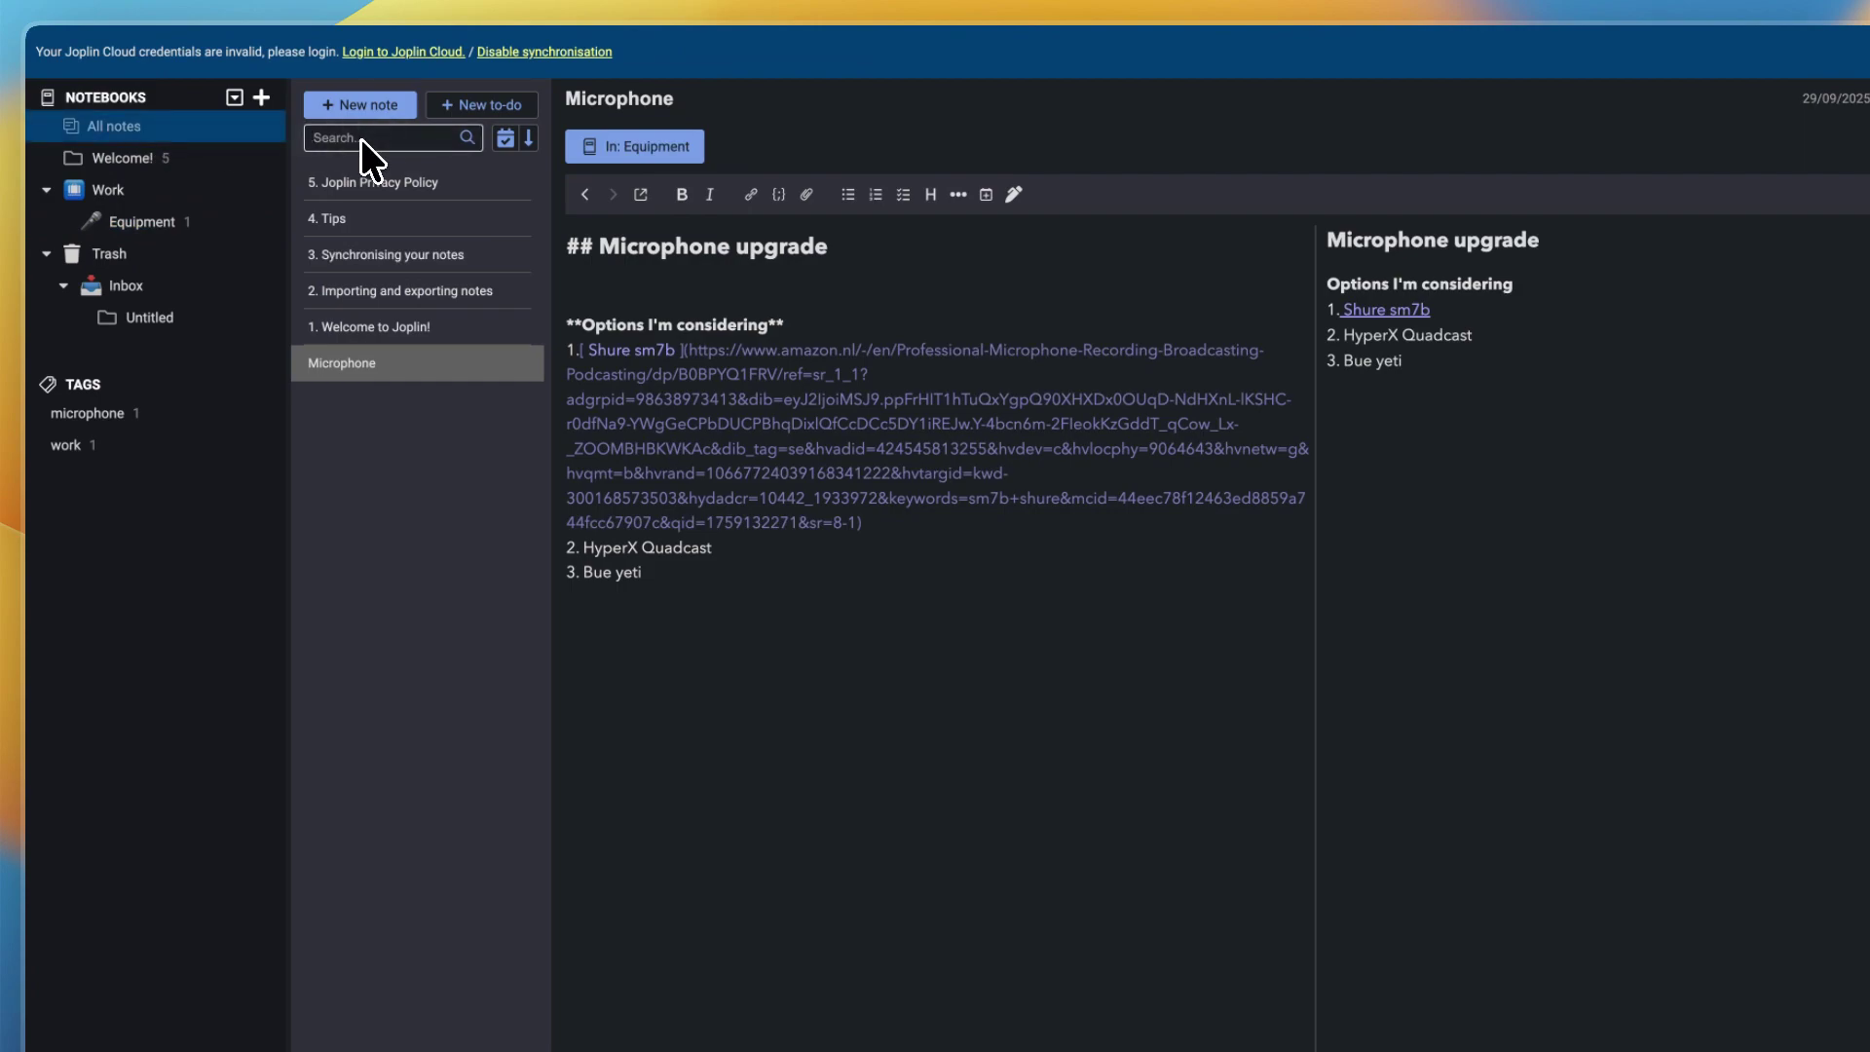
pyautogui.write('microp')
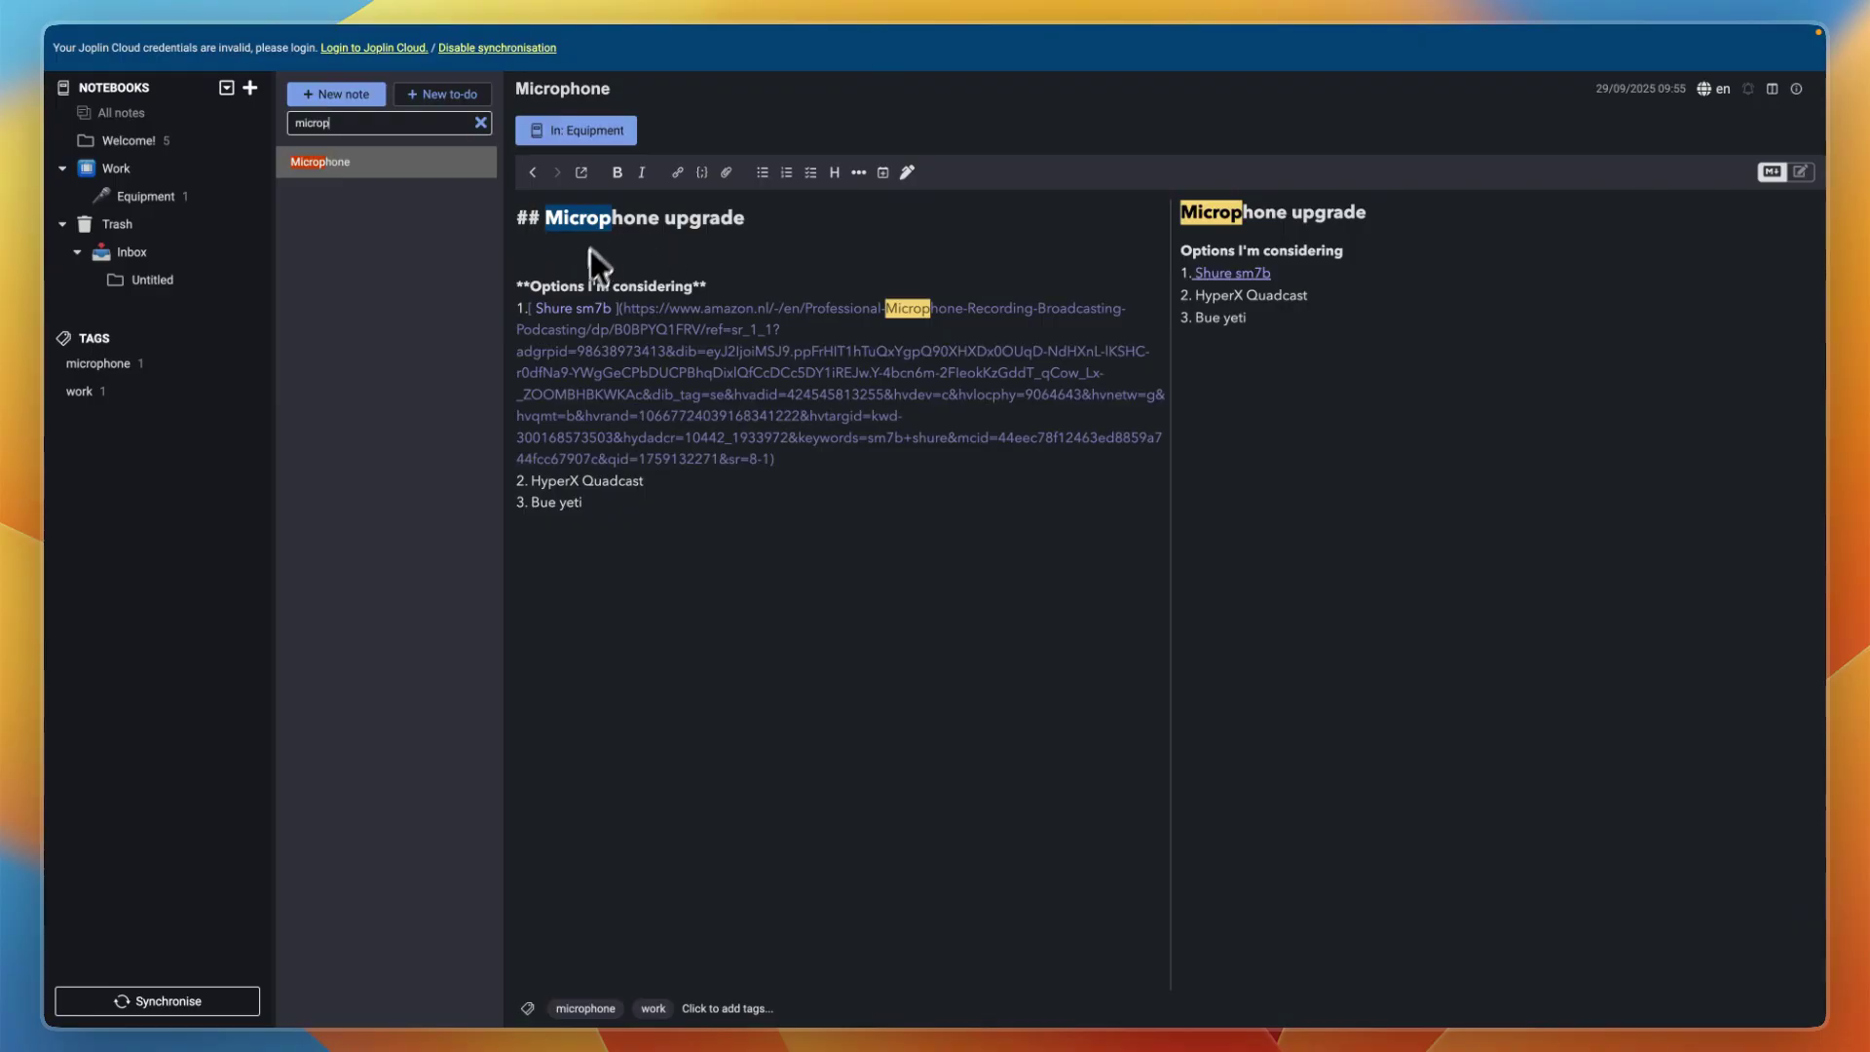
pyautogui.doubleClick(399, 126)
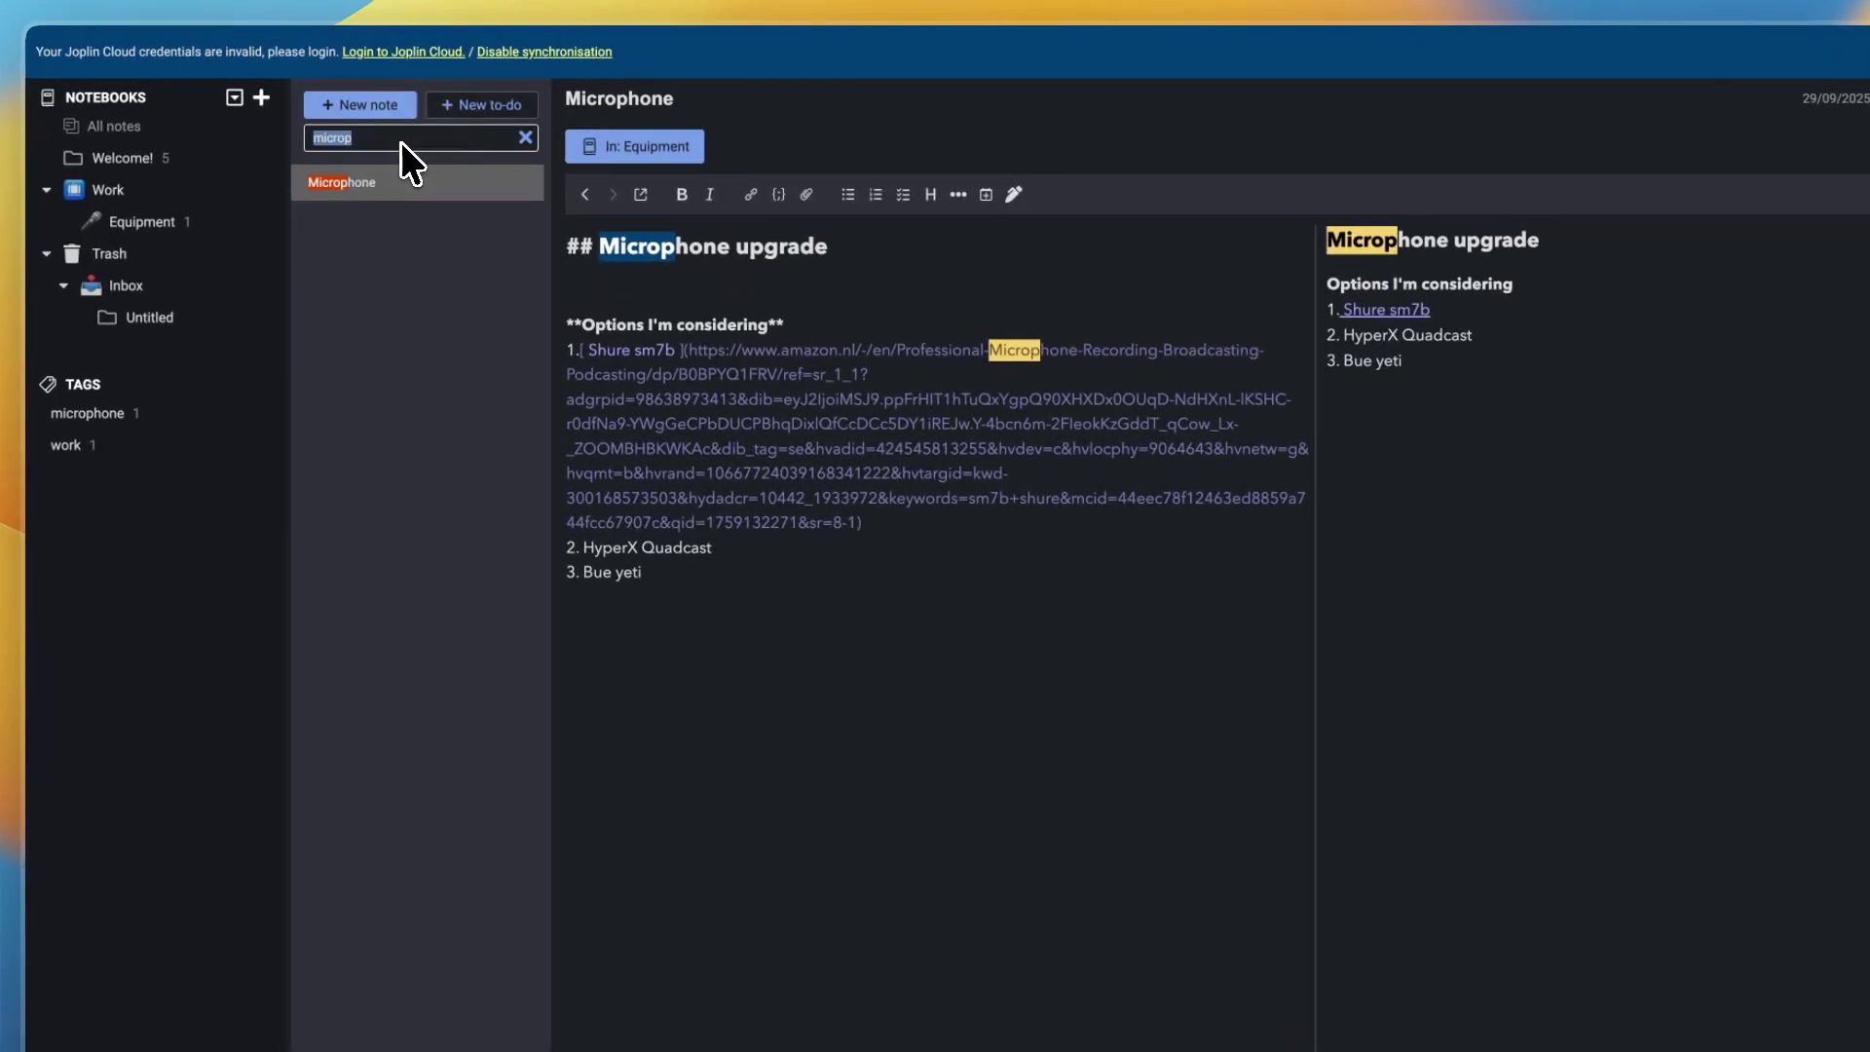
pyautogui.write('shure')
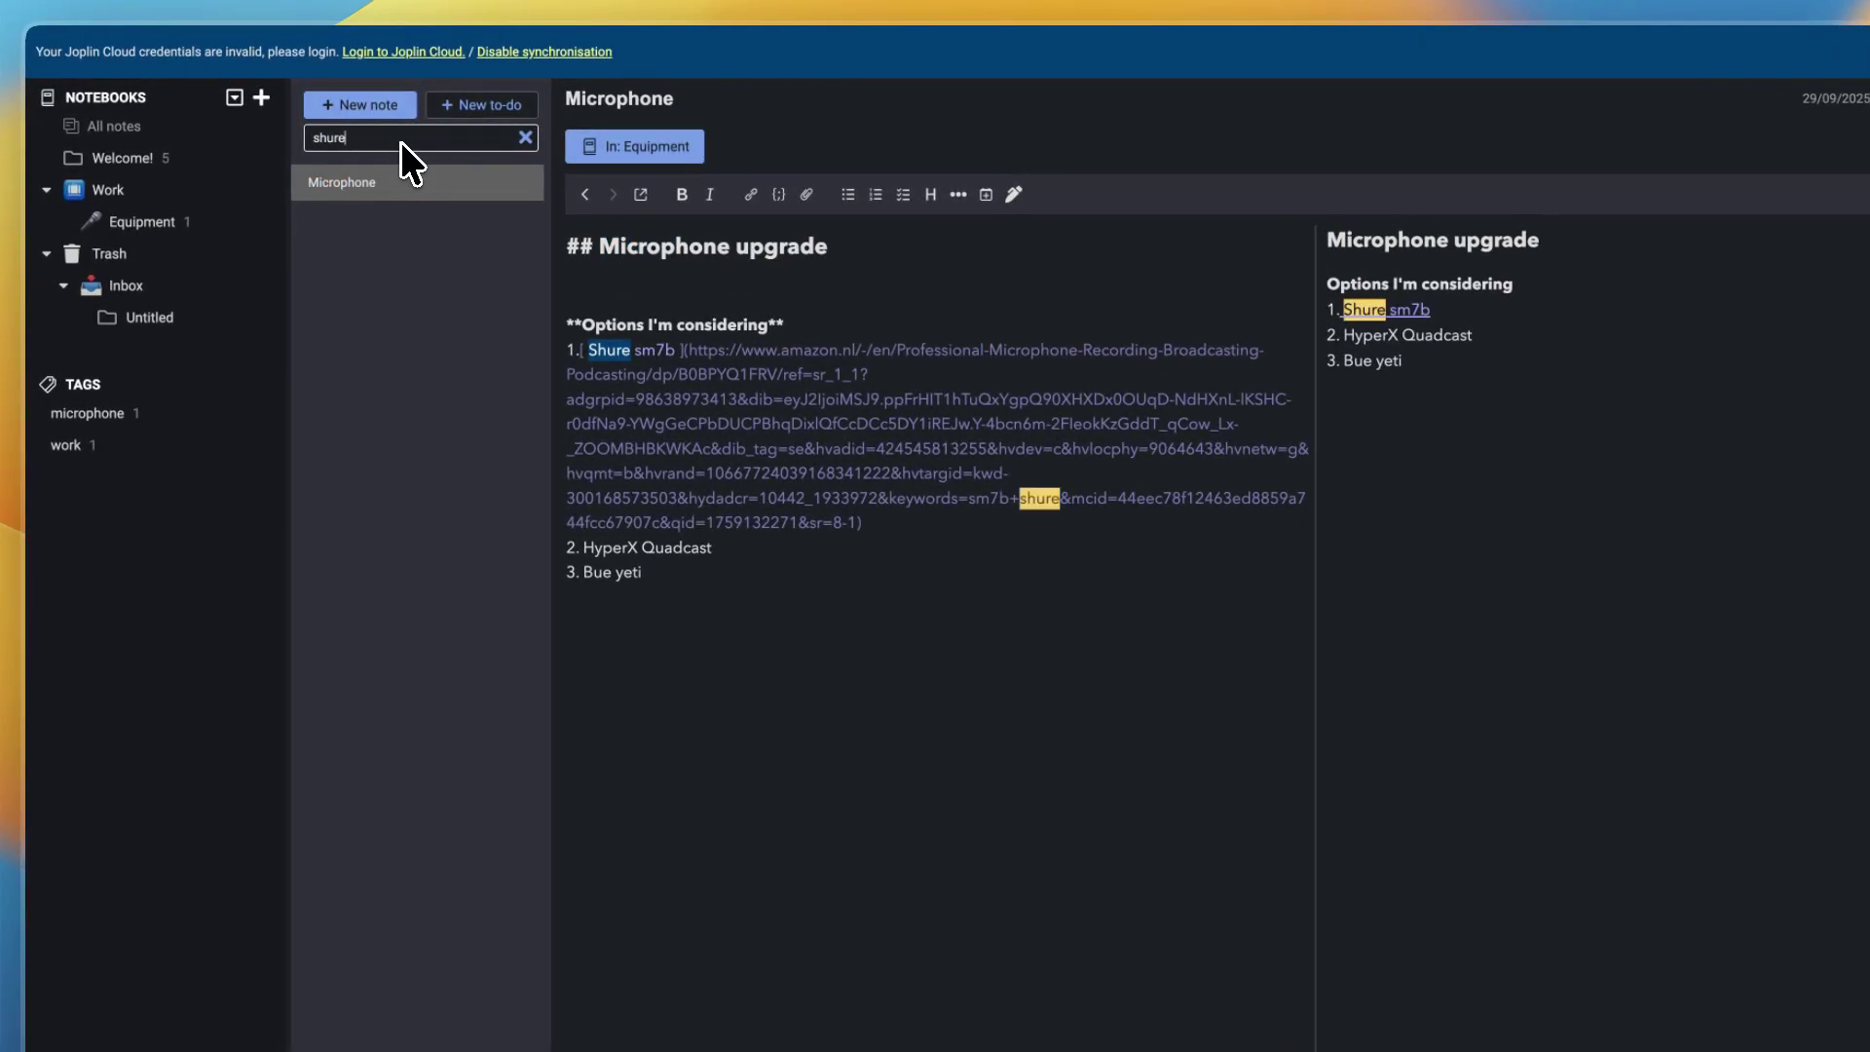
pyautogui.click(525, 137)
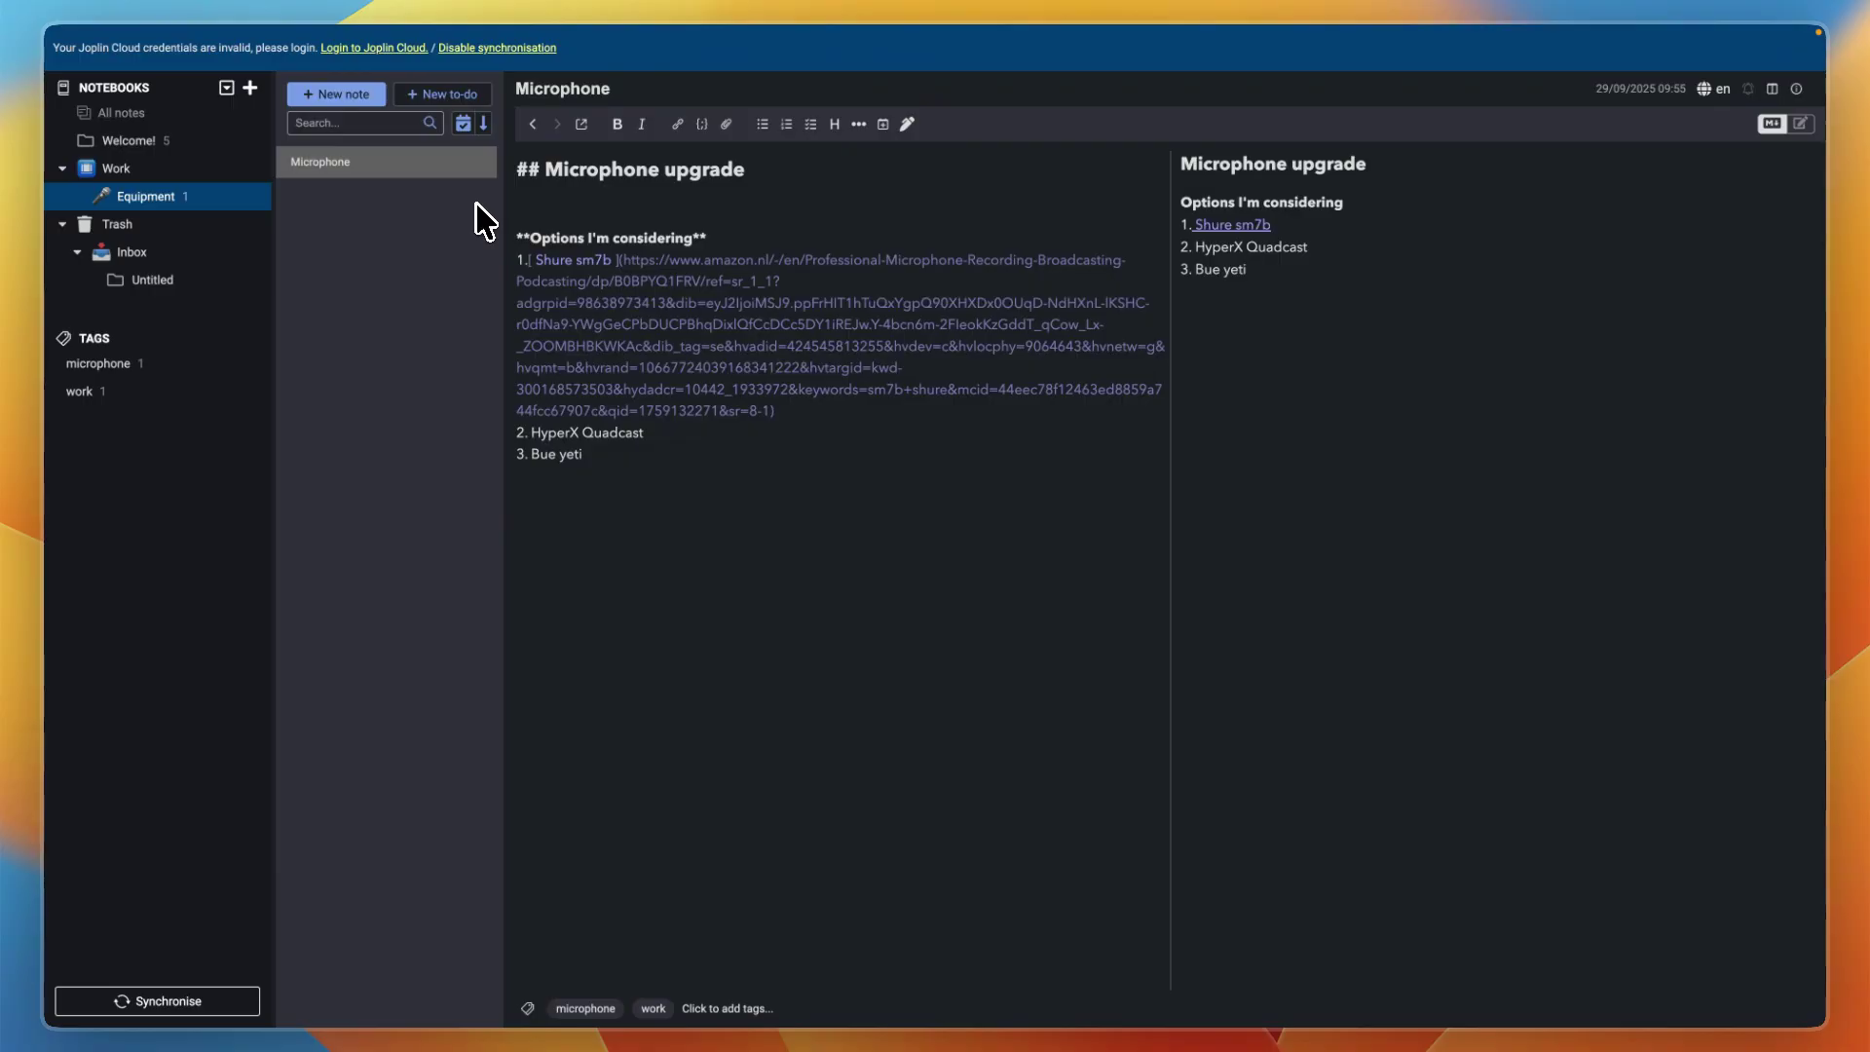
# Step: Start Joplin Cloud sync and authorise, opening the cloud login page in the browser
pyautogui.click(158, 1003)
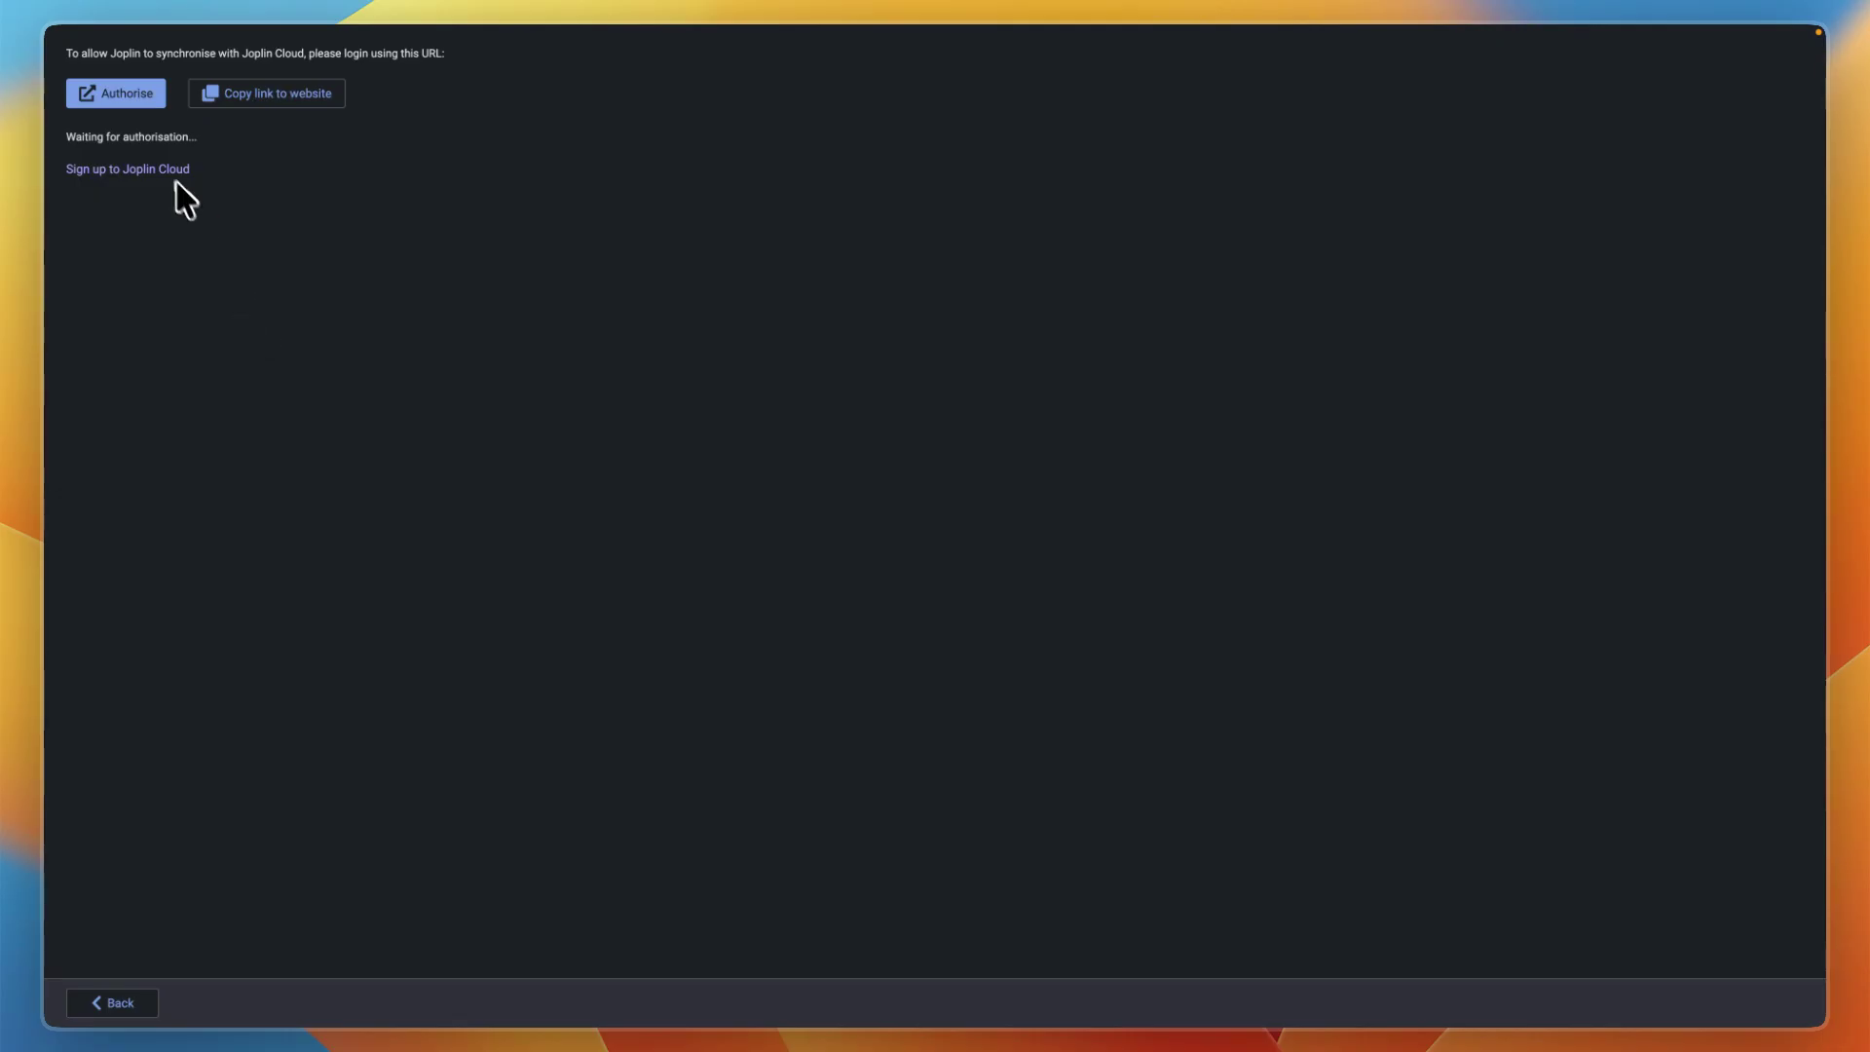
pyautogui.click(98, 86)
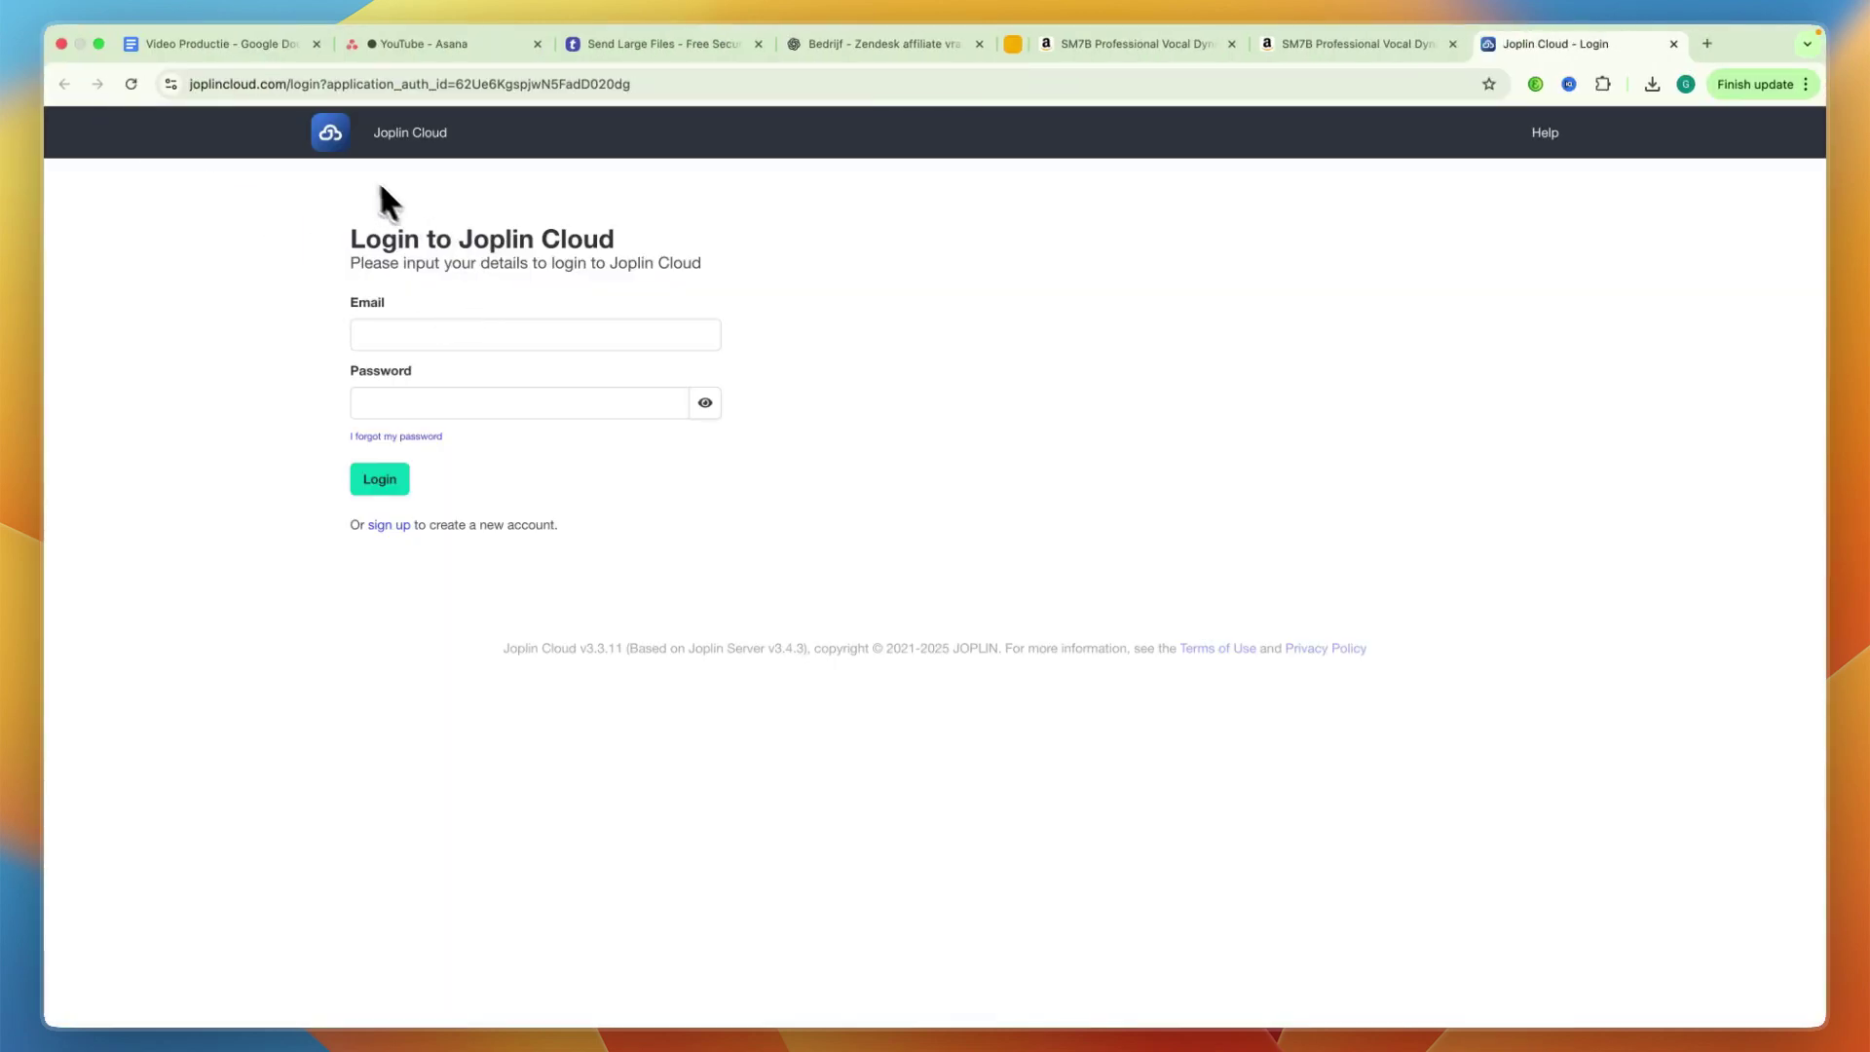
pyautogui.tripleClick(418, 240)
pyautogui.press('super+Tab')
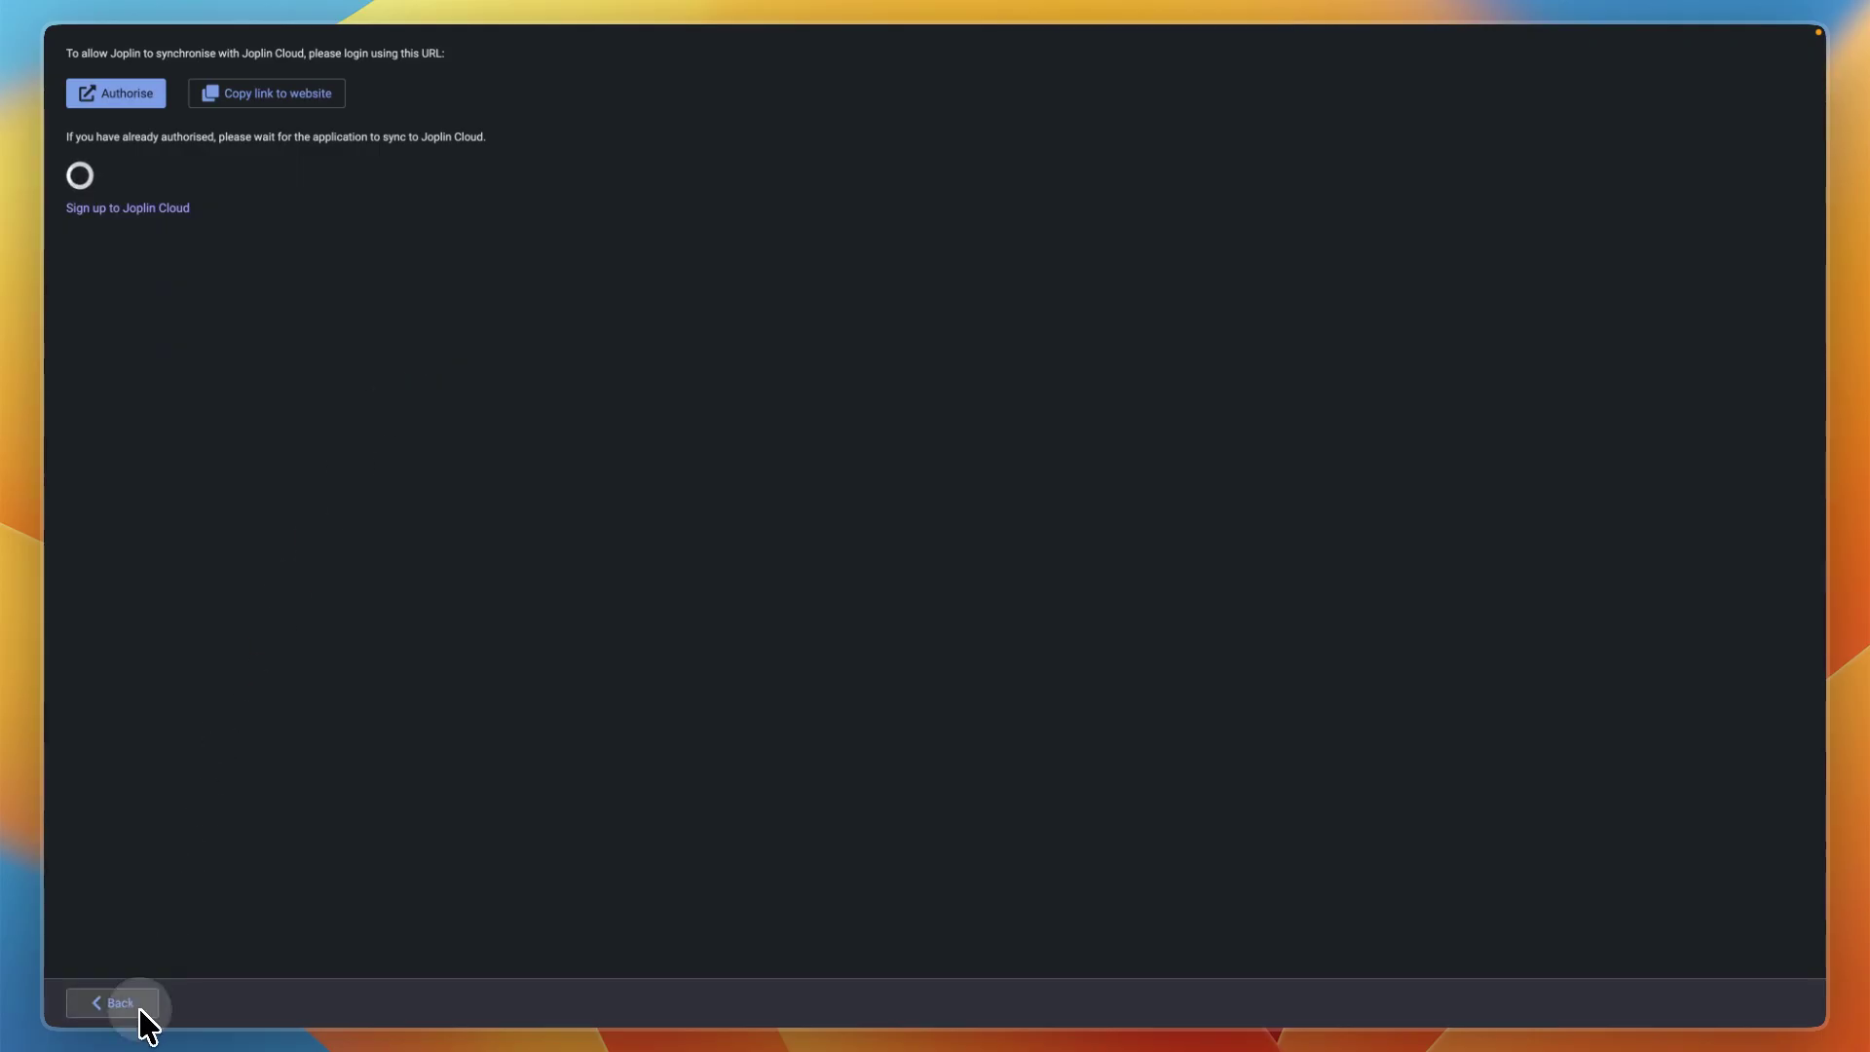
# Step: Go back from the Joplin Cloud authorisation screen to the Microphone note in Equipment
pyautogui.click(115, 1002)
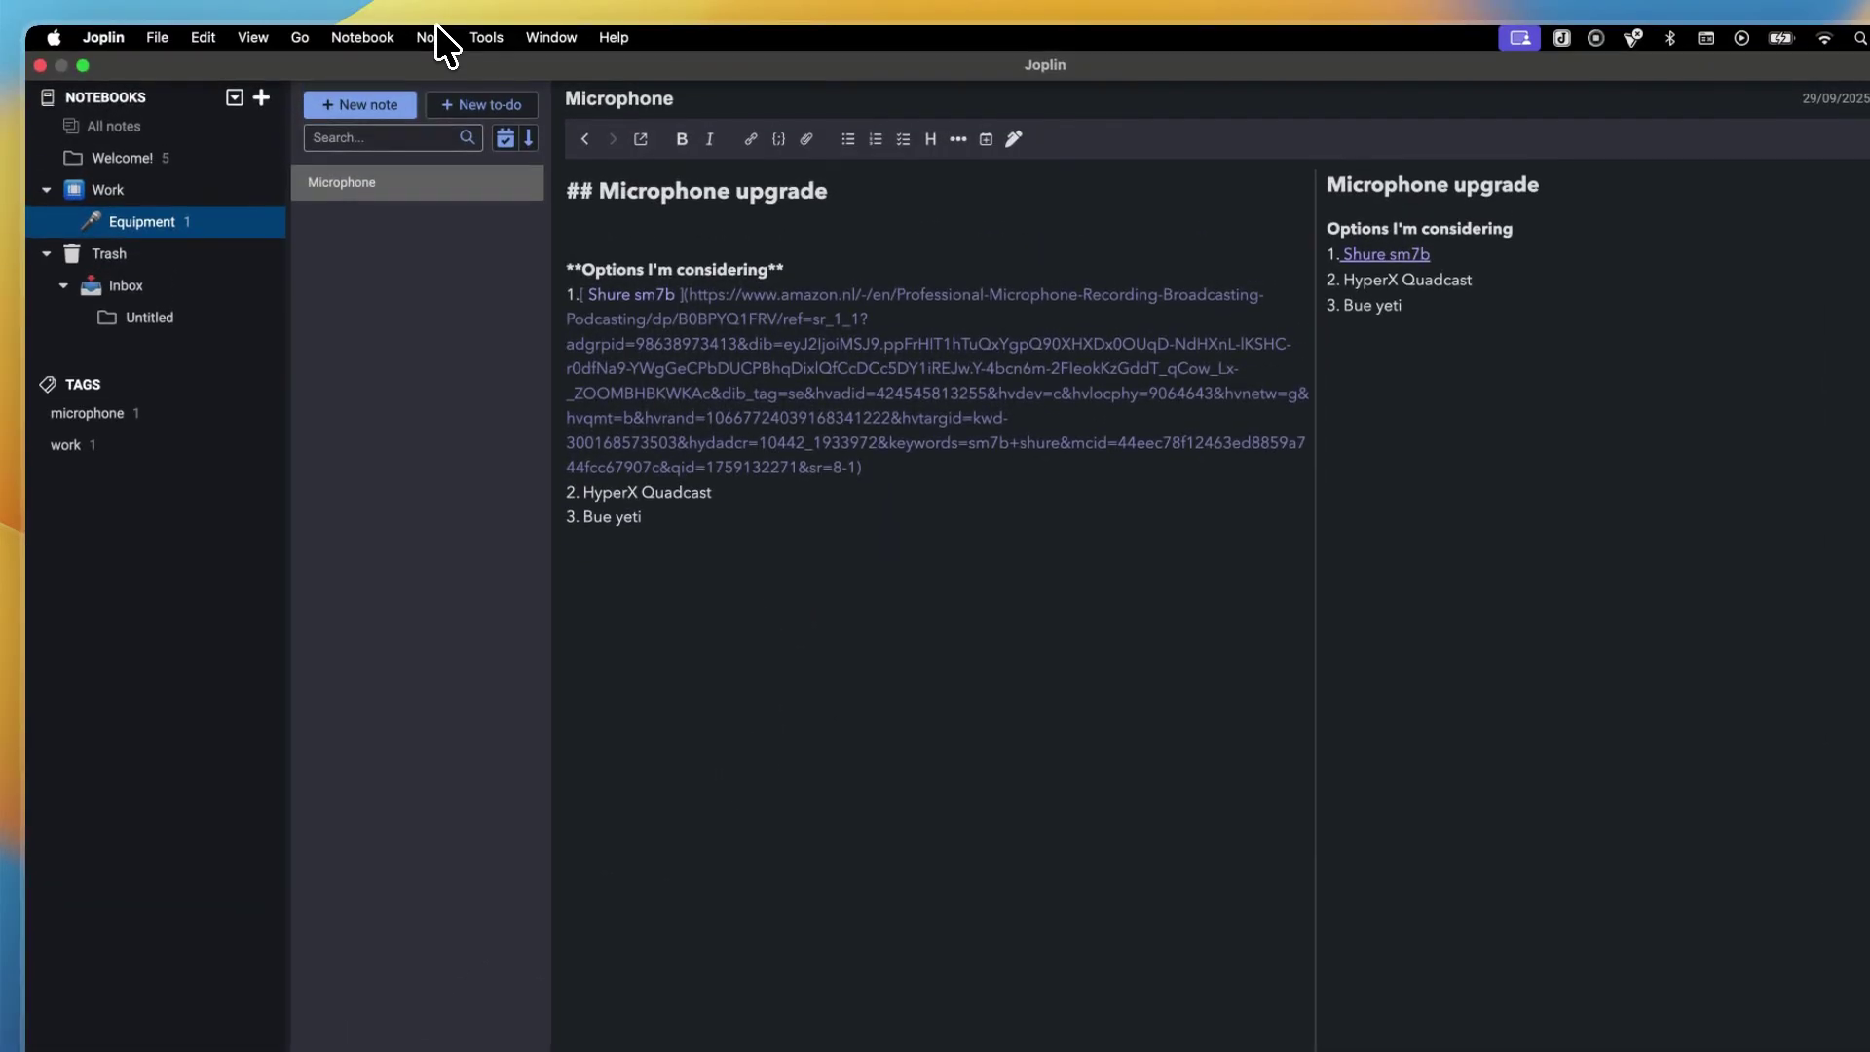
# Step: In Settings > Encryption, enable end-to-end encryption and confirm a master password
pyautogui.click(117, 39)
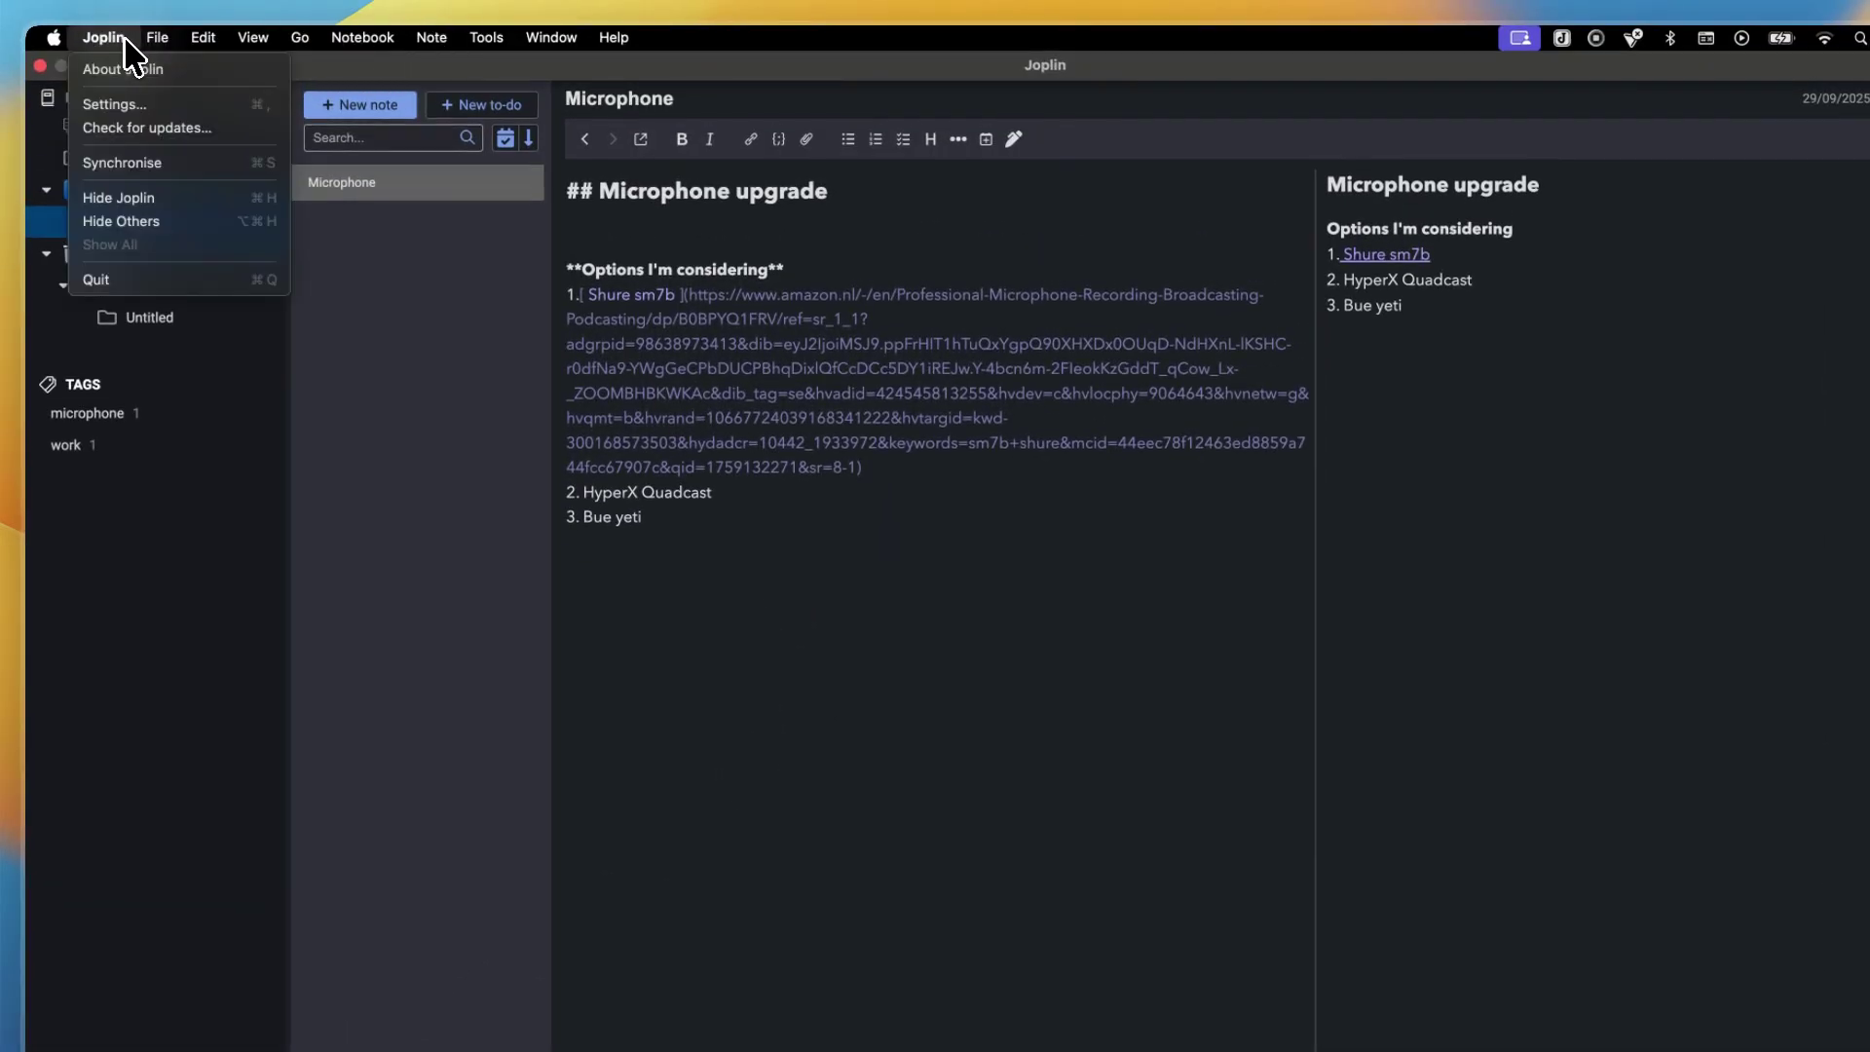
pyautogui.click(123, 103)
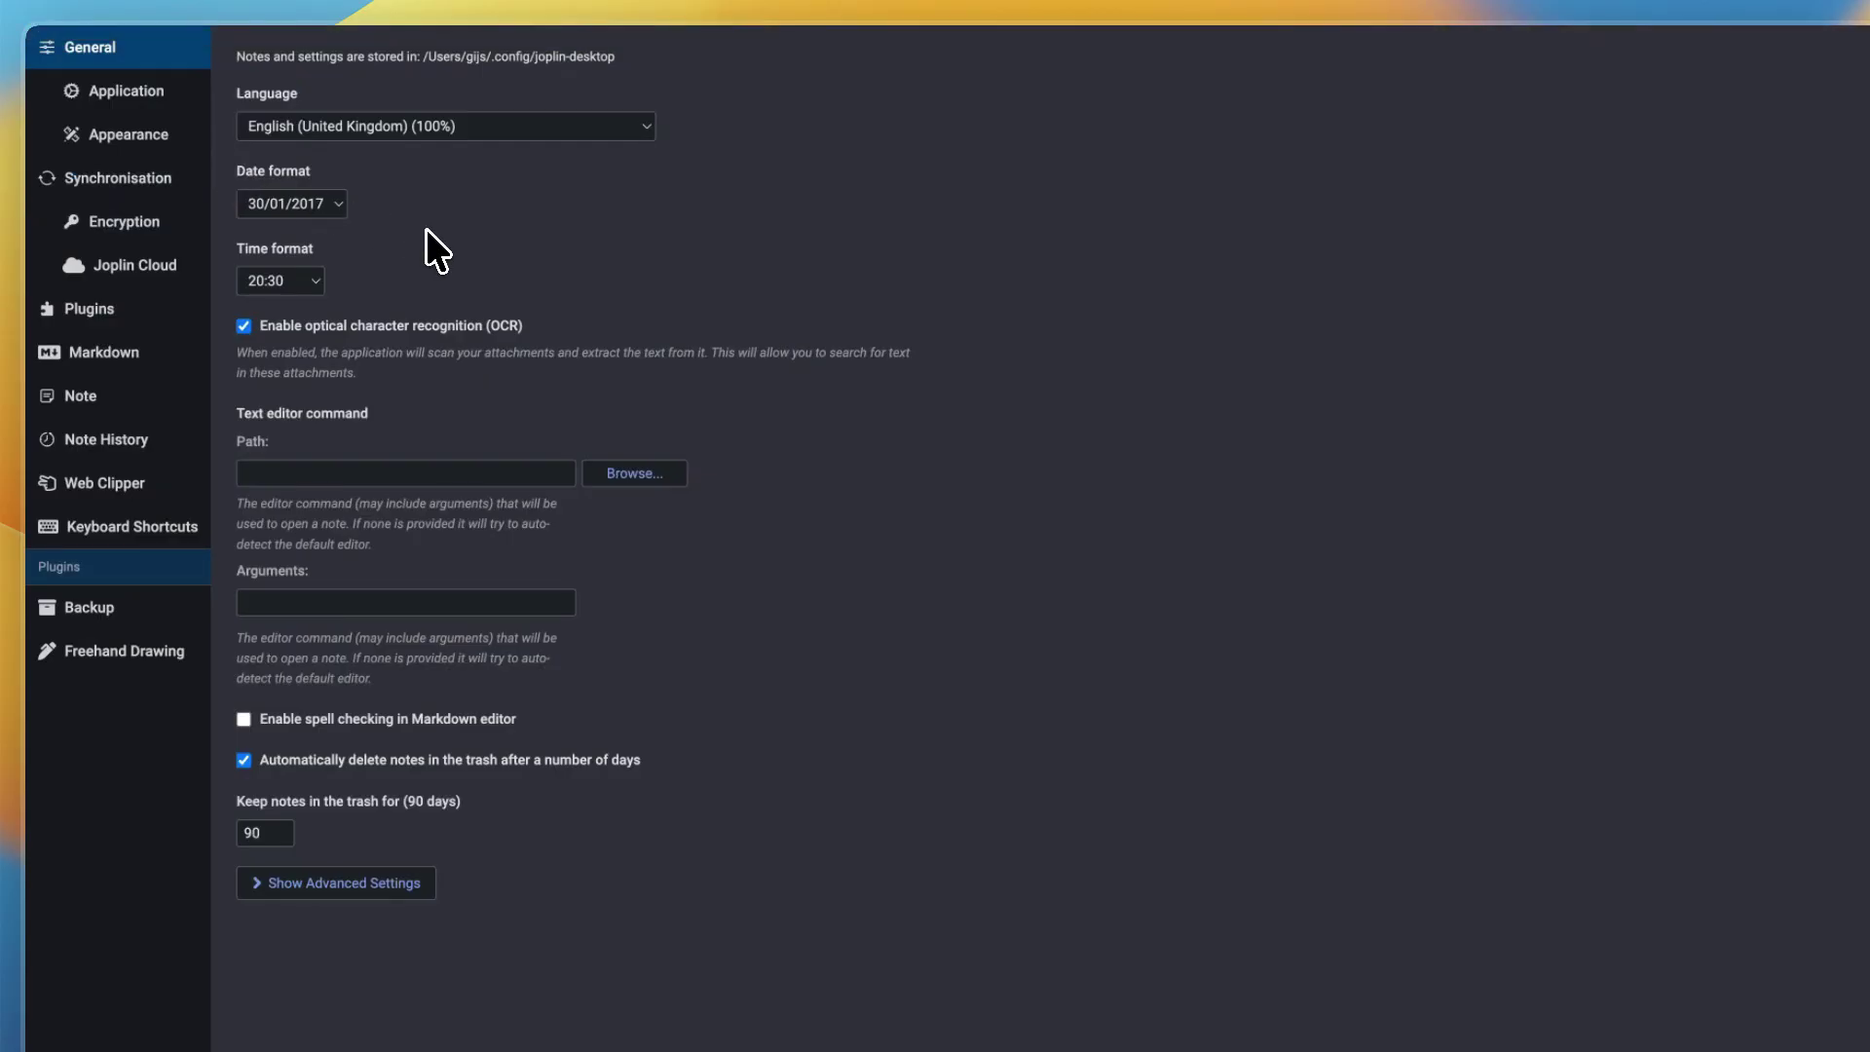
pyautogui.click(124, 219)
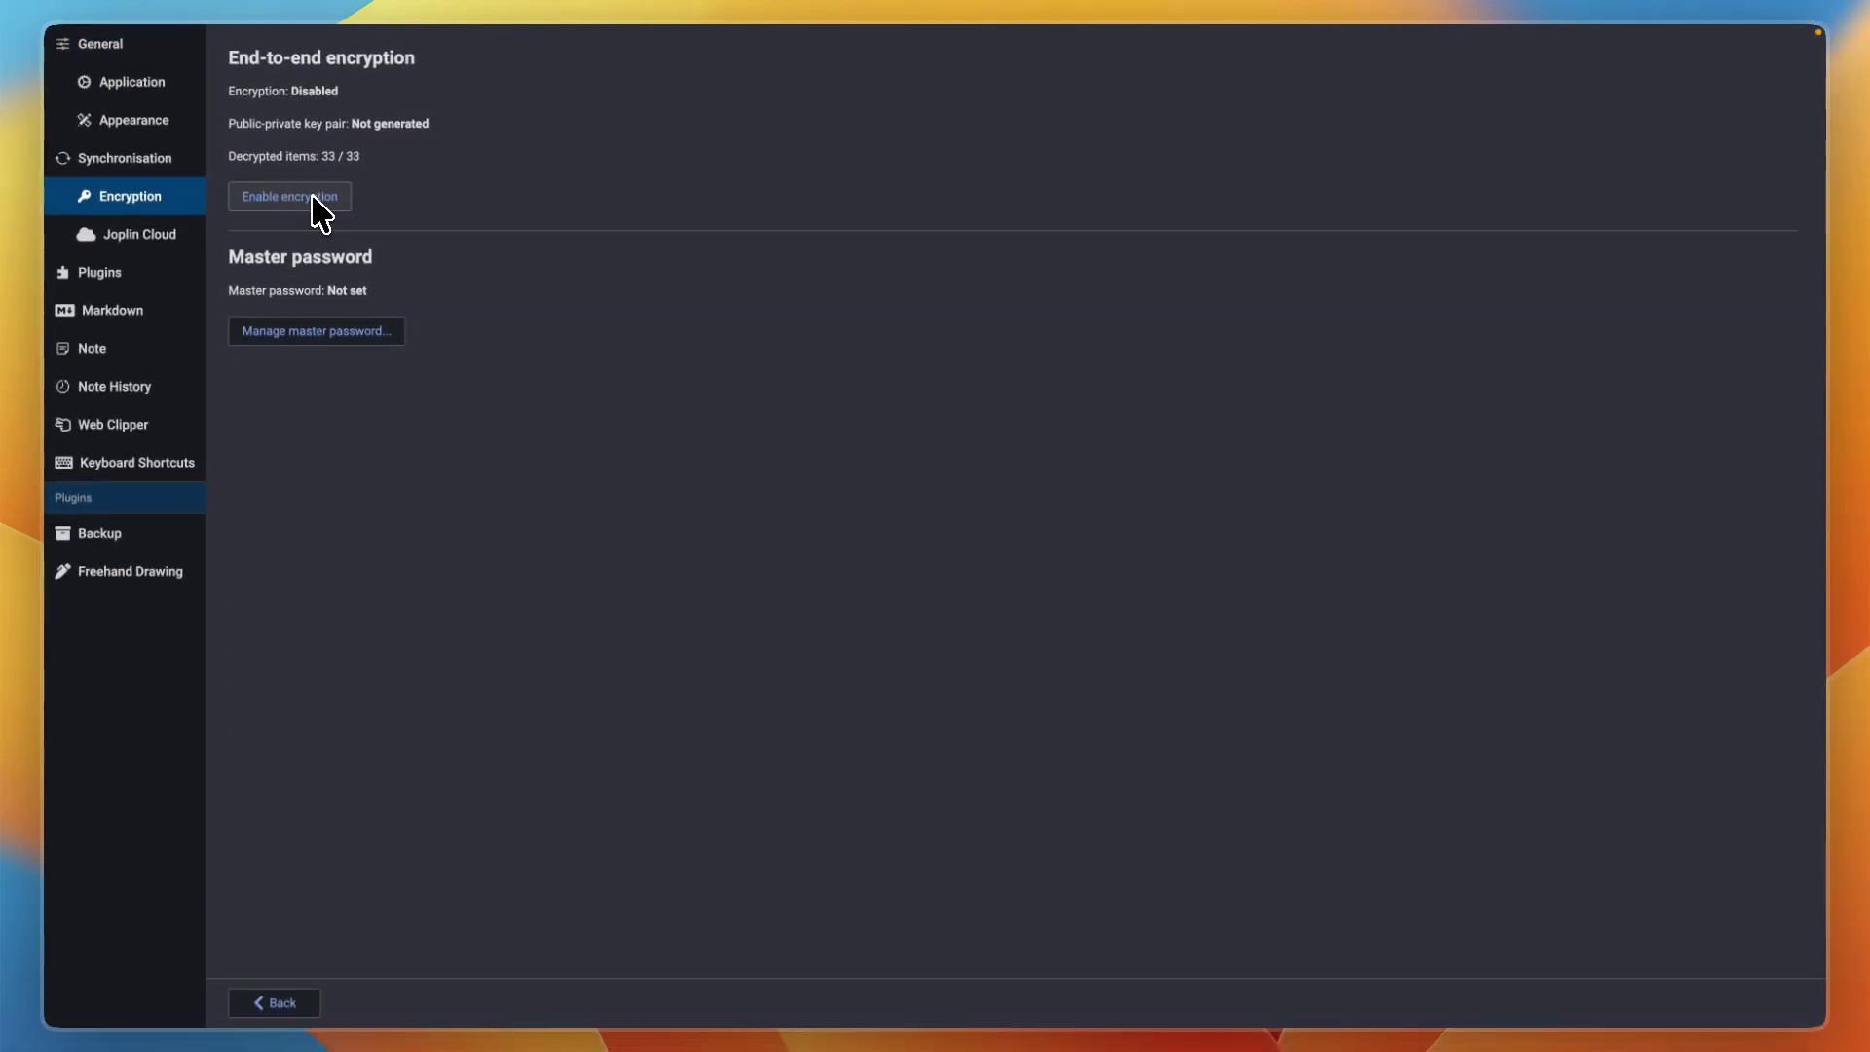
pyautogui.click(317, 201)
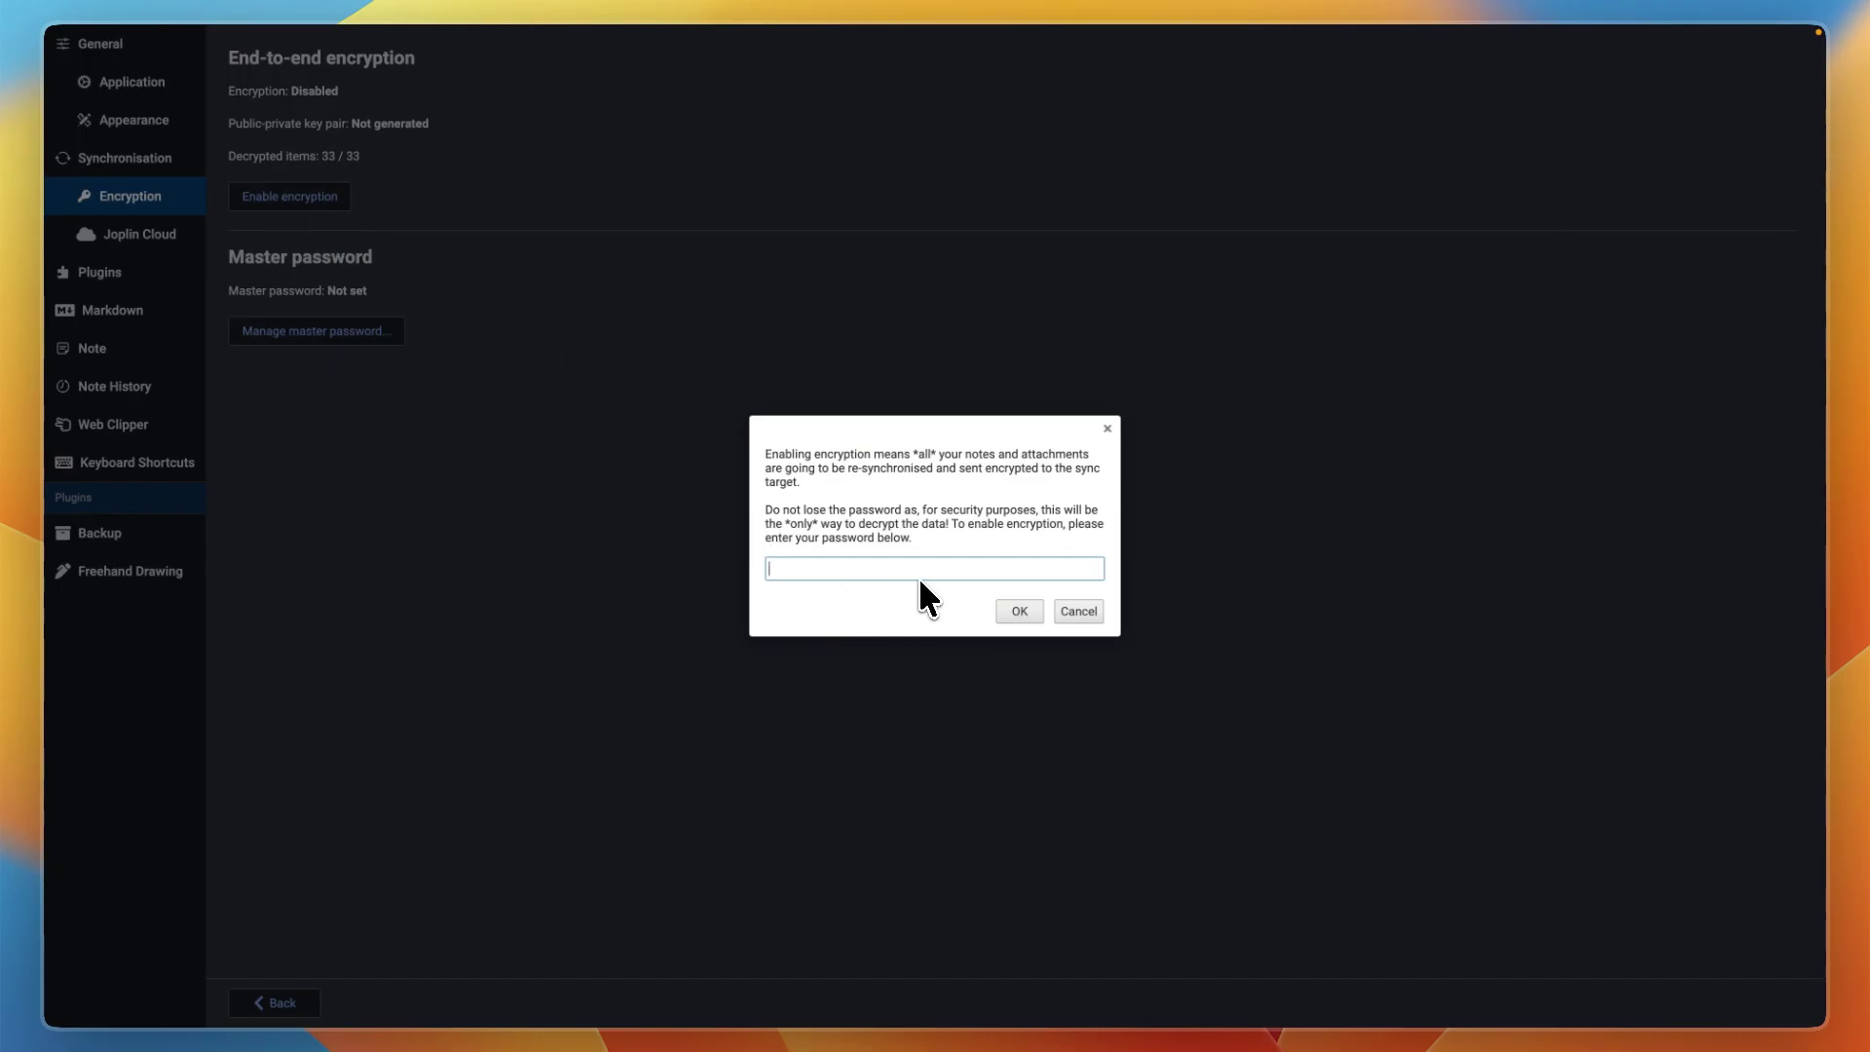
pyautogui.write('*********')
pyautogui.click(1018, 611)
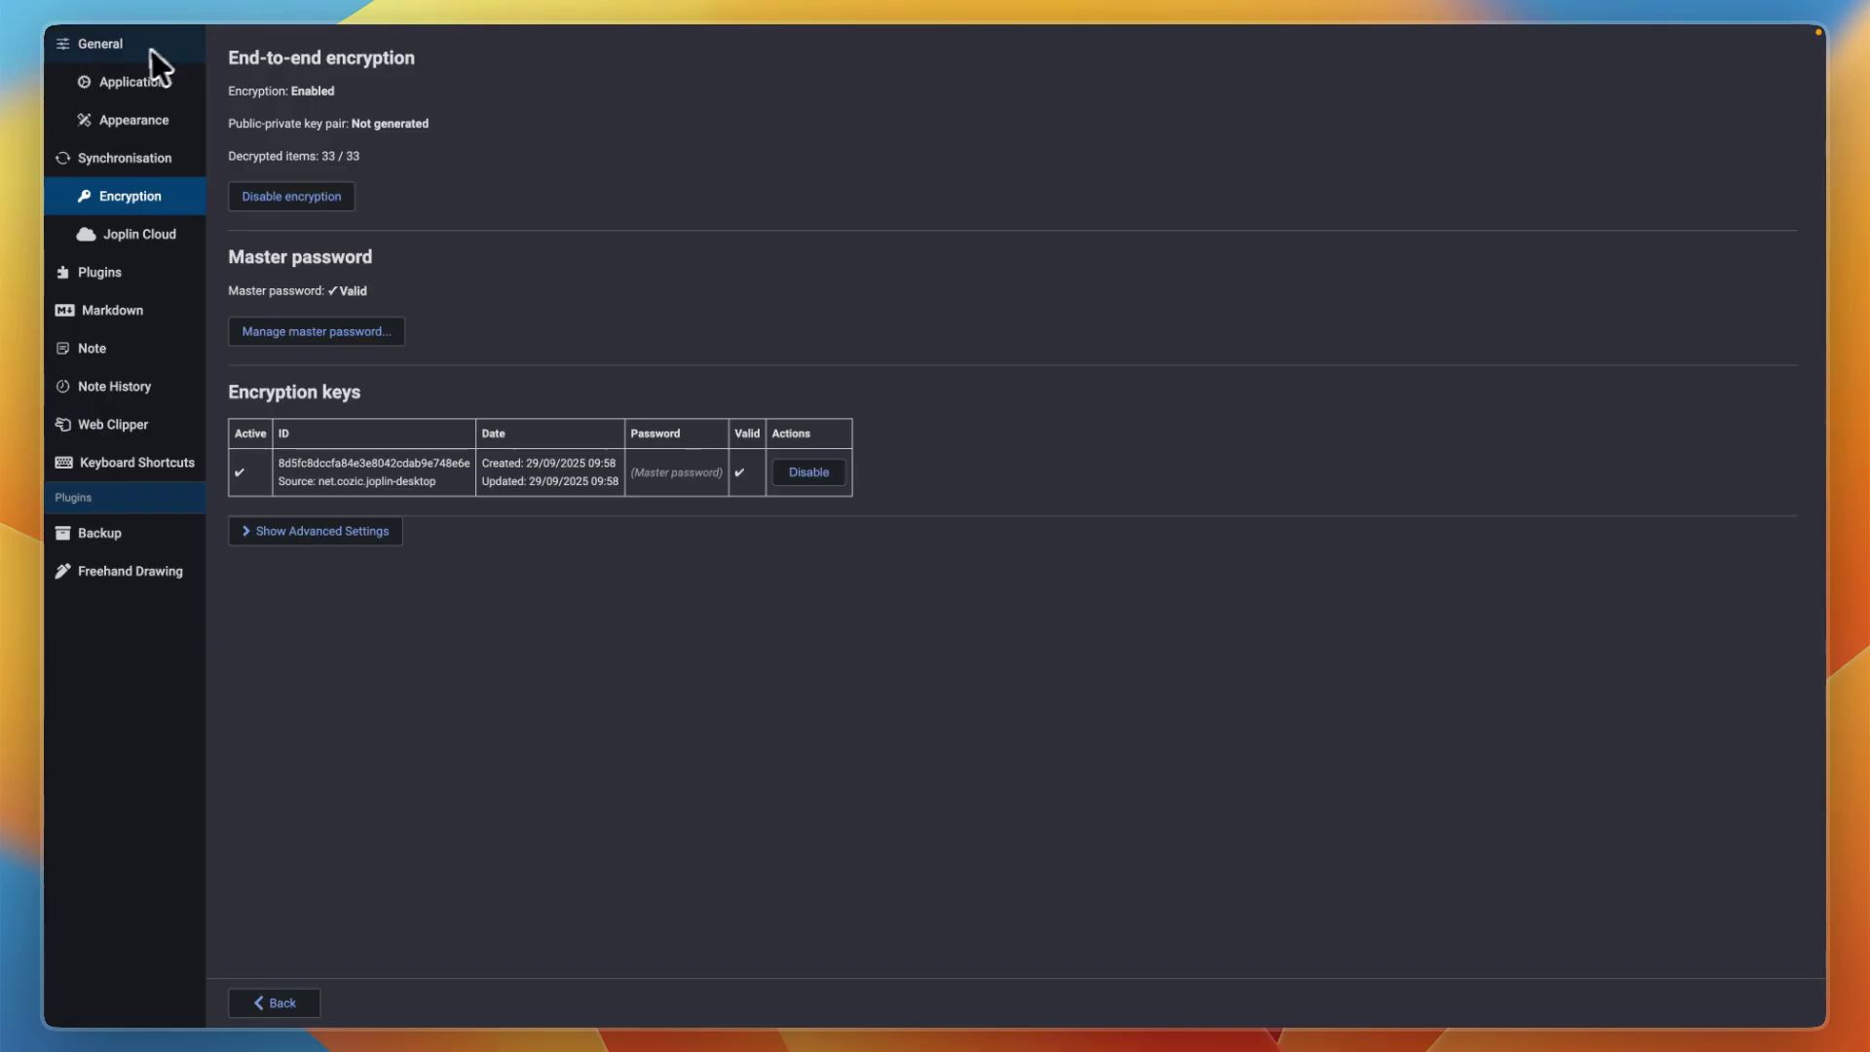
# Step: Close Settings and switch the Microphone note to a to-do from its context menu
pyautogui.click(291, 1007)
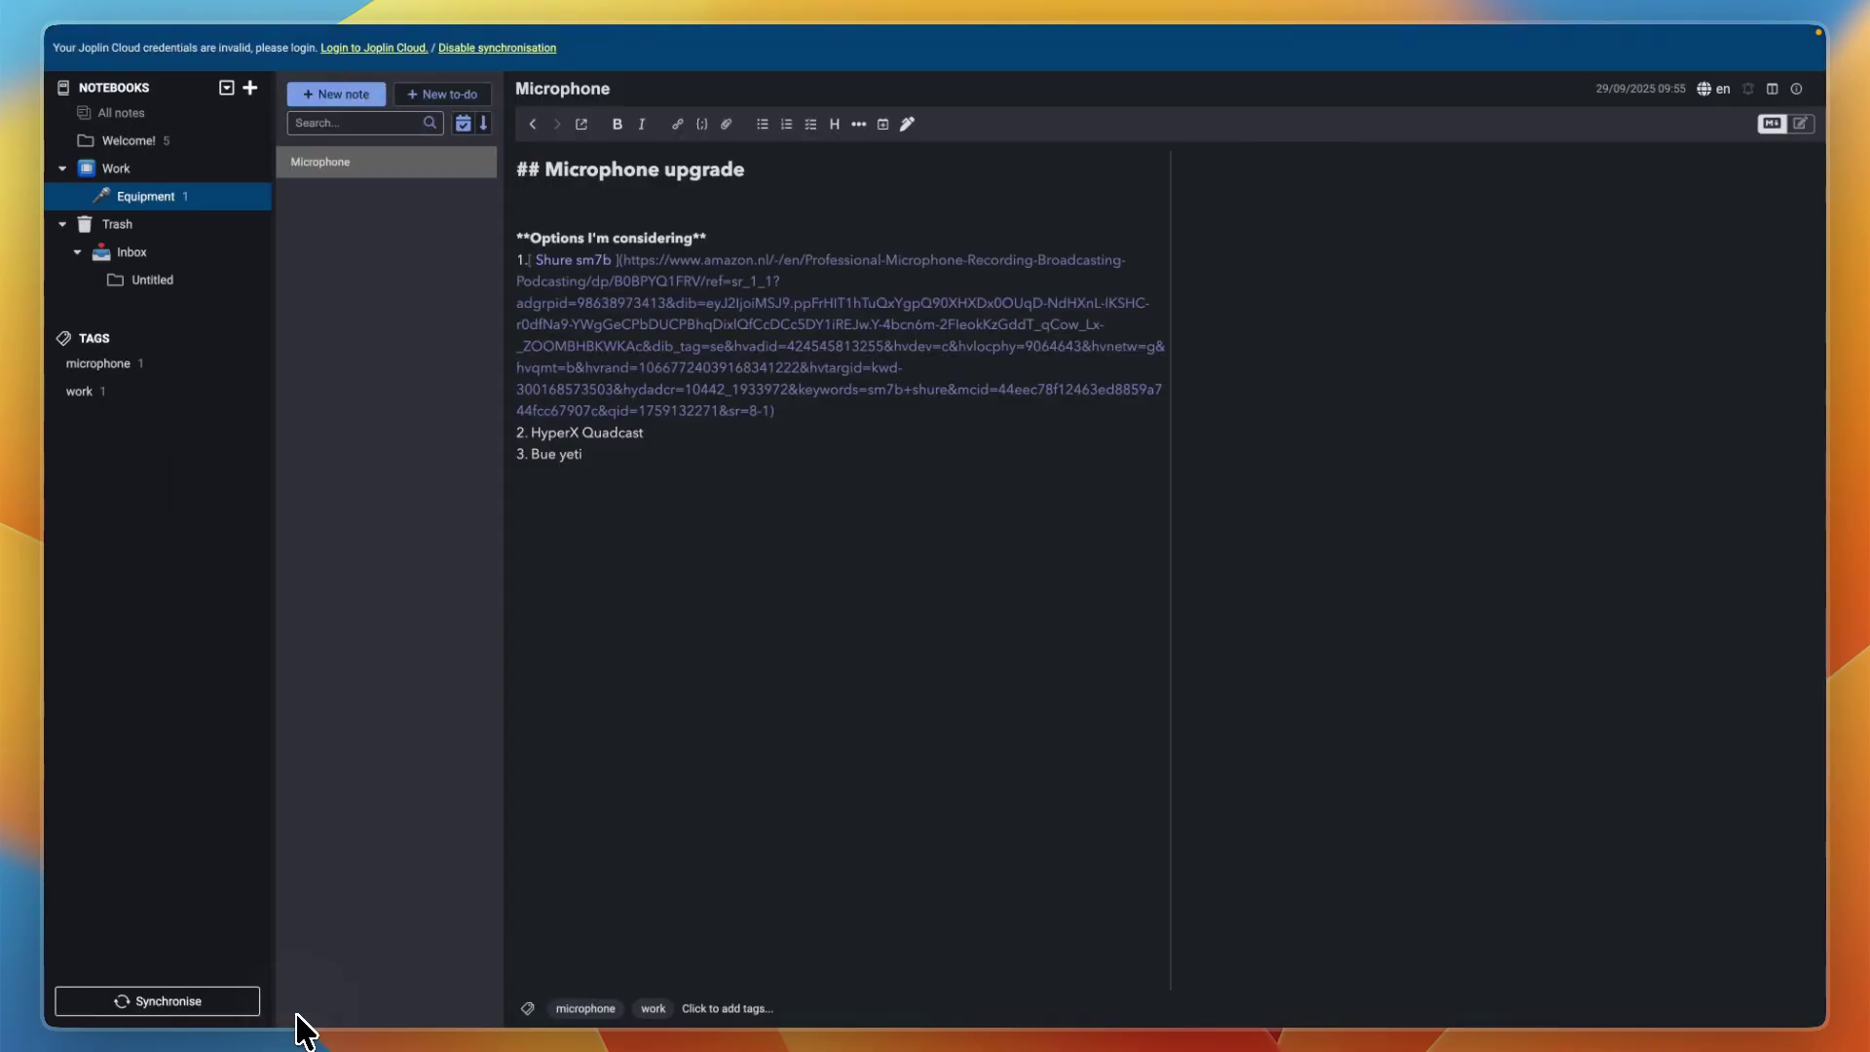
pyautogui.rightClick(374, 173)
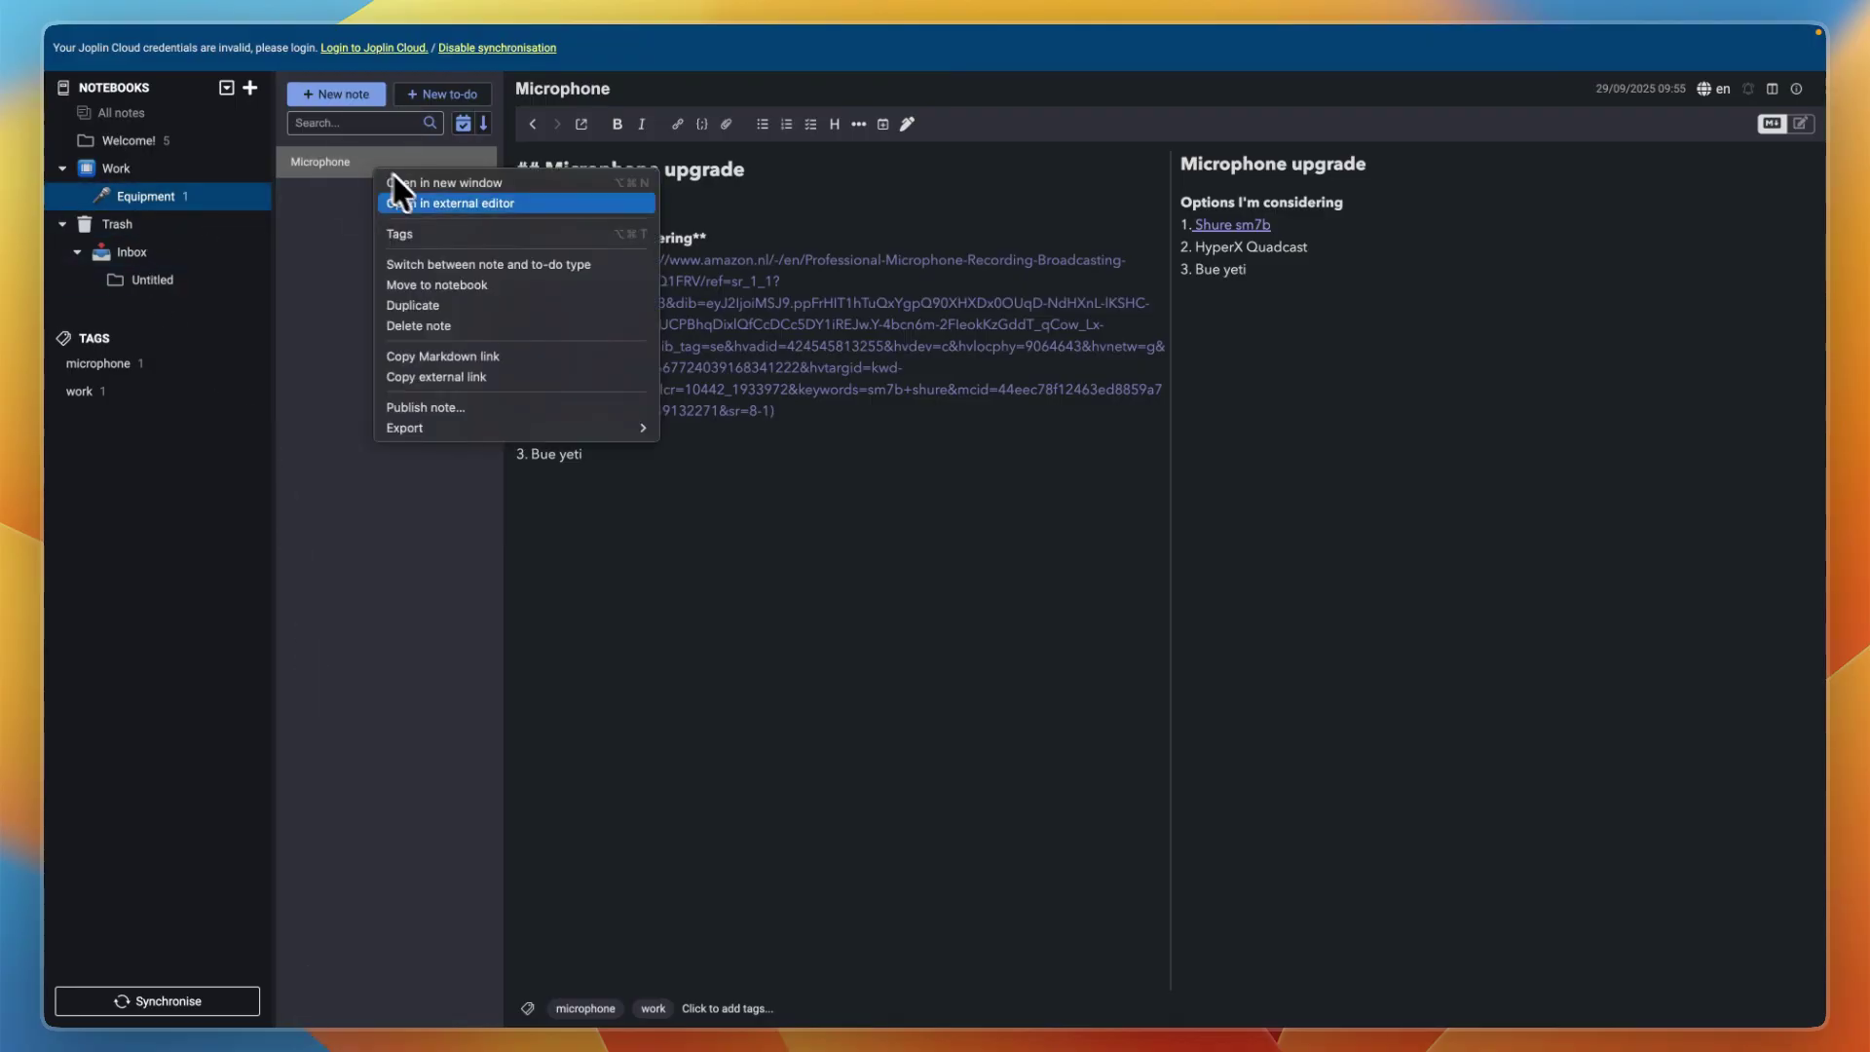
pyautogui.click(558, 265)
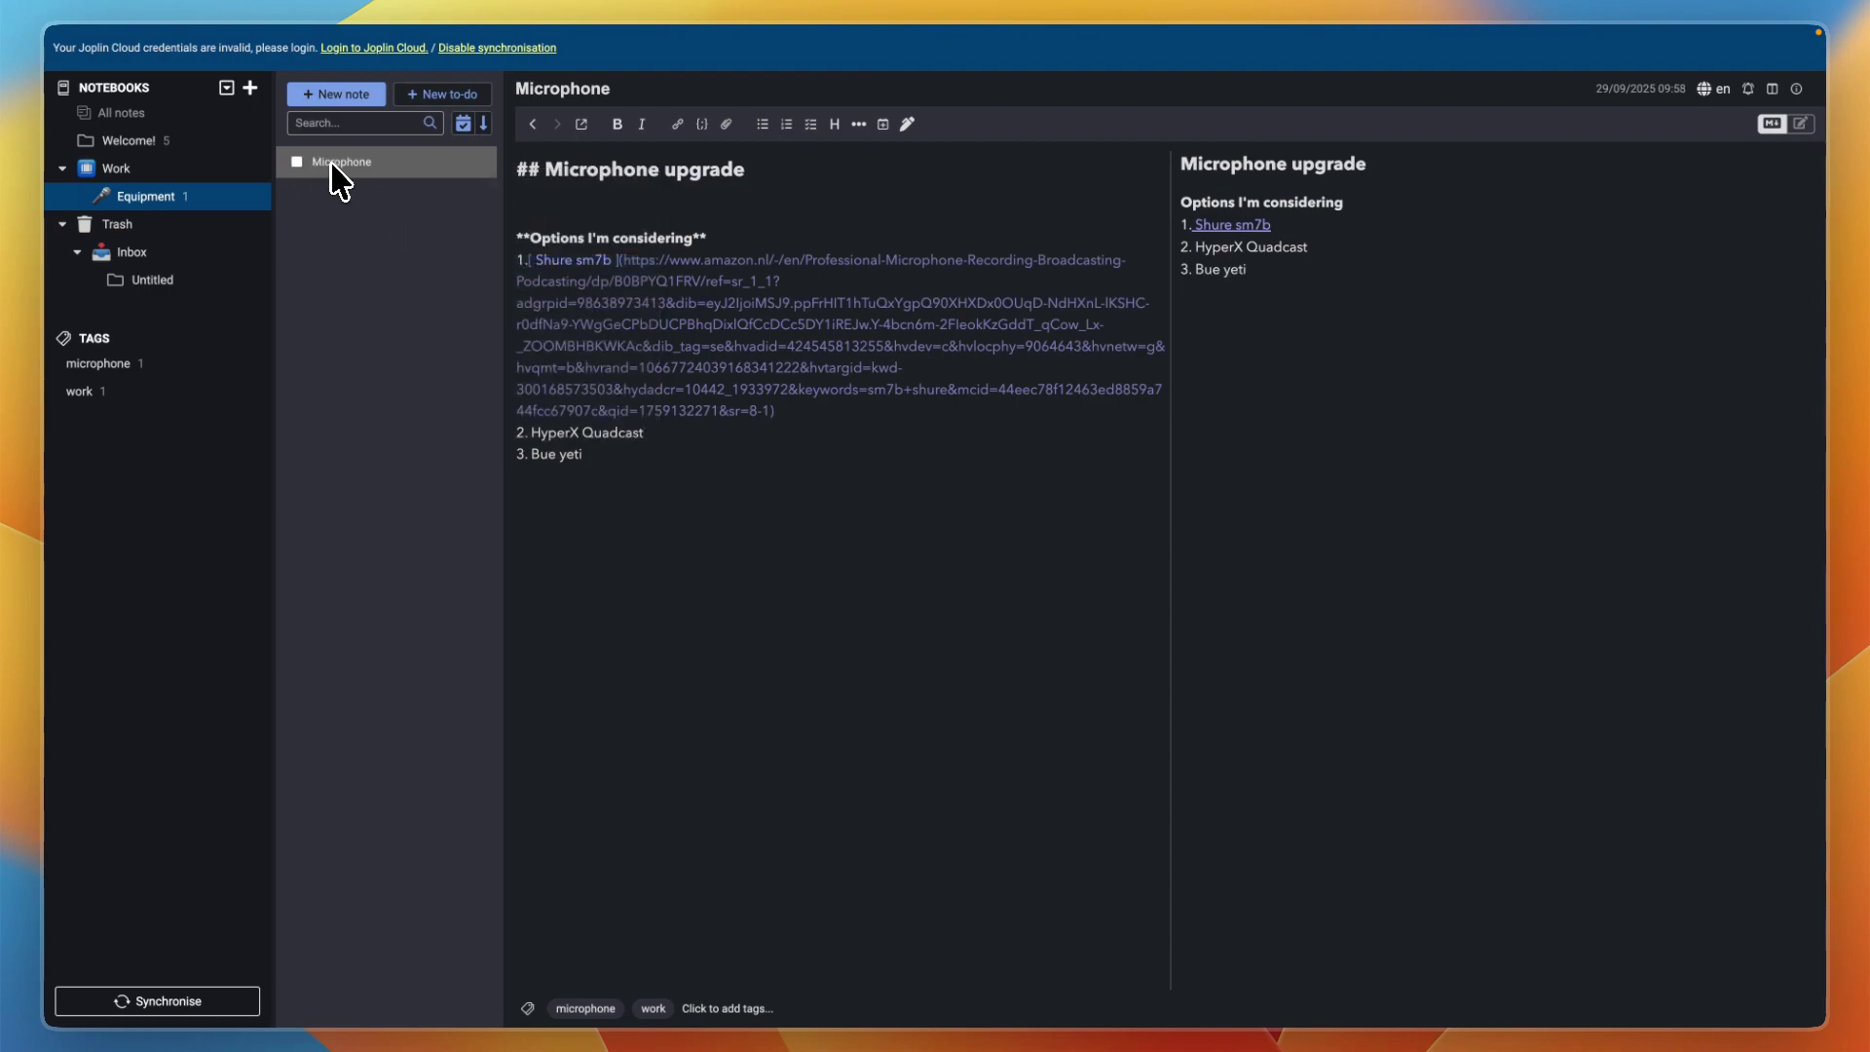
pyautogui.click(648, 513)
# Step: Enable the Web Clipper service on port 41184 and open the extension's Chrome Web Store page
pyautogui.click(105, 39)
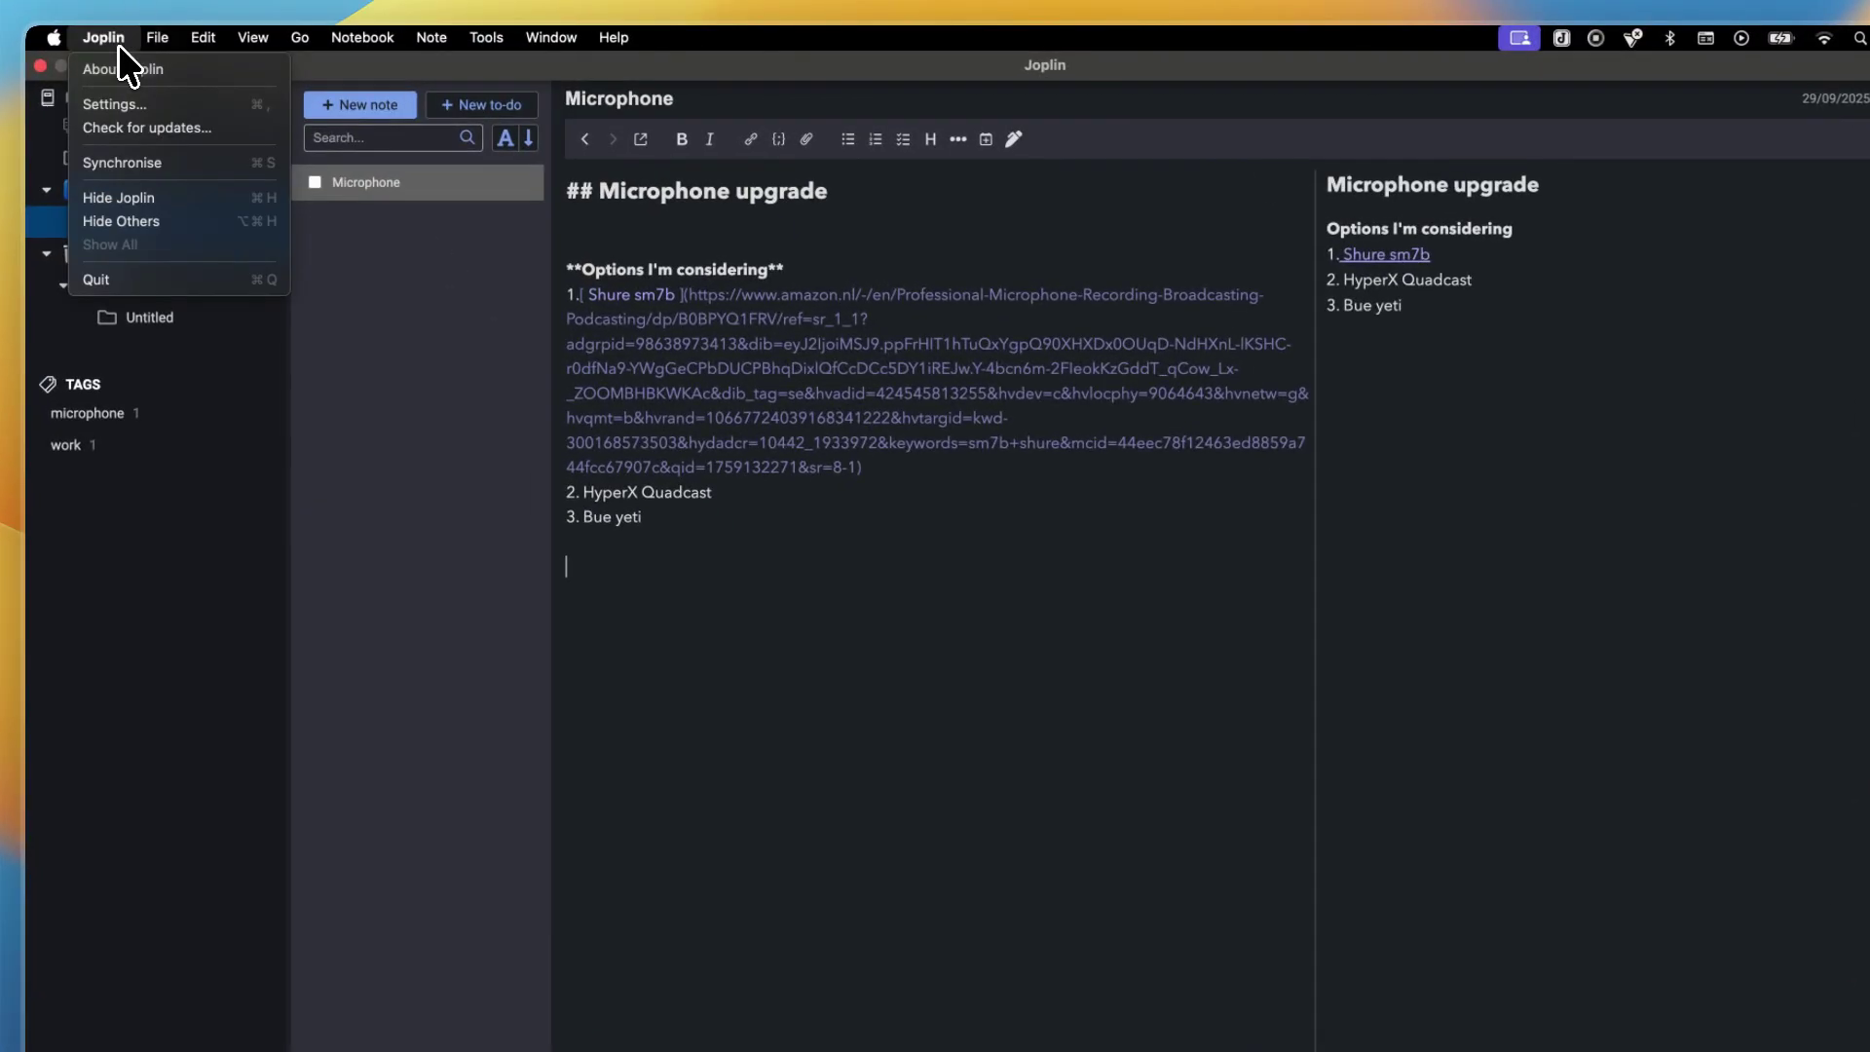
pyautogui.click(114, 103)
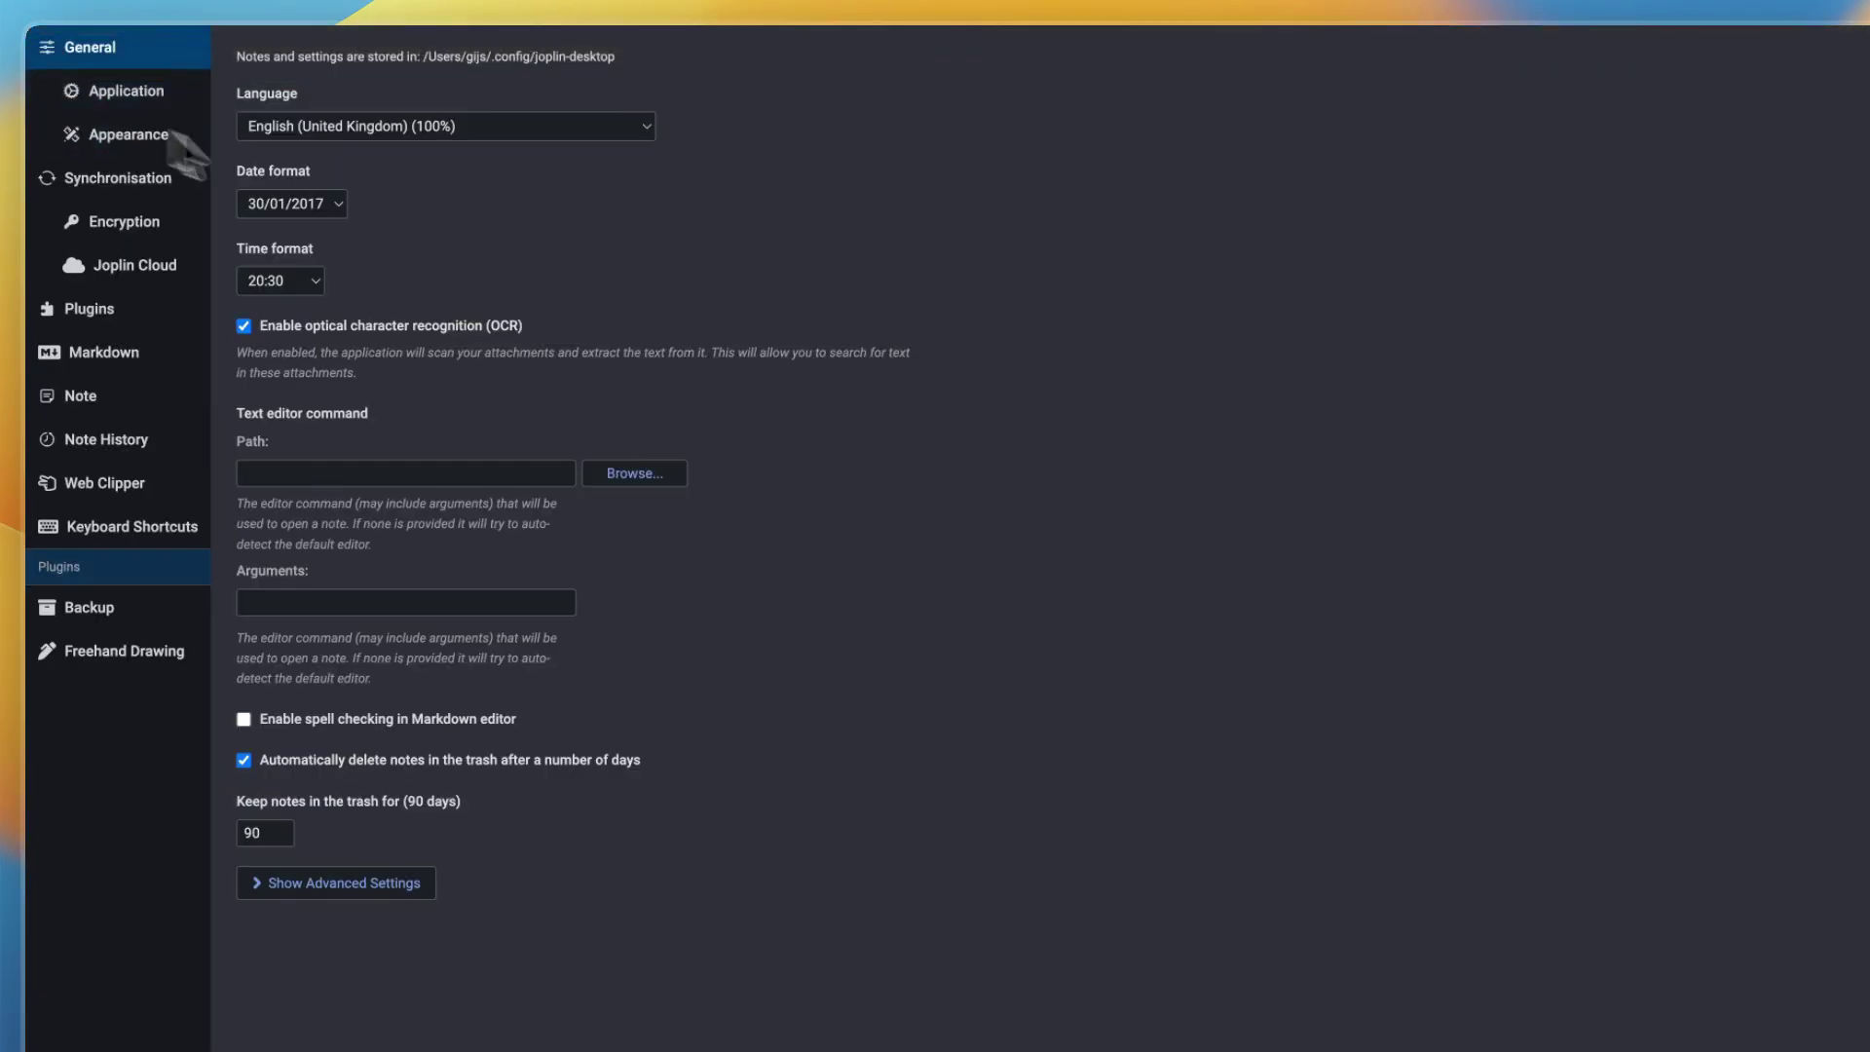
pyautogui.click(97, 482)
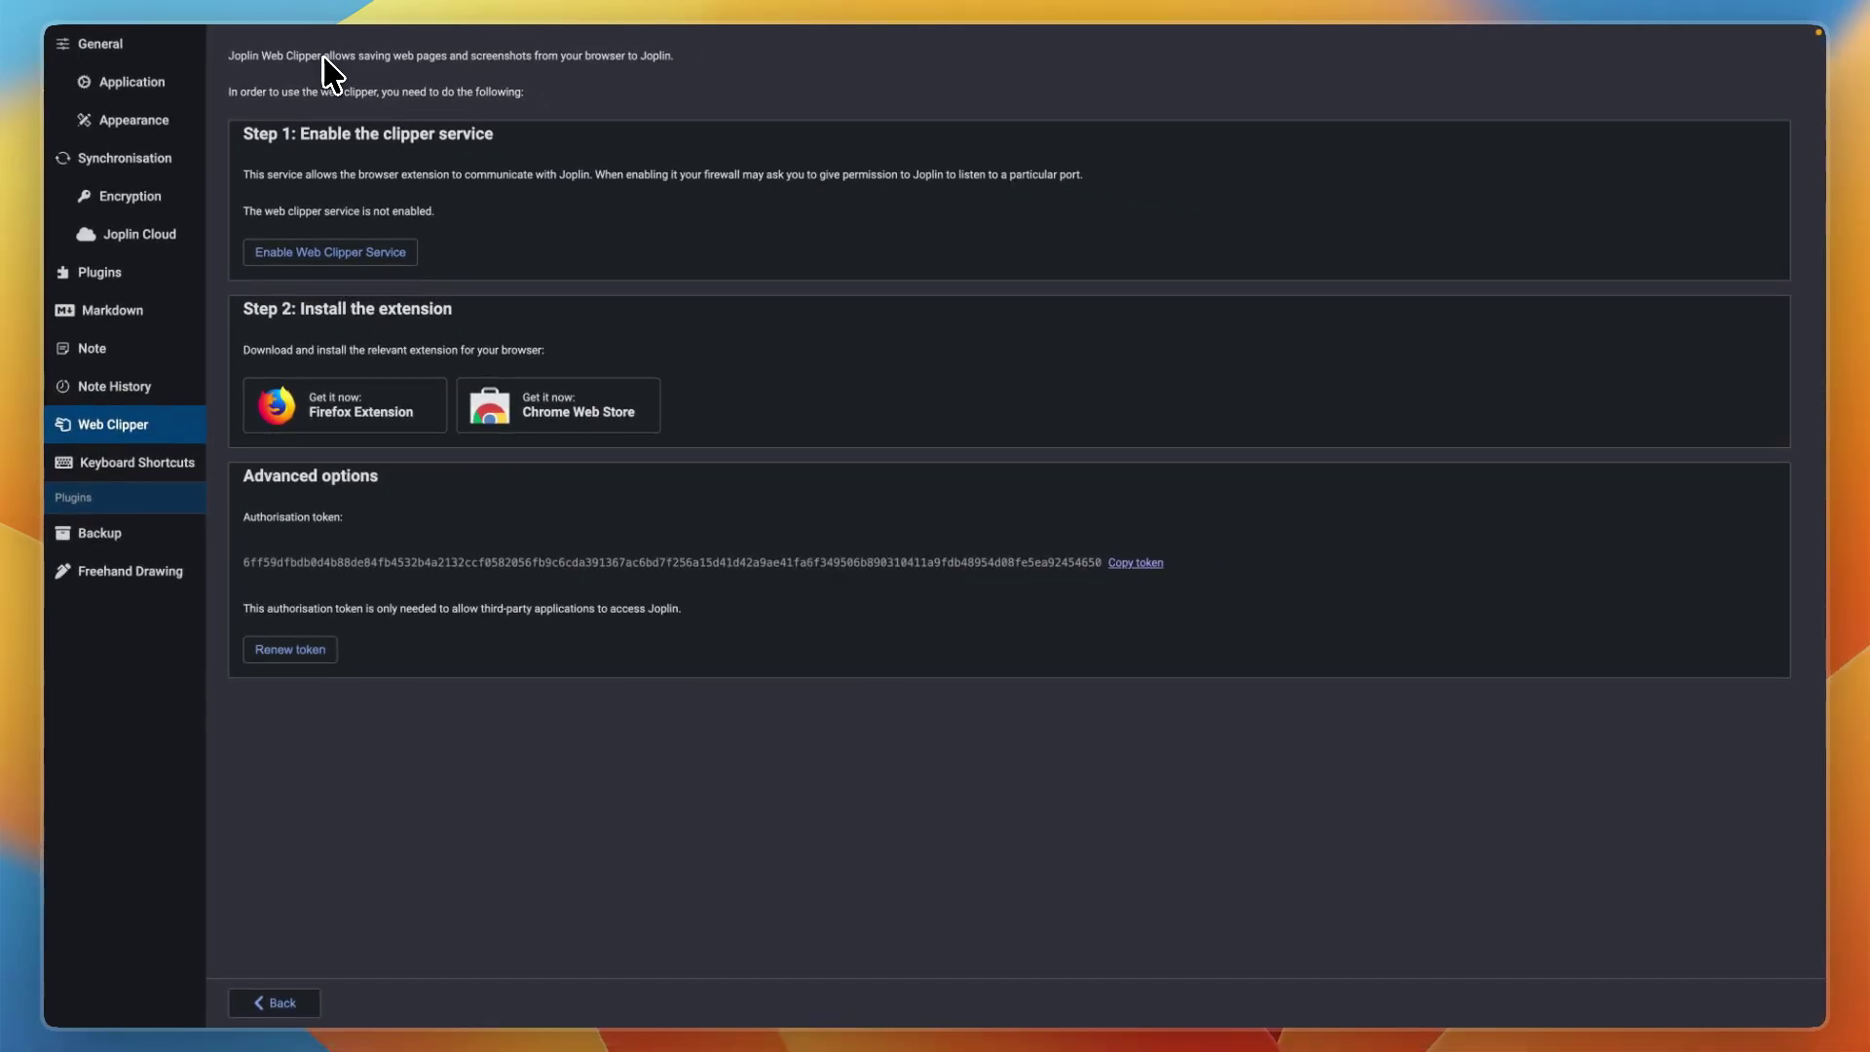
pyautogui.moveTo(356, 63); pyautogui.dragTo(740, 62)
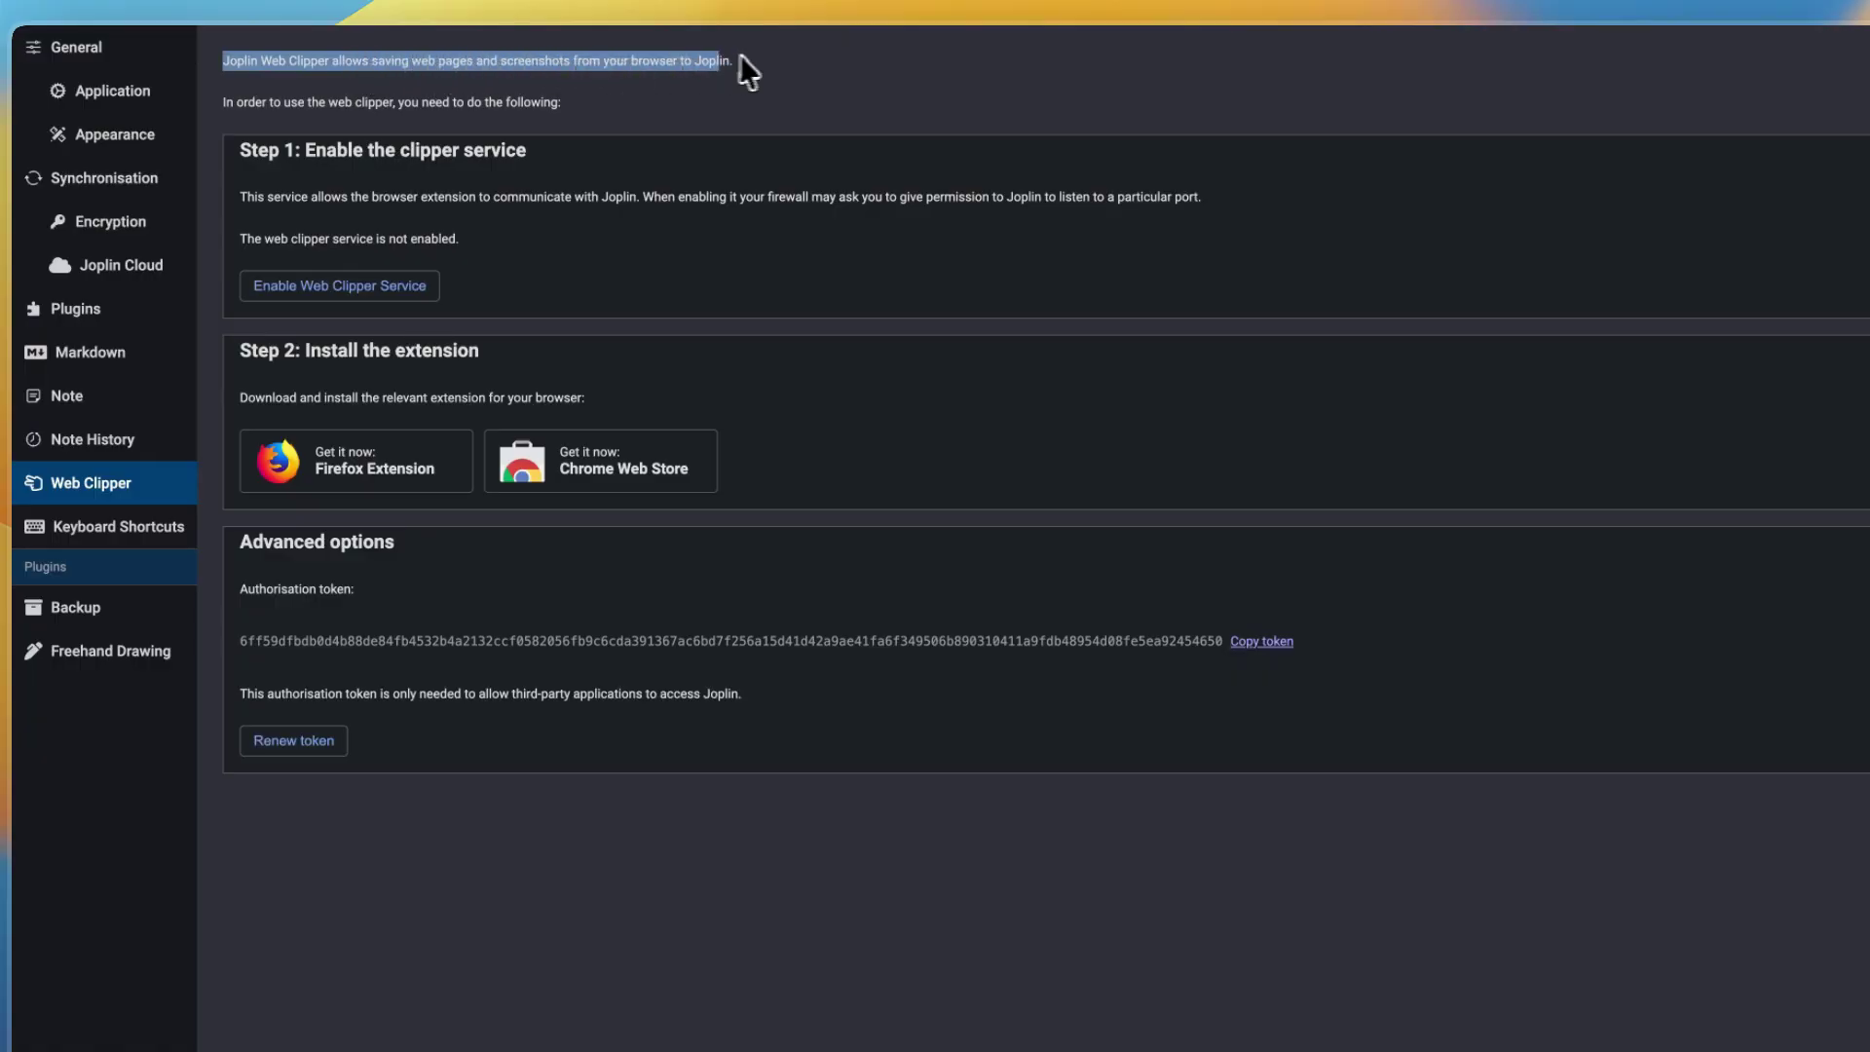
pyautogui.click(559, 90)
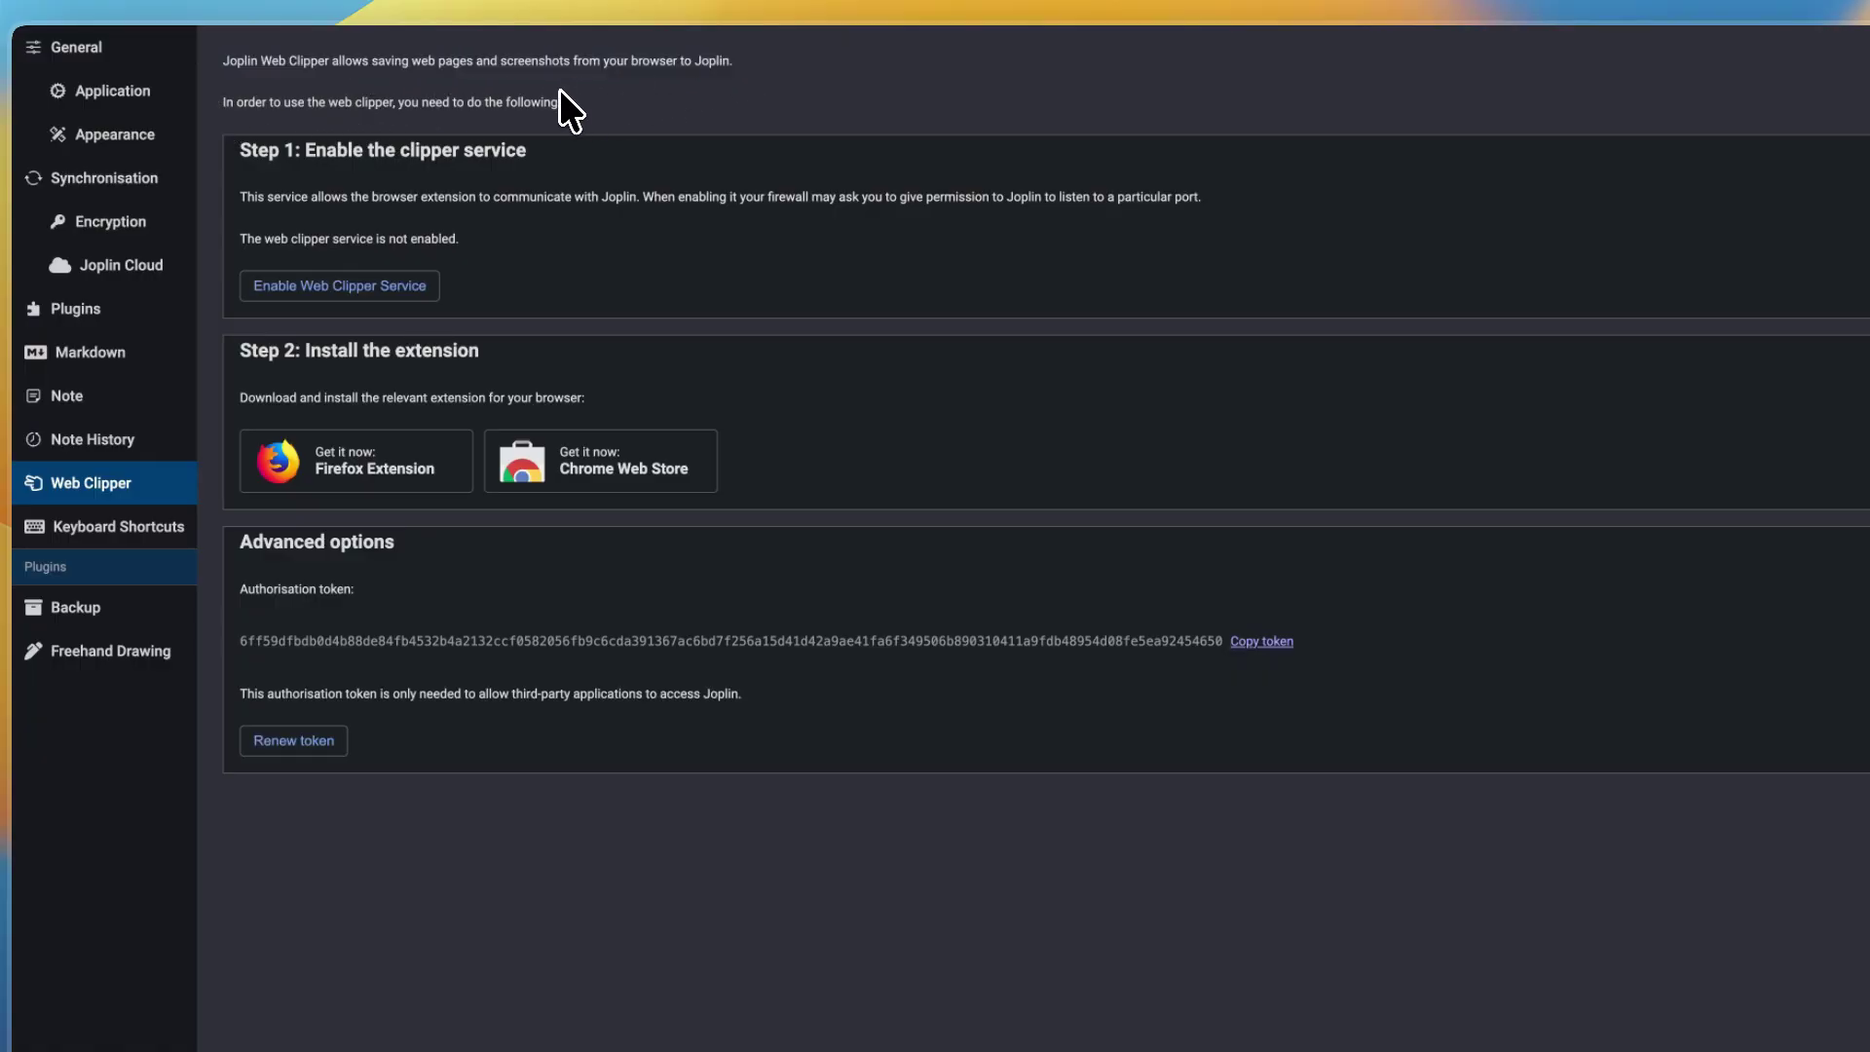
pyautogui.click(343, 285)
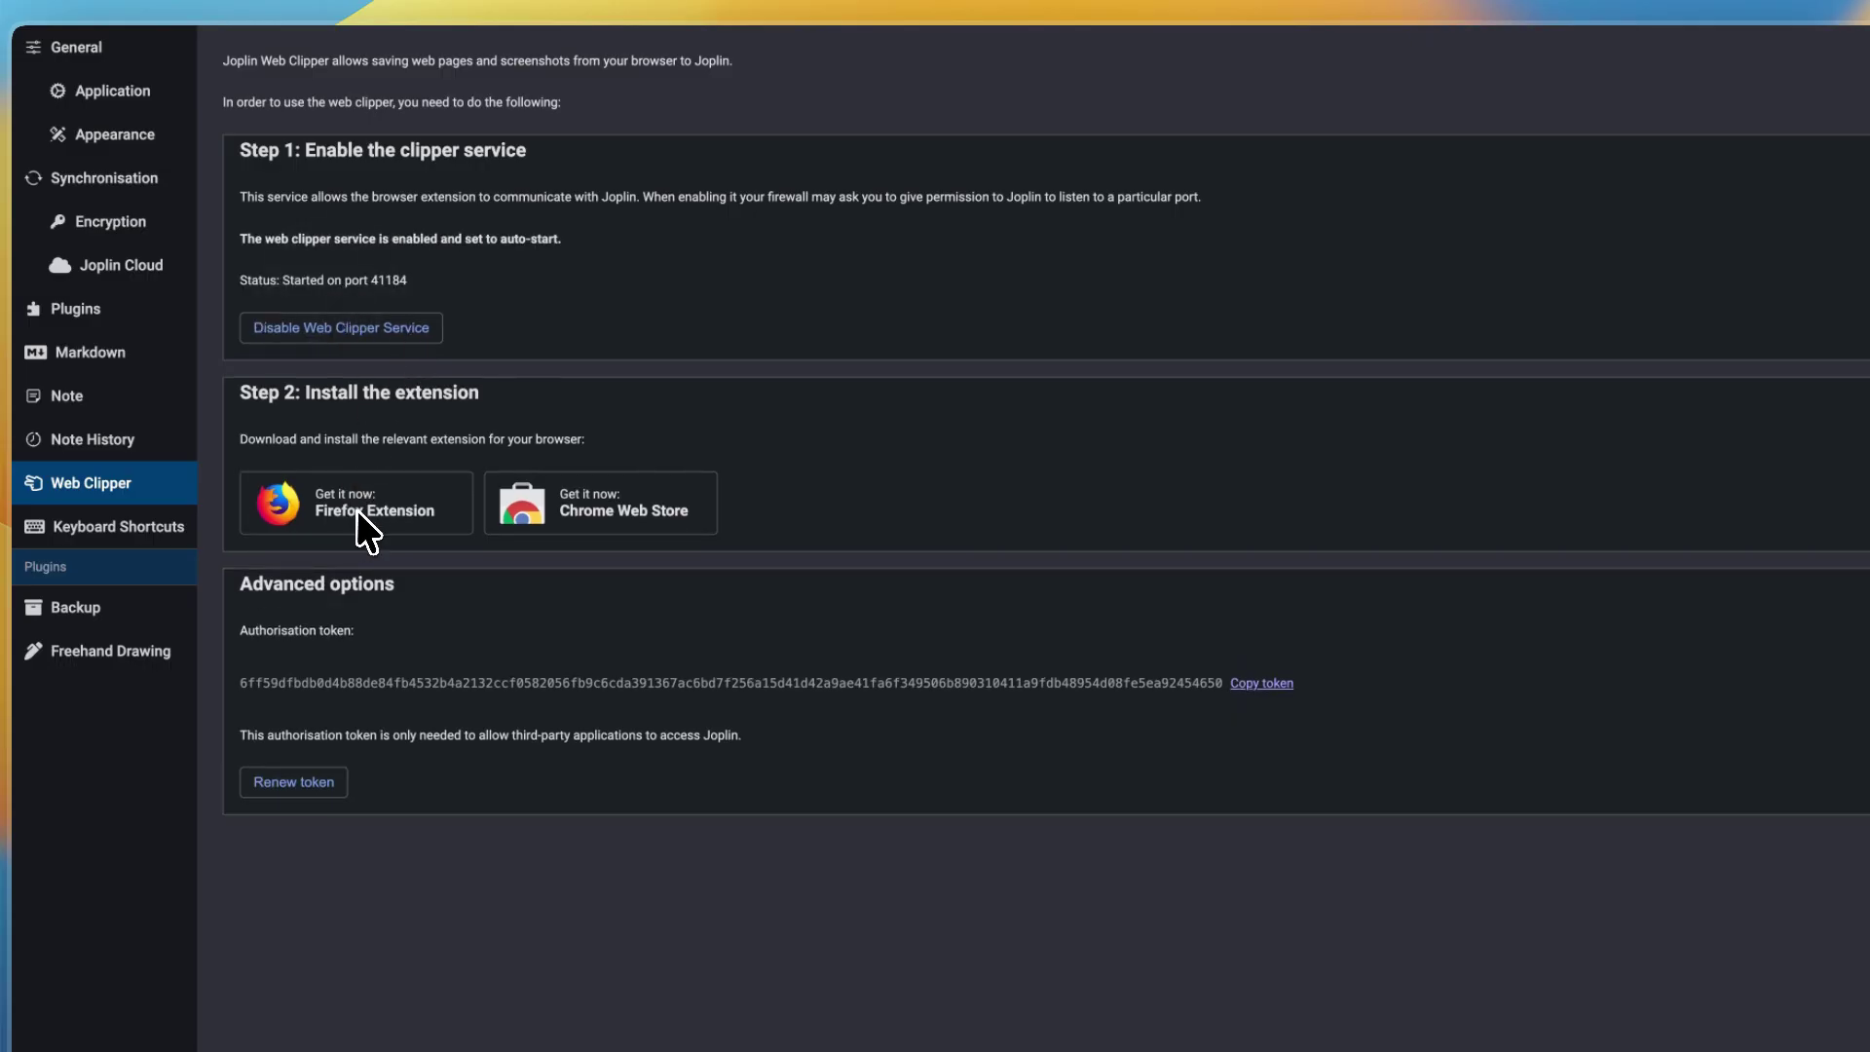
pyautogui.click(604, 516)
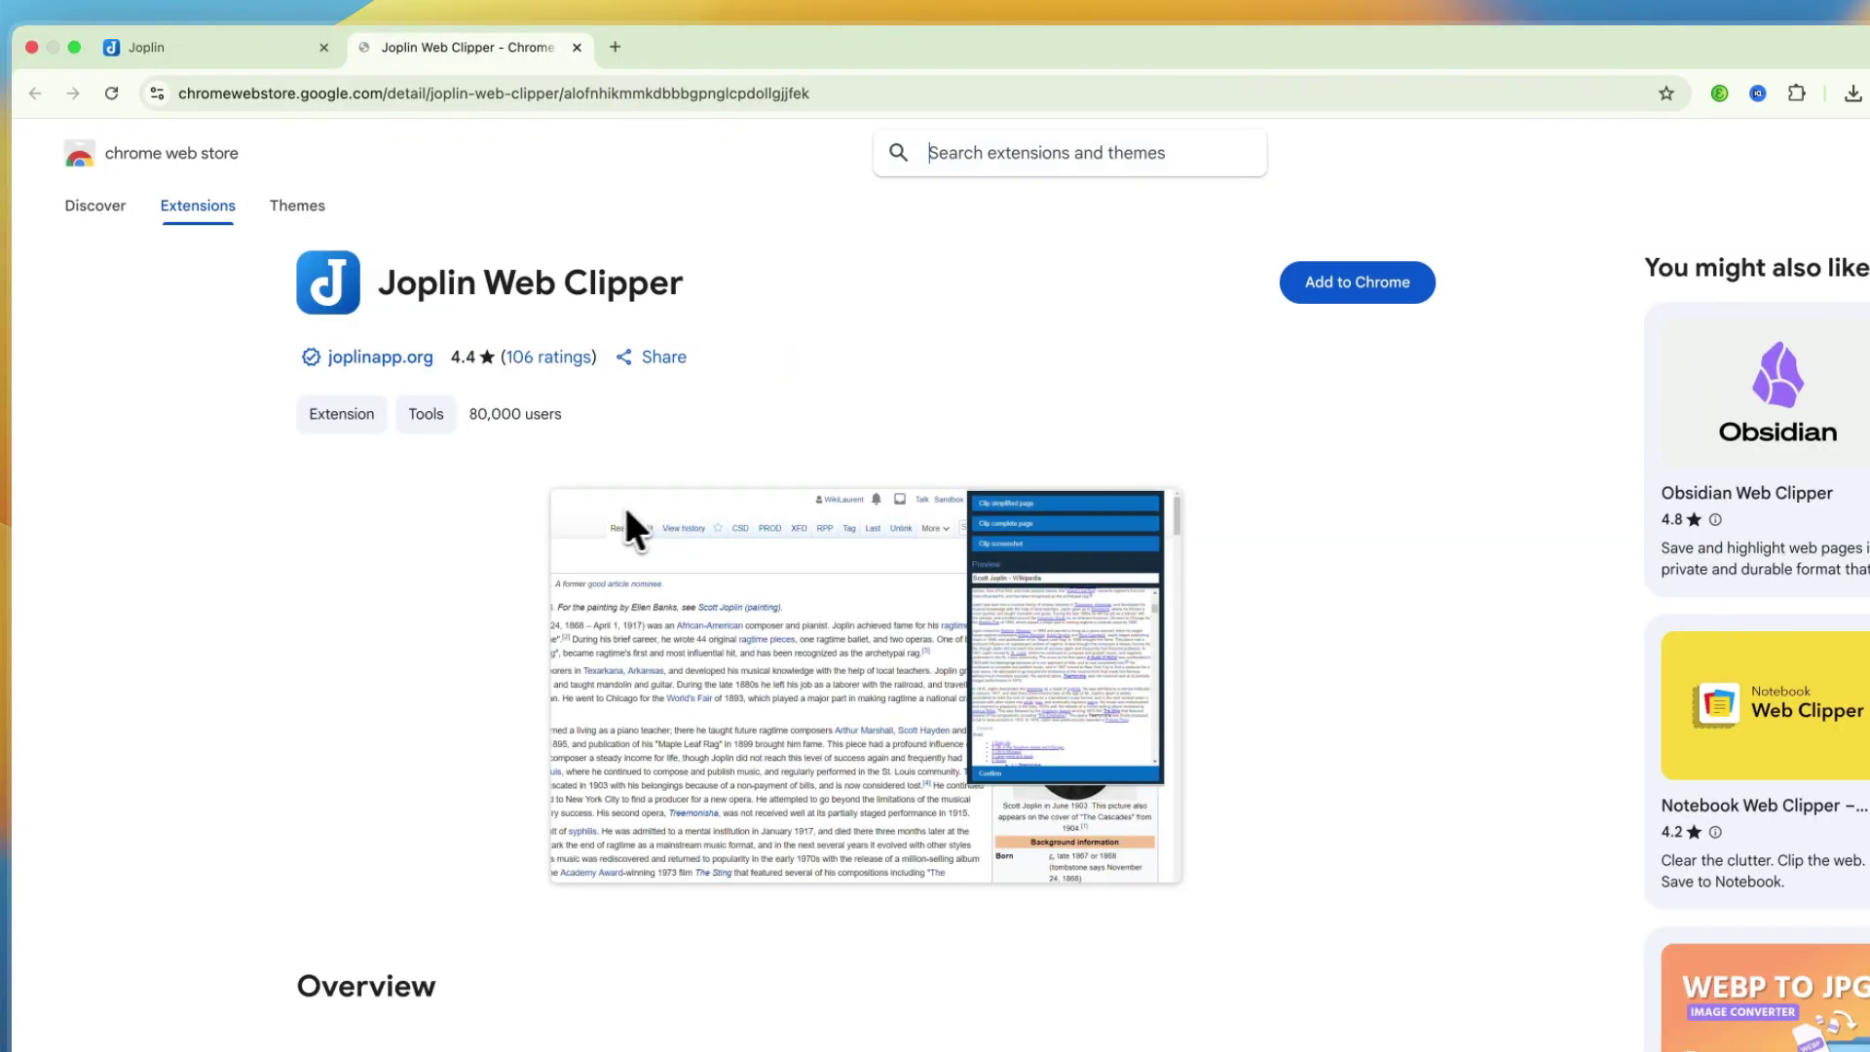
# Step: Add the Joplin Web Clipper extension to Chrome and grant it authorisation in Joplin
pyautogui.click(1356, 282)
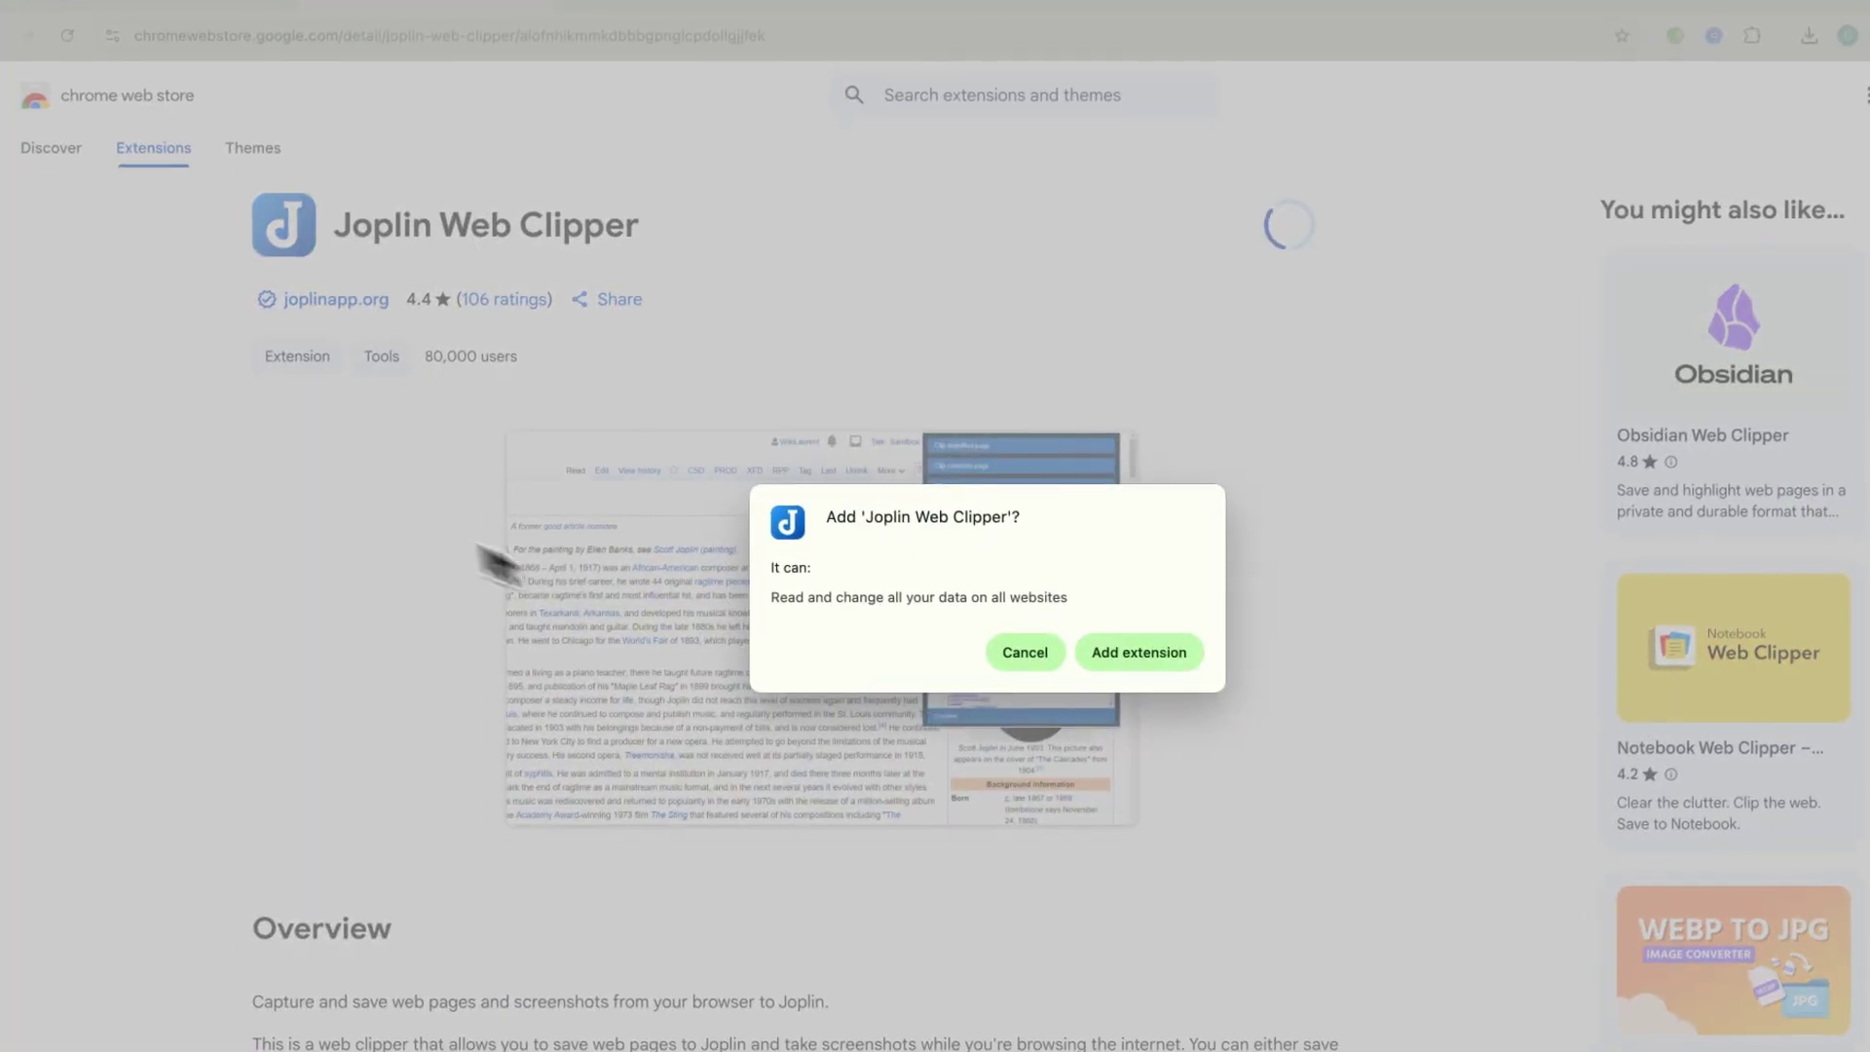
pyautogui.click(1145, 653)
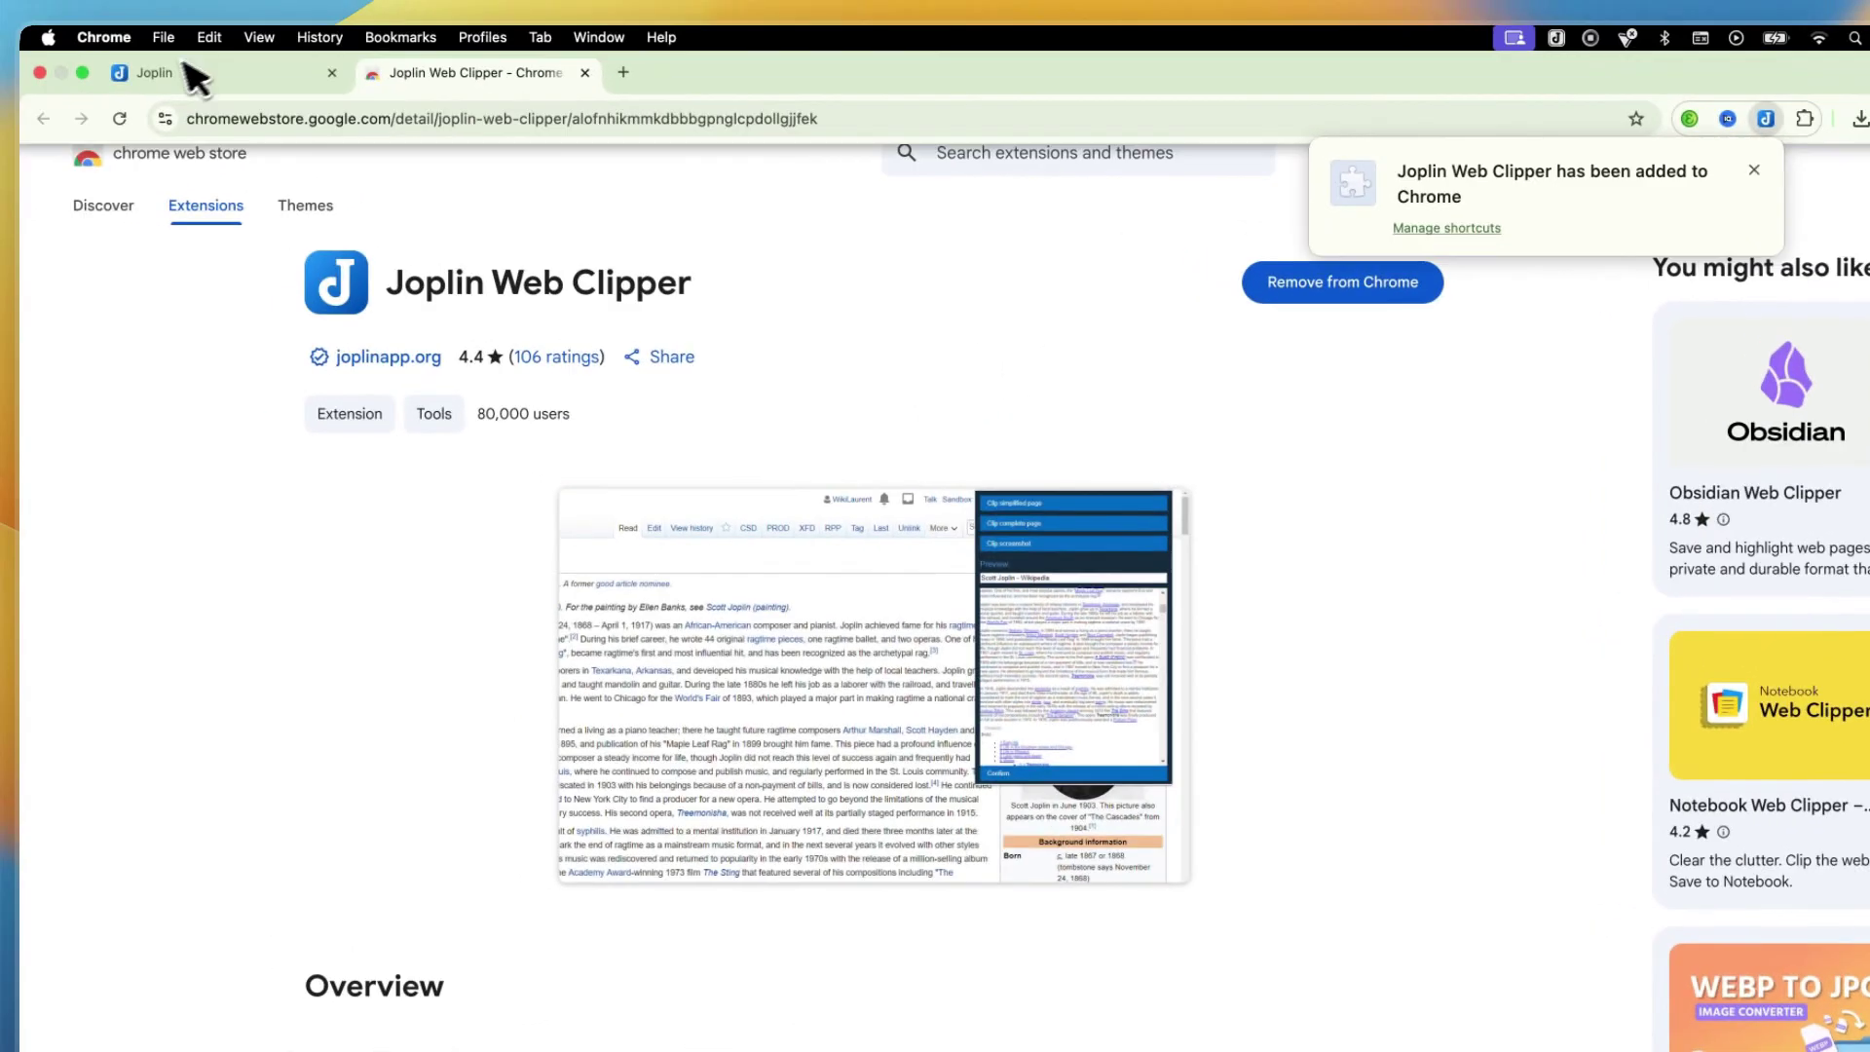
pyautogui.click(137, 4)
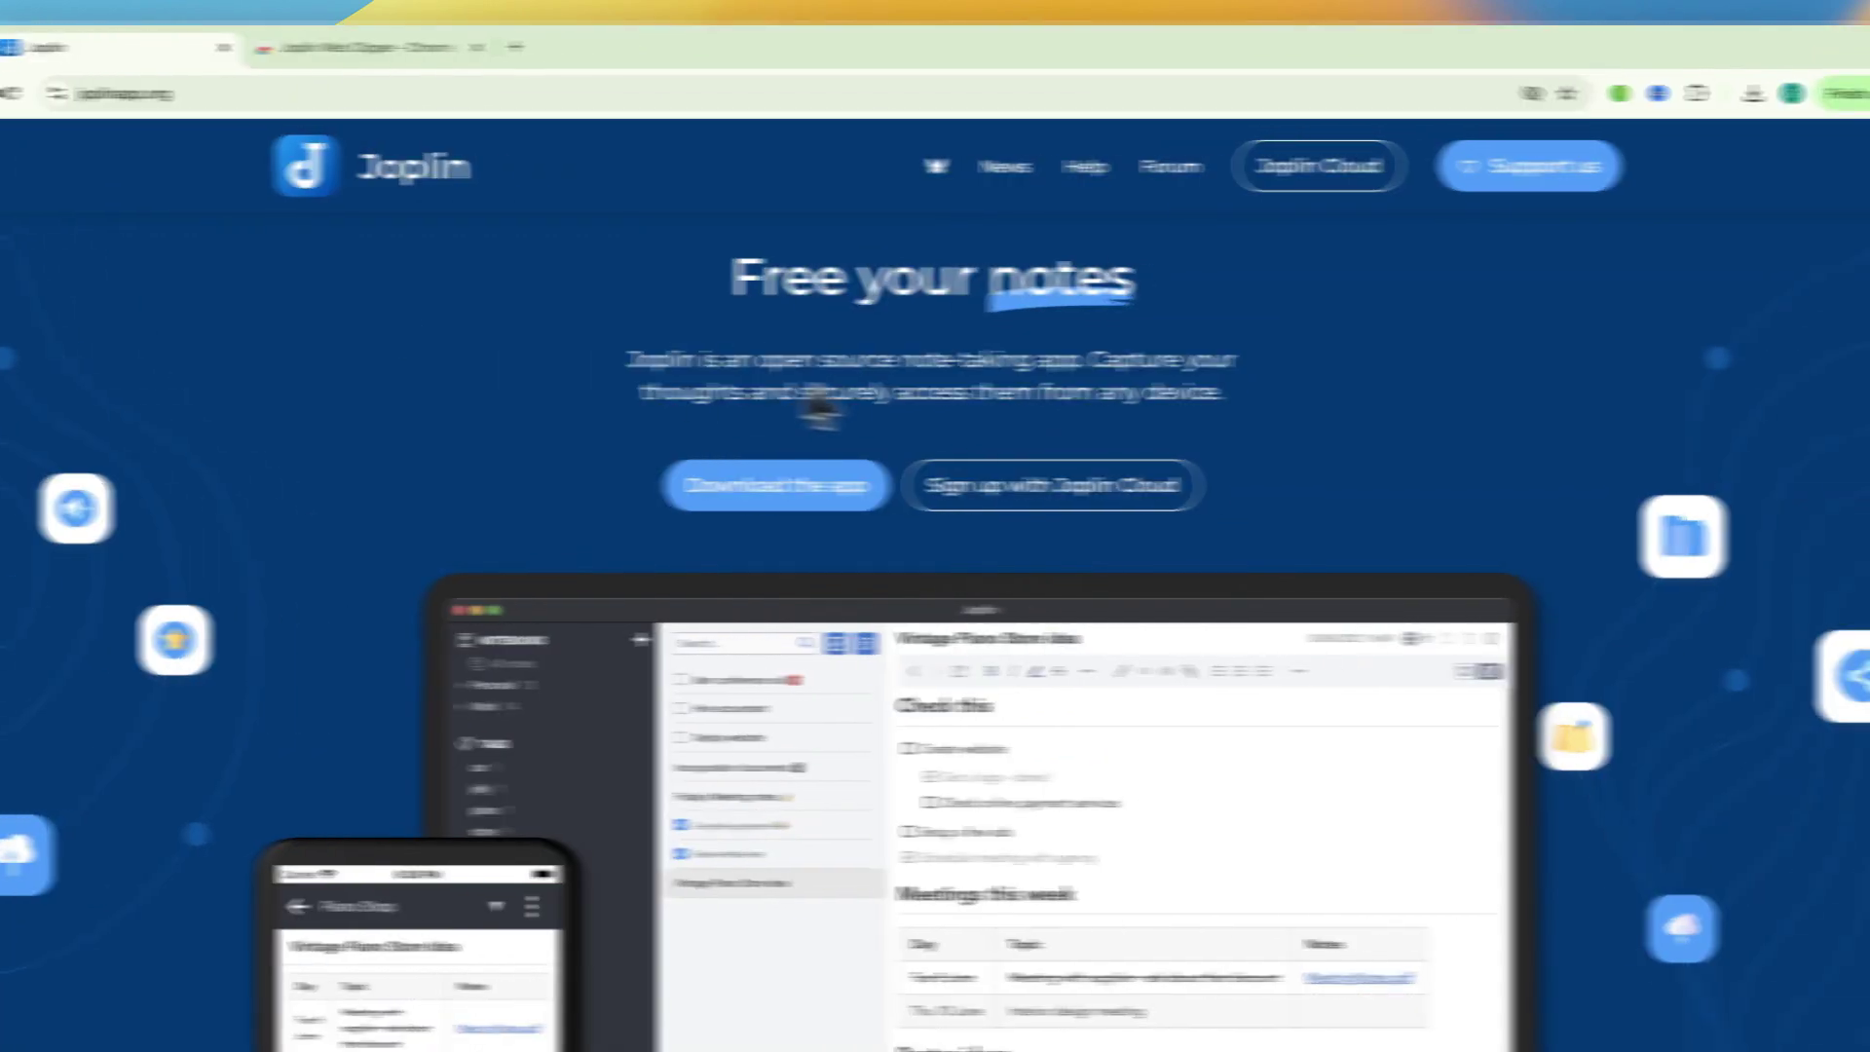
pyautogui.click(1696, 92)
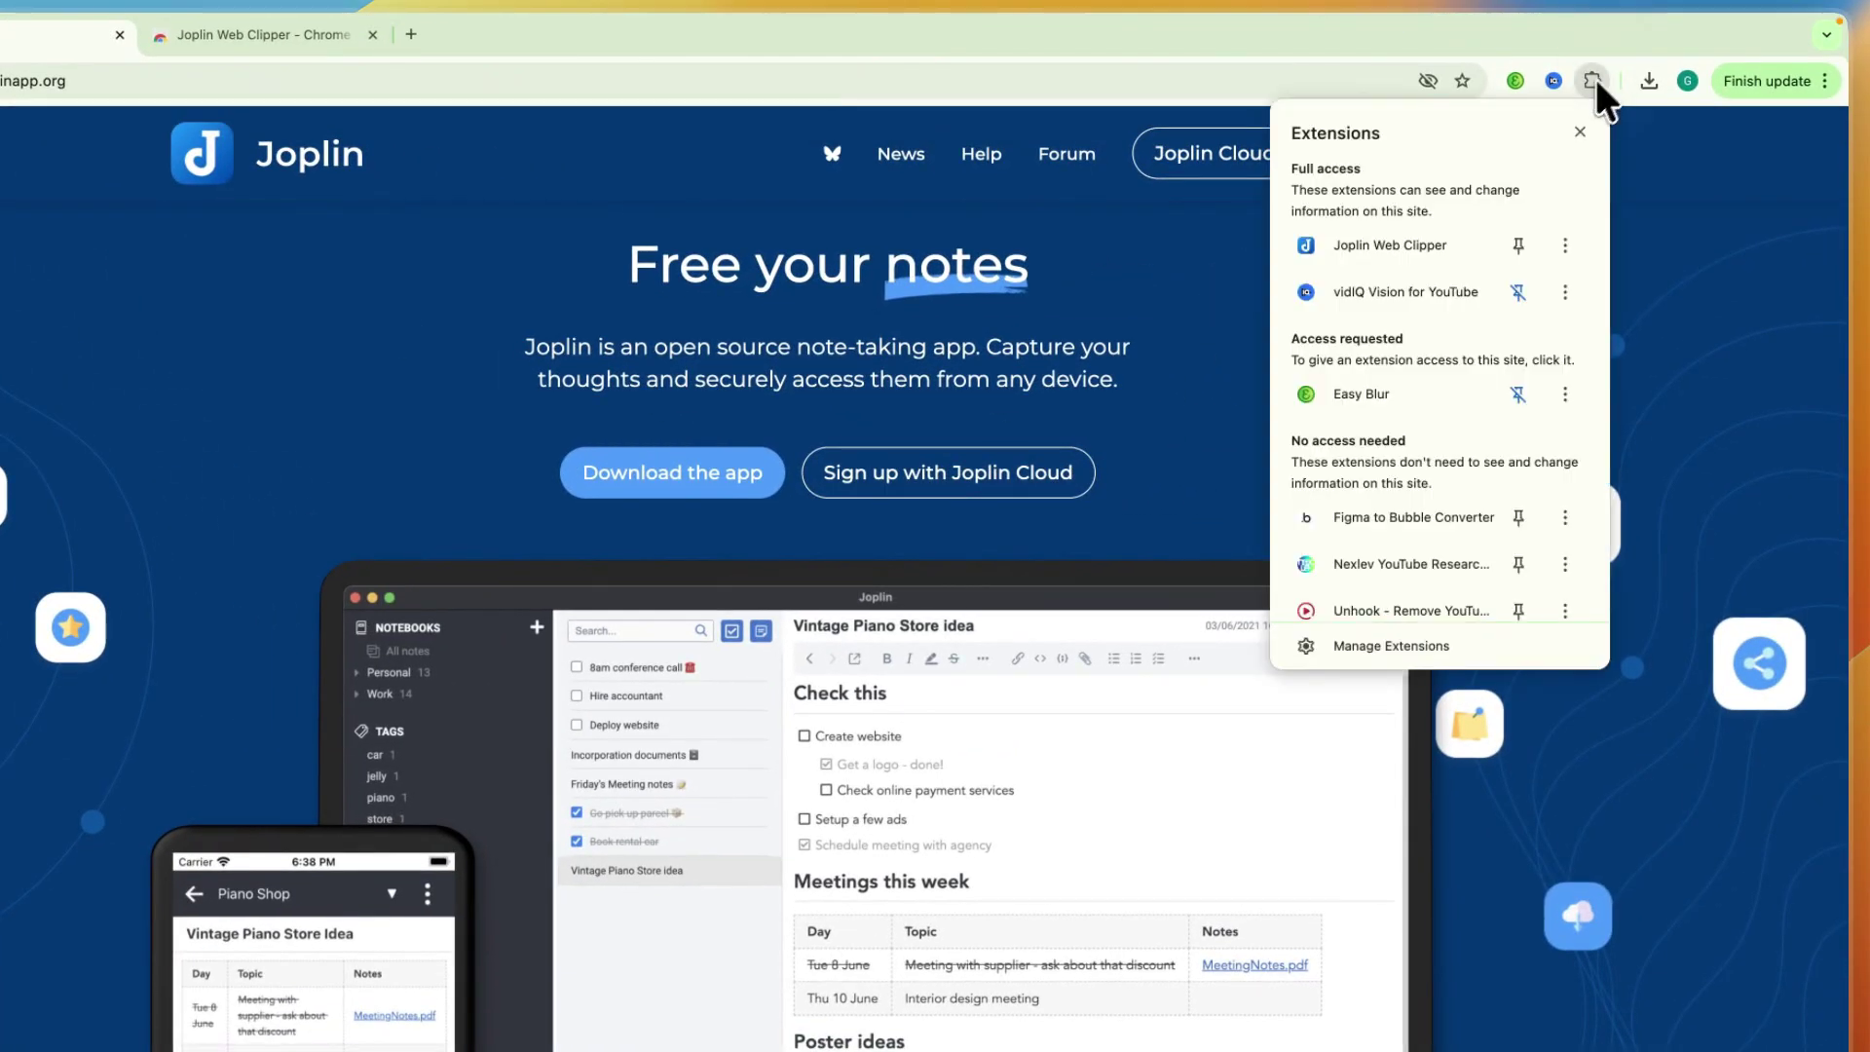
pyautogui.click(1389, 246)
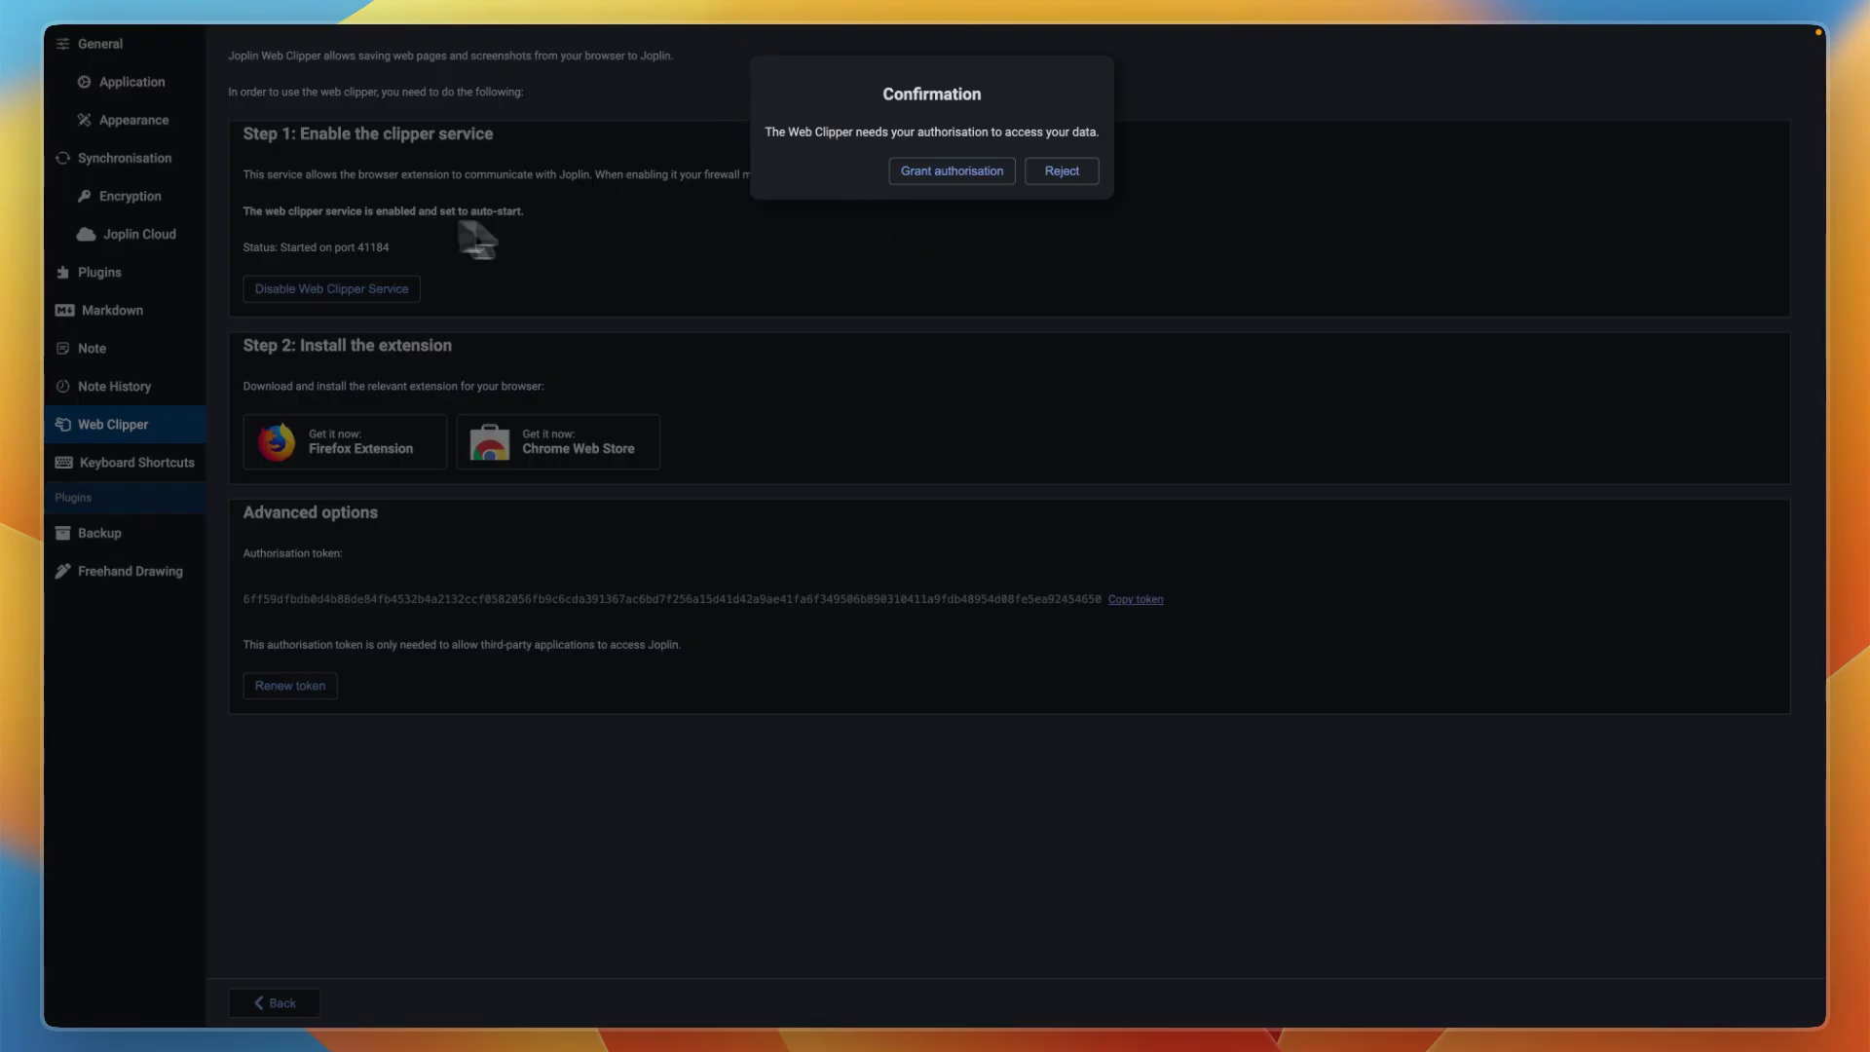
pyautogui.click(953, 173)
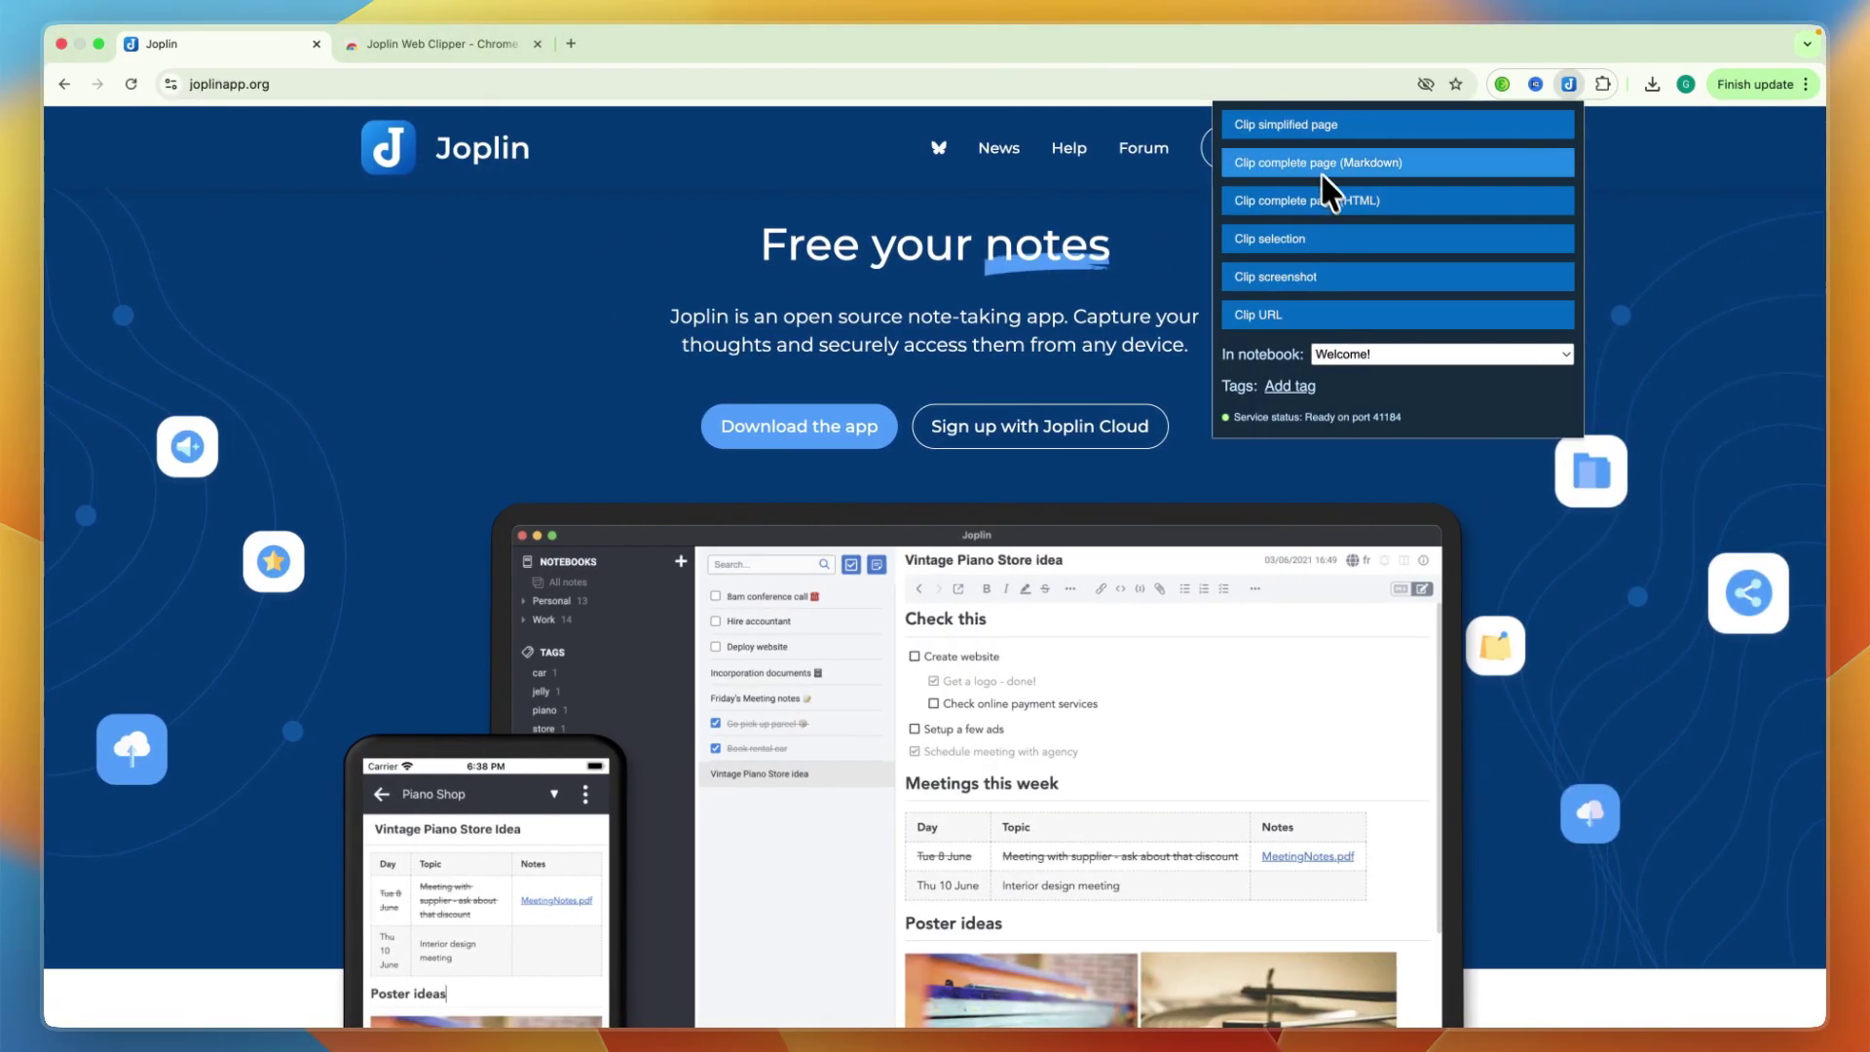
# Step: Clip a screenshot of the joplinapp.org home page area into a new Joplin note
pyautogui.click(1325, 276)
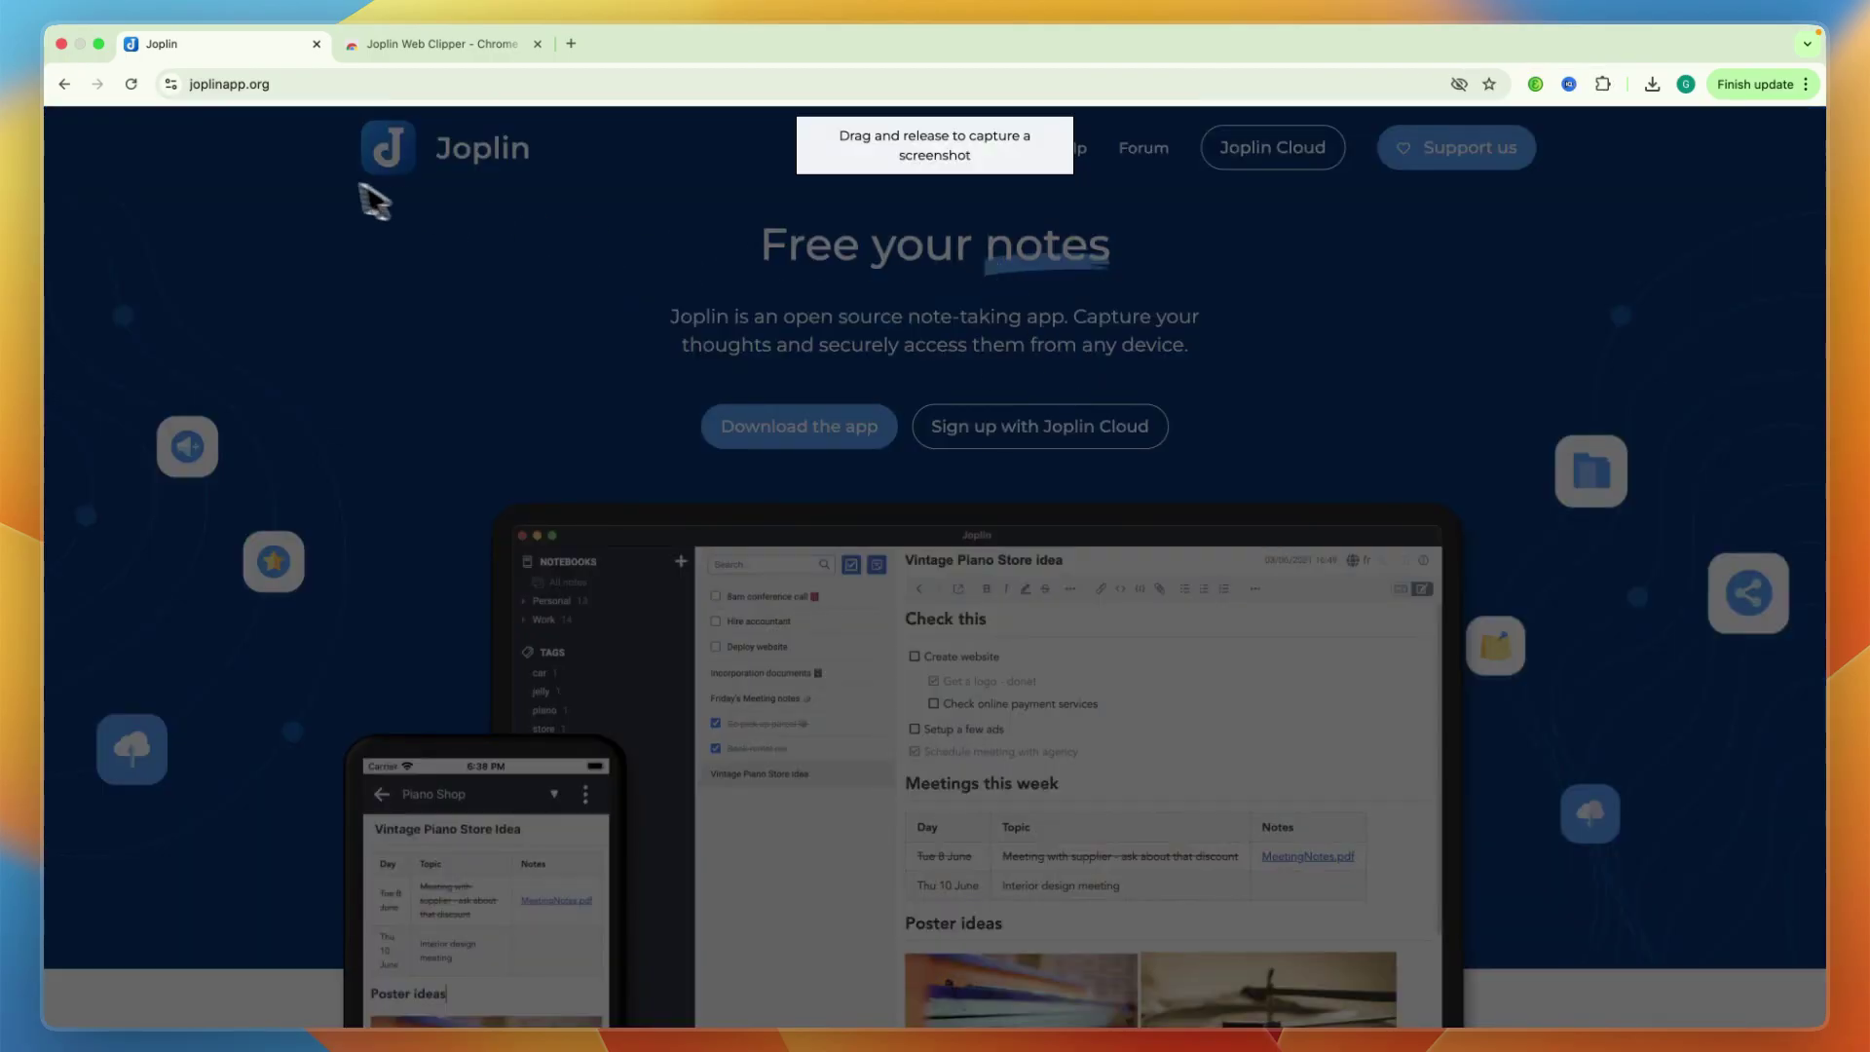
pyautogui.moveTo(318, 148); pyautogui.dragTo(1675, 955)
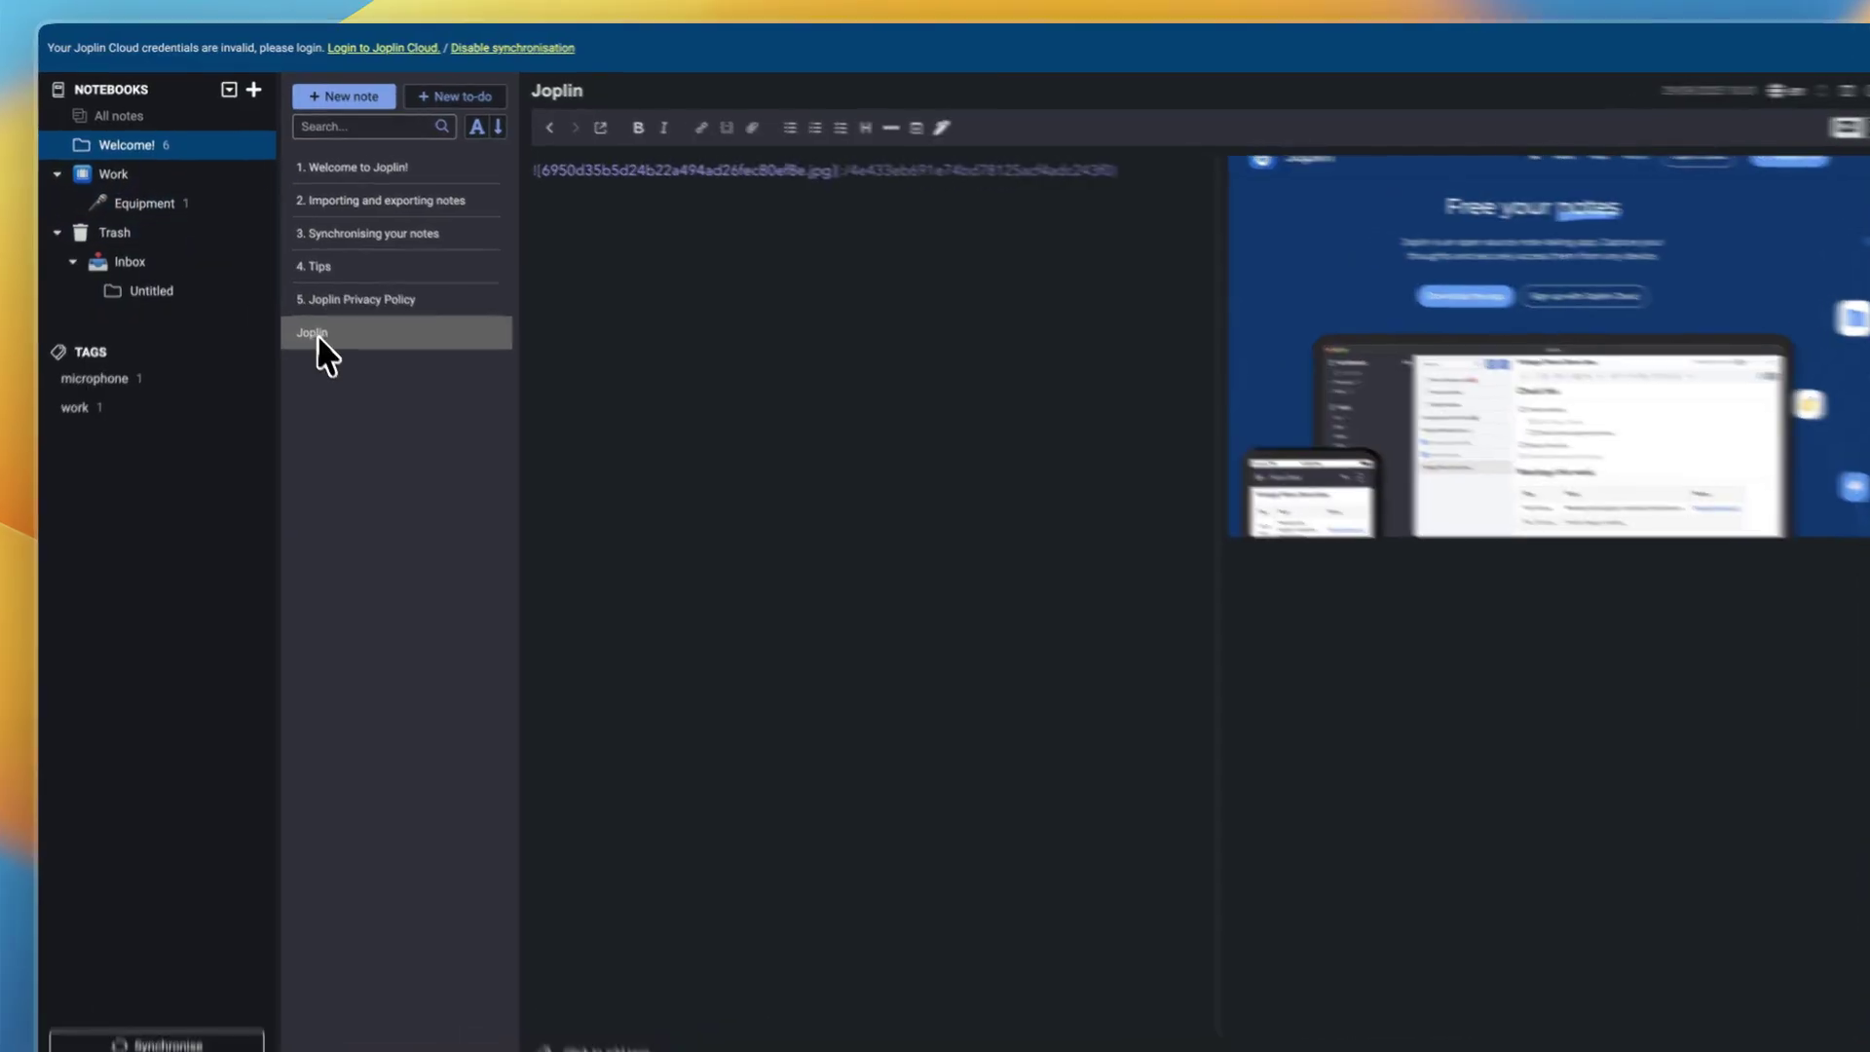
# Step: Drag the clipped Joplin note onto the Equipment notebook and open Equipment
pyautogui.moveTo(142, 208); pyautogui.dragTo(128, 221)
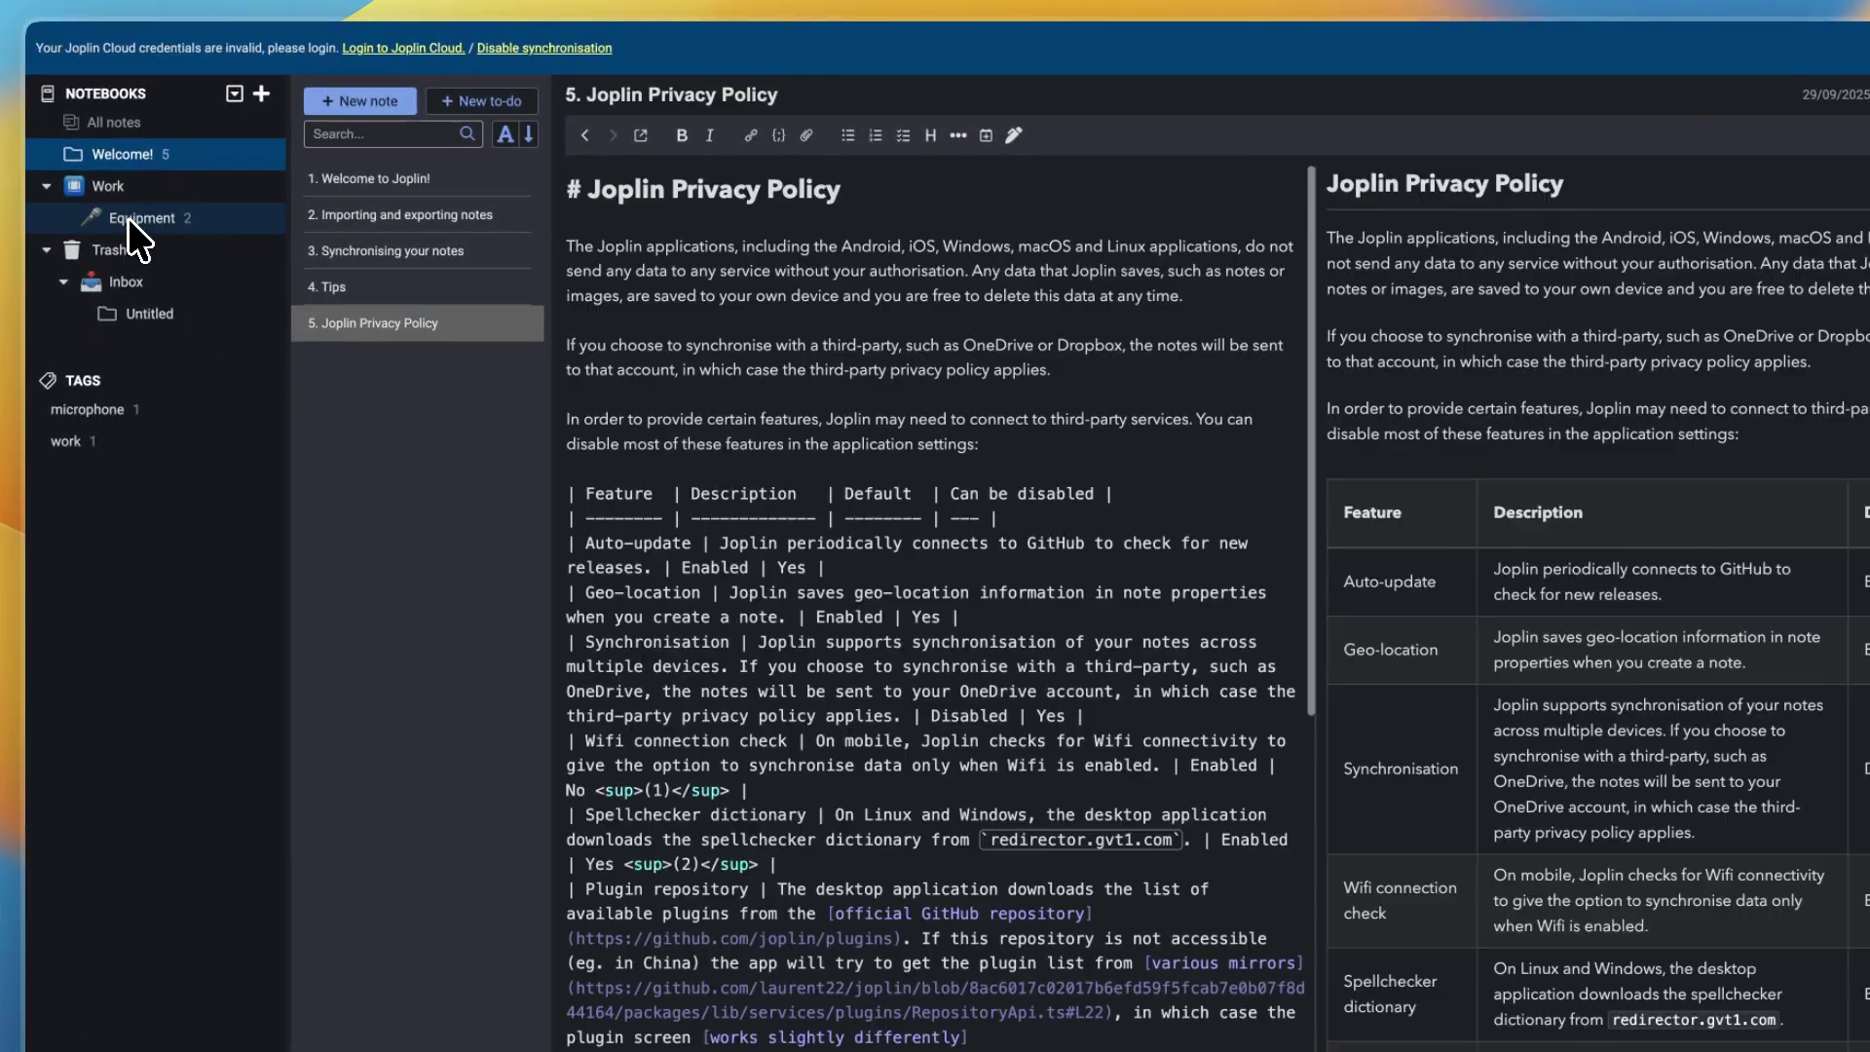
pyautogui.click(133, 217)
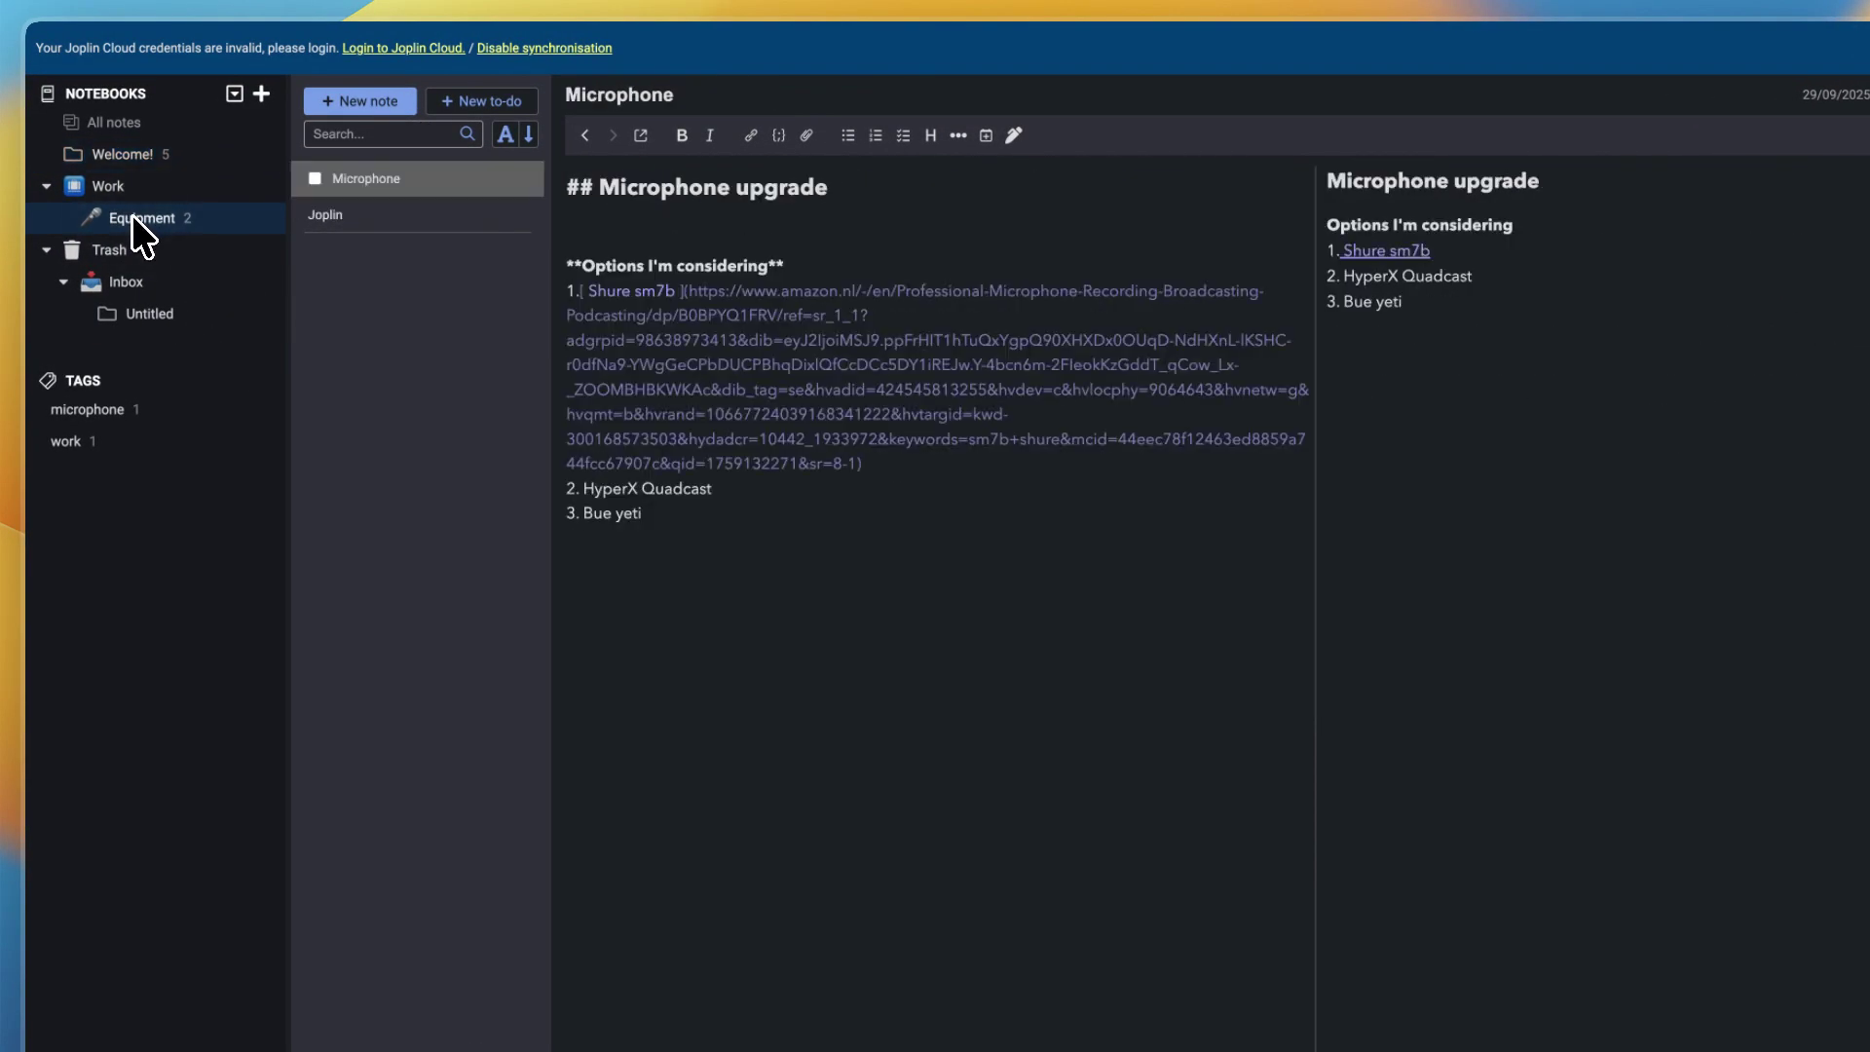
pyautogui.click(353, 212)
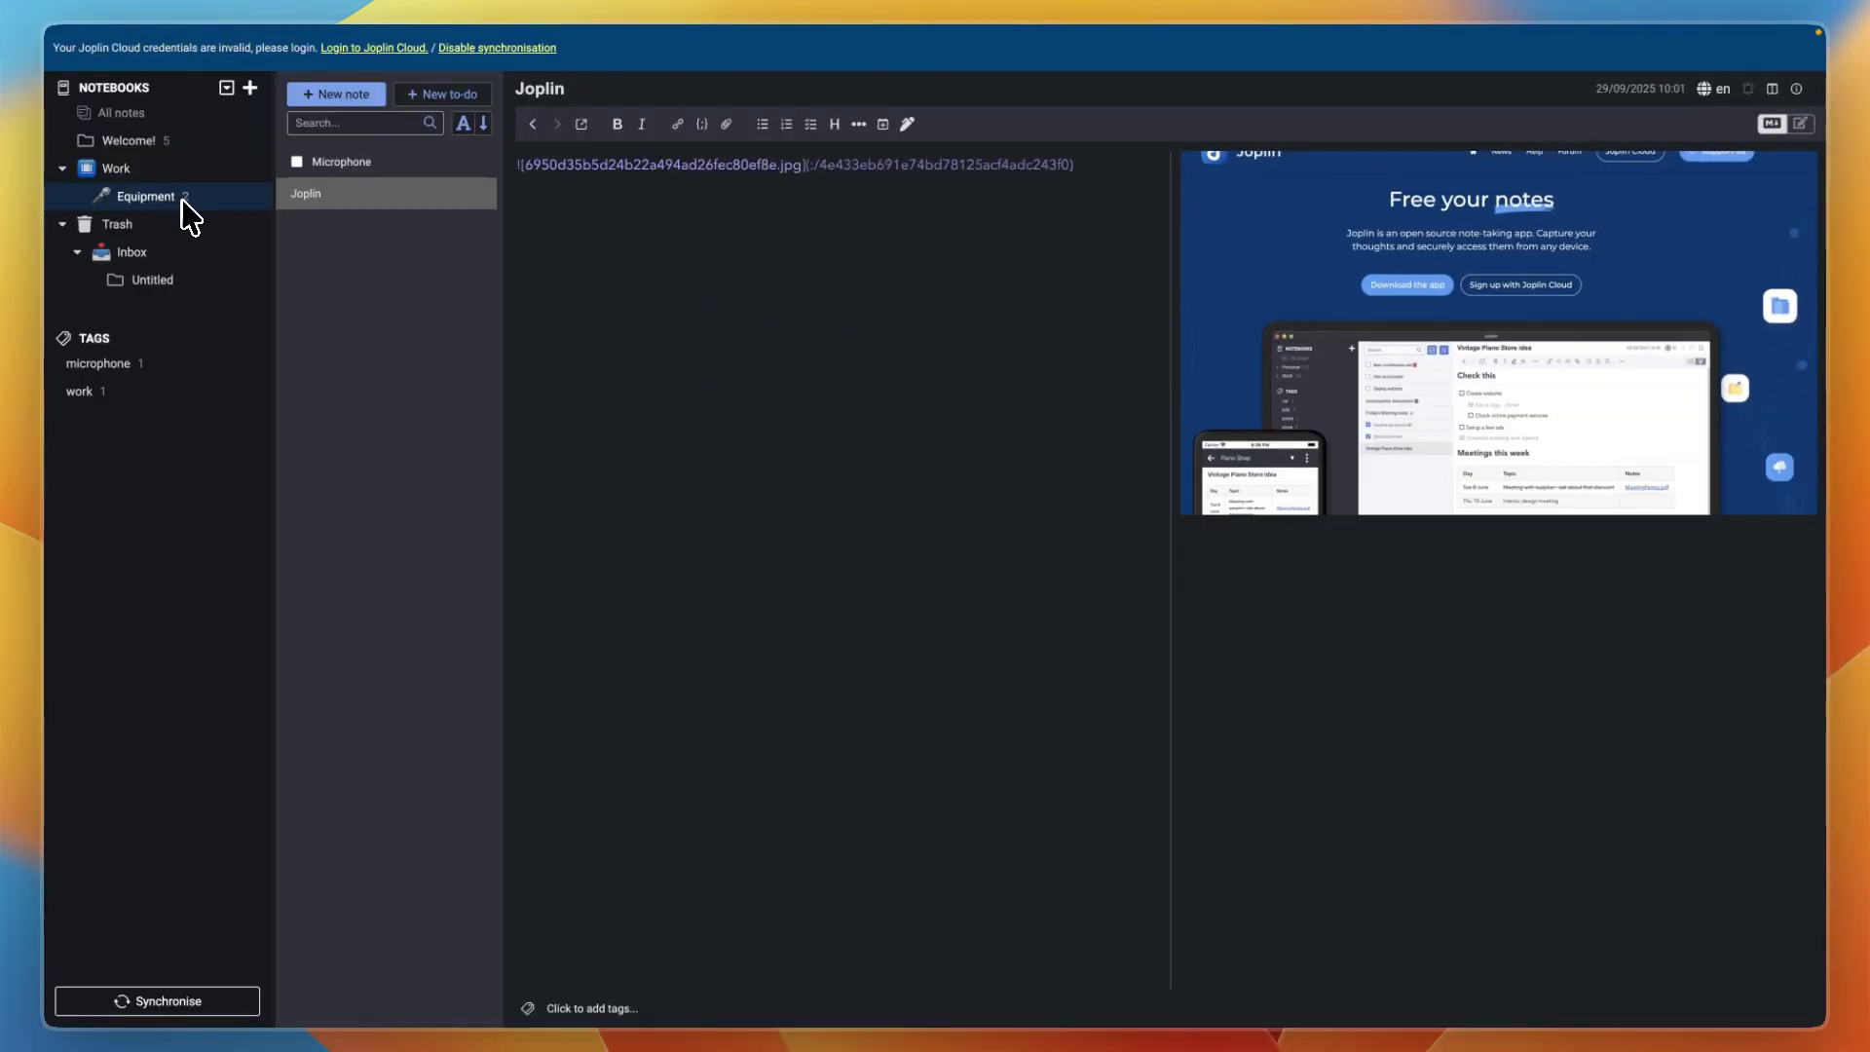
pyautogui.click(118, 200)
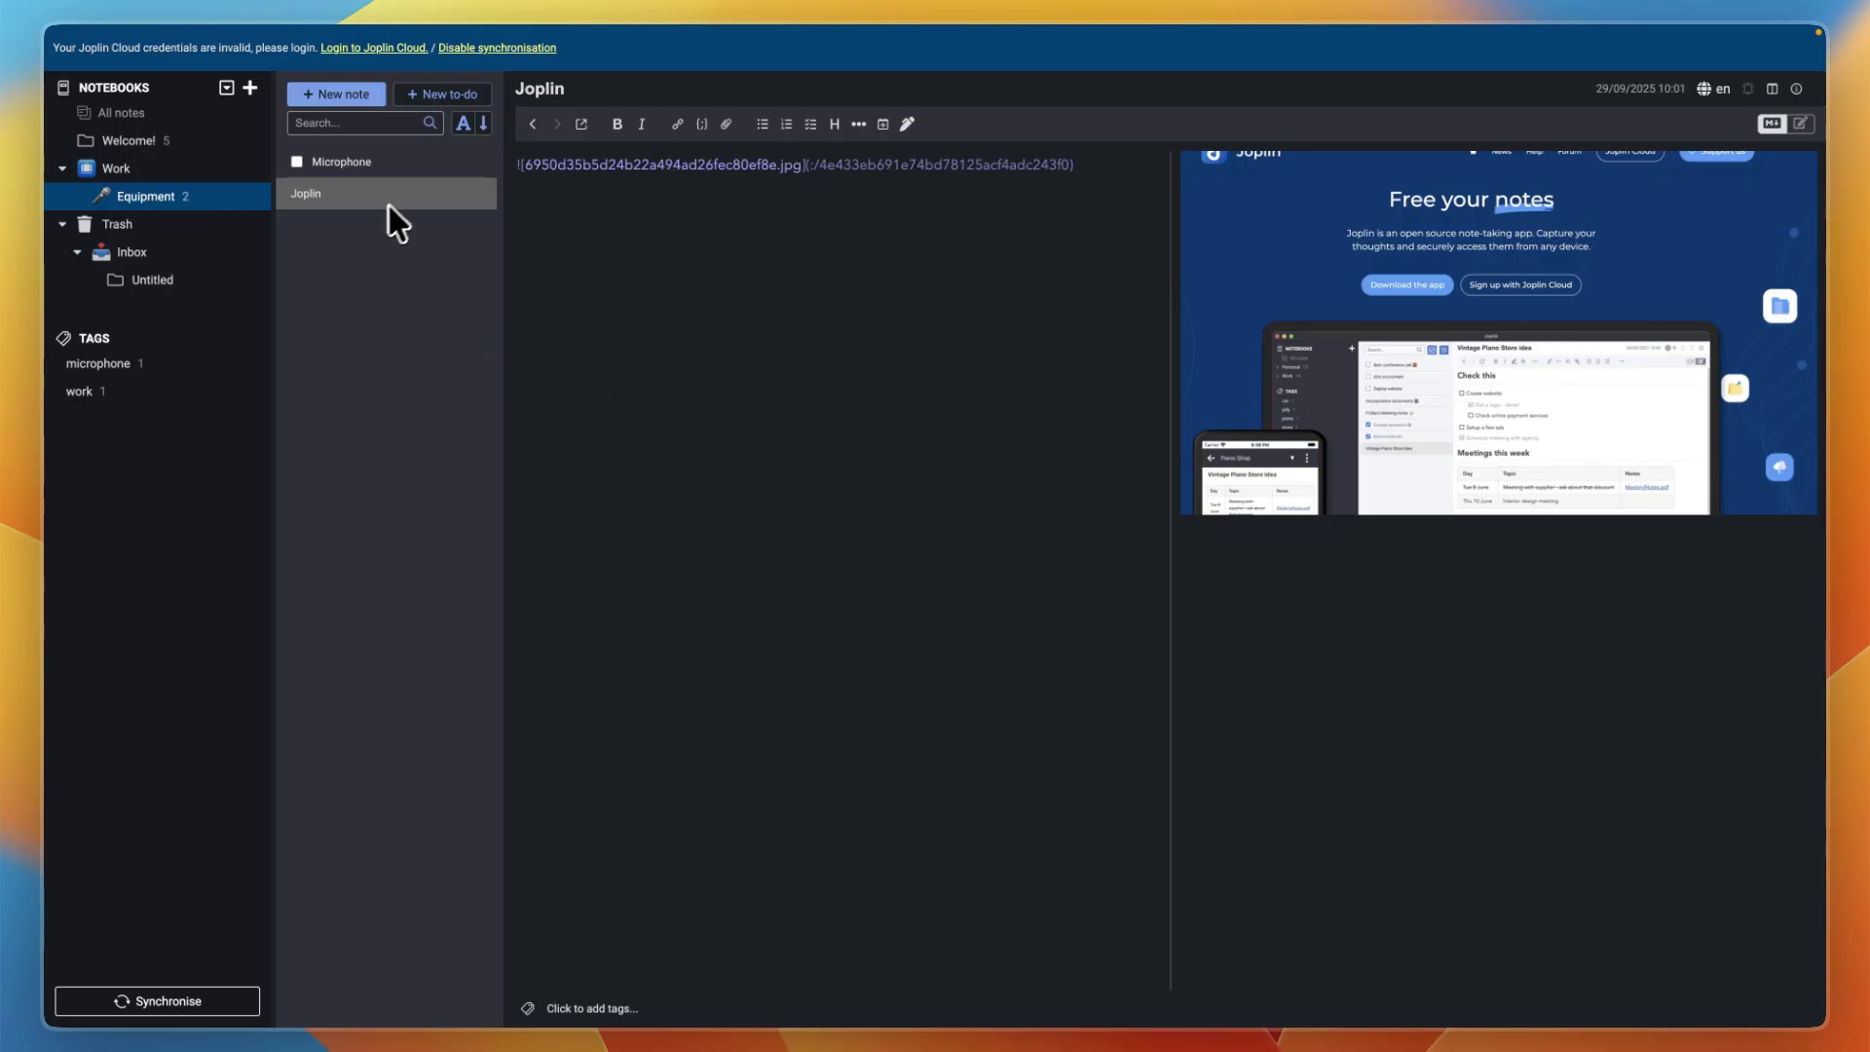
# Step: Create a new note in Equipment titled 'Meeting Notes Template'
pyautogui.click(342, 94)
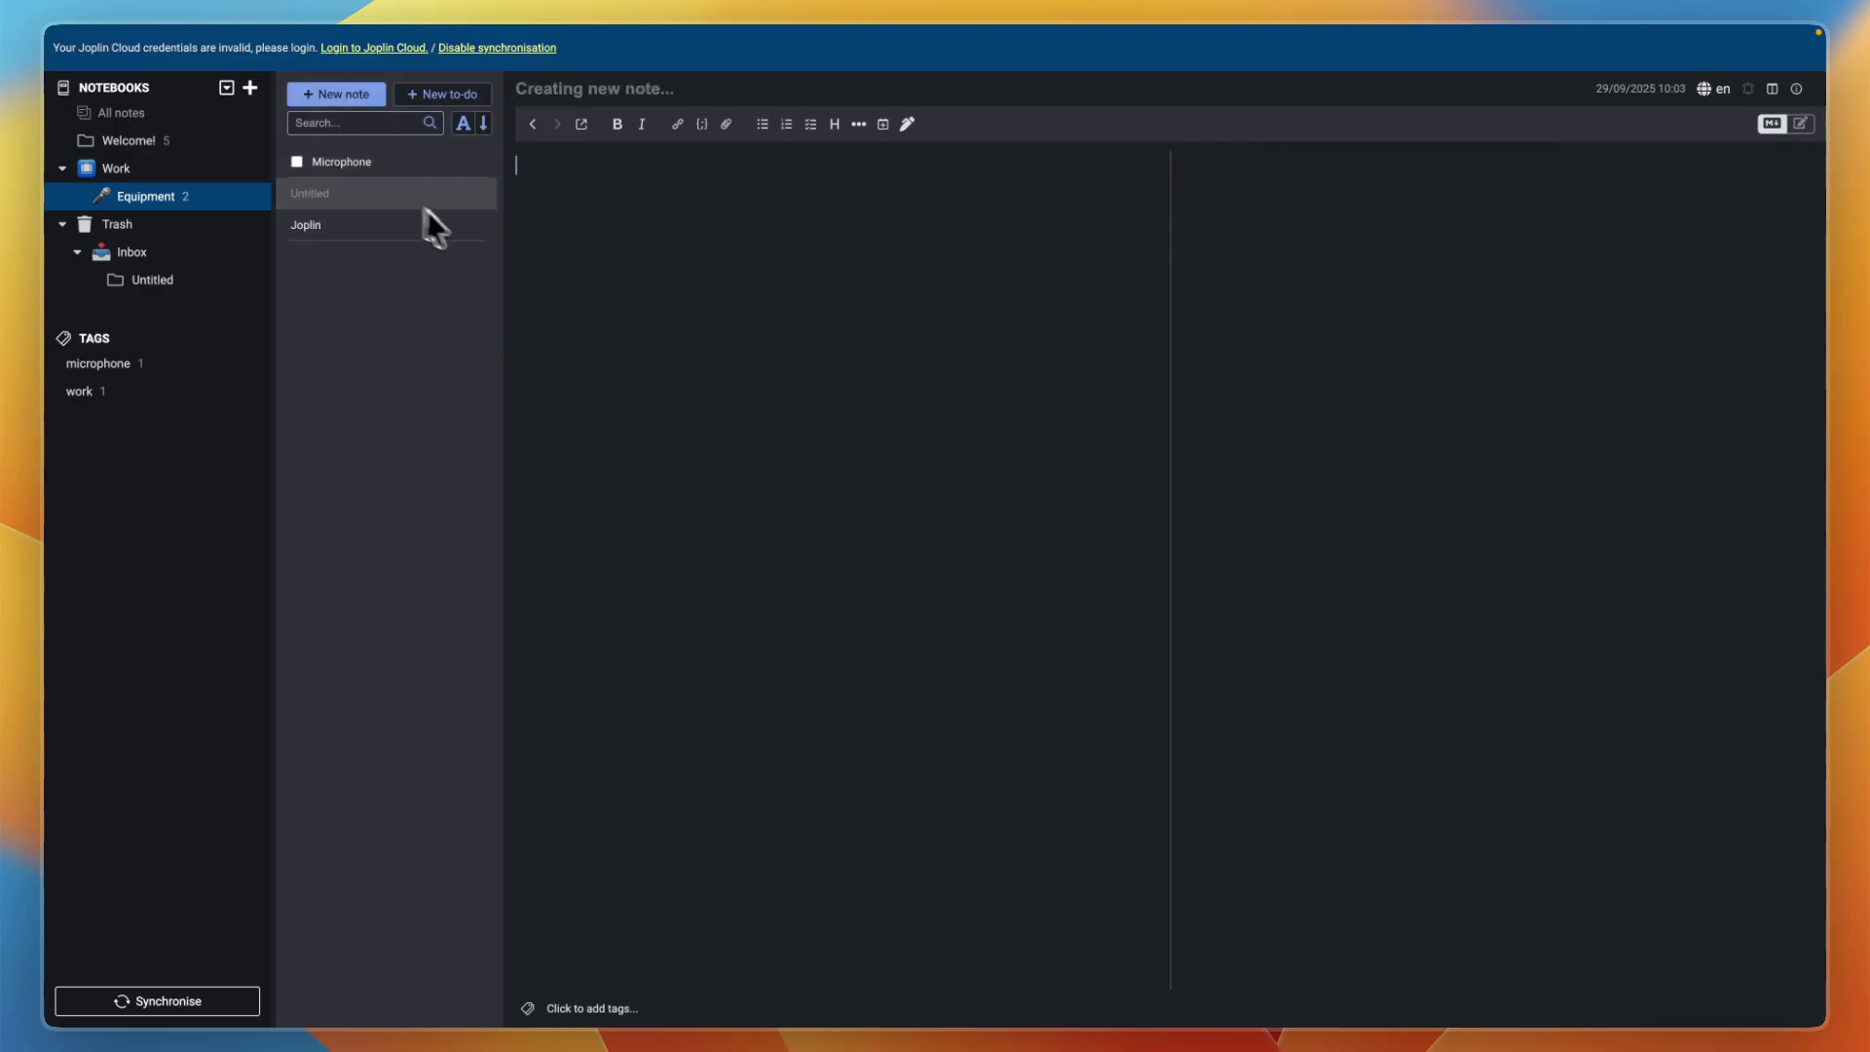
pyautogui.write('Meeting')
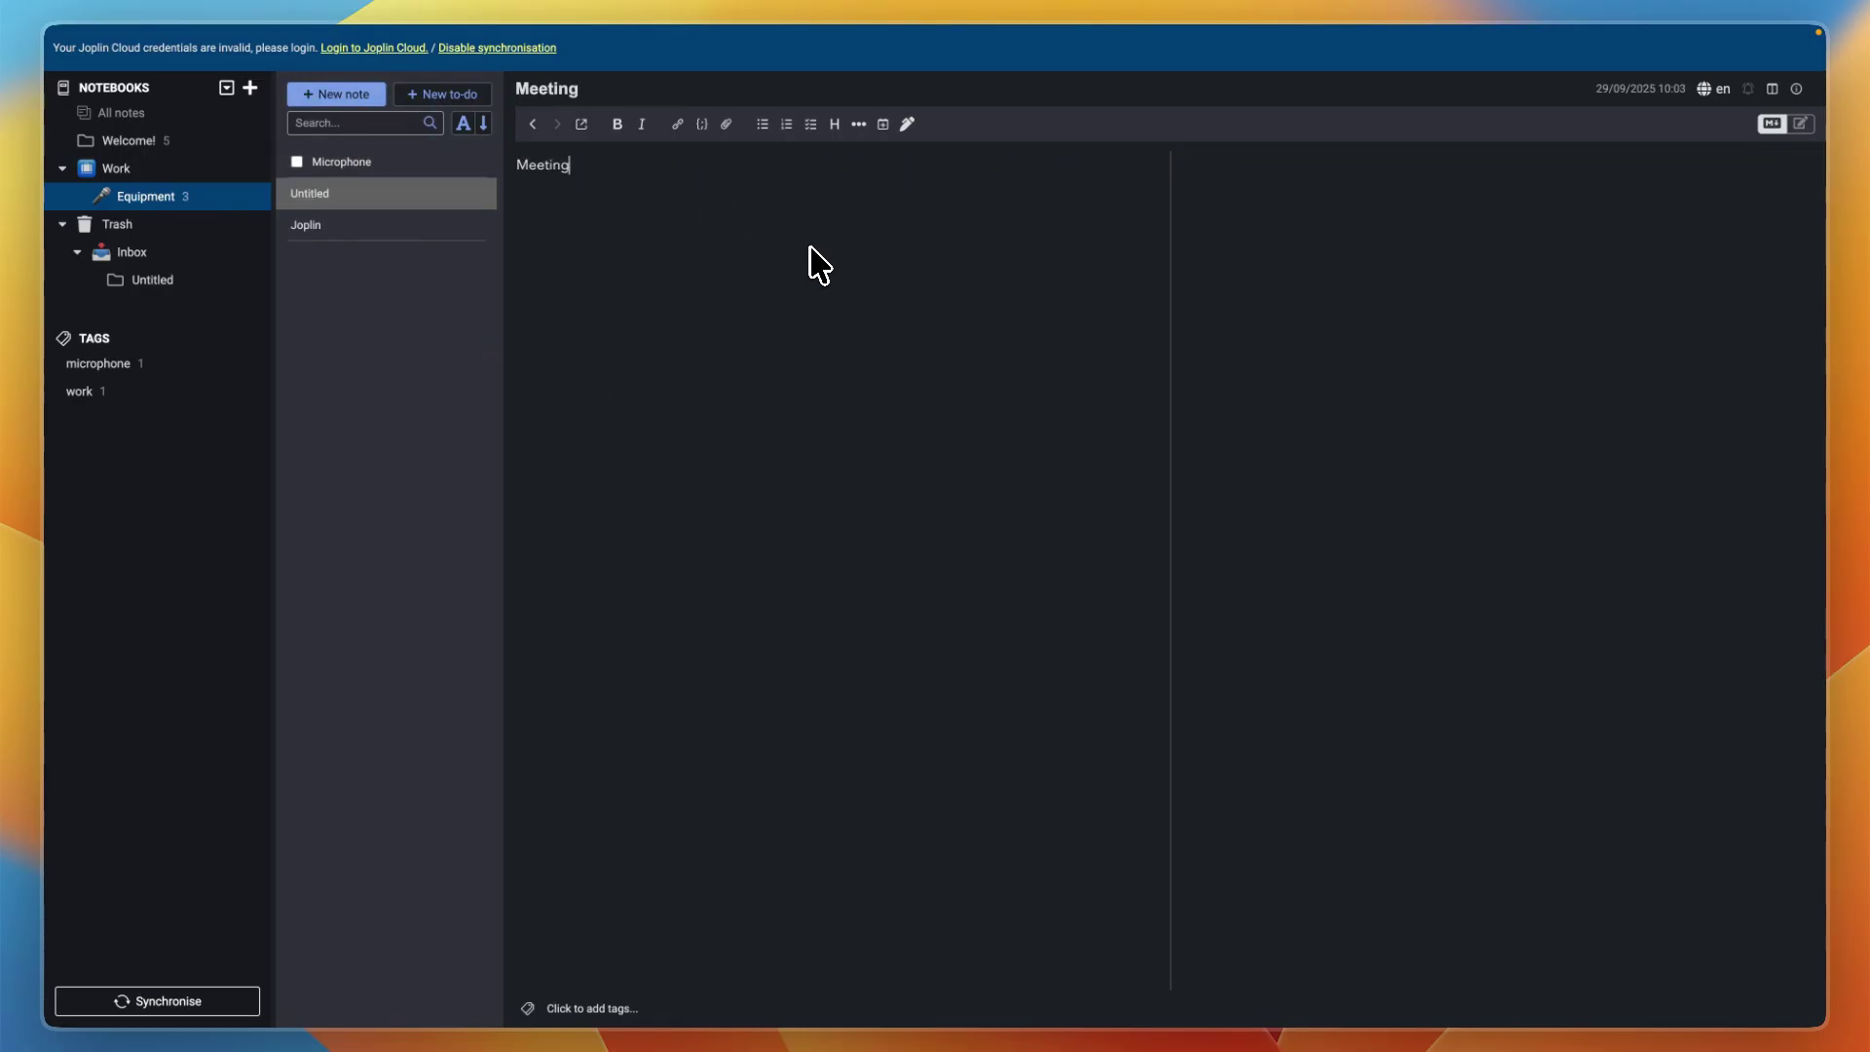
pyautogui.write(' Notes')
pyautogui.press('Return')
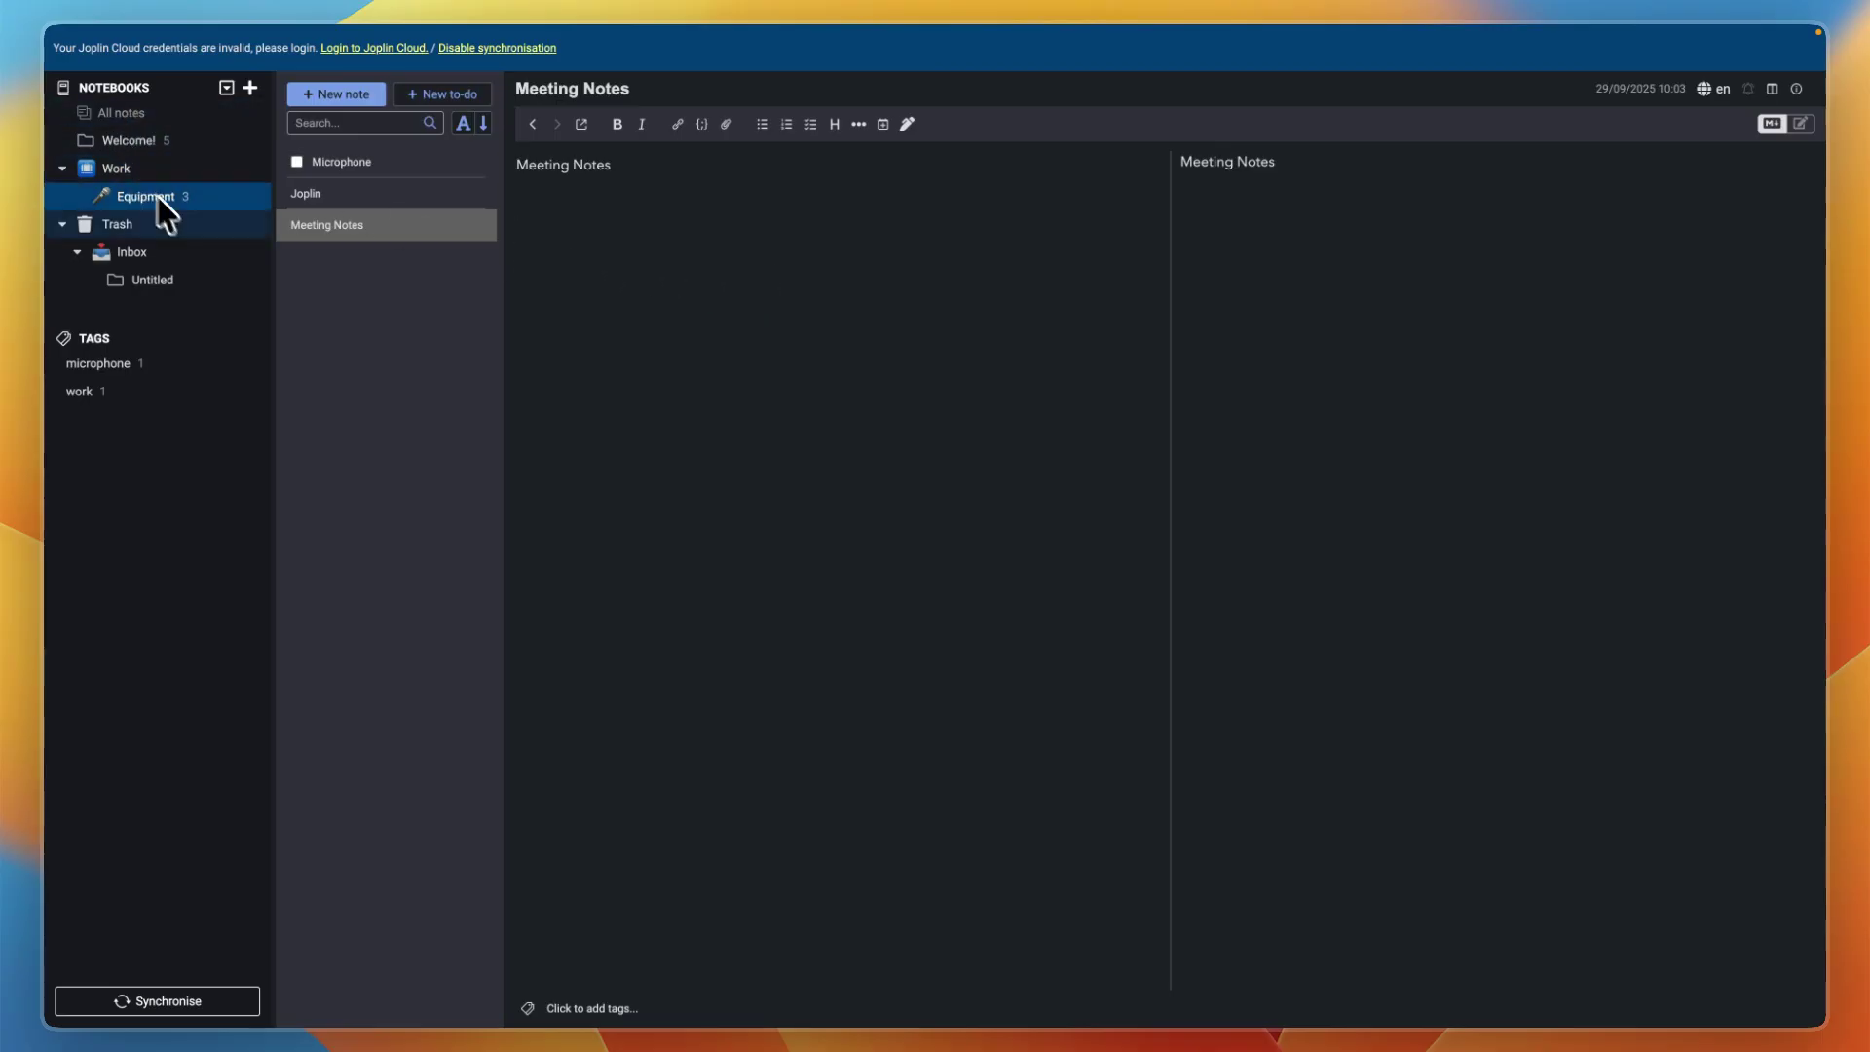
pyautogui.rightClick(345, 230)
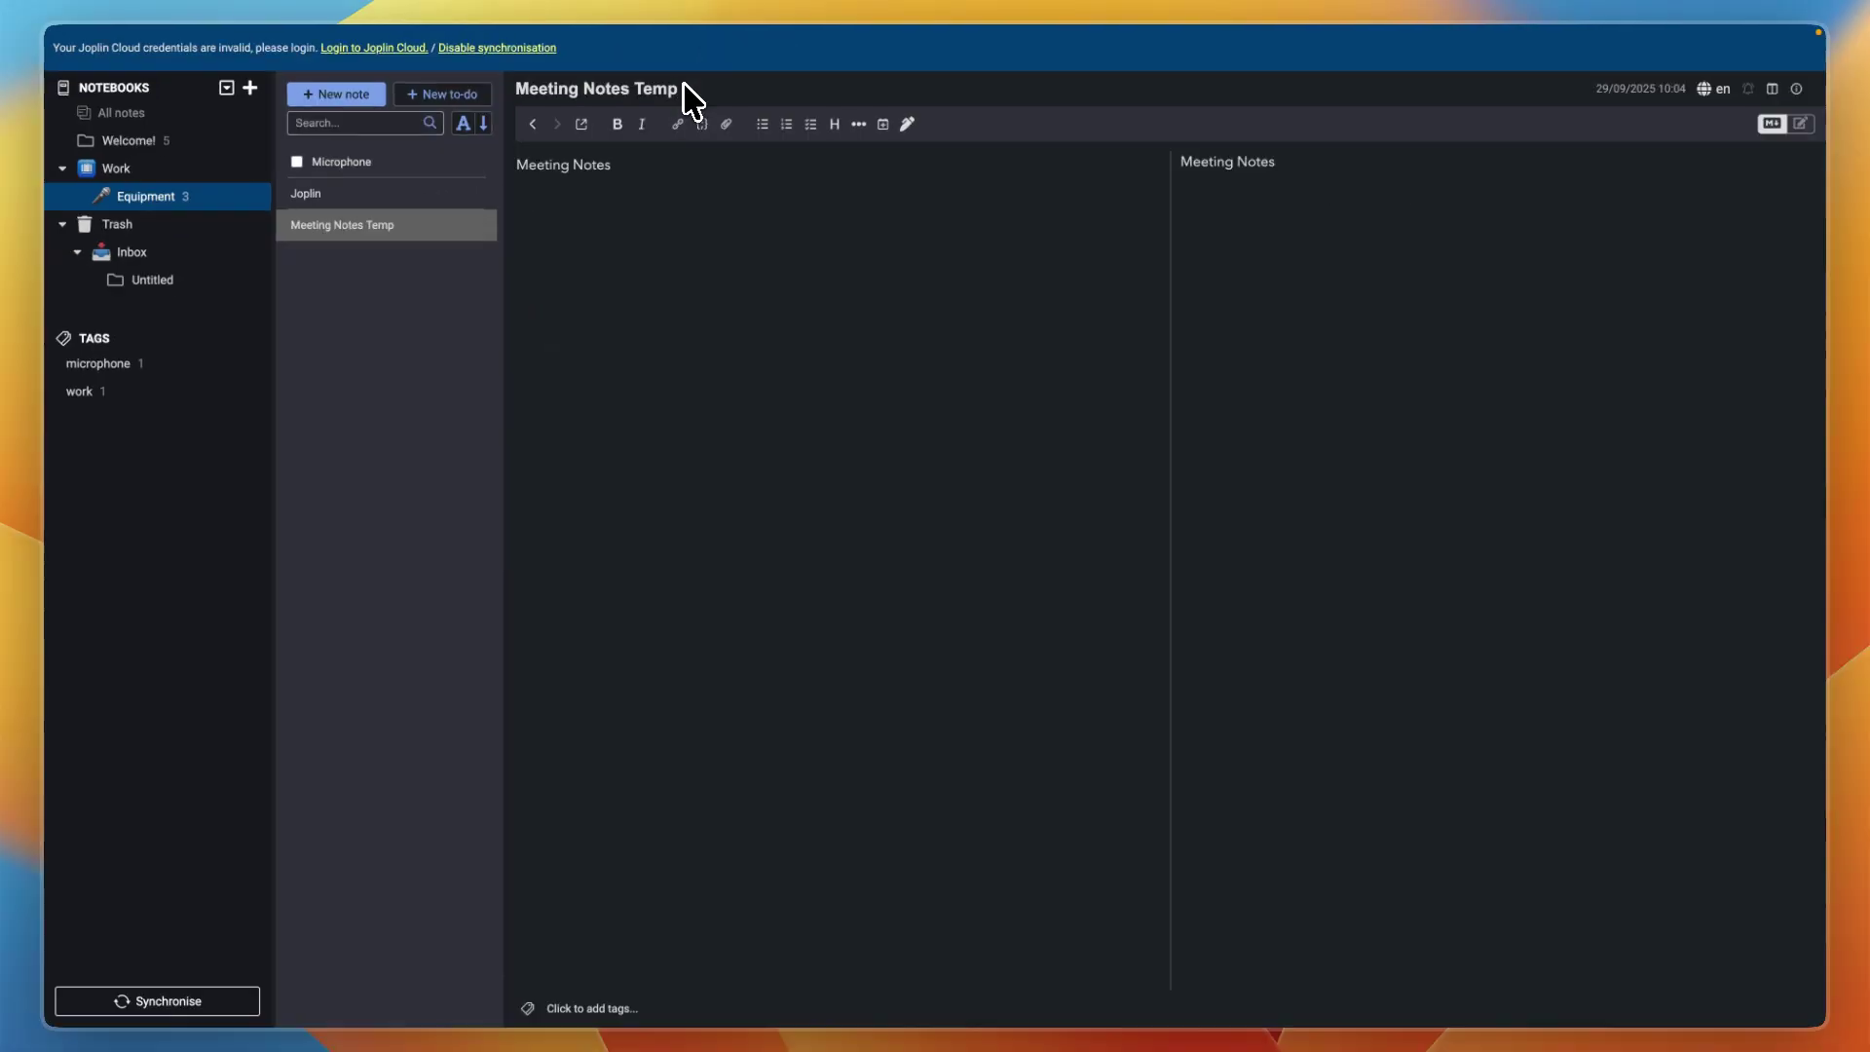
pyautogui.write('ate')
pyautogui.click(703, 262)
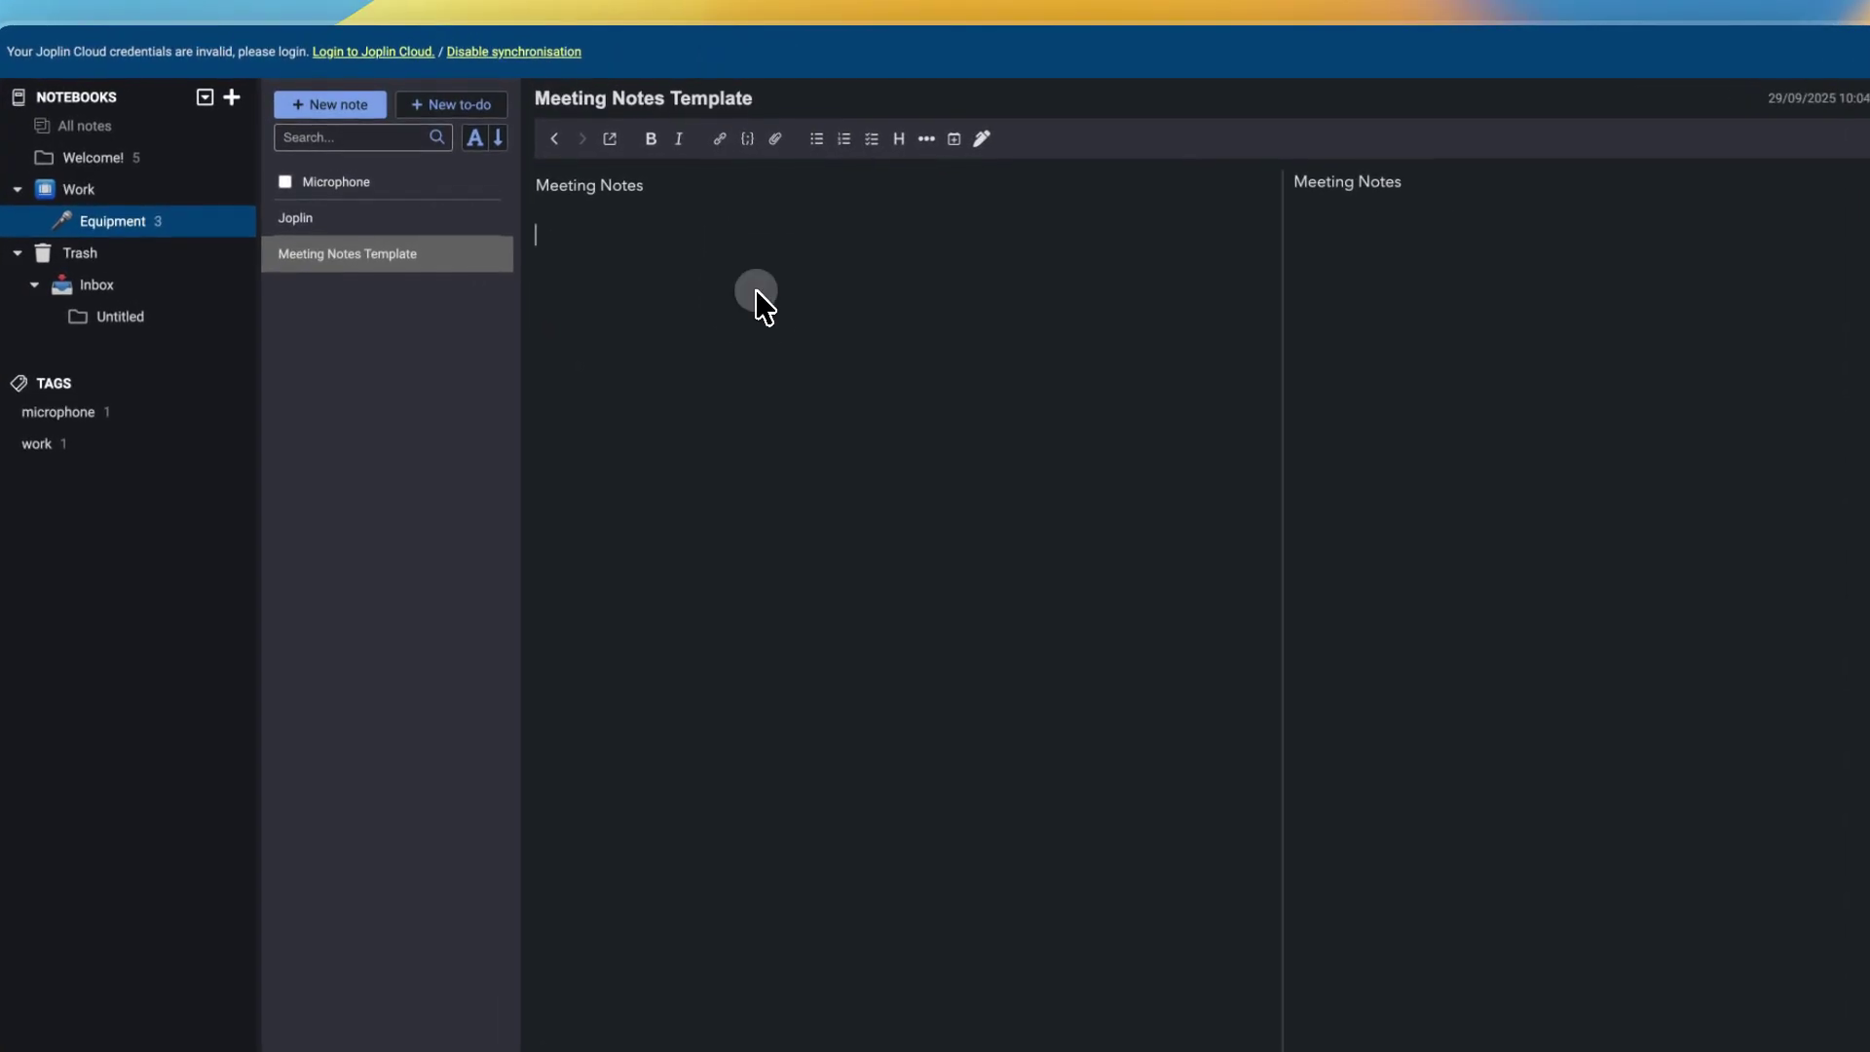
pyautogui.click(386, 265)
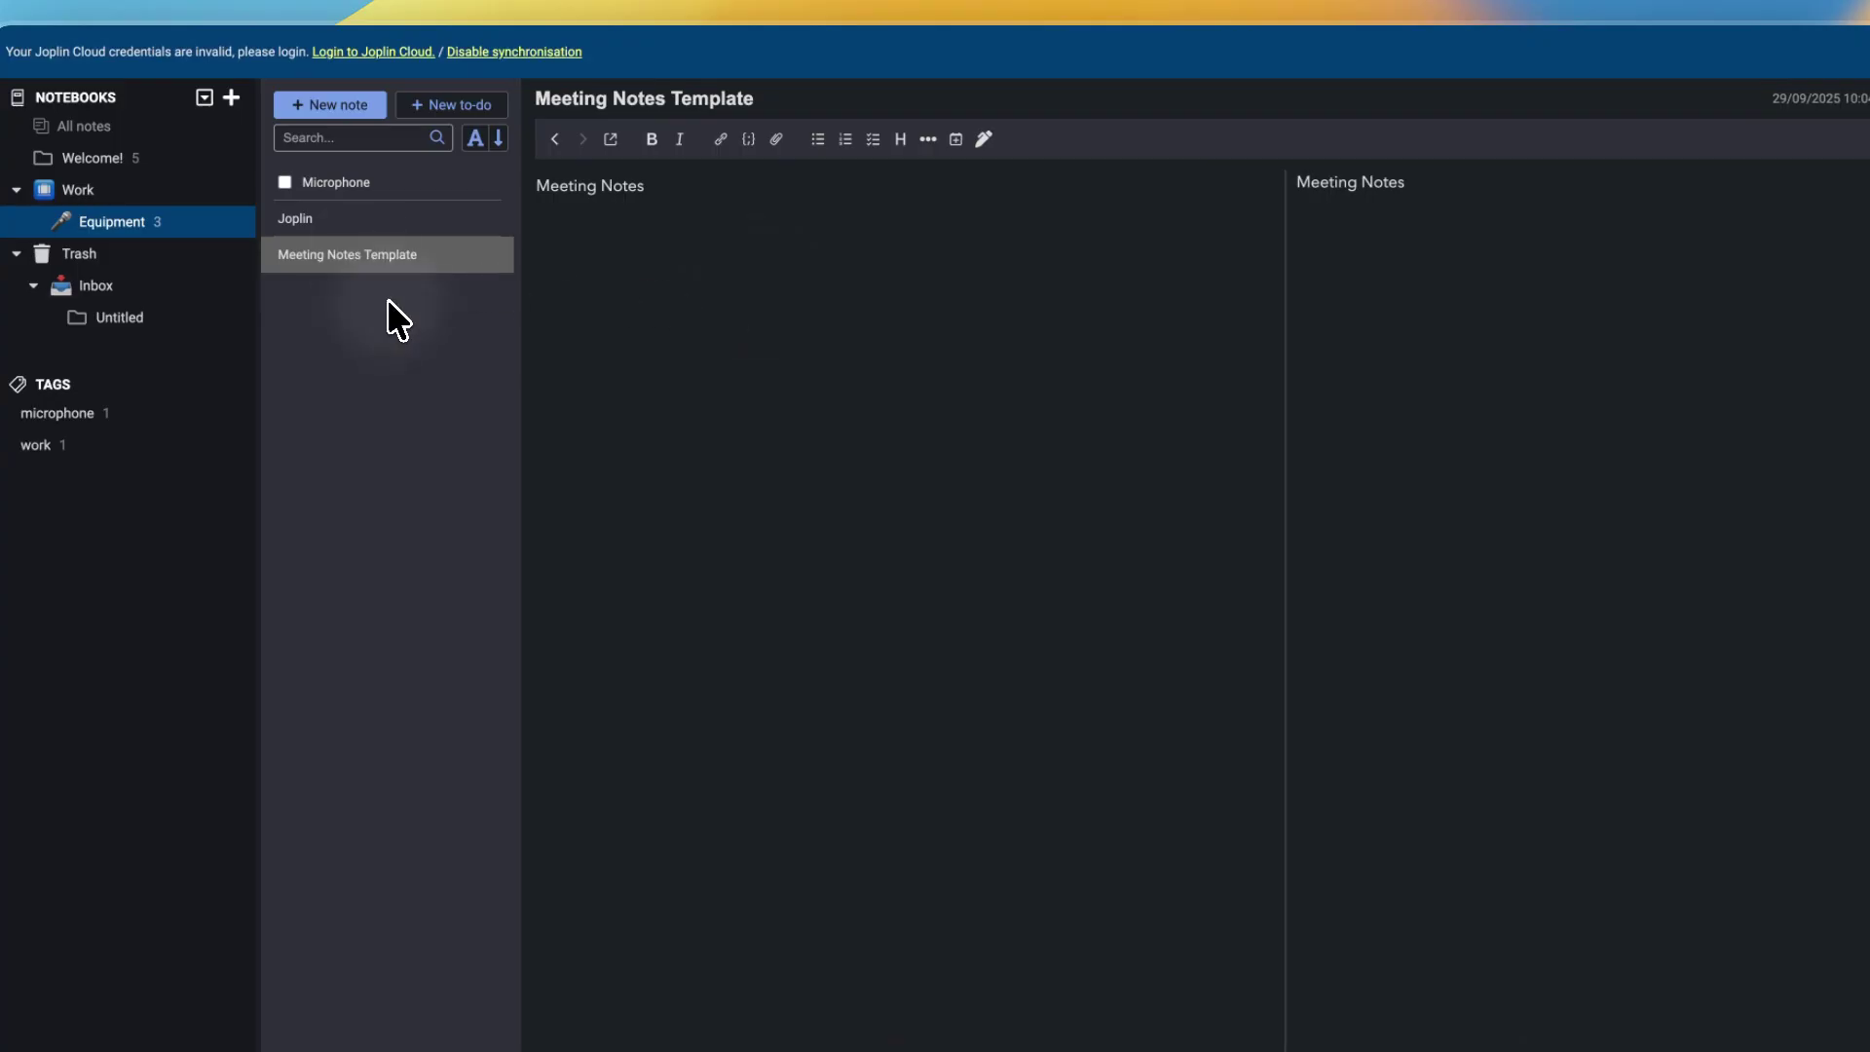
pyautogui.click(418, 230)
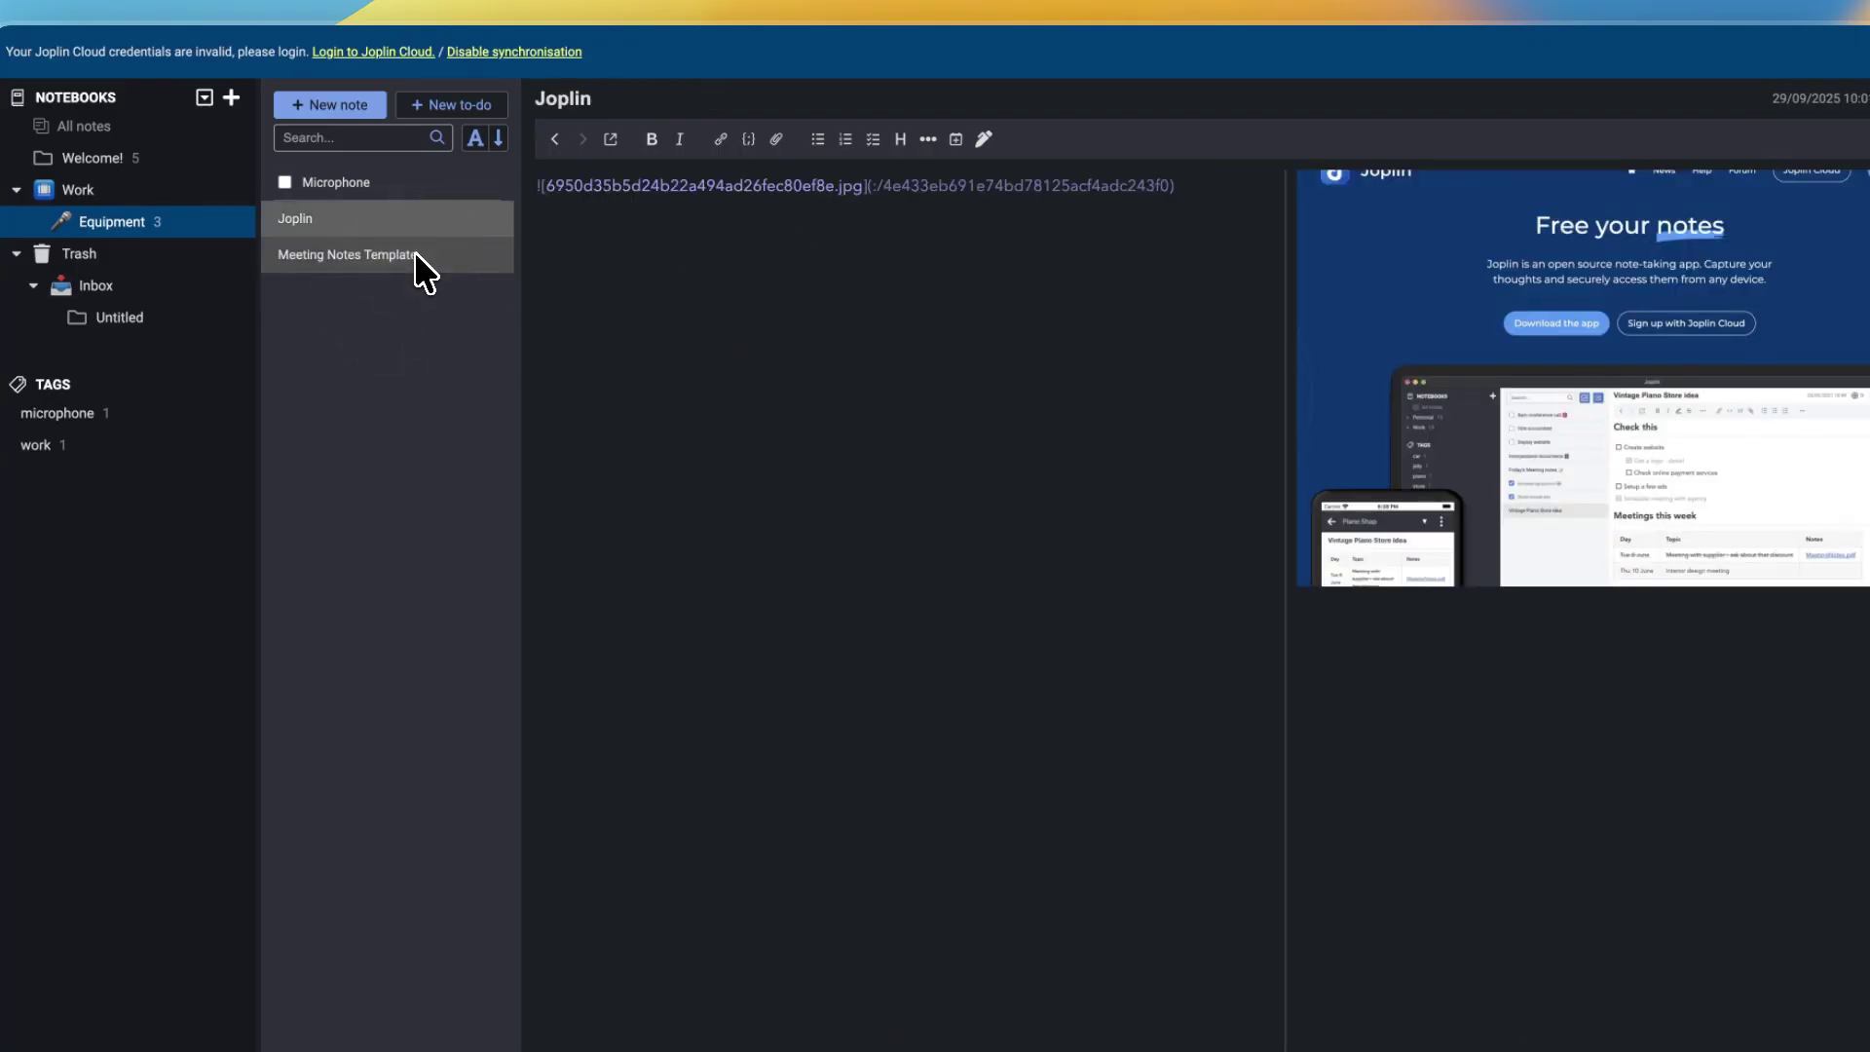
# Step: Duplicate the template note and change the copy's title ending to 'Week 1'
pyautogui.rightClick(414, 251)
pyautogui.click(481, 404)
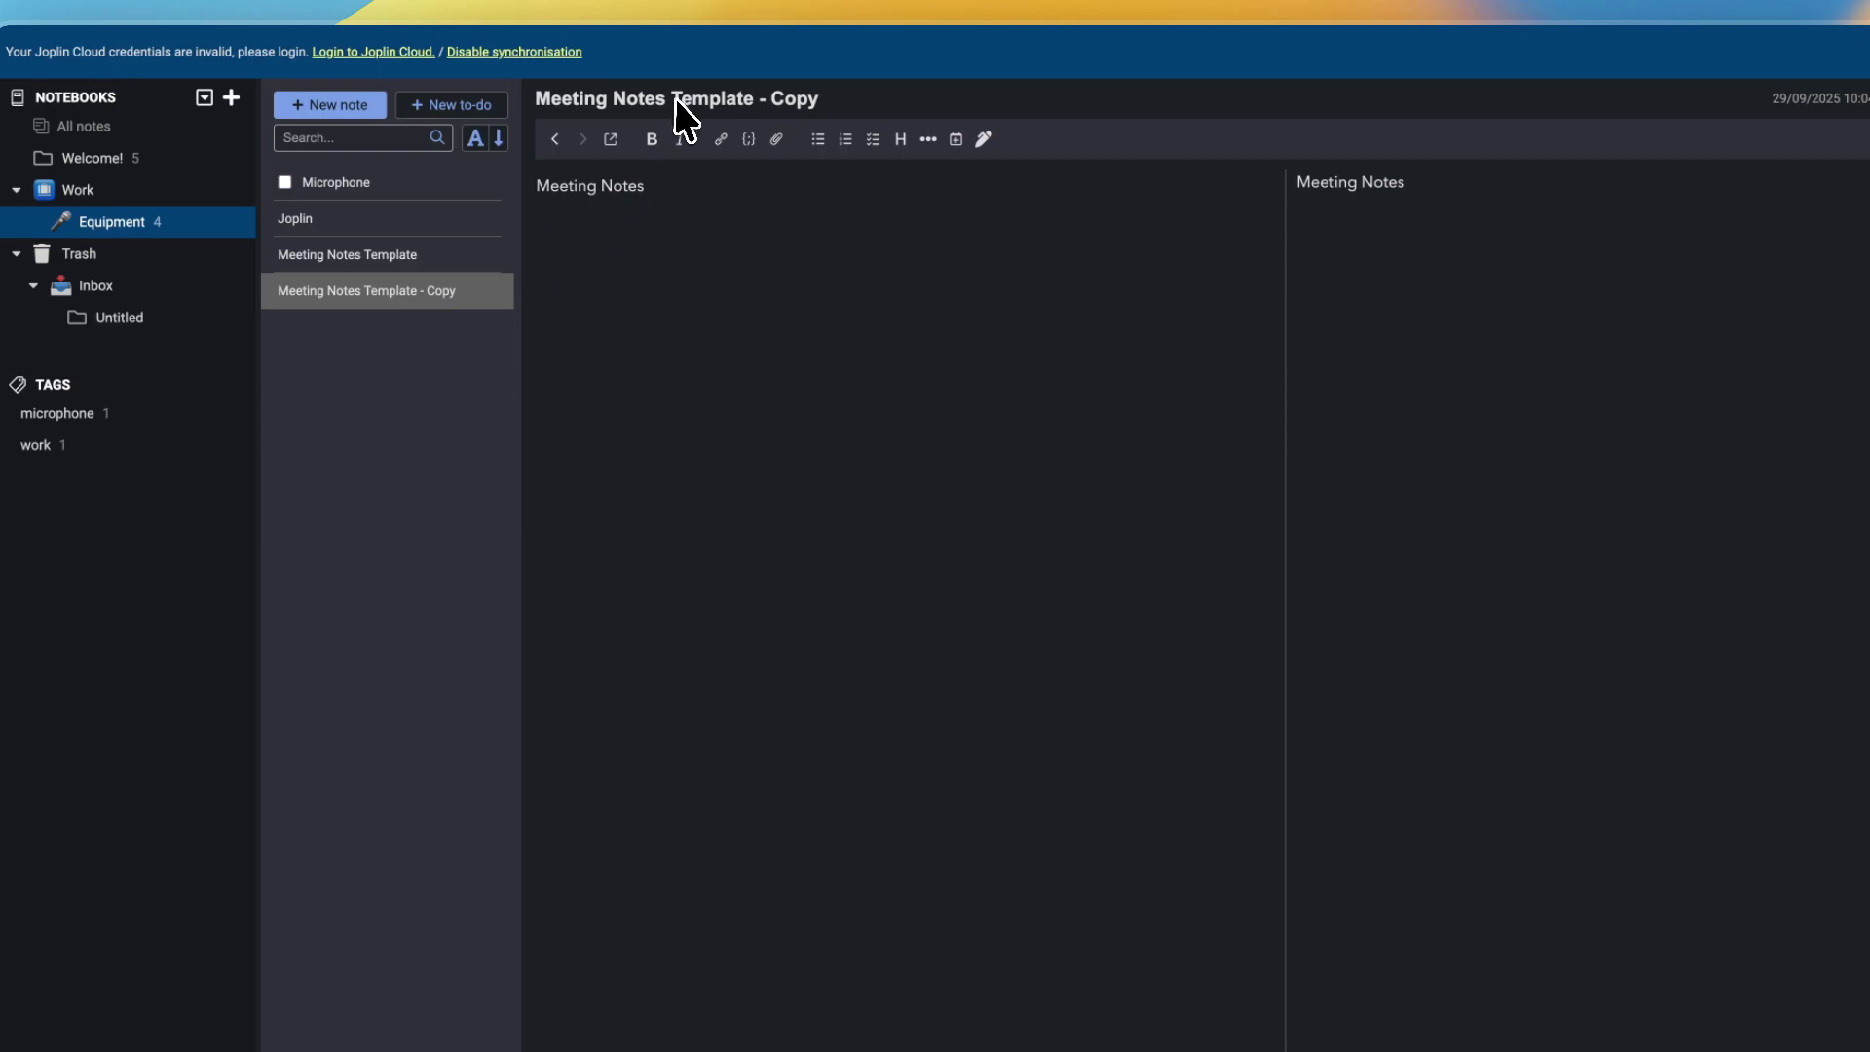
pyautogui.moveTo(672, 99); pyautogui.dragTo(878, 105)
pyautogui.write('Week 1')
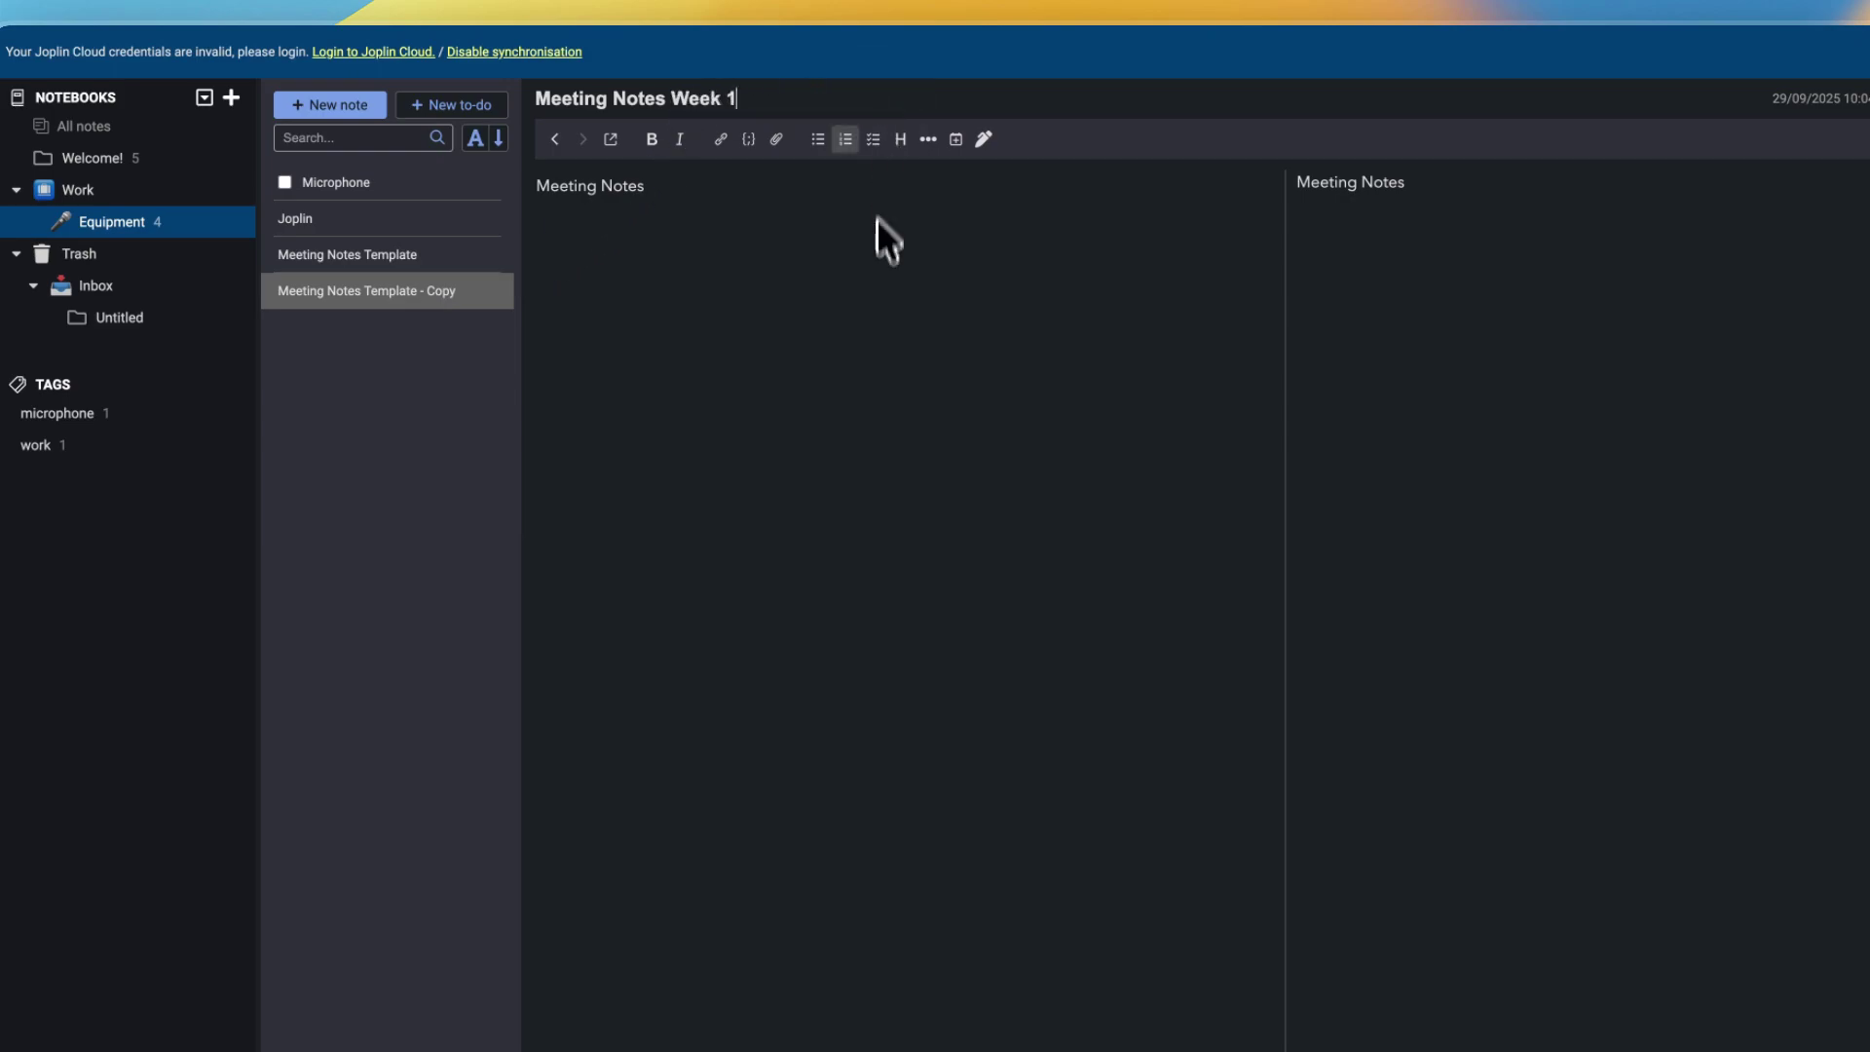
pyautogui.click(874, 261)
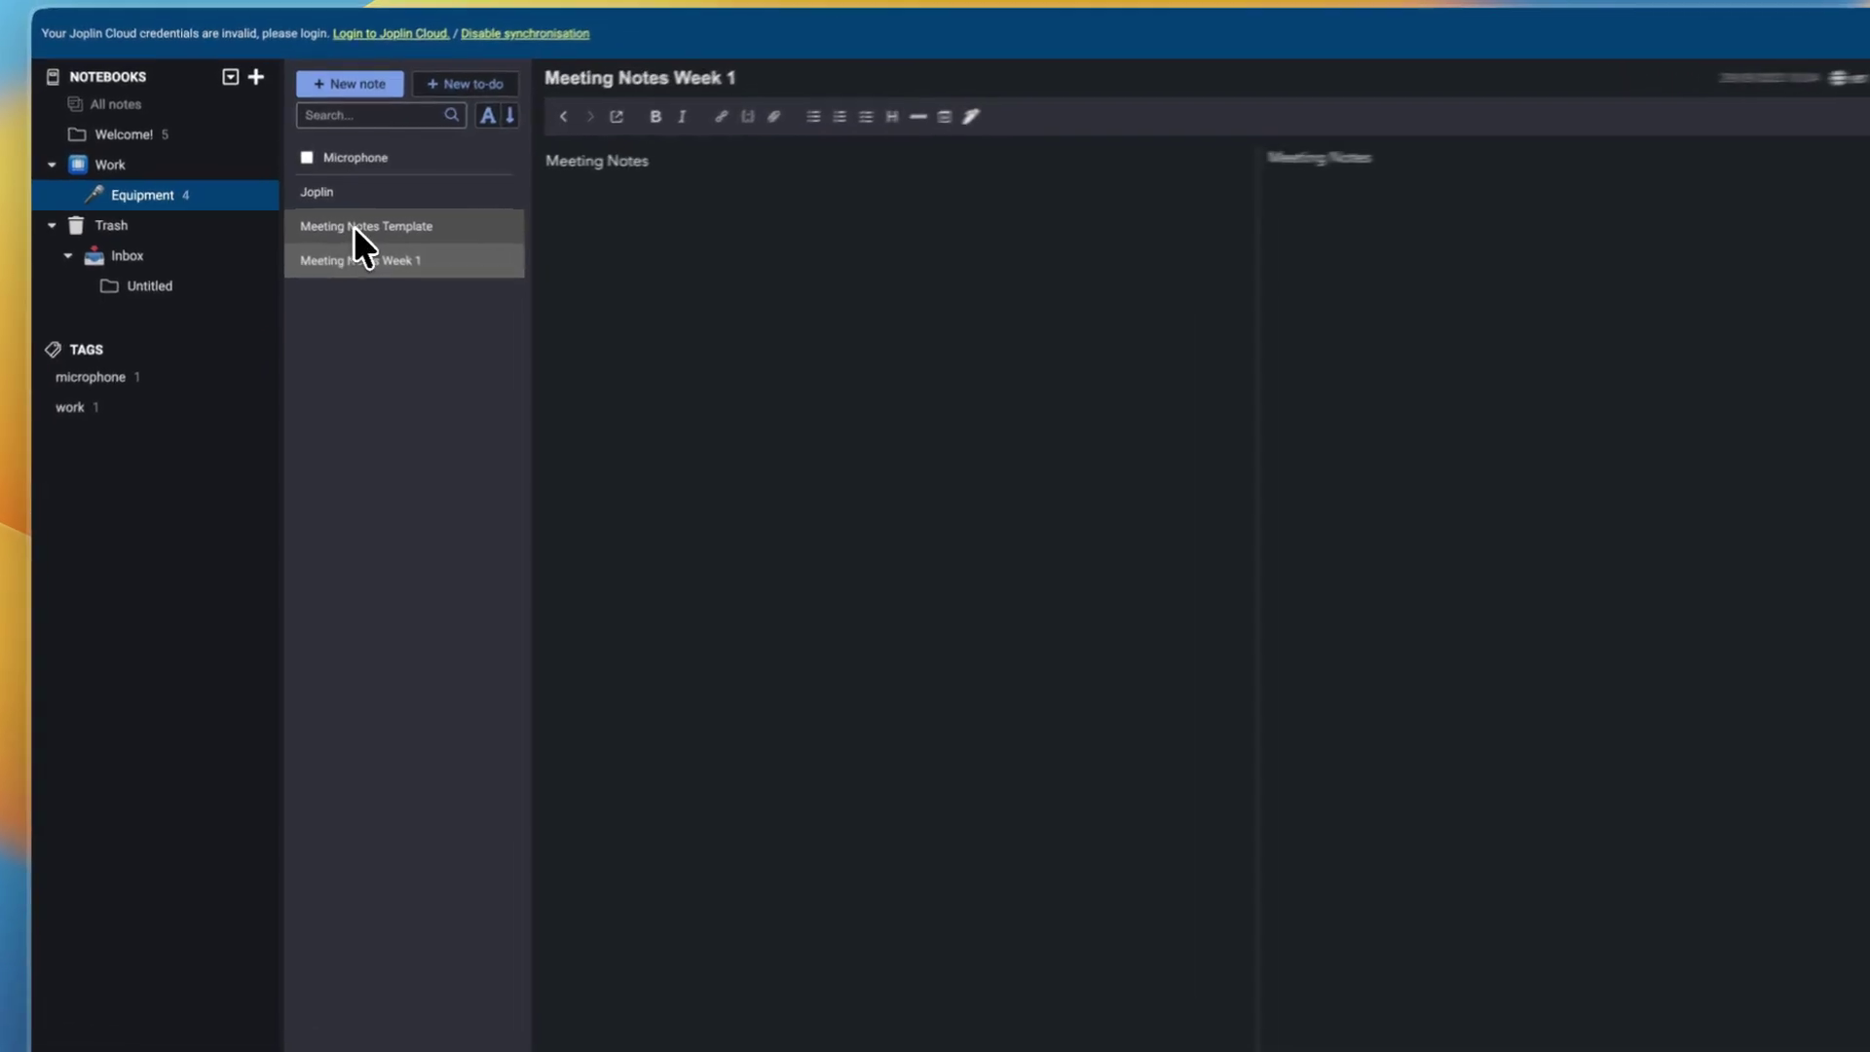
# Step: Move Meeting Notes Week 1 into the Welcome! notebook and open it from there
pyautogui.rightClick(361, 229)
pyautogui.click(355, 654)
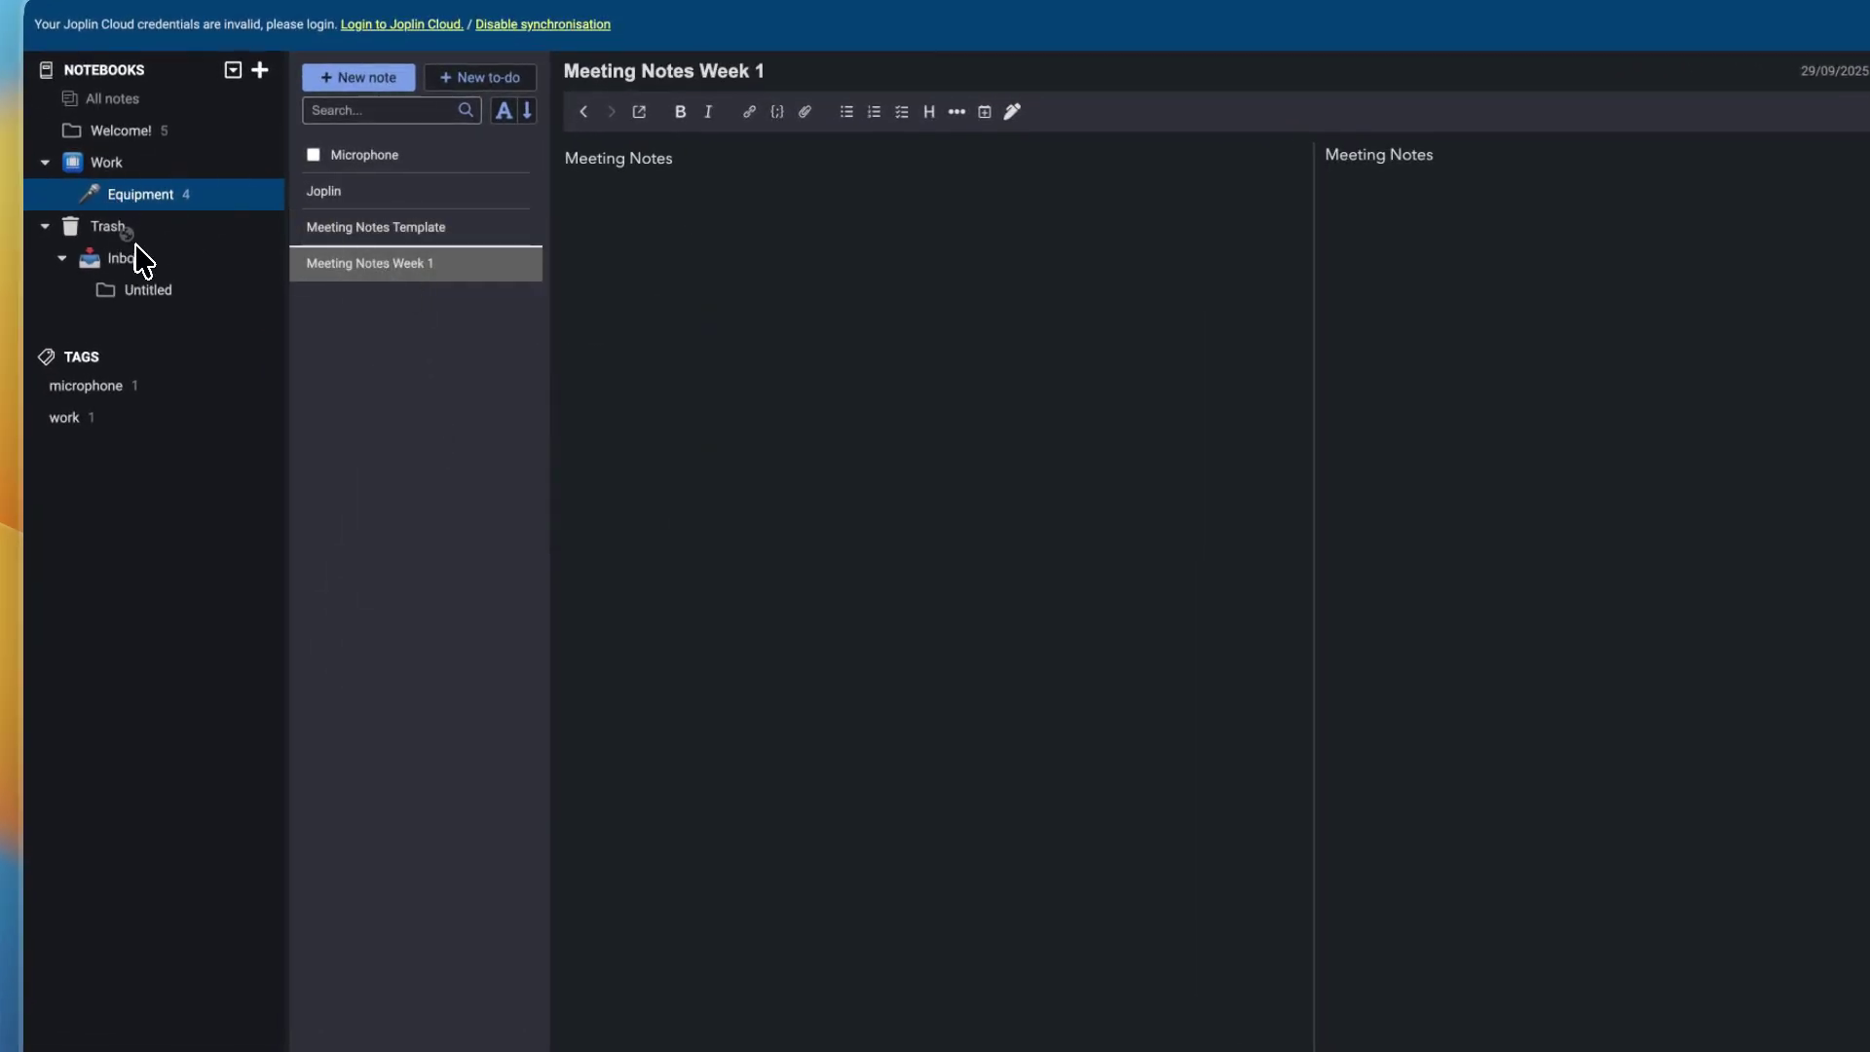
pyautogui.moveTo(113, 113); pyautogui.dragTo(113, 124)
pyautogui.click(115, 126)
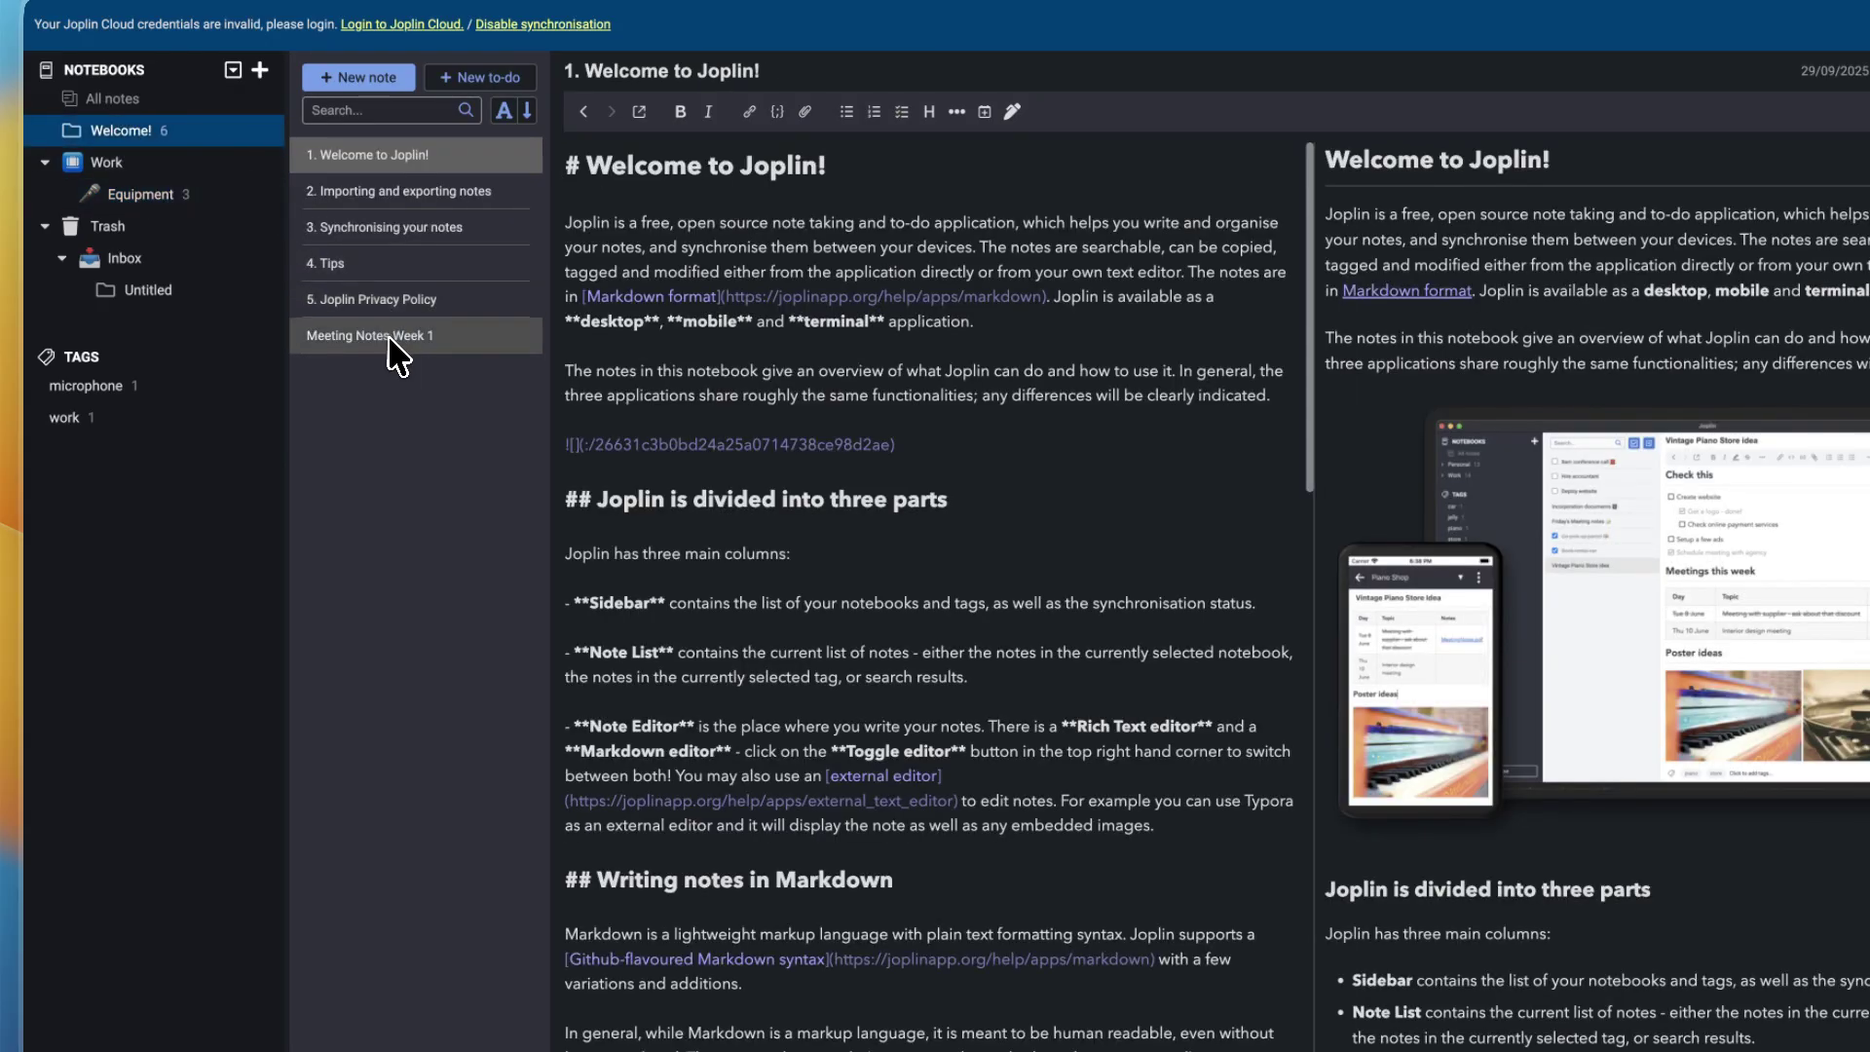
pyautogui.click(389, 337)
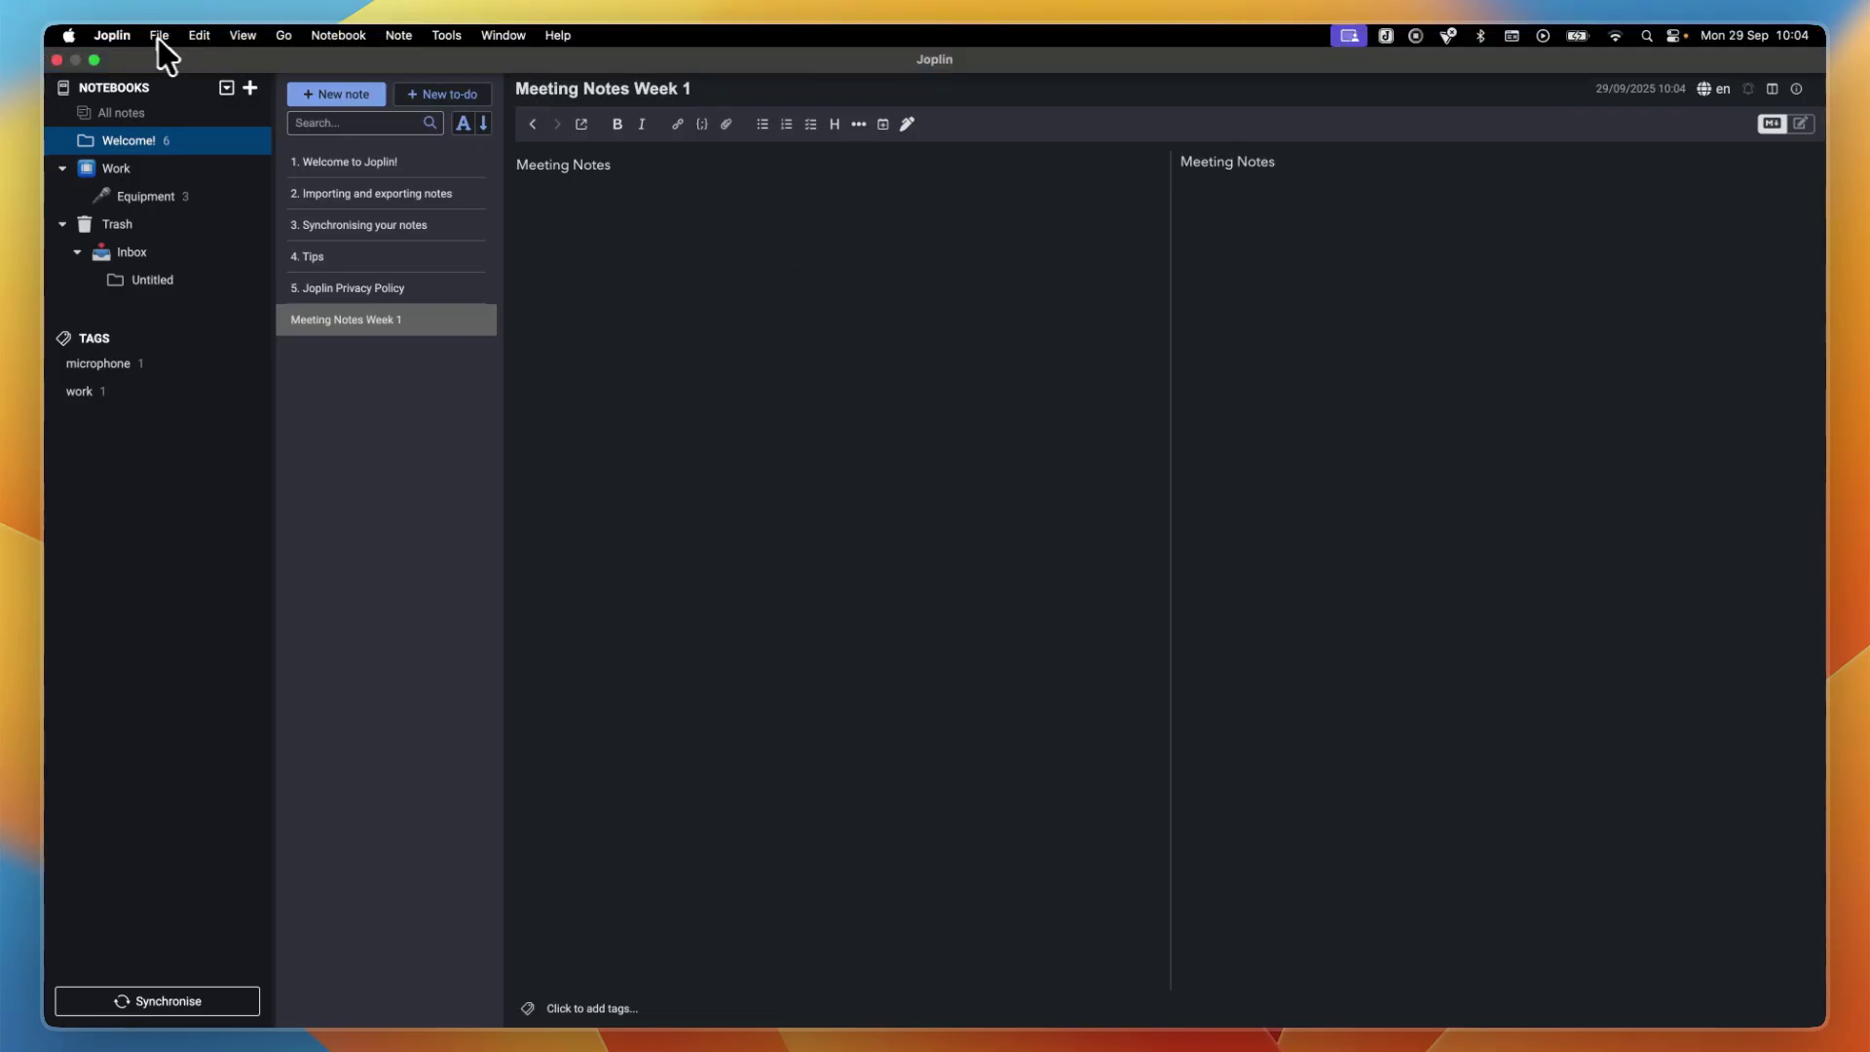
pyautogui.click(110, 35)
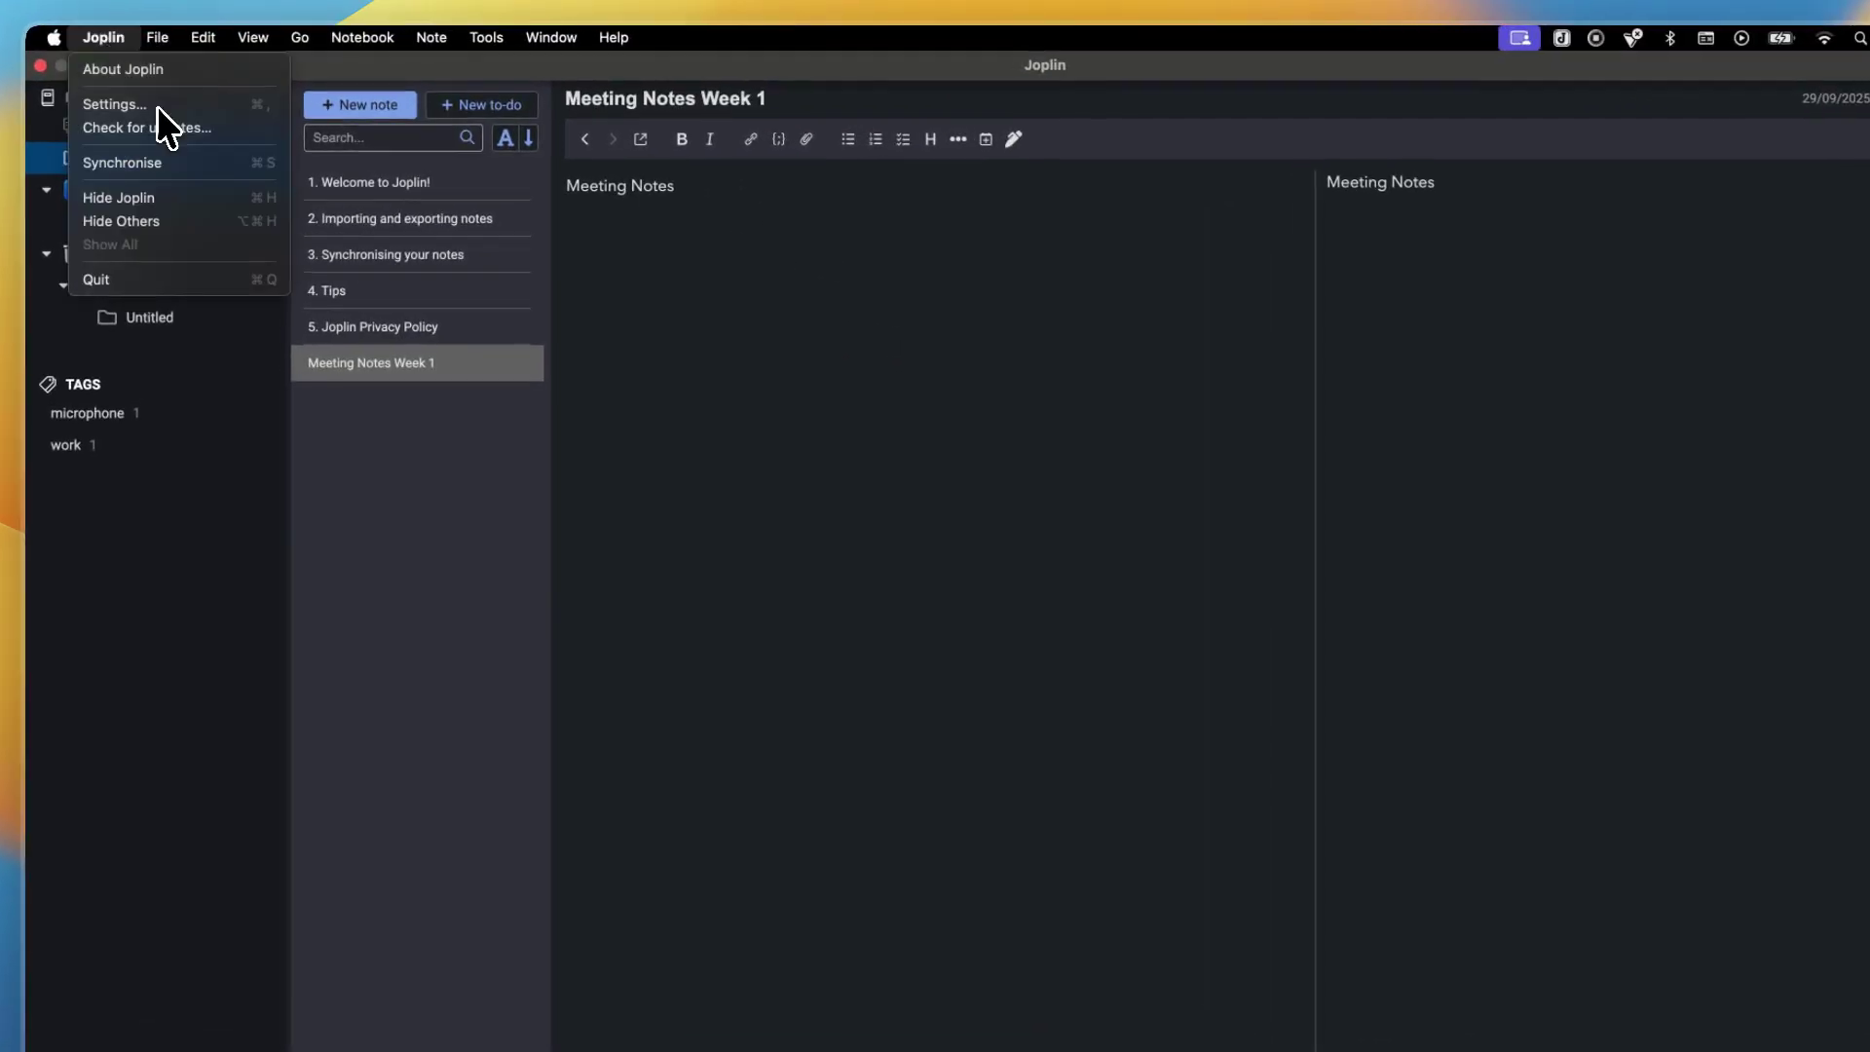
pyautogui.click(156, 105)
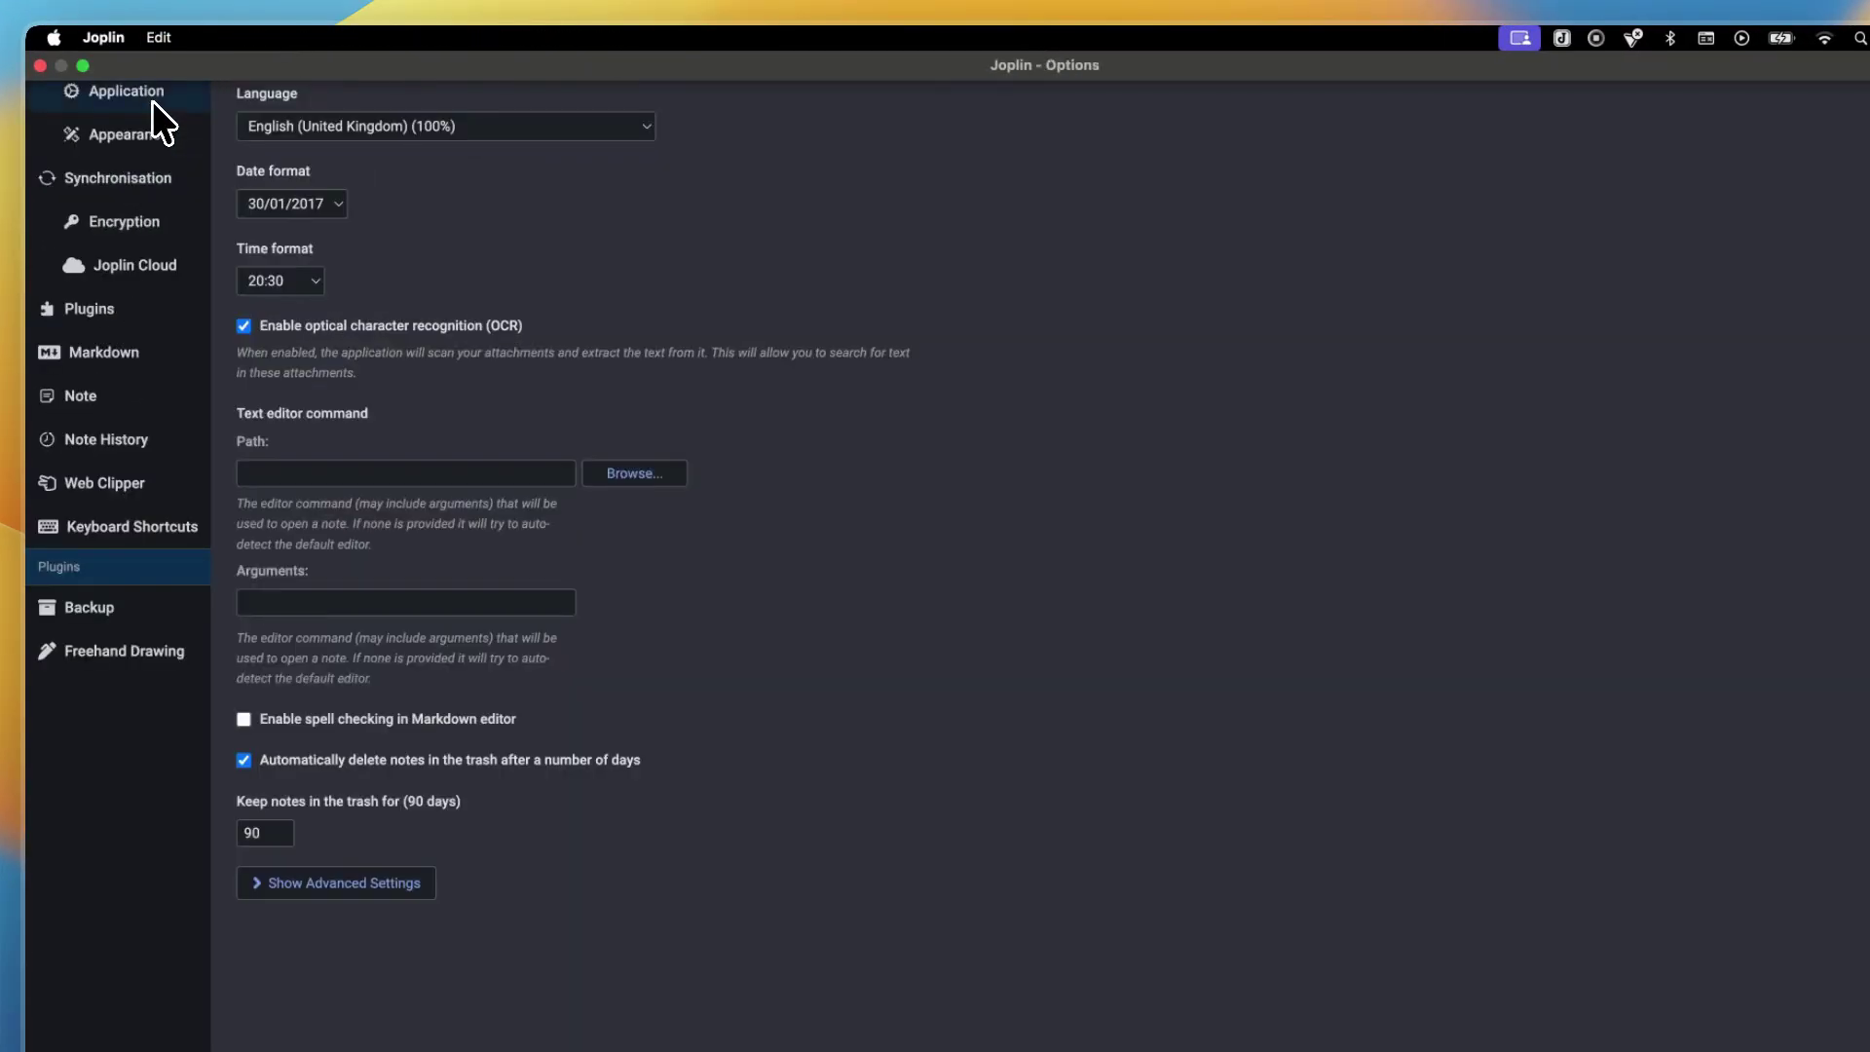
pyautogui.click(107, 346)
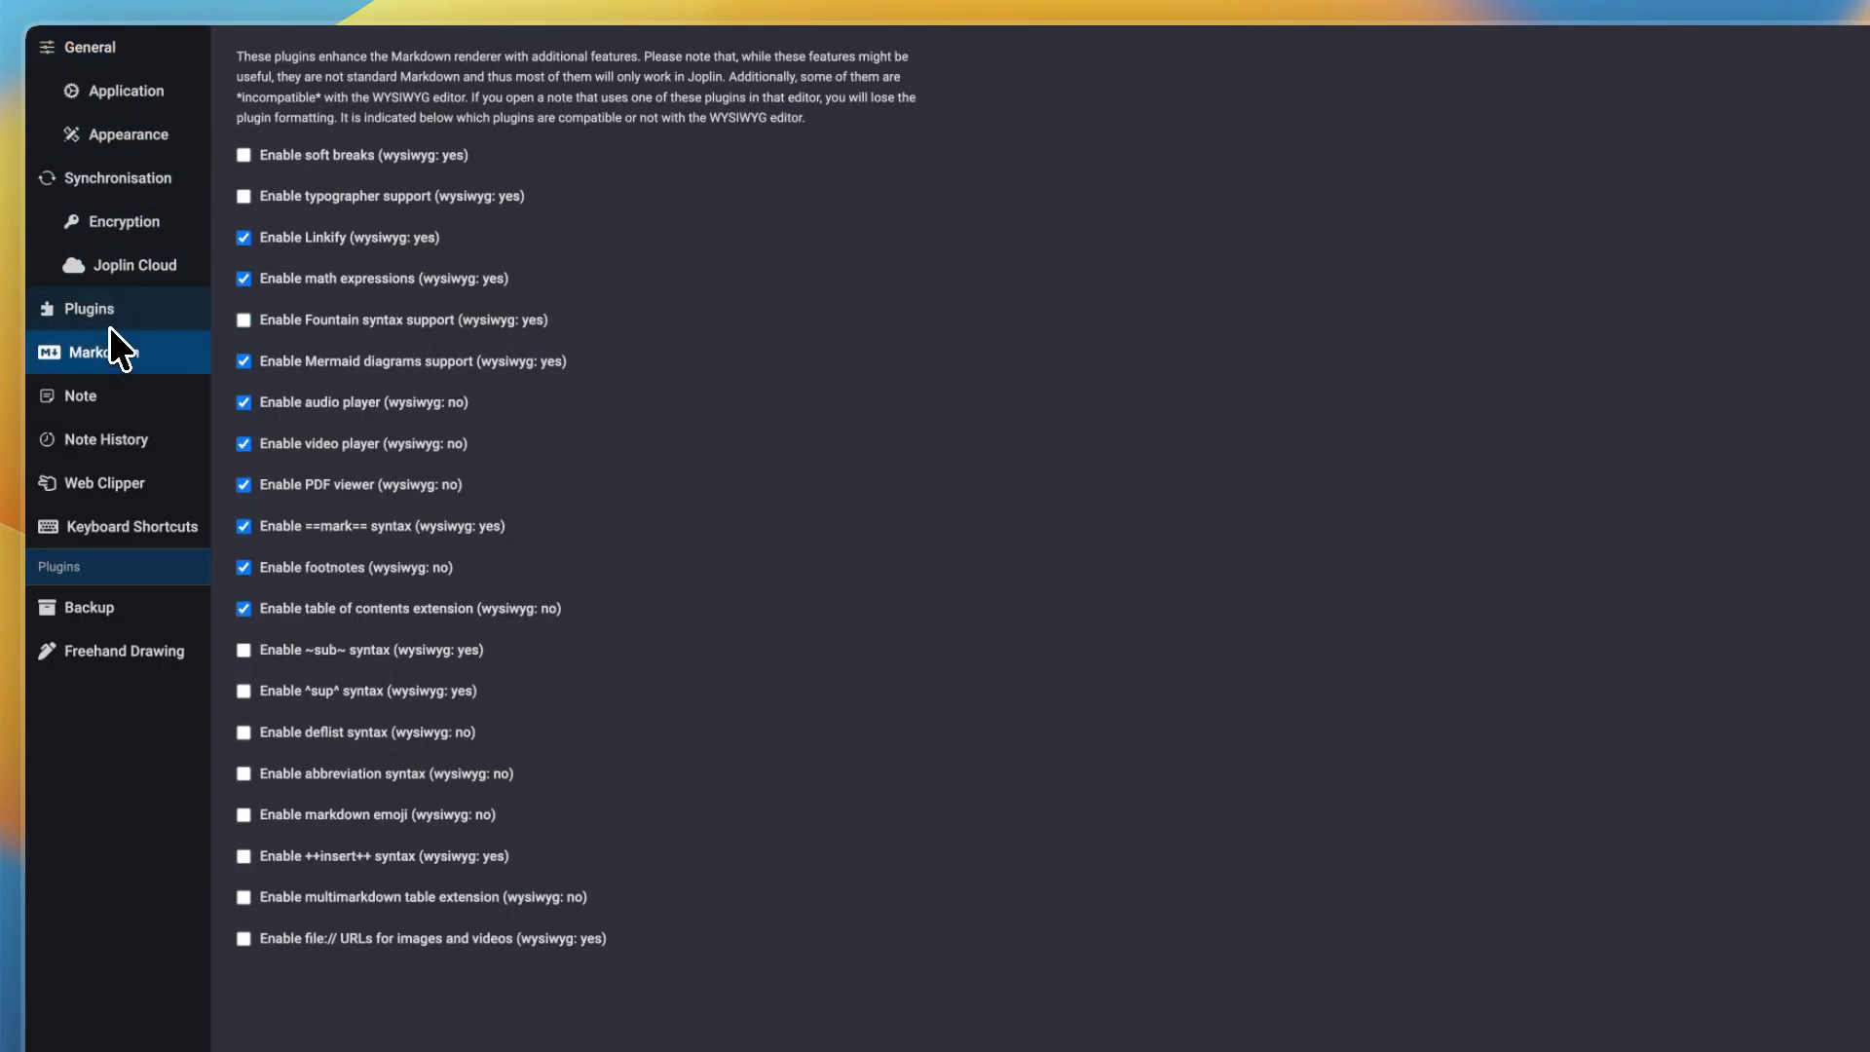
pyautogui.click(109, 319)
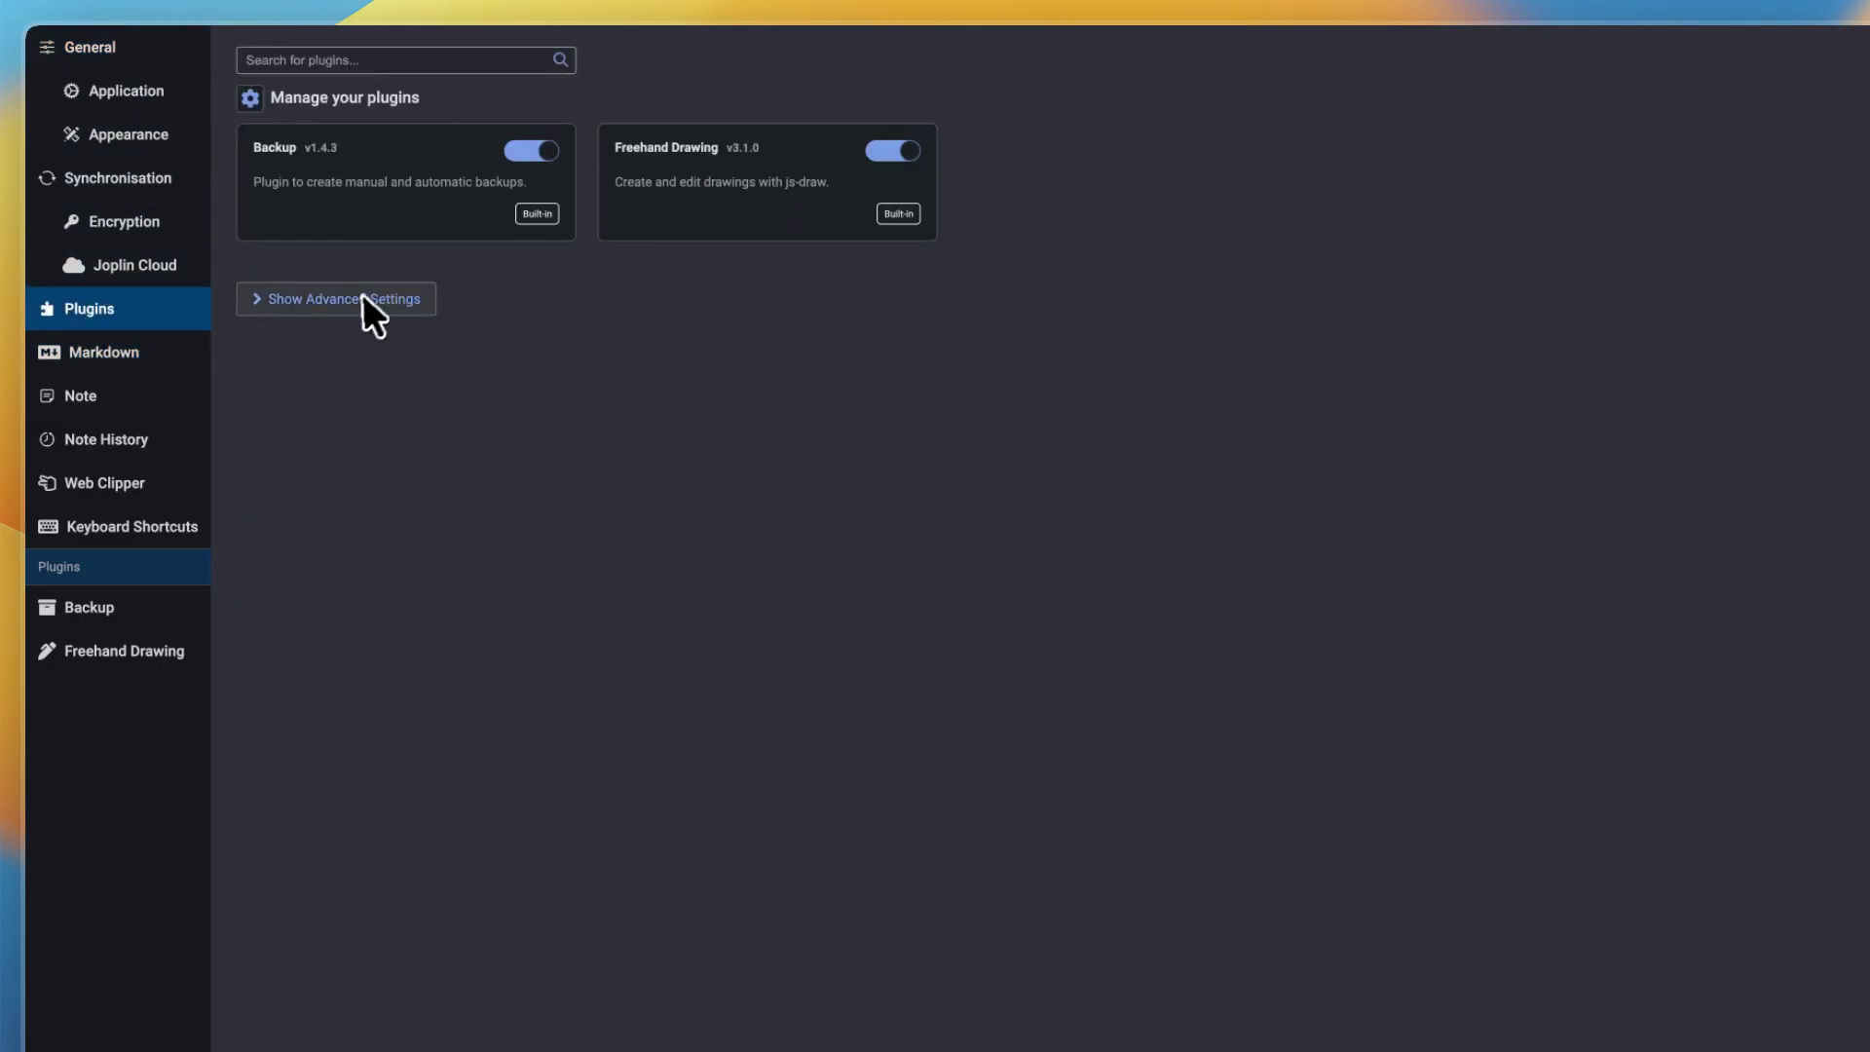
pyautogui.click(282, 297)
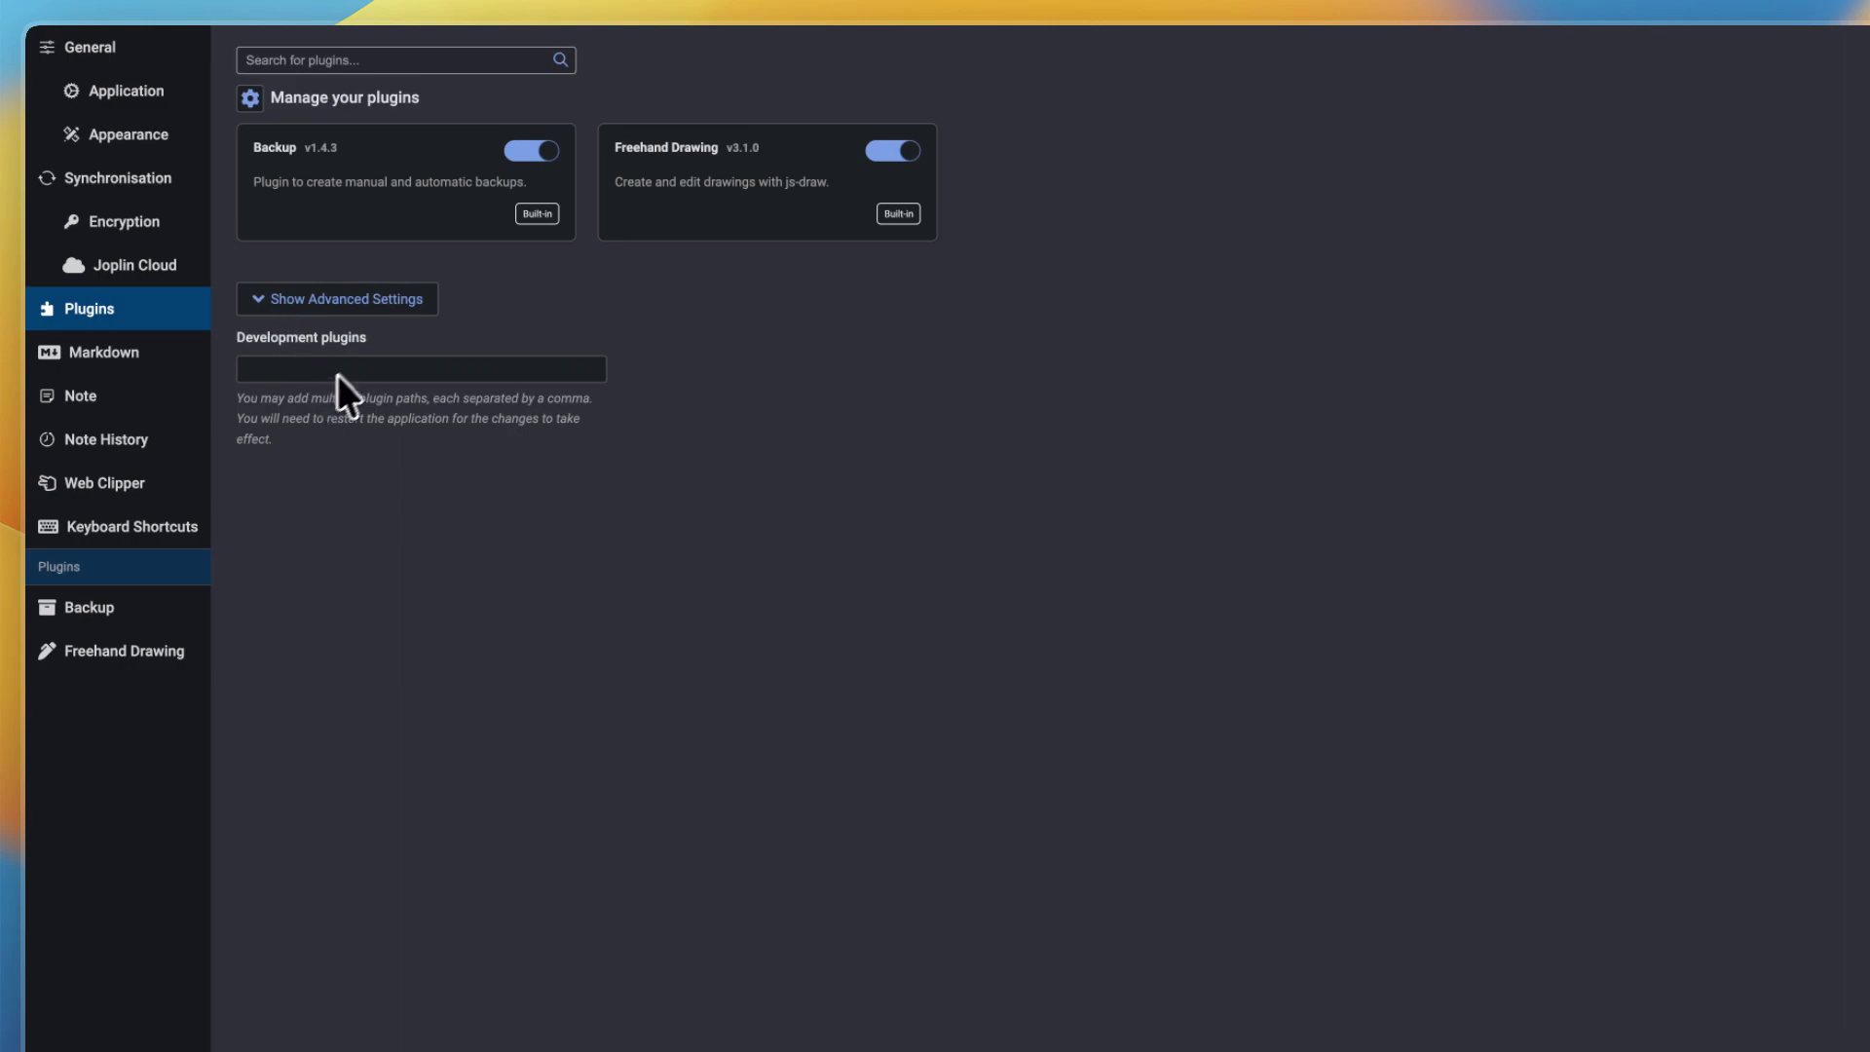
pyautogui.moveTo(250, 343); pyautogui.dragTo(471, 363)
pyautogui.click(306, 59)
pyautogui.write('d')
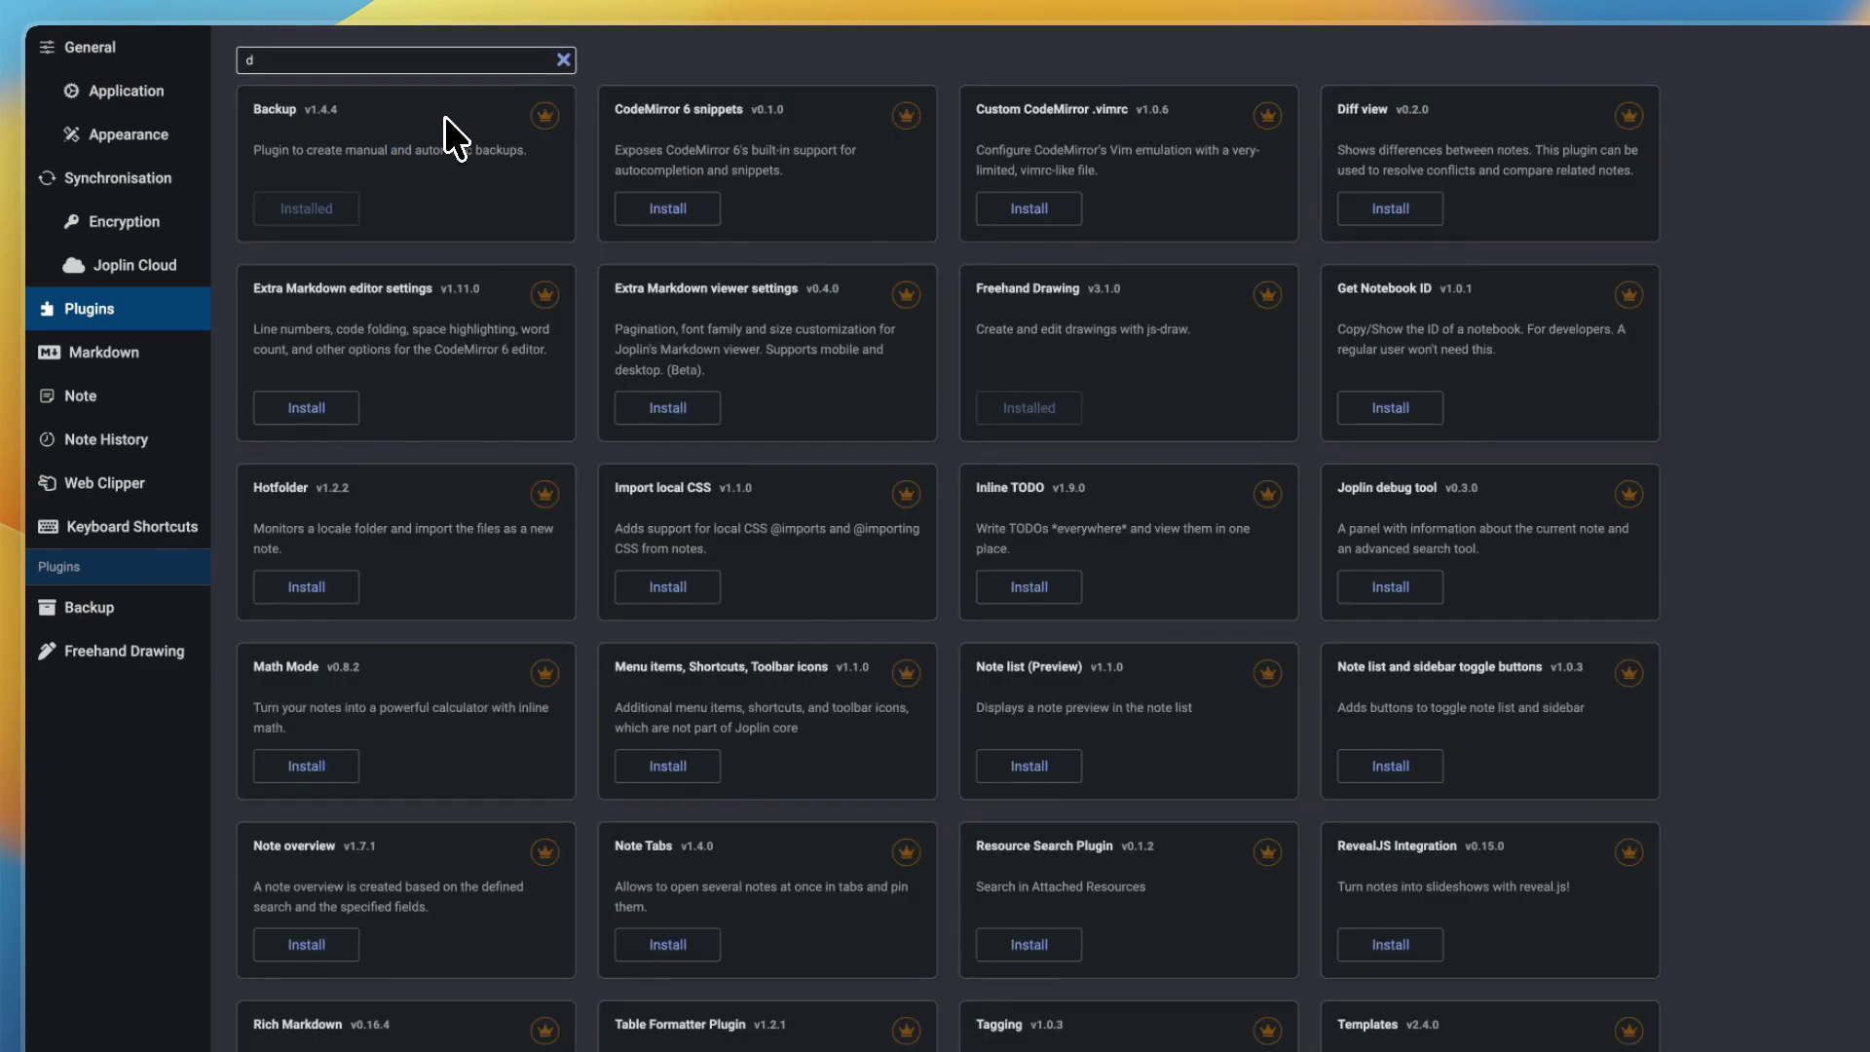
pyautogui.scroll(-10, 1118, 534)
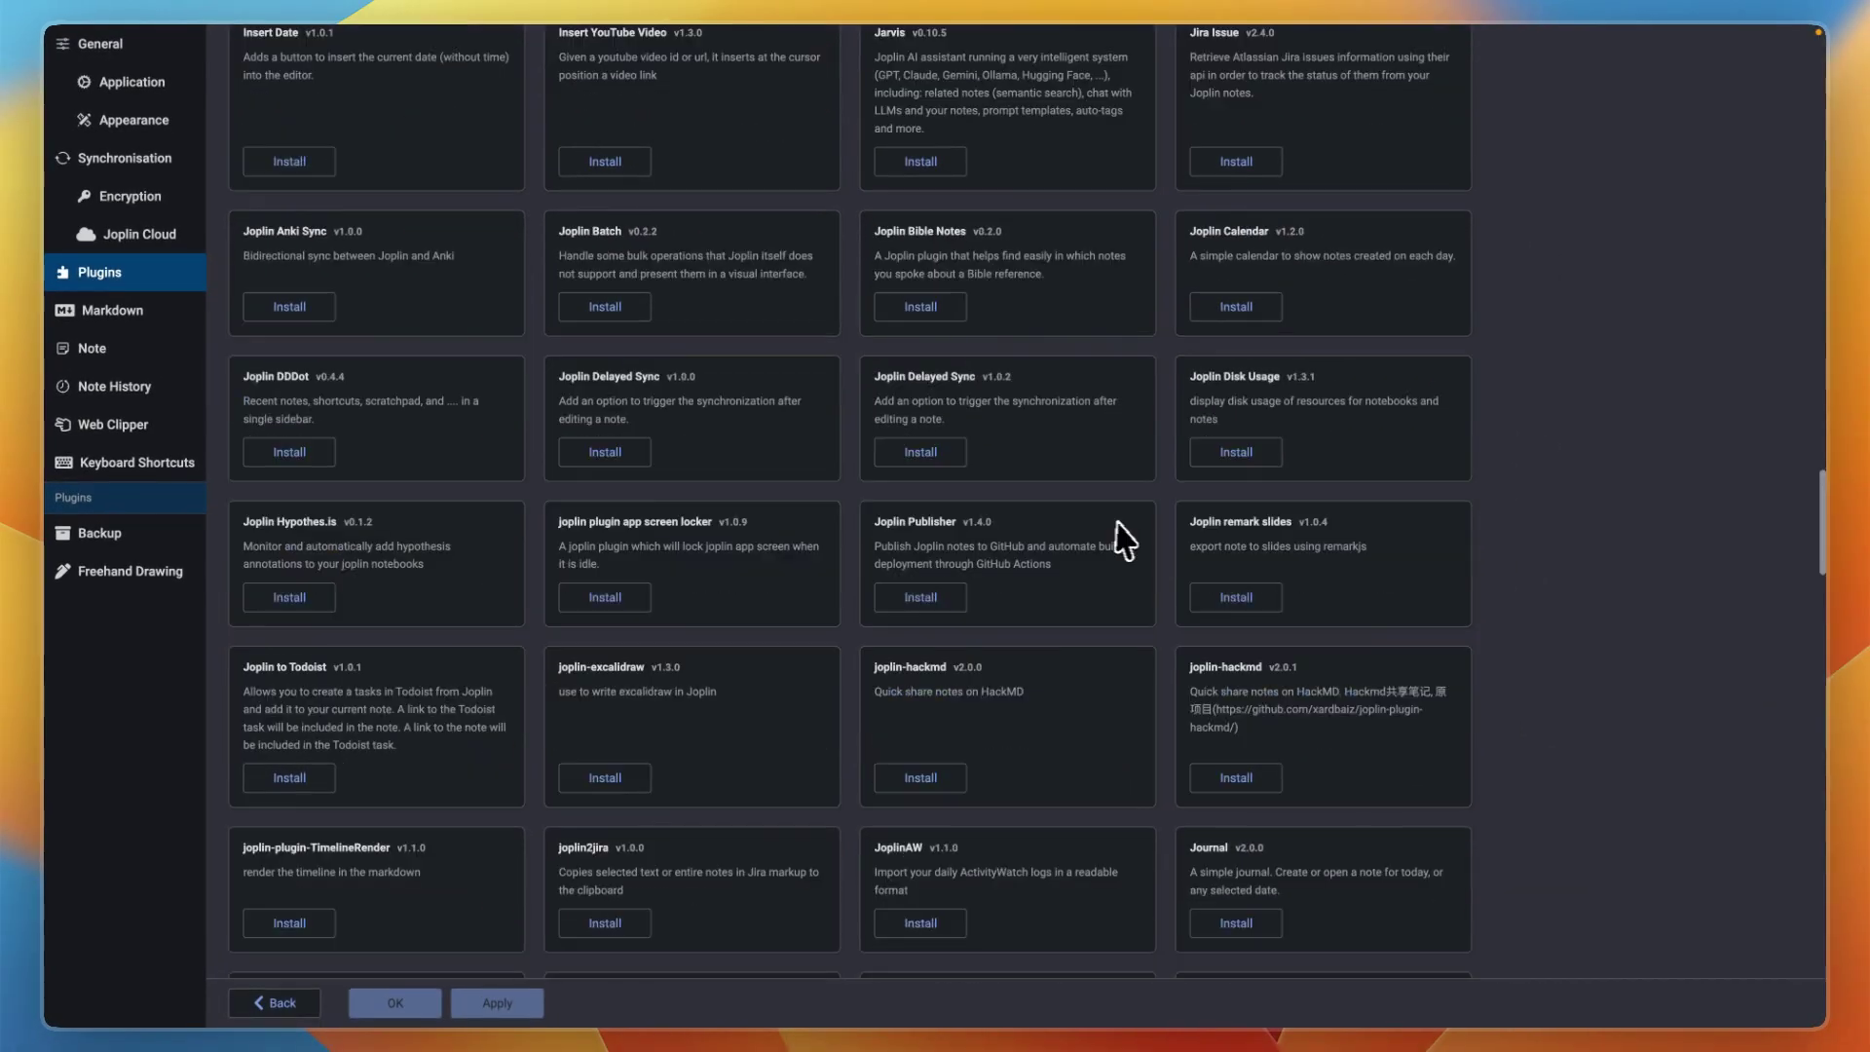
pyautogui.scroll(-10, 991, 487)
pyautogui.scroll(12, 920, 522)
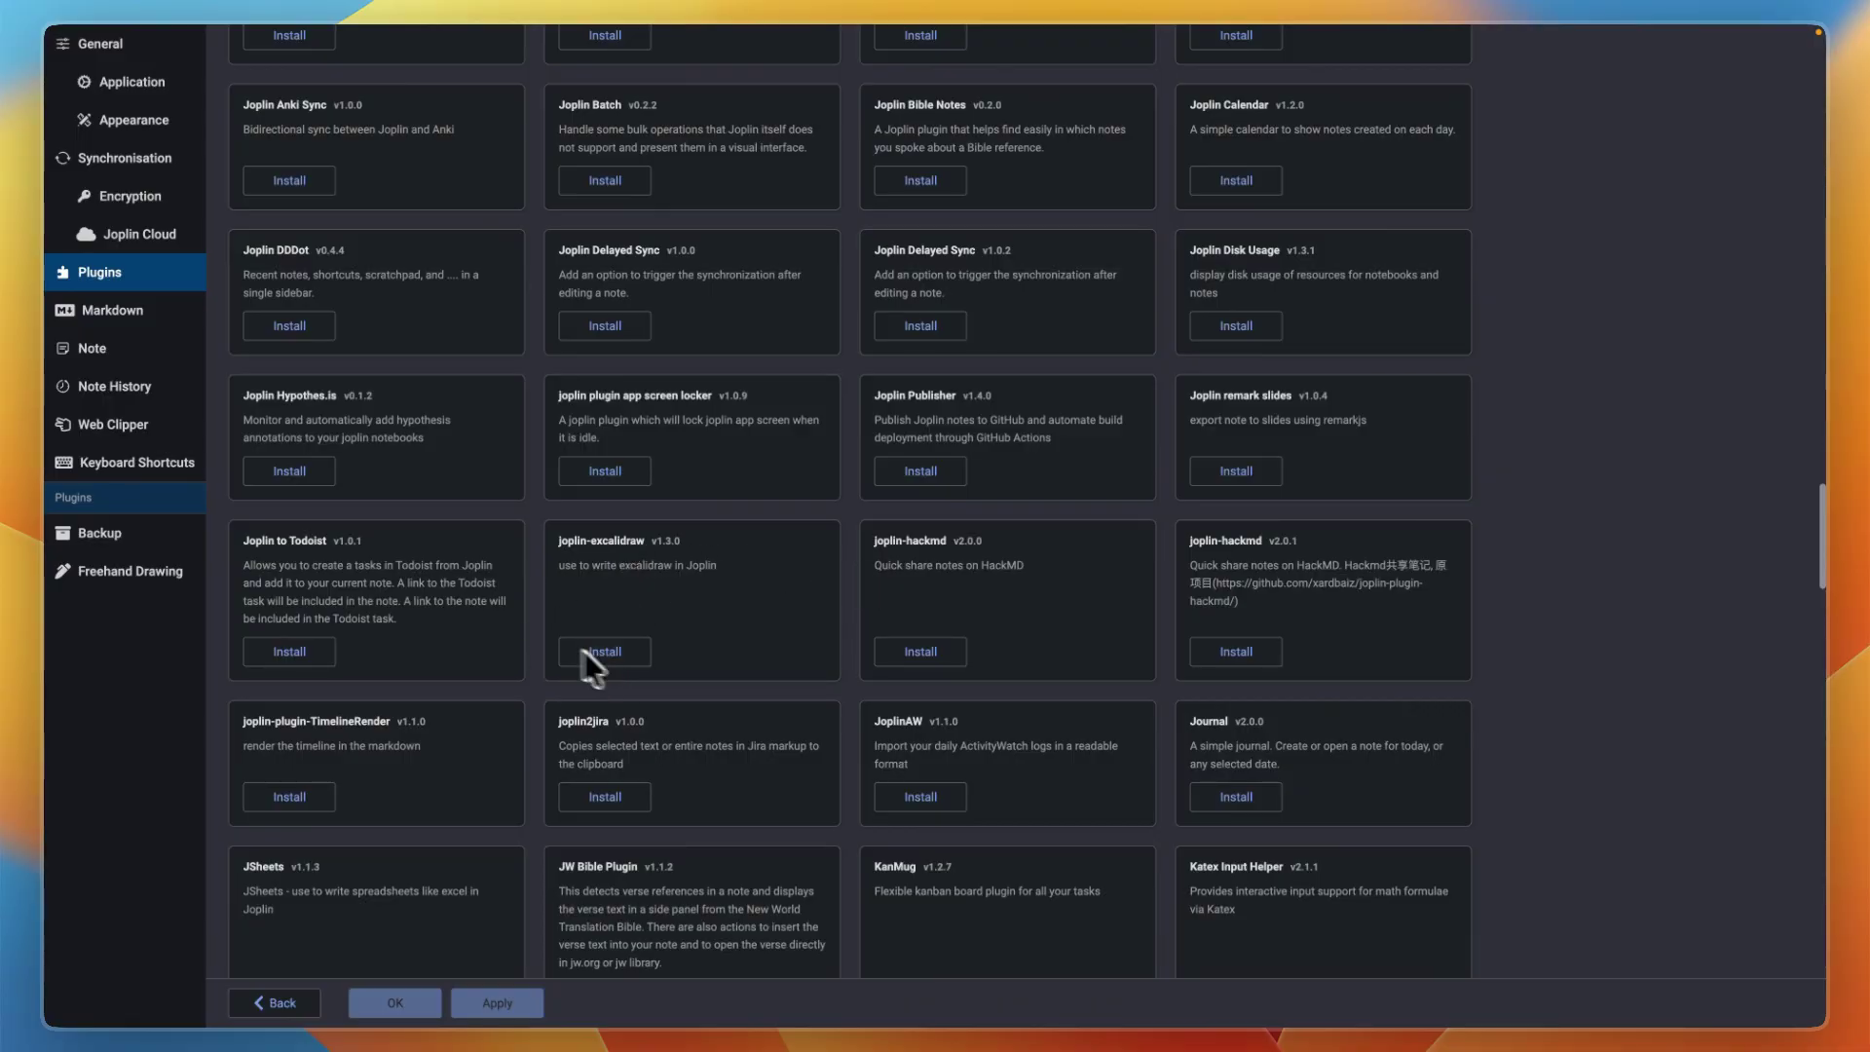
pyautogui.scroll(-15, 355, 638)
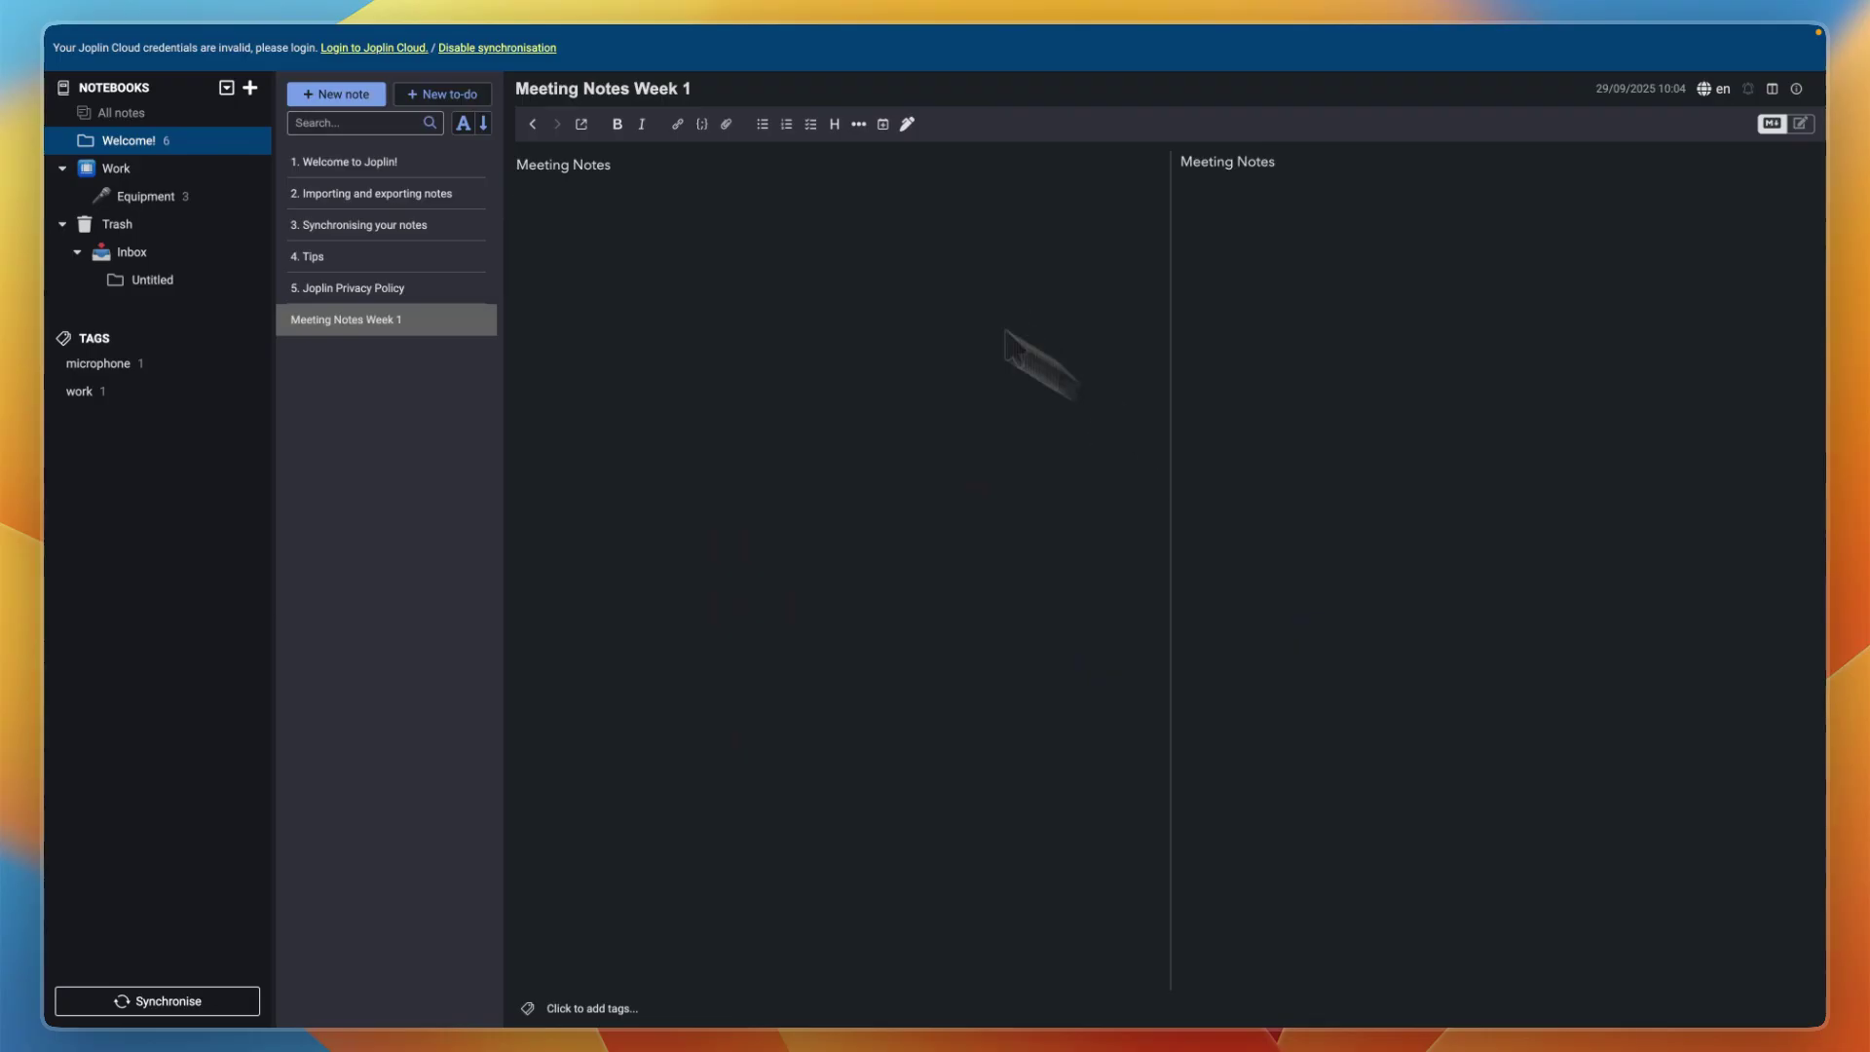
# Step: In Appearance settings, set both the preferred light and dark themes to Light
pyautogui.moveTo(287, 54)
pyautogui.click(146, 35)
pyautogui.moveTo(112, 35)
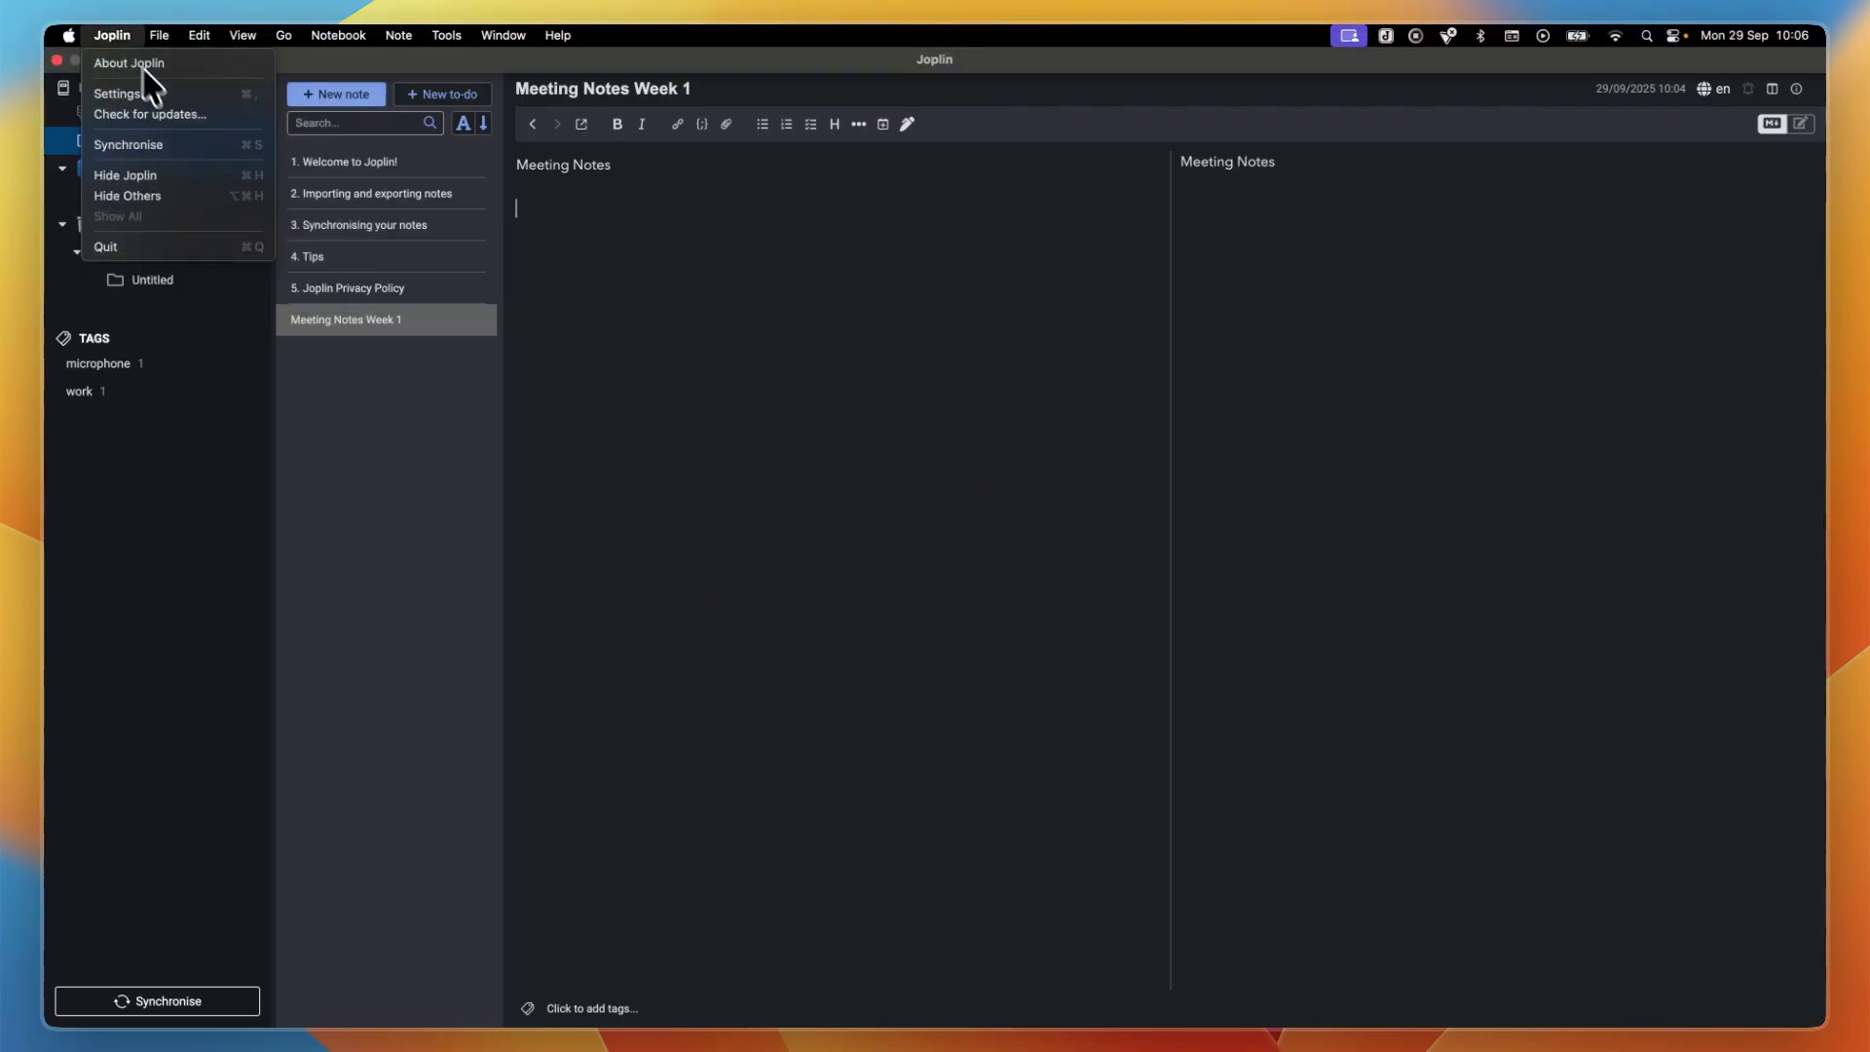
pyautogui.click(122, 94)
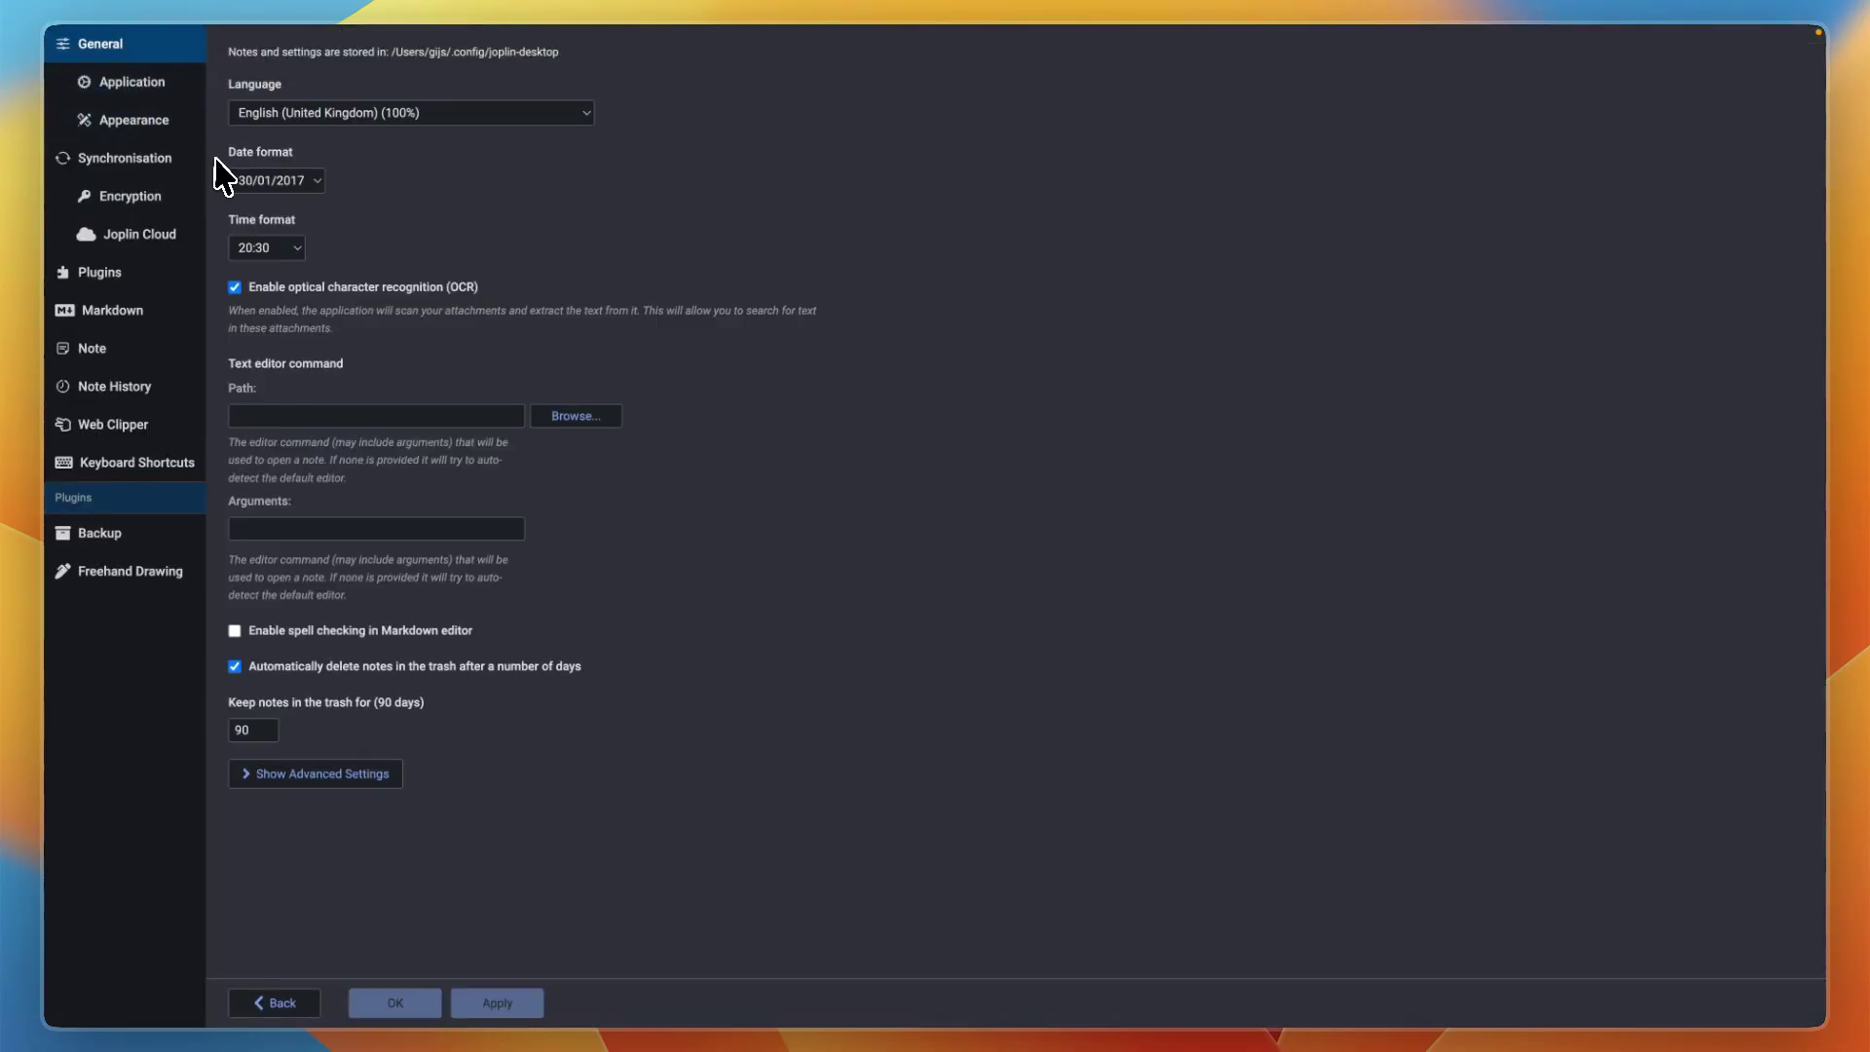
pyautogui.click(146, 125)
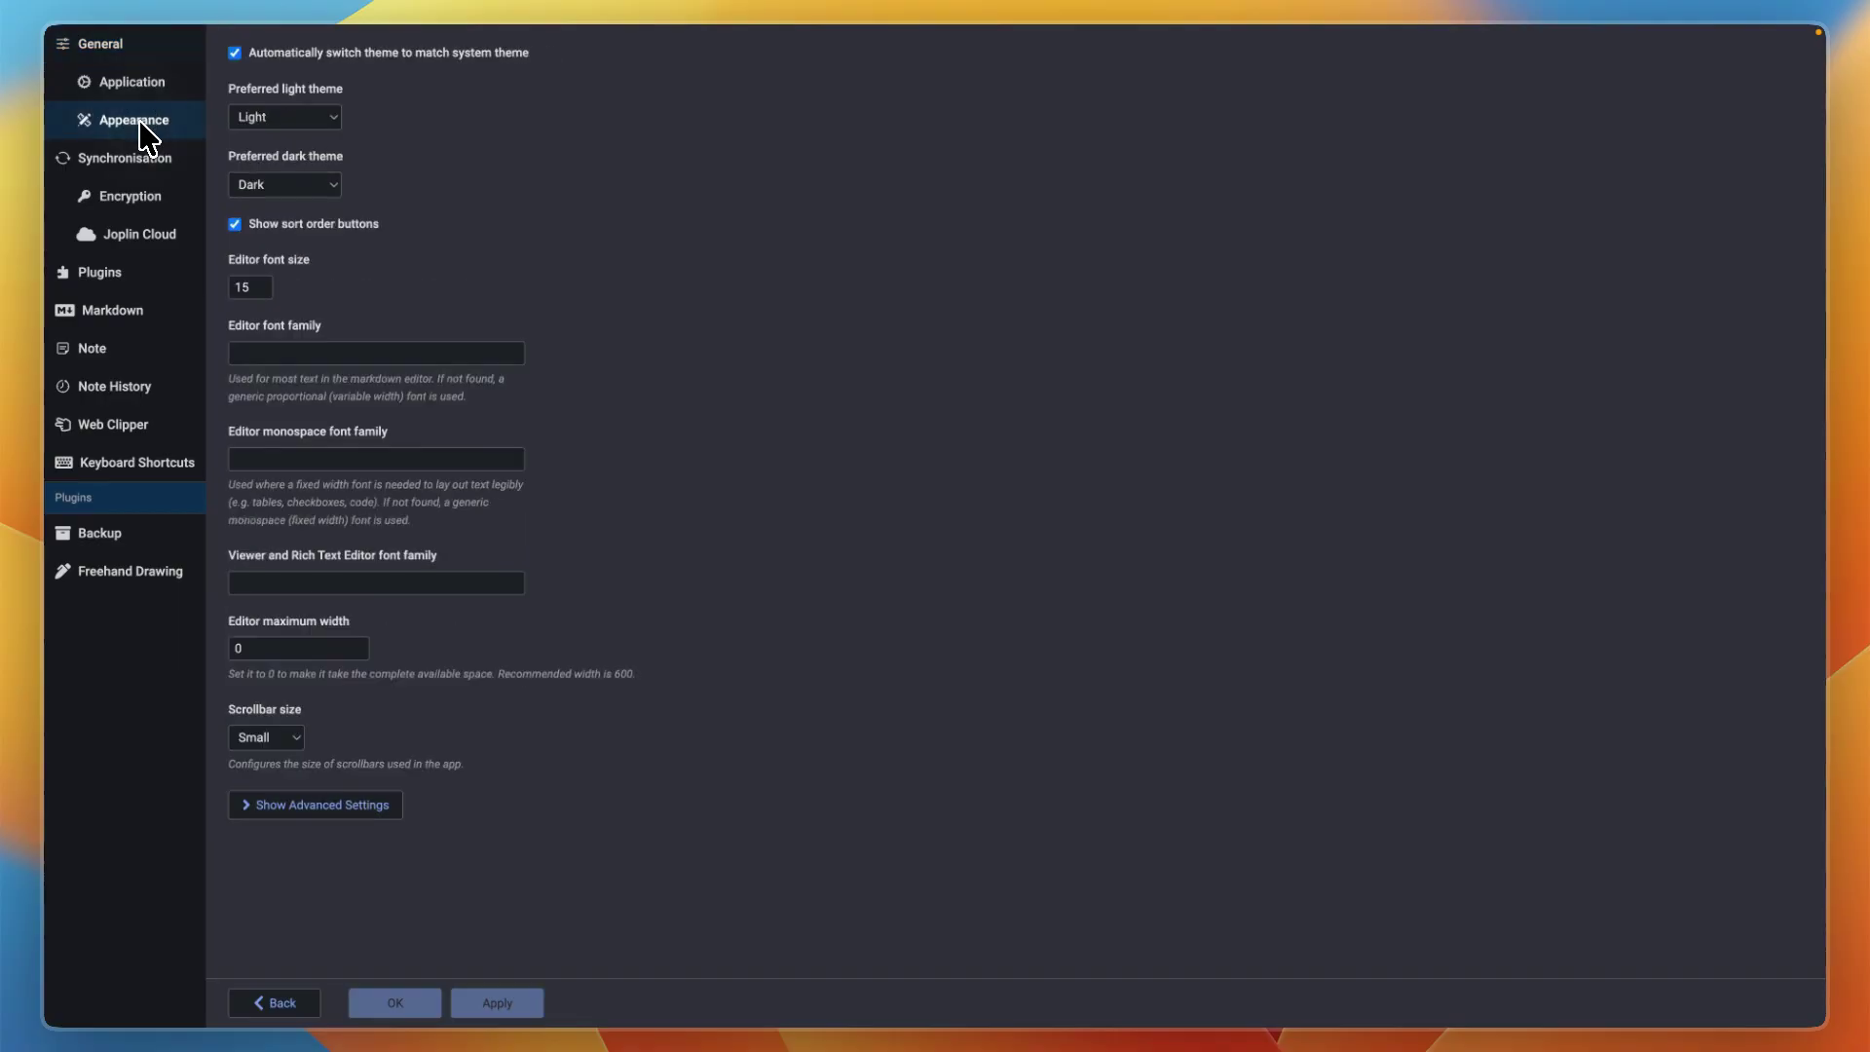
pyautogui.click(263, 117)
pyautogui.click(272, 136)
pyautogui.click(267, 118)
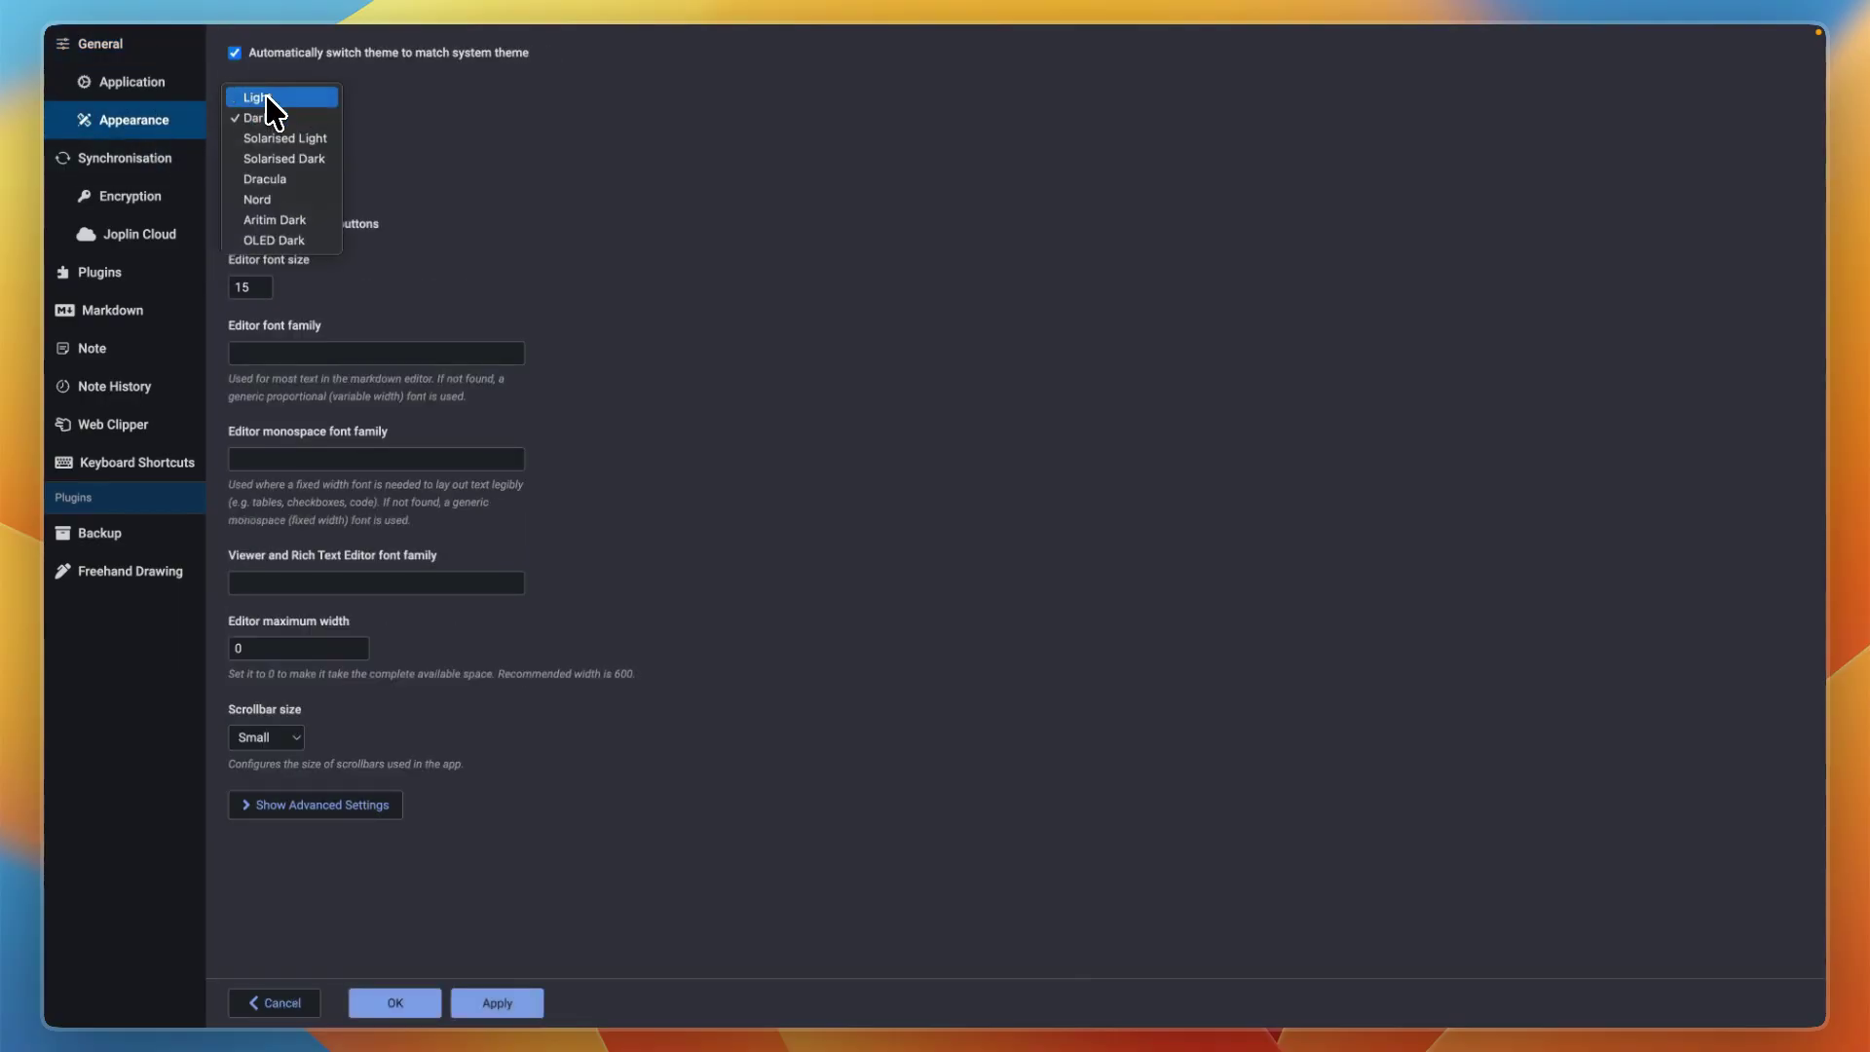
pyautogui.click(269, 117)
pyautogui.click(288, 183)
pyautogui.click(283, 171)
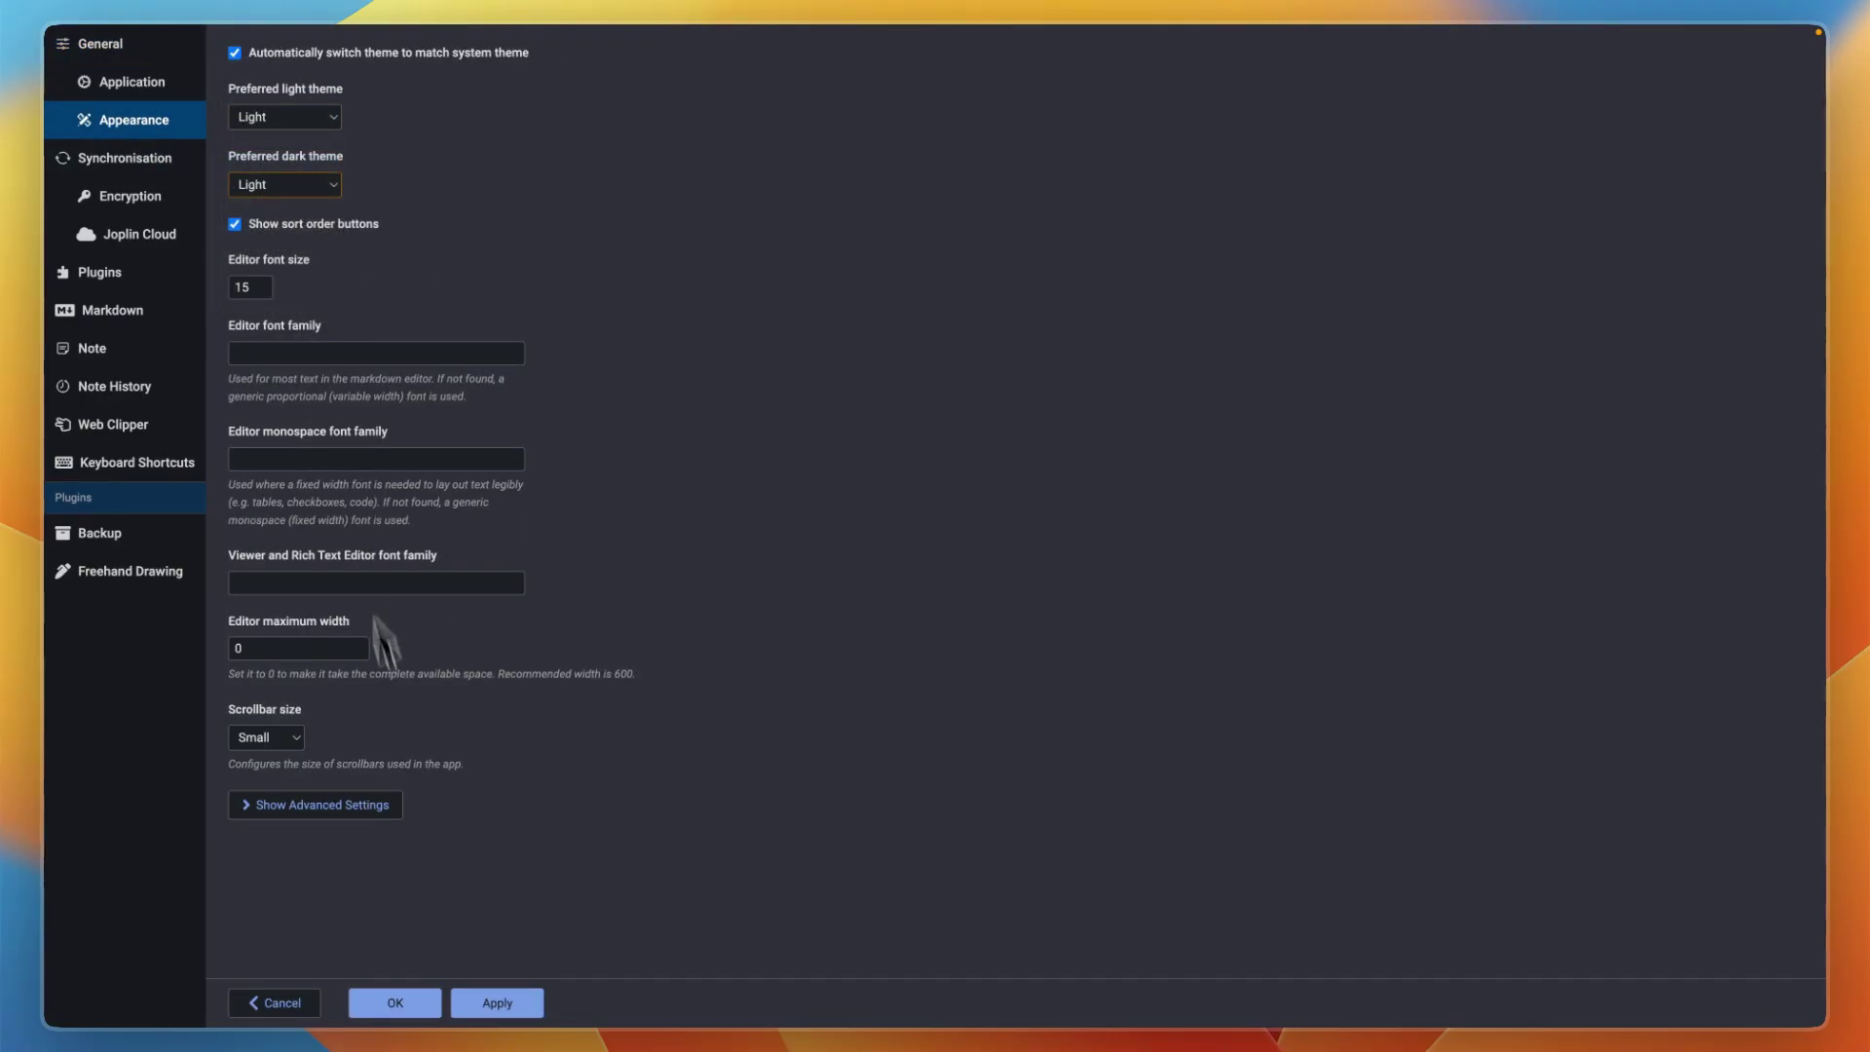
# Step: Apply the Light theme and save the settings with OK
pyautogui.click(482, 1001)
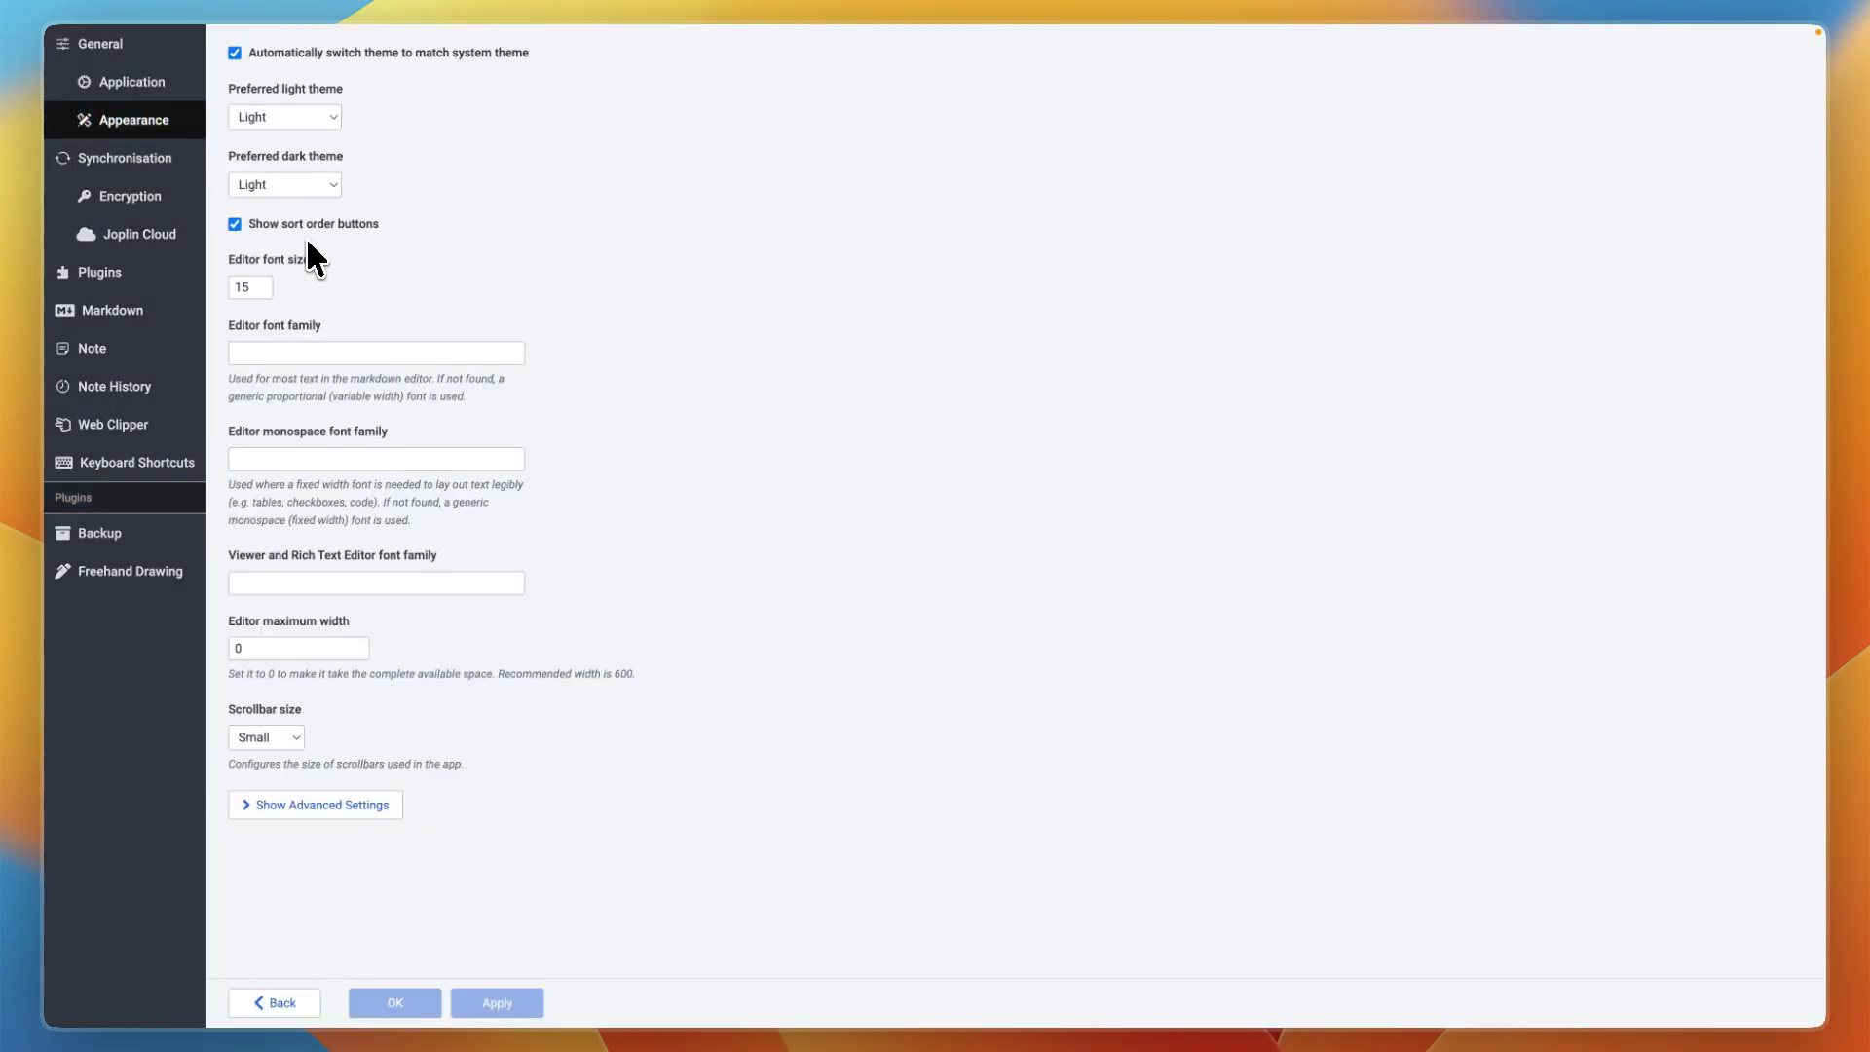
pyautogui.moveTo(263, 276); pyautogui.dragTo(350, 309)
pyautogui.click(342, 336)
pyautogui.click(394, 1001)
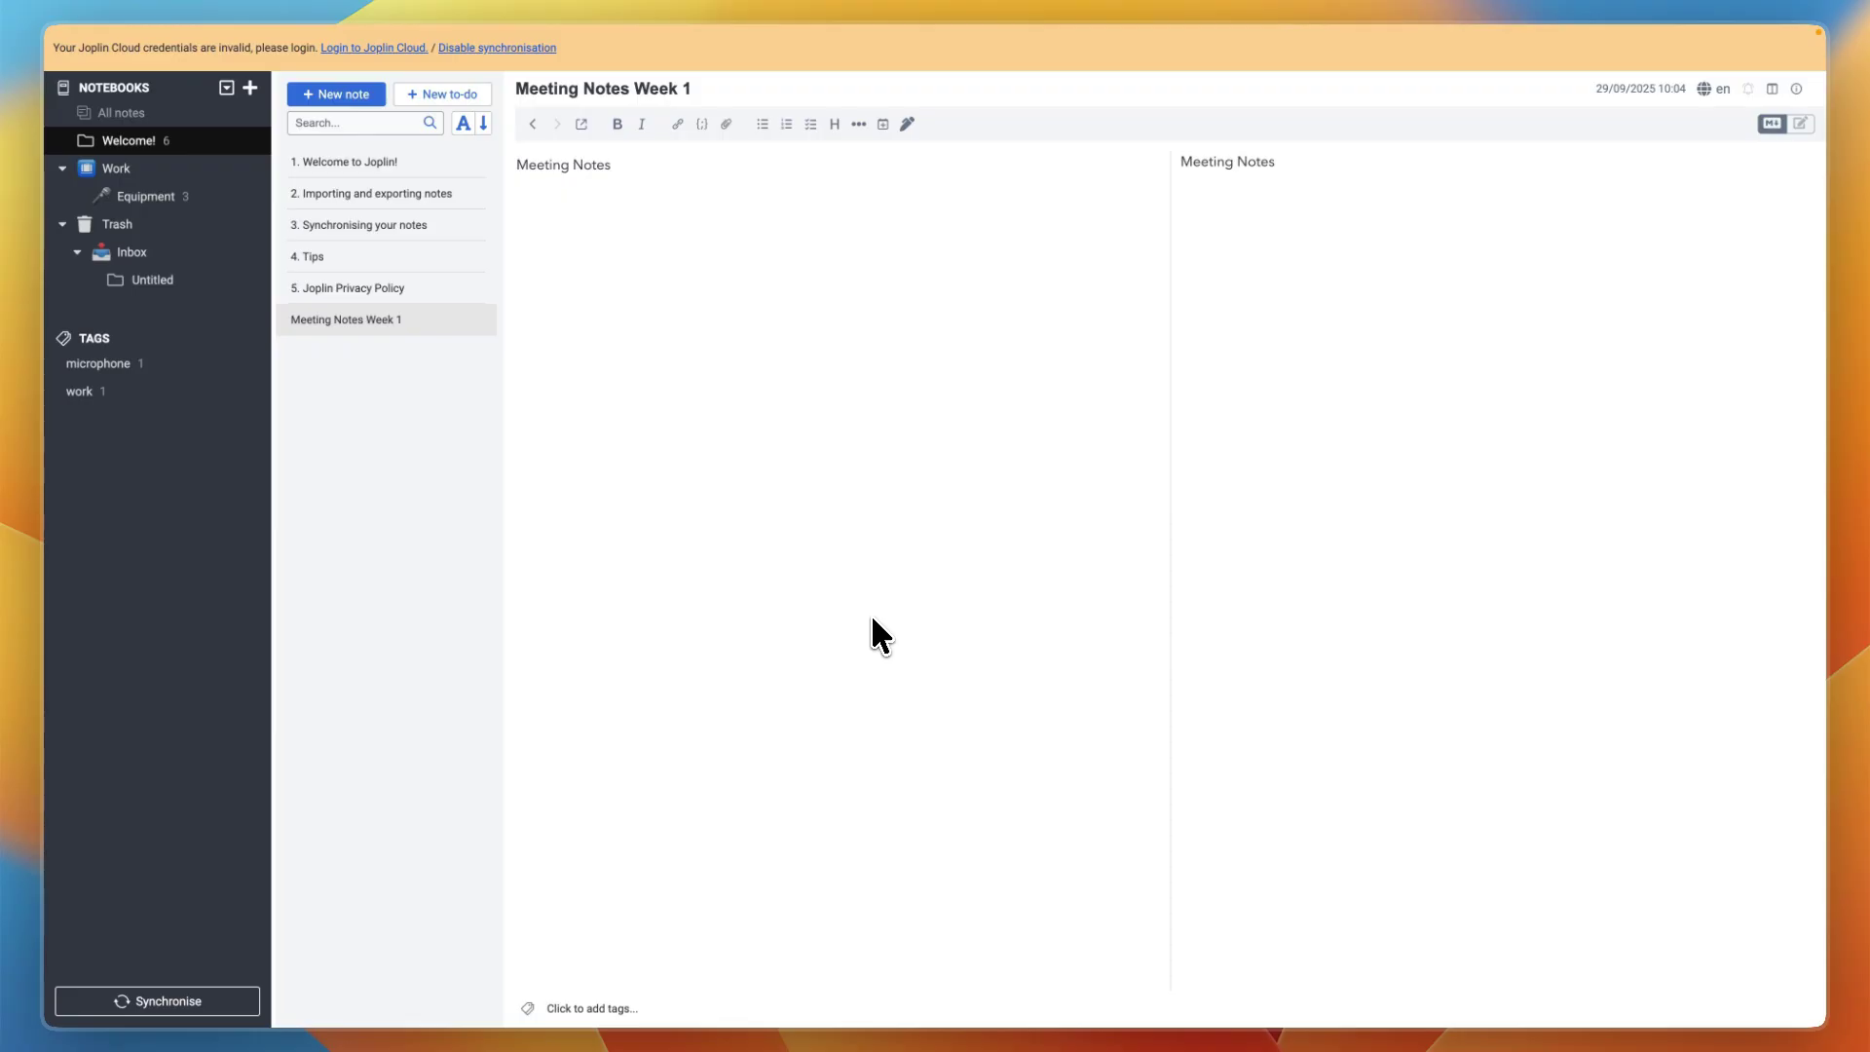
# Step: View the File > Export all formats, then dismiss the menu without exporting anything
pyautogui.click(159, 35)
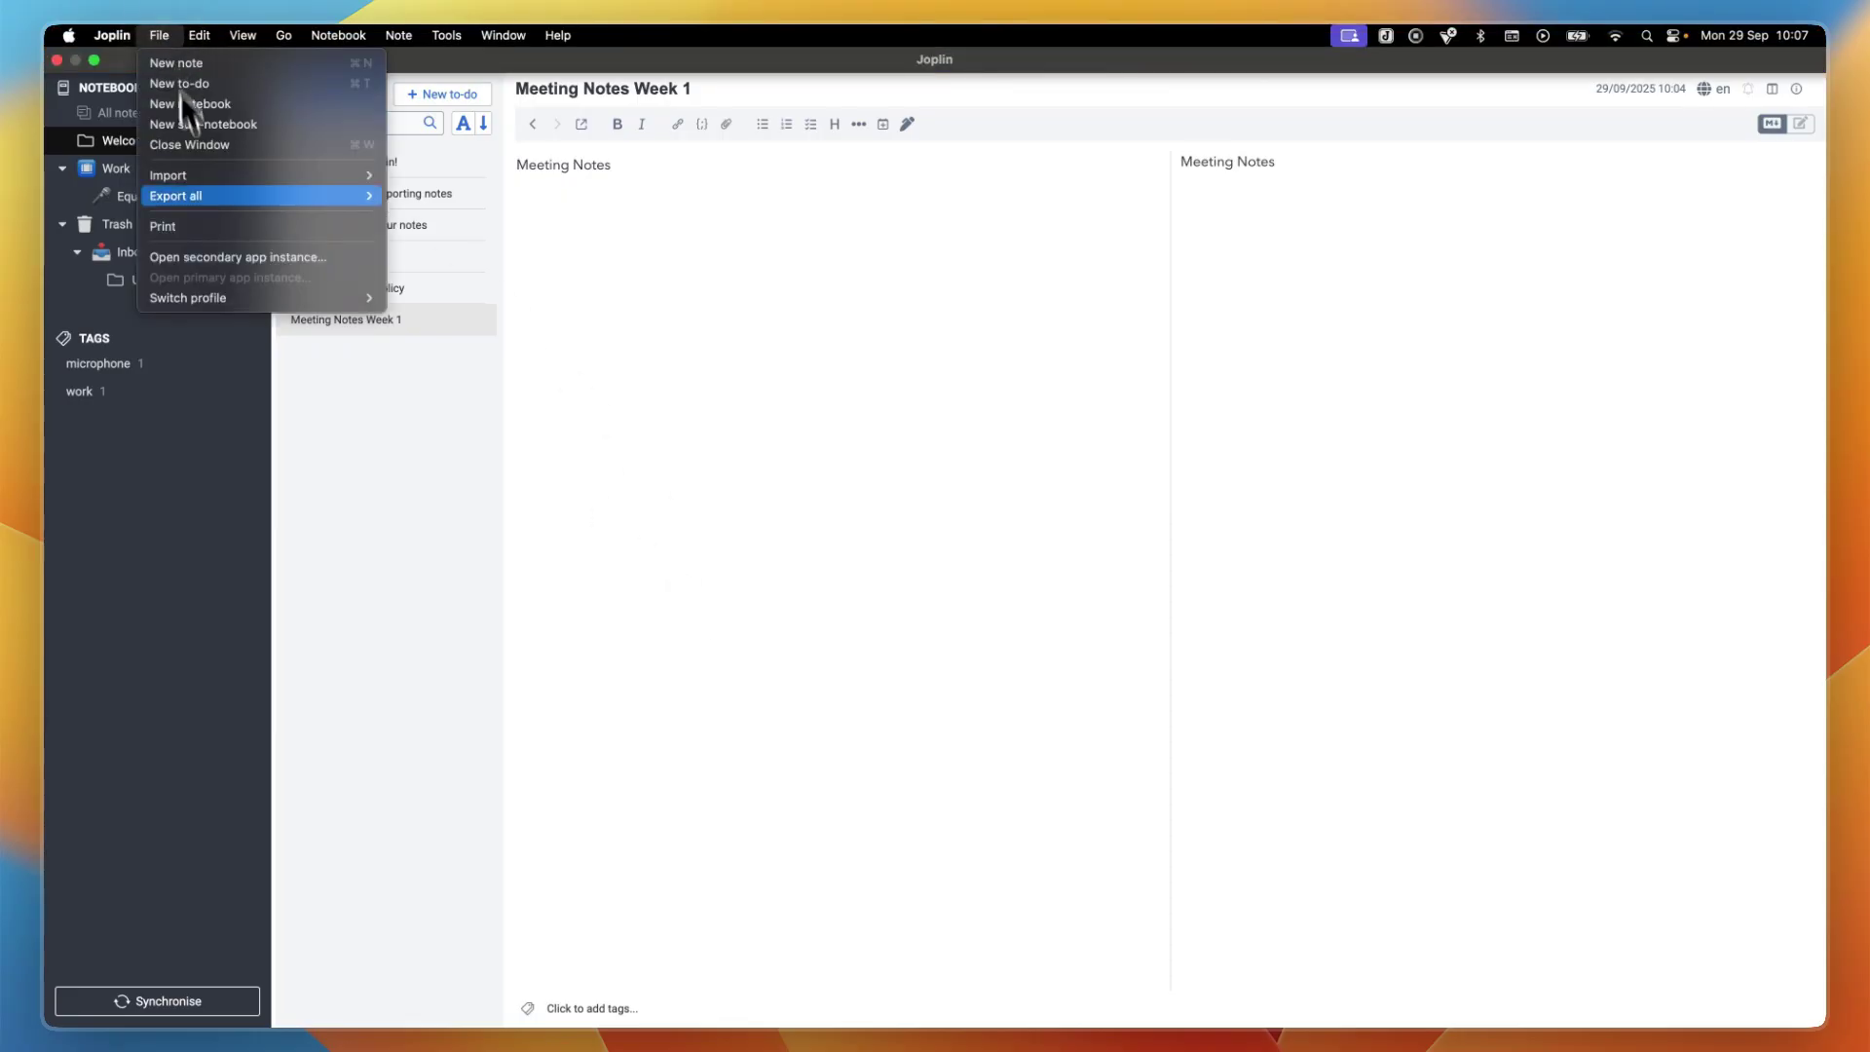
pyautogui.moveTo(209, 195)
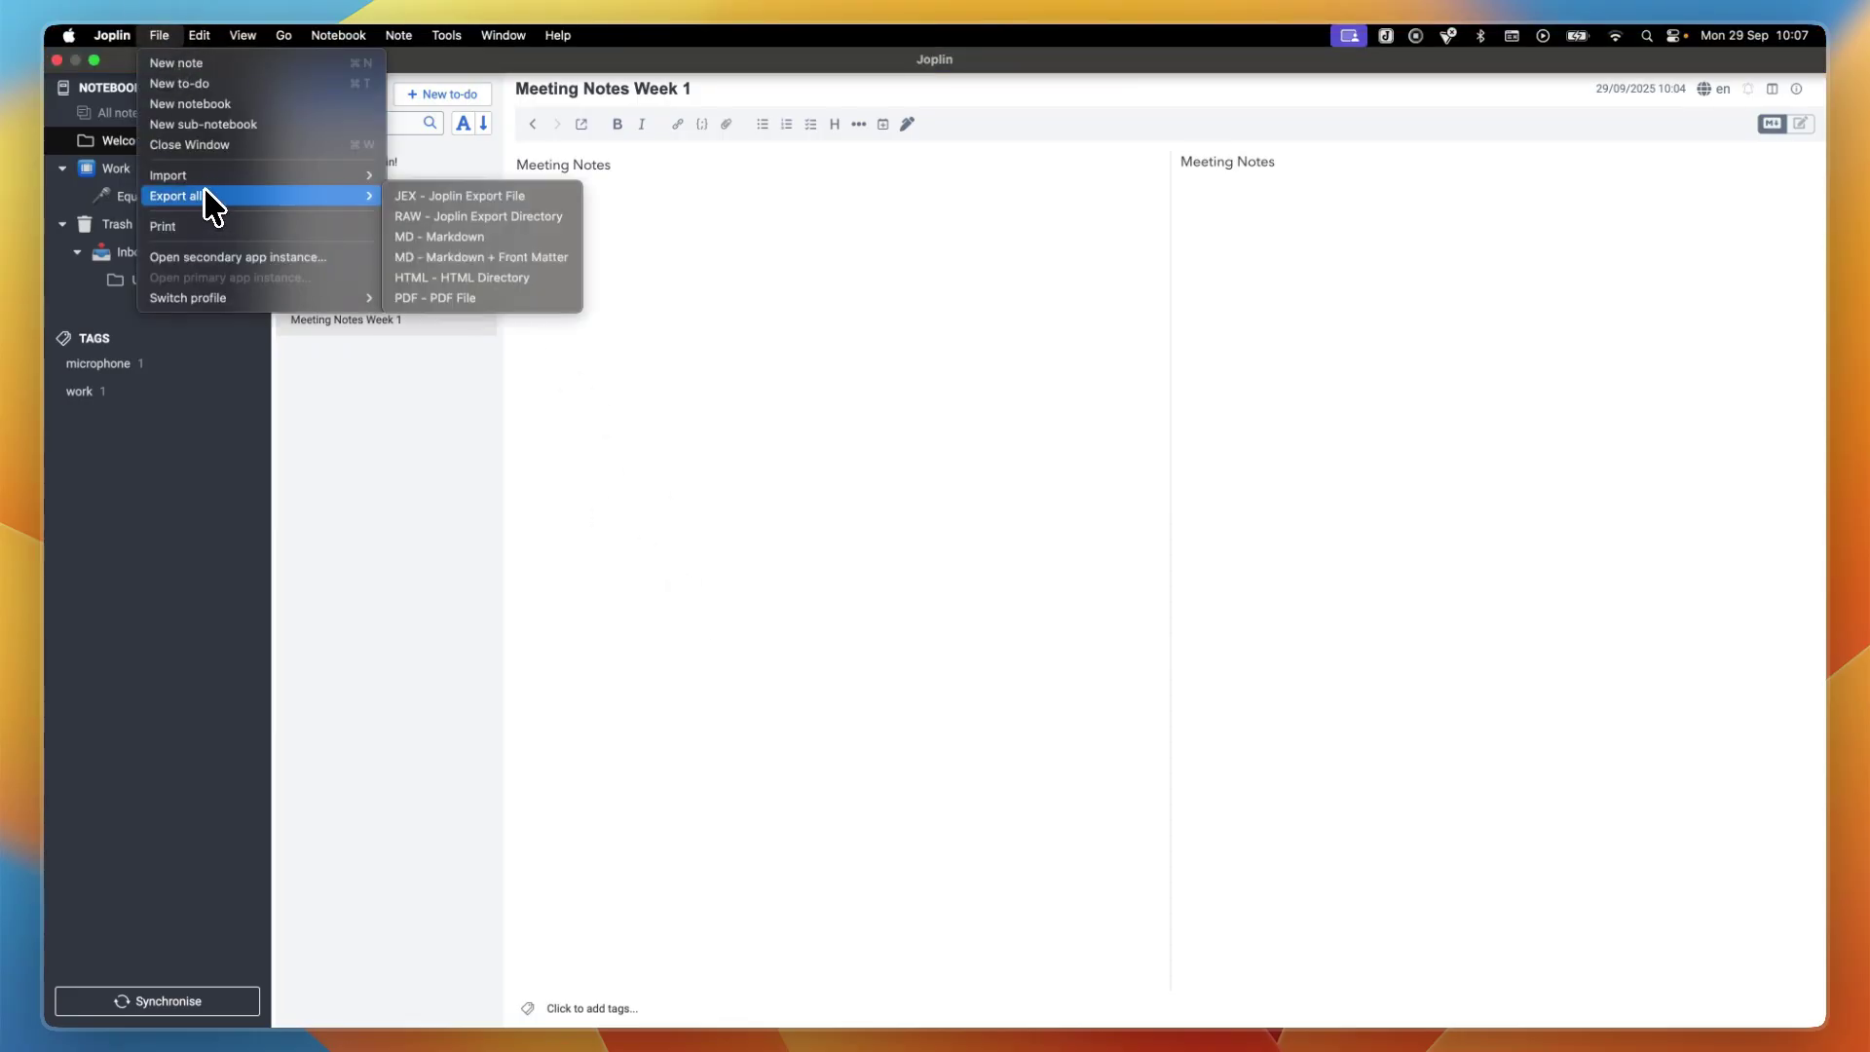
pyautogui.click(499, 215)
pyautogui.click(142, 195)
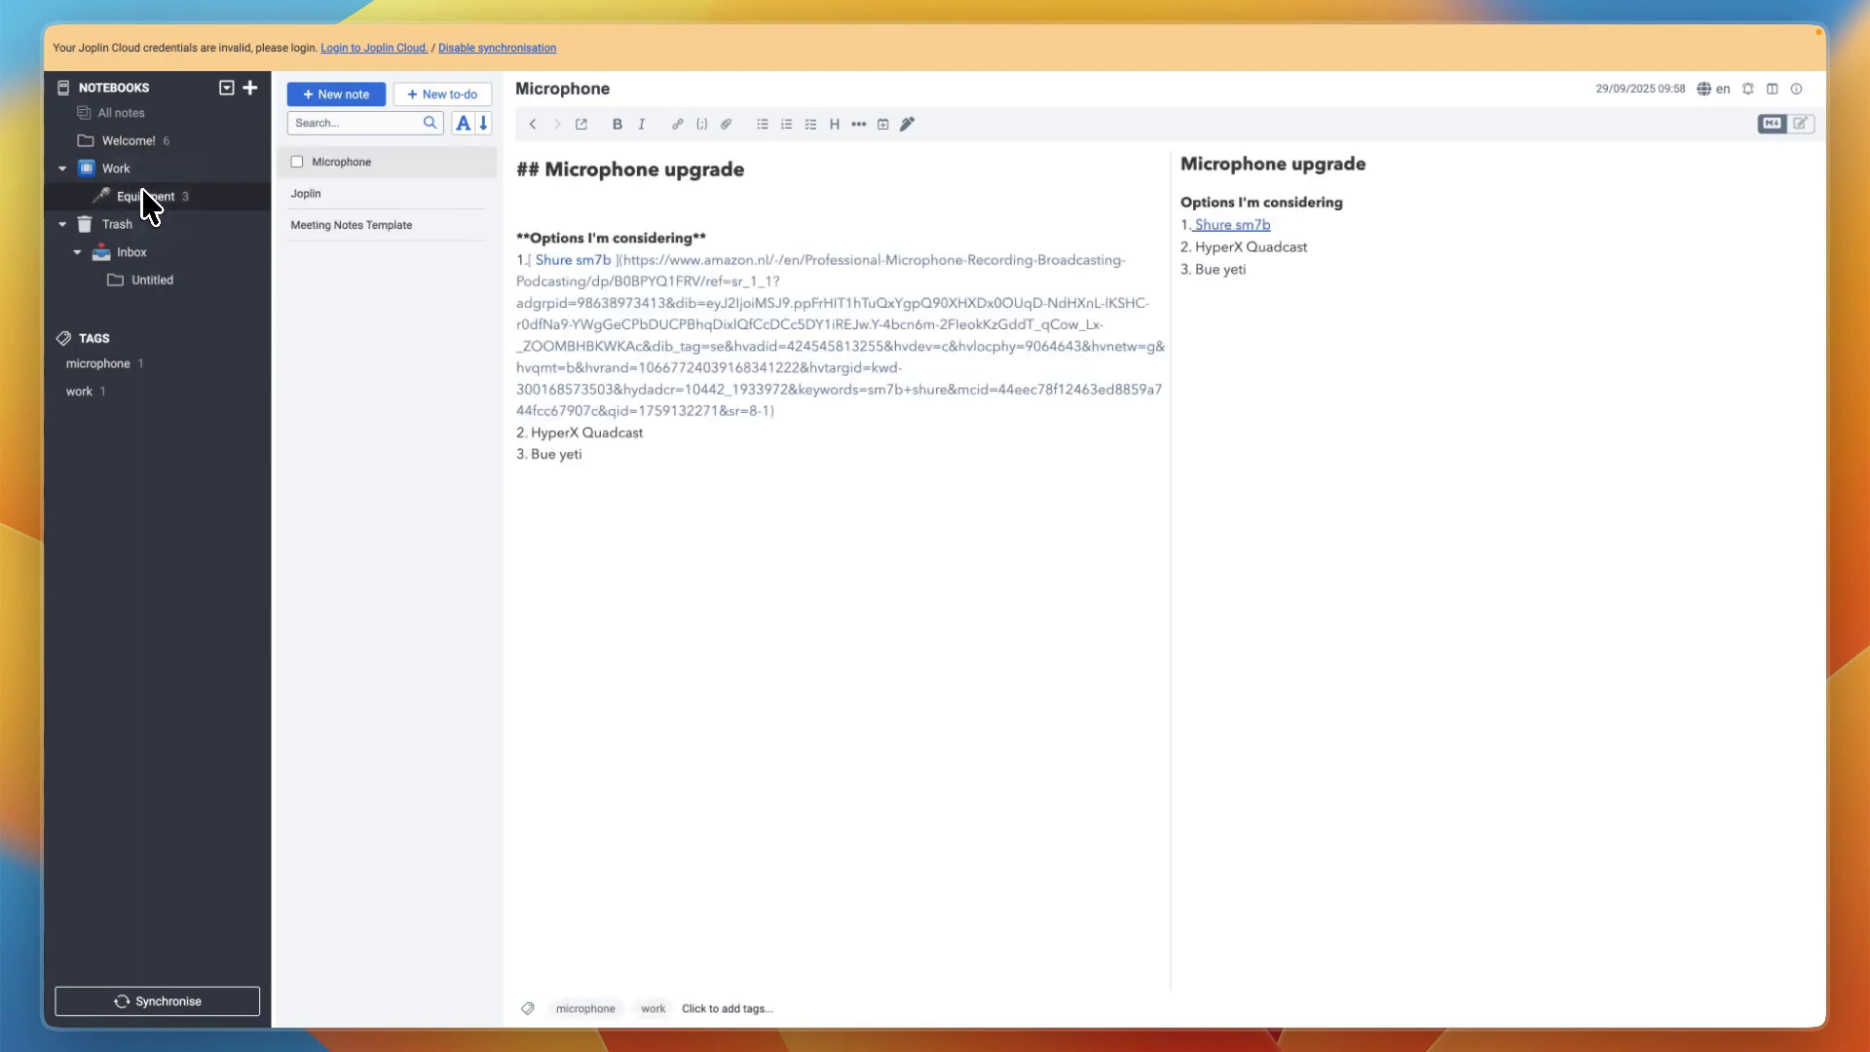